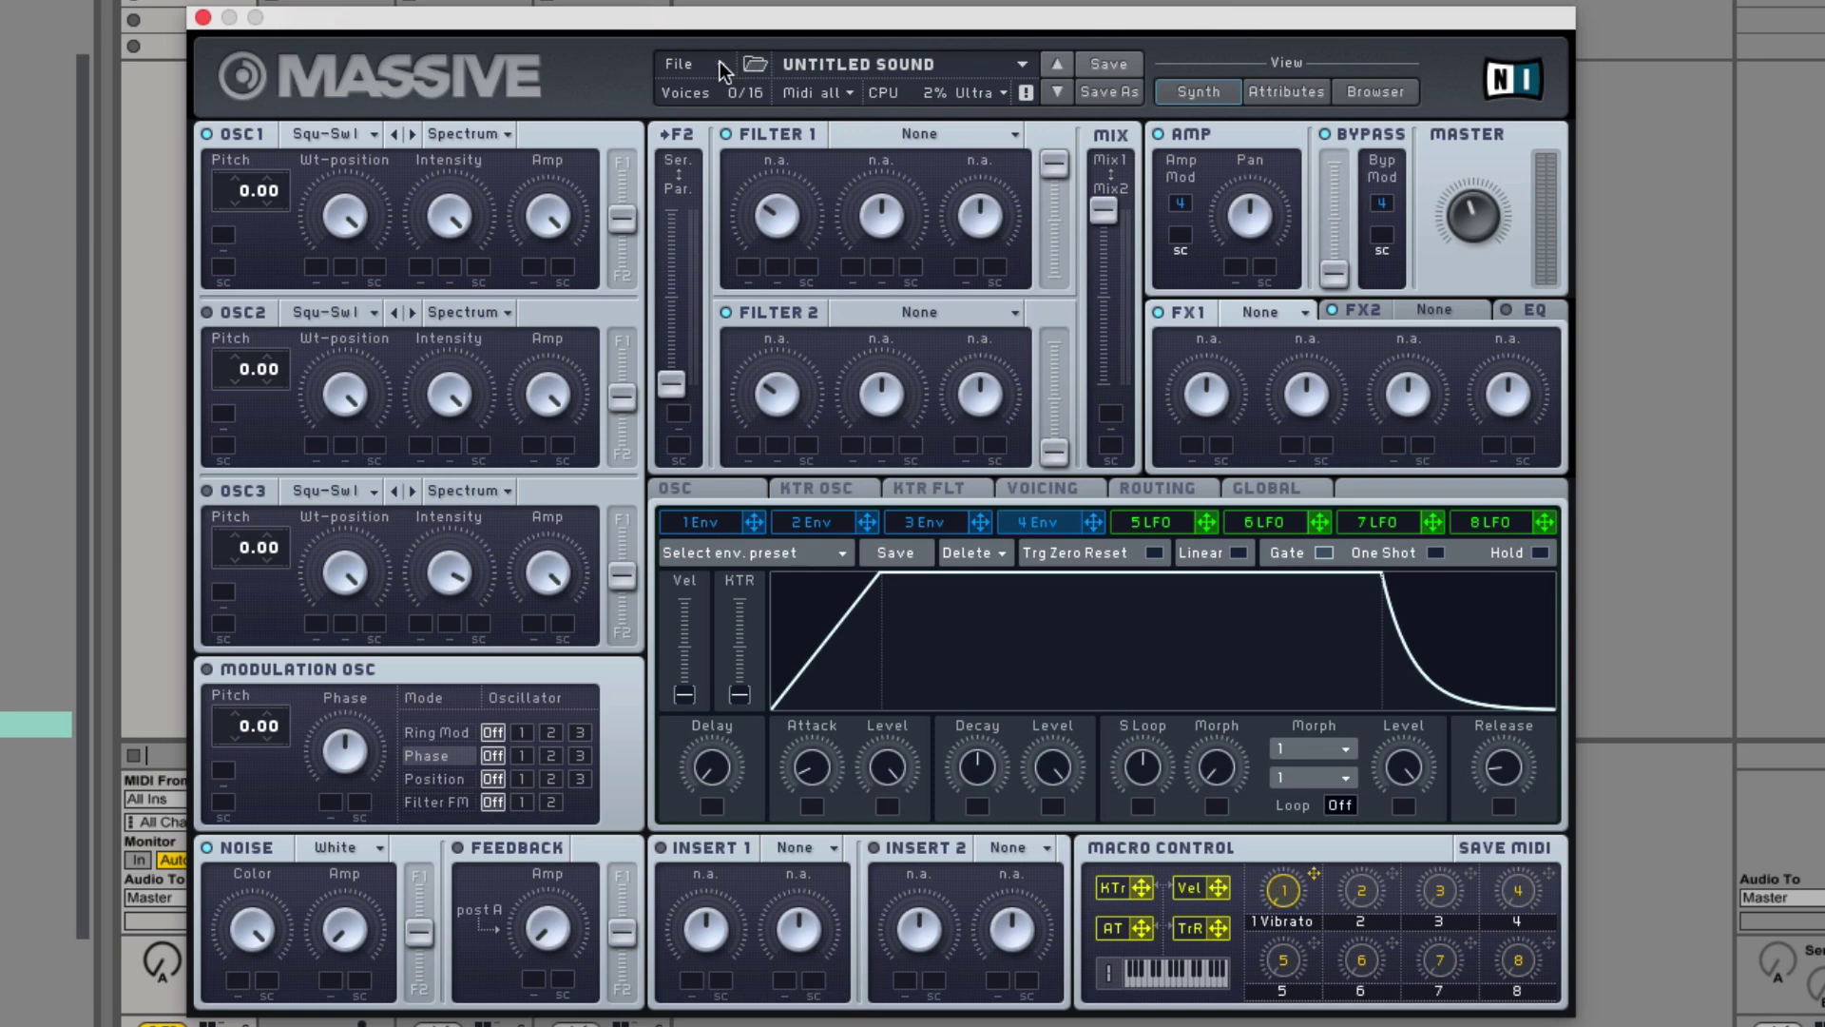
- Start a new sound and lengthen the oscillator glide time
{"action": "left_click", "coordinate": [707, 63]}
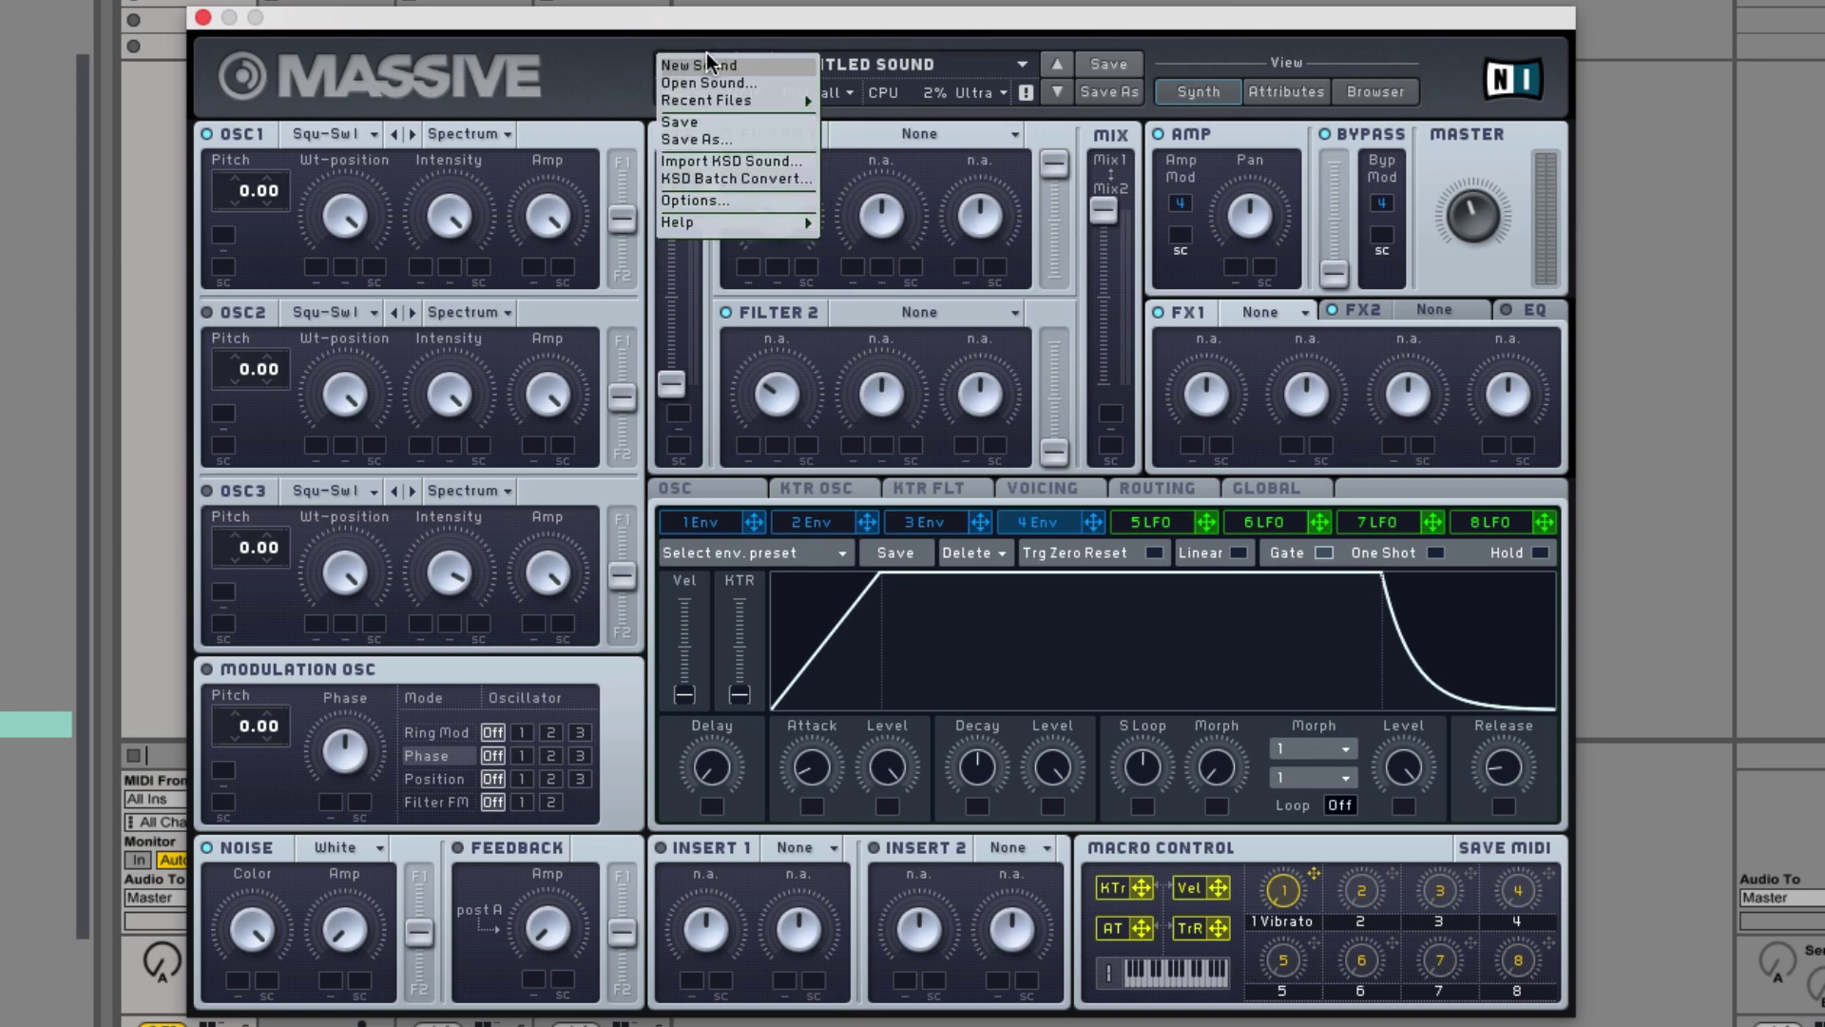
{"action": "left_click", "coordinate": [711, 61]}
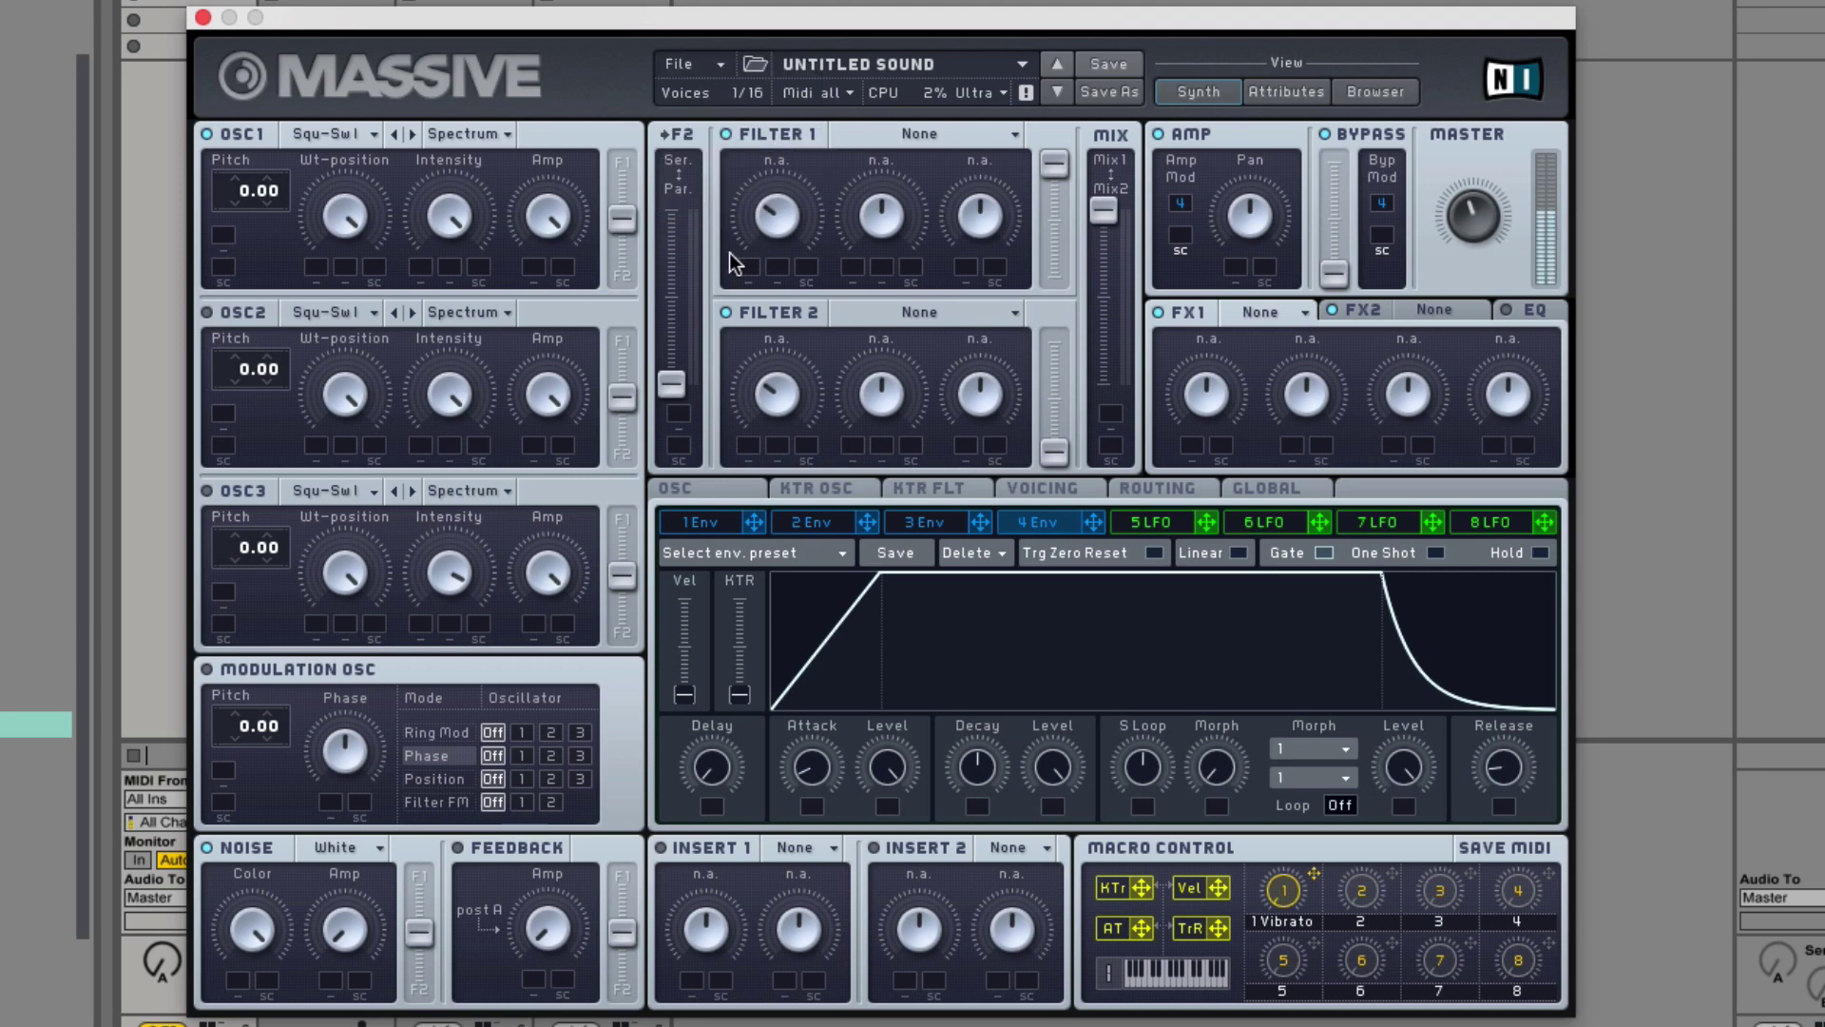
{"action": "left_click", "coordinate": [726, 502]}
{"action": "left_click_drag", "start_coordinate": [700, 760], "coordinate": [709, 687]}
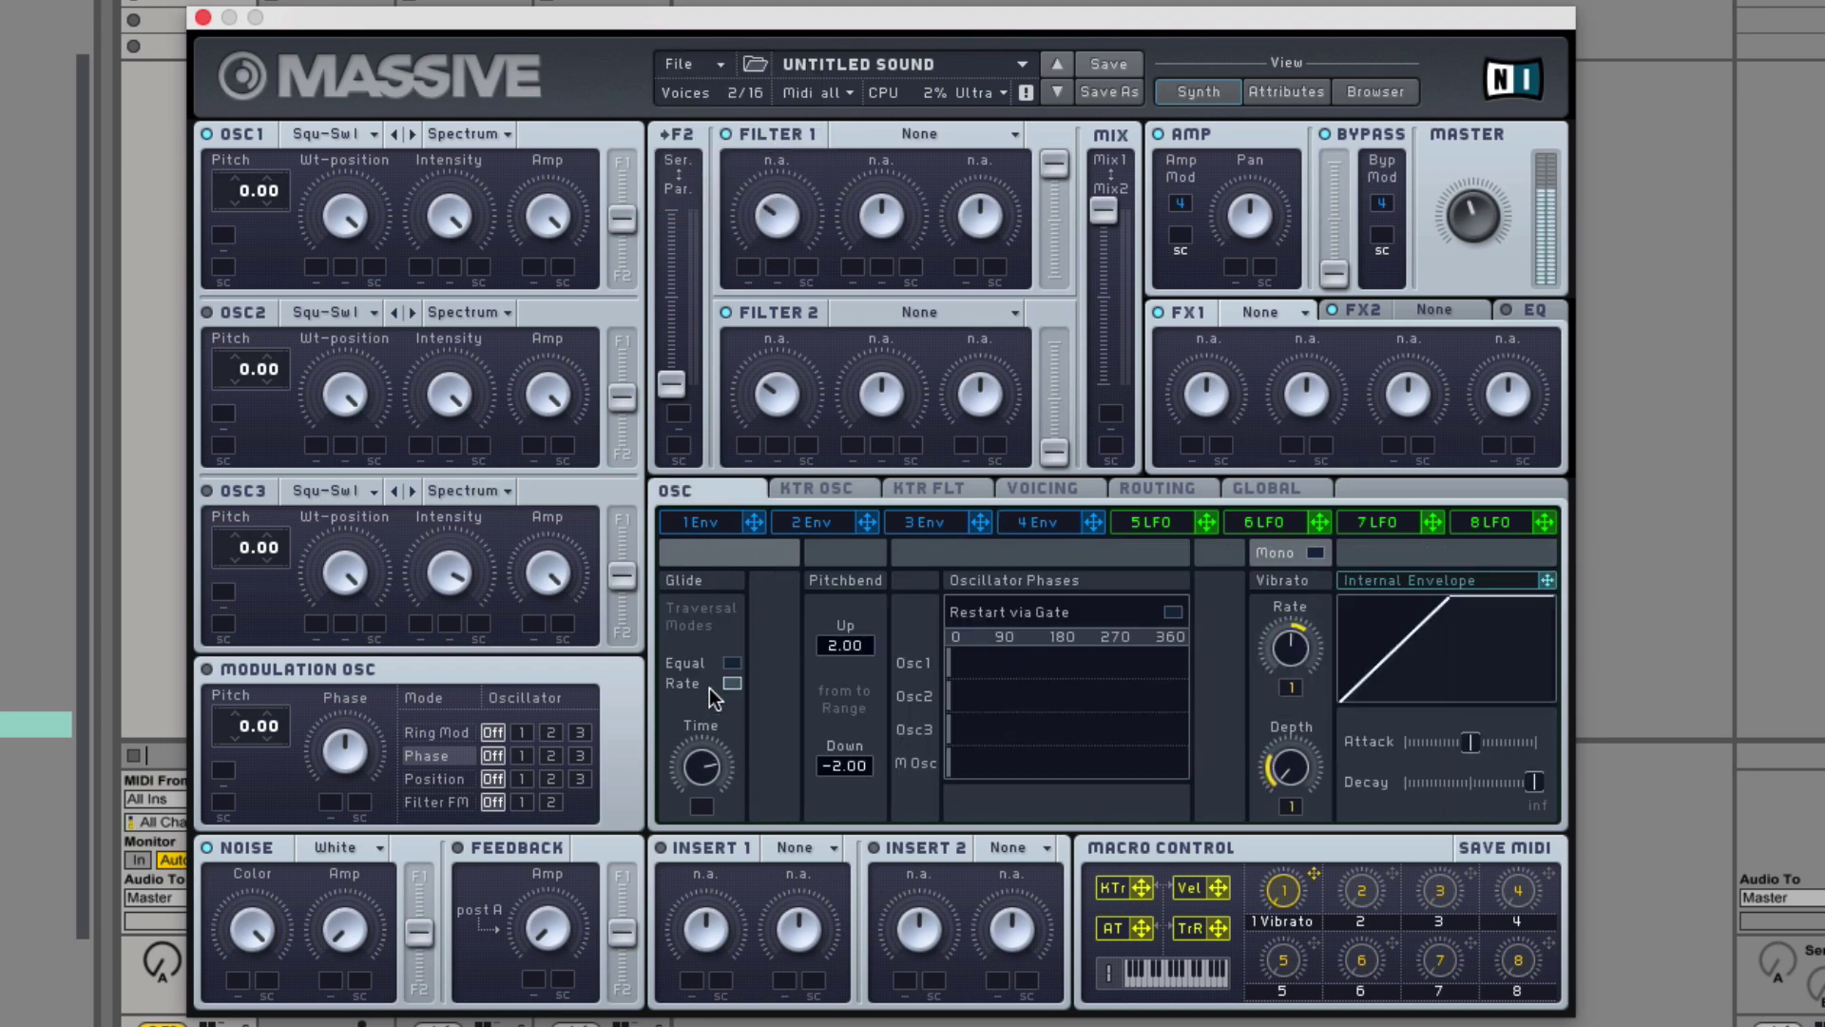
- Set the voicing to Monophon and shorten the glide time slightly
{"action": "left_click", "coordinate": [1055, 485]}
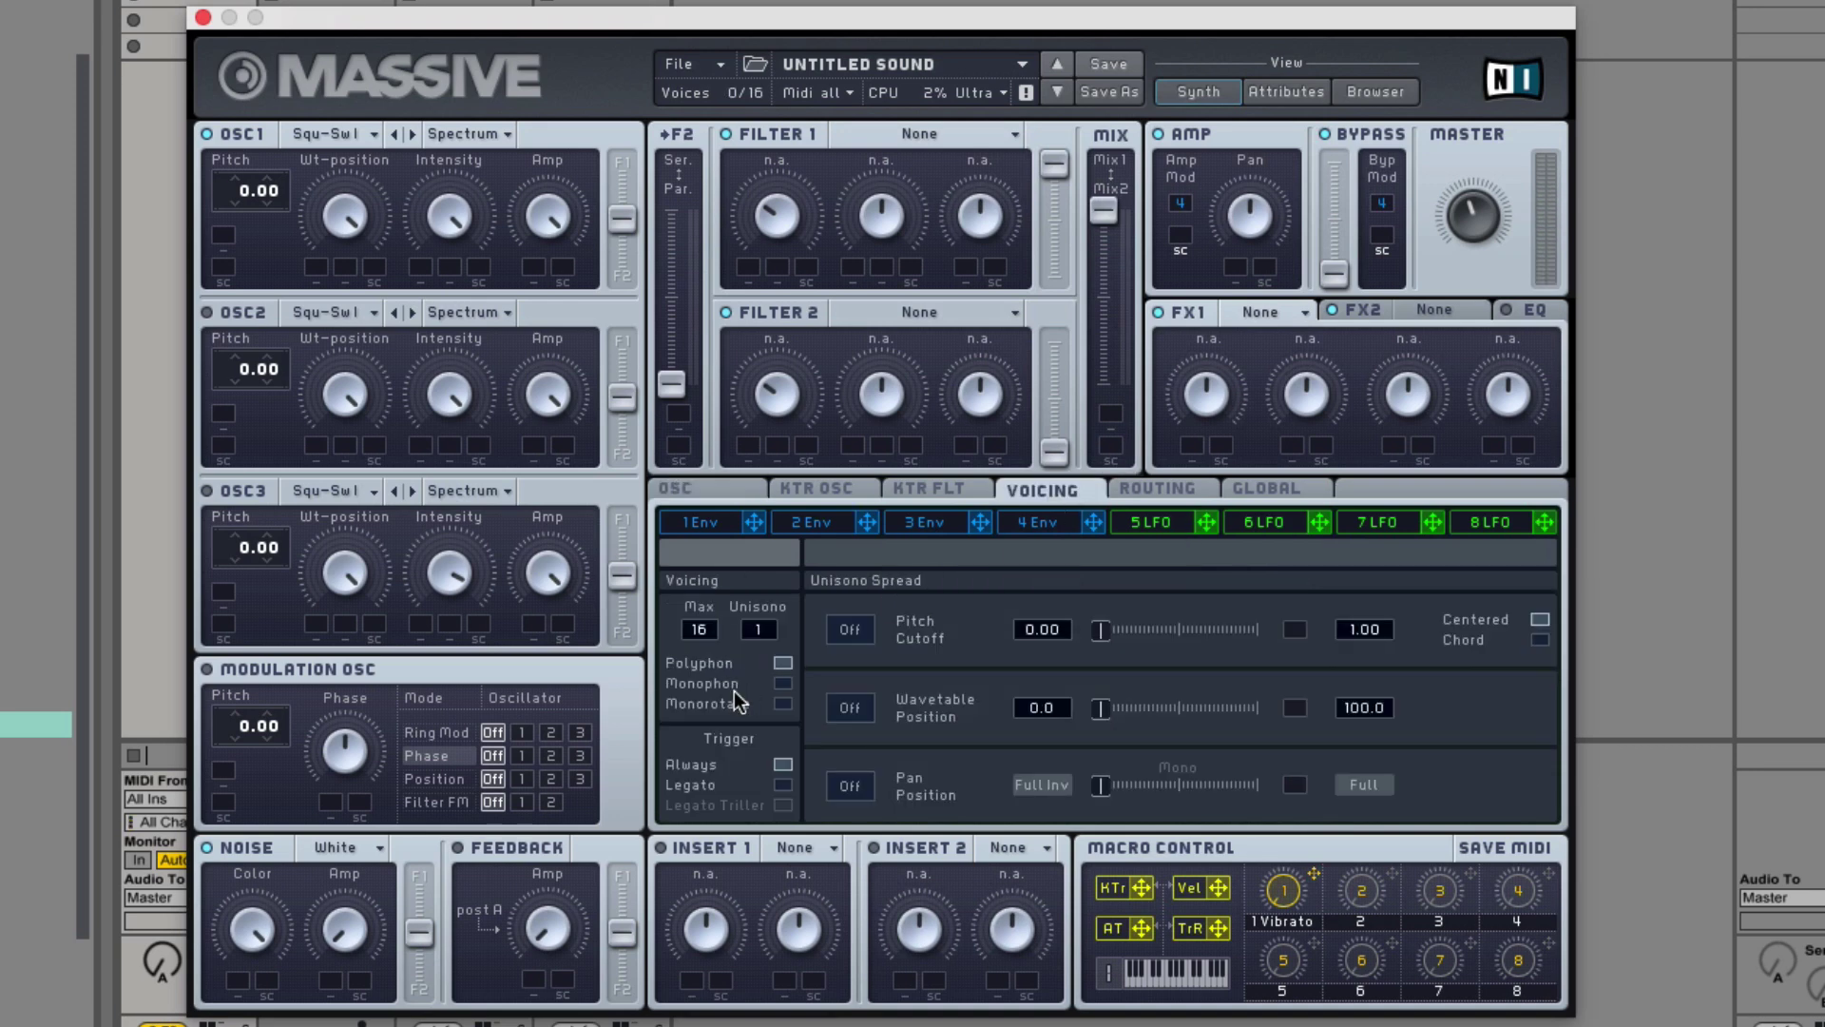
{"action": "left_click", "coordinate": [781, 683]}
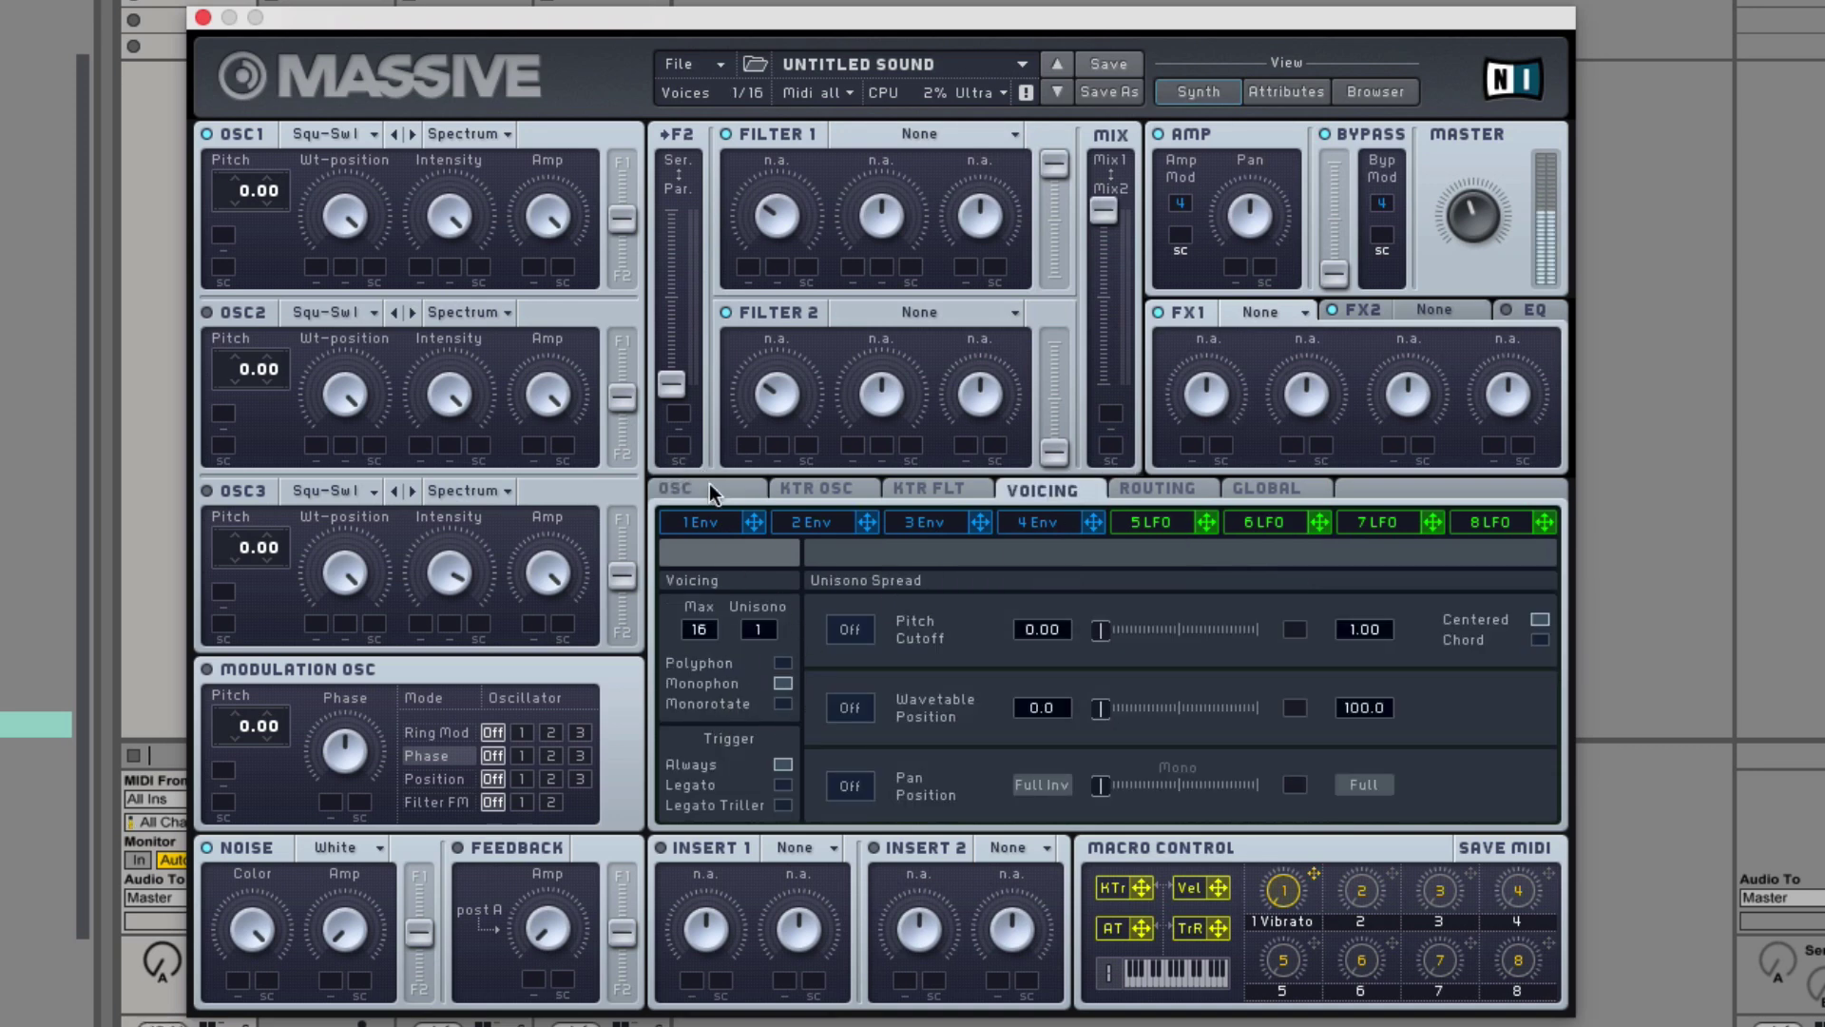
{"action": "left_click", "coordinate": [710, 490]}
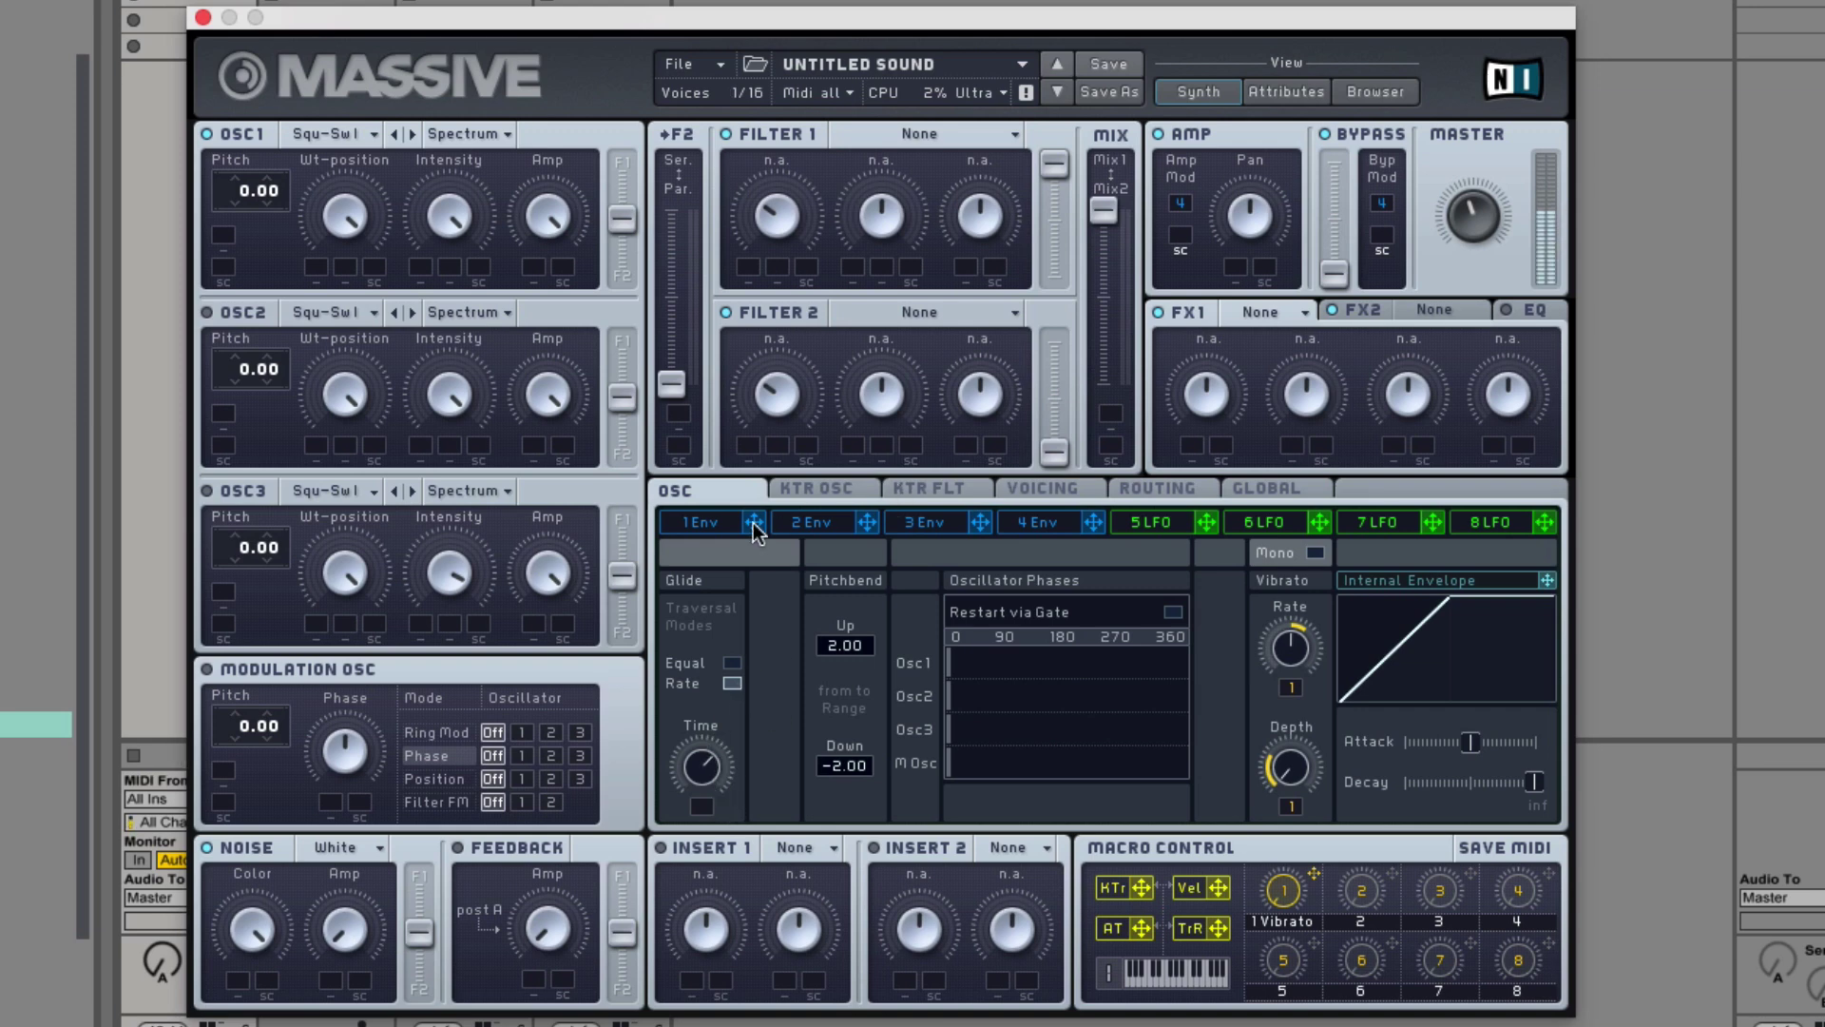
- Modulate the OSC1 pitch with envelope 1 by 12.00 and shorten the envelope's attack and decay
{"action": "left_click_drag", "start_coordinate": [753, 524], "coordinate": [263, 196]}
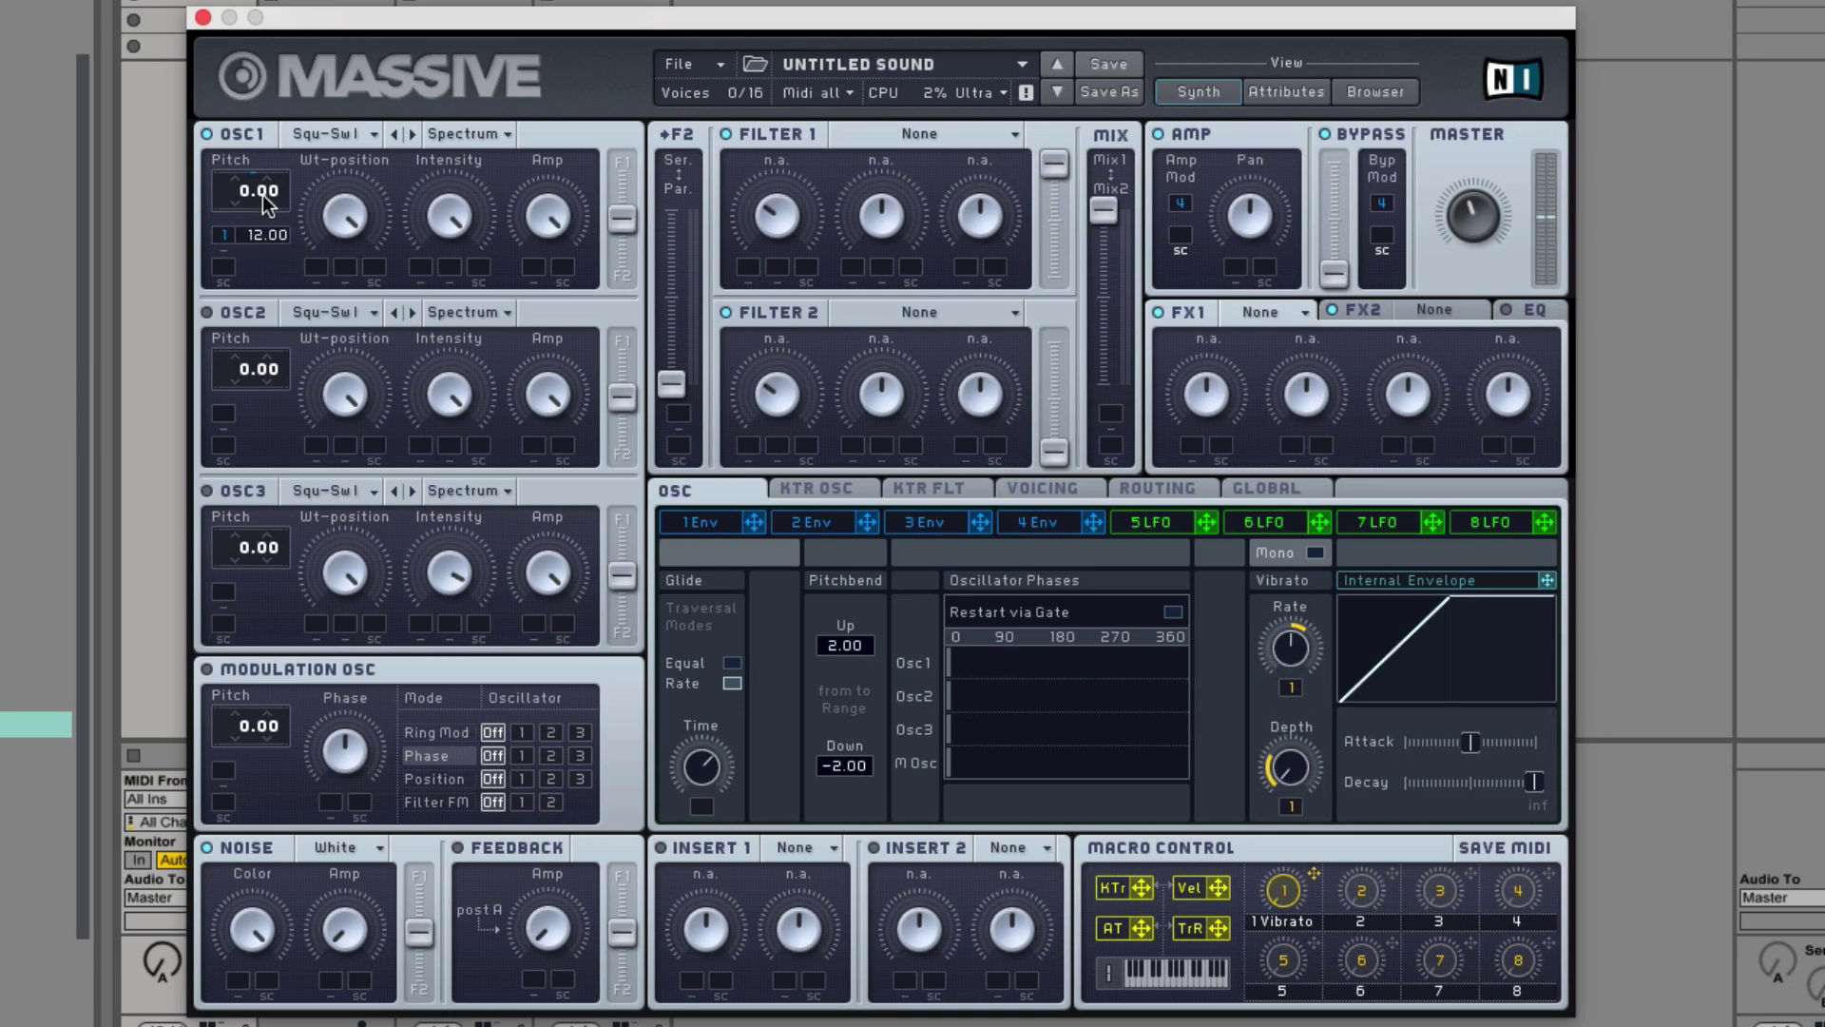
{"action": "left_click", "coordinate": [715, 525]}
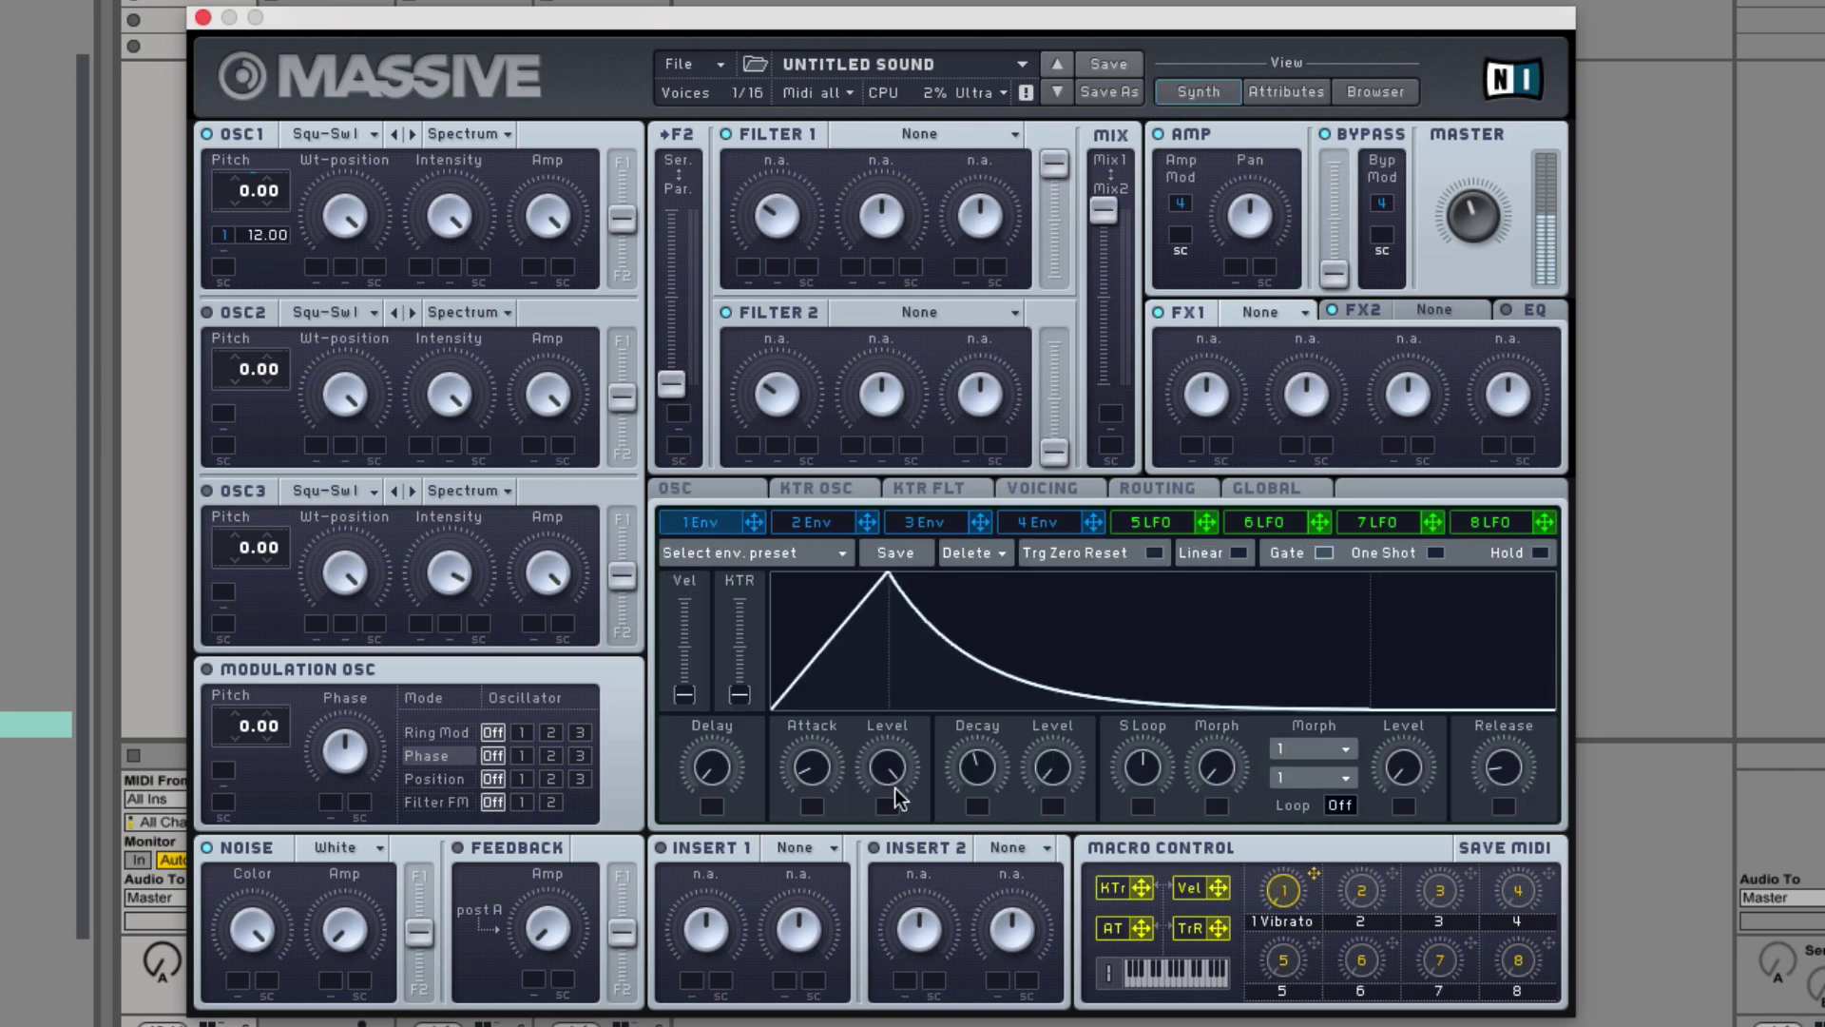
{"action": "left_click_drag", "start_coordinate": [825, 804], "coordinate": [828, 814]}
{"action": "mouse_move", "coordinate": [994, 789]}
{"action": "left_mouse_down"}
{"action": "mouse_move", "coordinate": [1019, 808]}
{"action": "mouse_move", "coordinate": [981, 800]}
{"action": "left_mouse_up"}
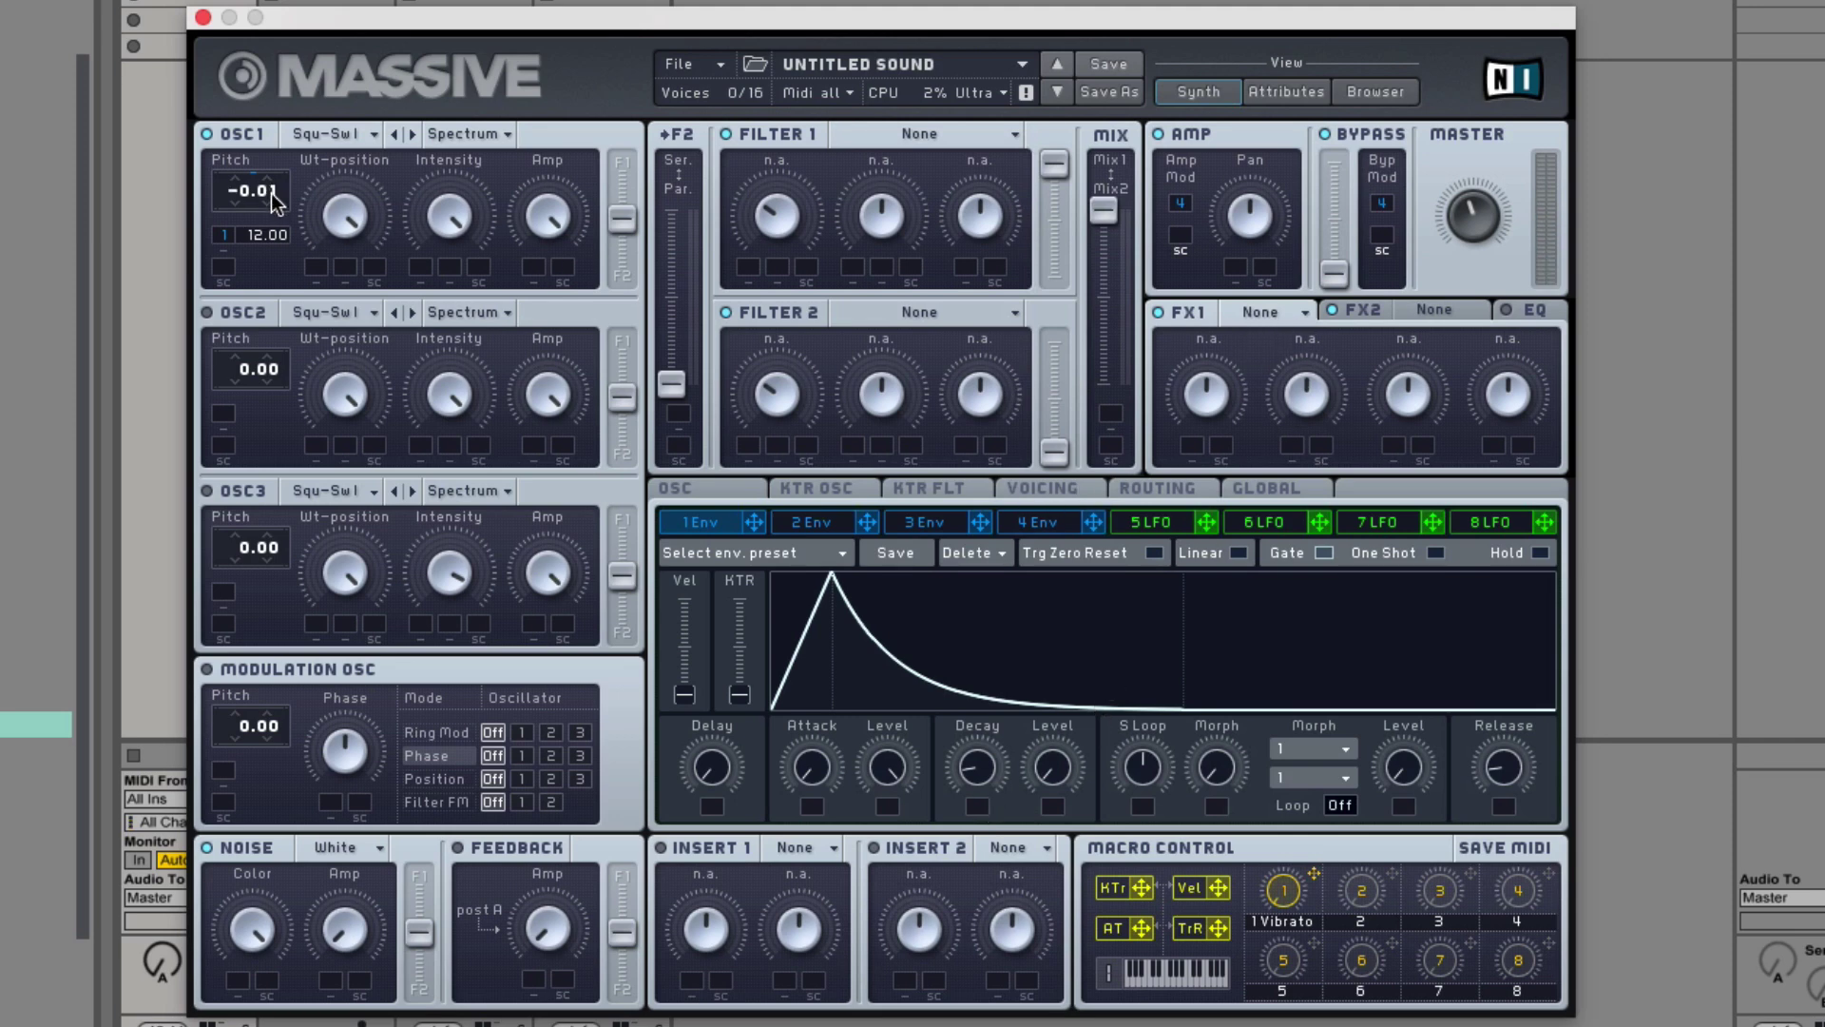
- Give OSC2 the Square-Saw I wavetable and modulate its pitch with envelope 1 by 12.00
{"action": "left_click", "coordinate": [365, 306]}
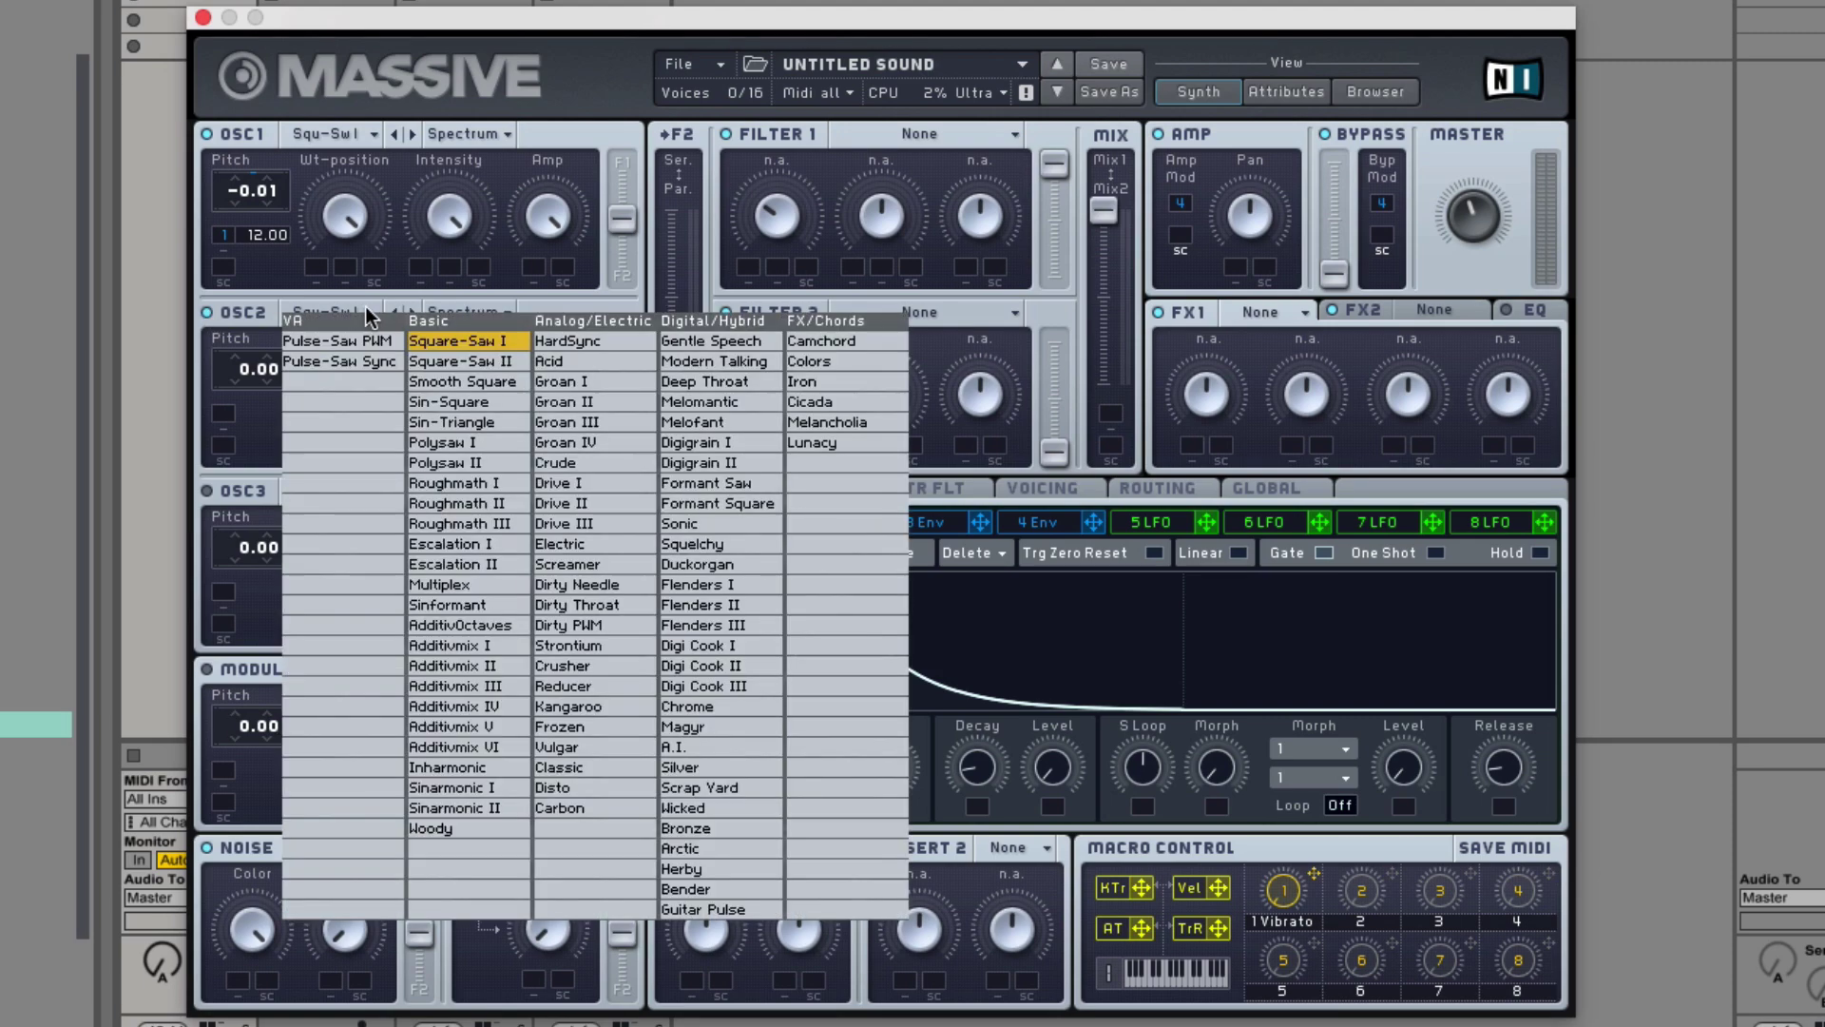
{"action": "left_click", "coordinate": [465, 336]}
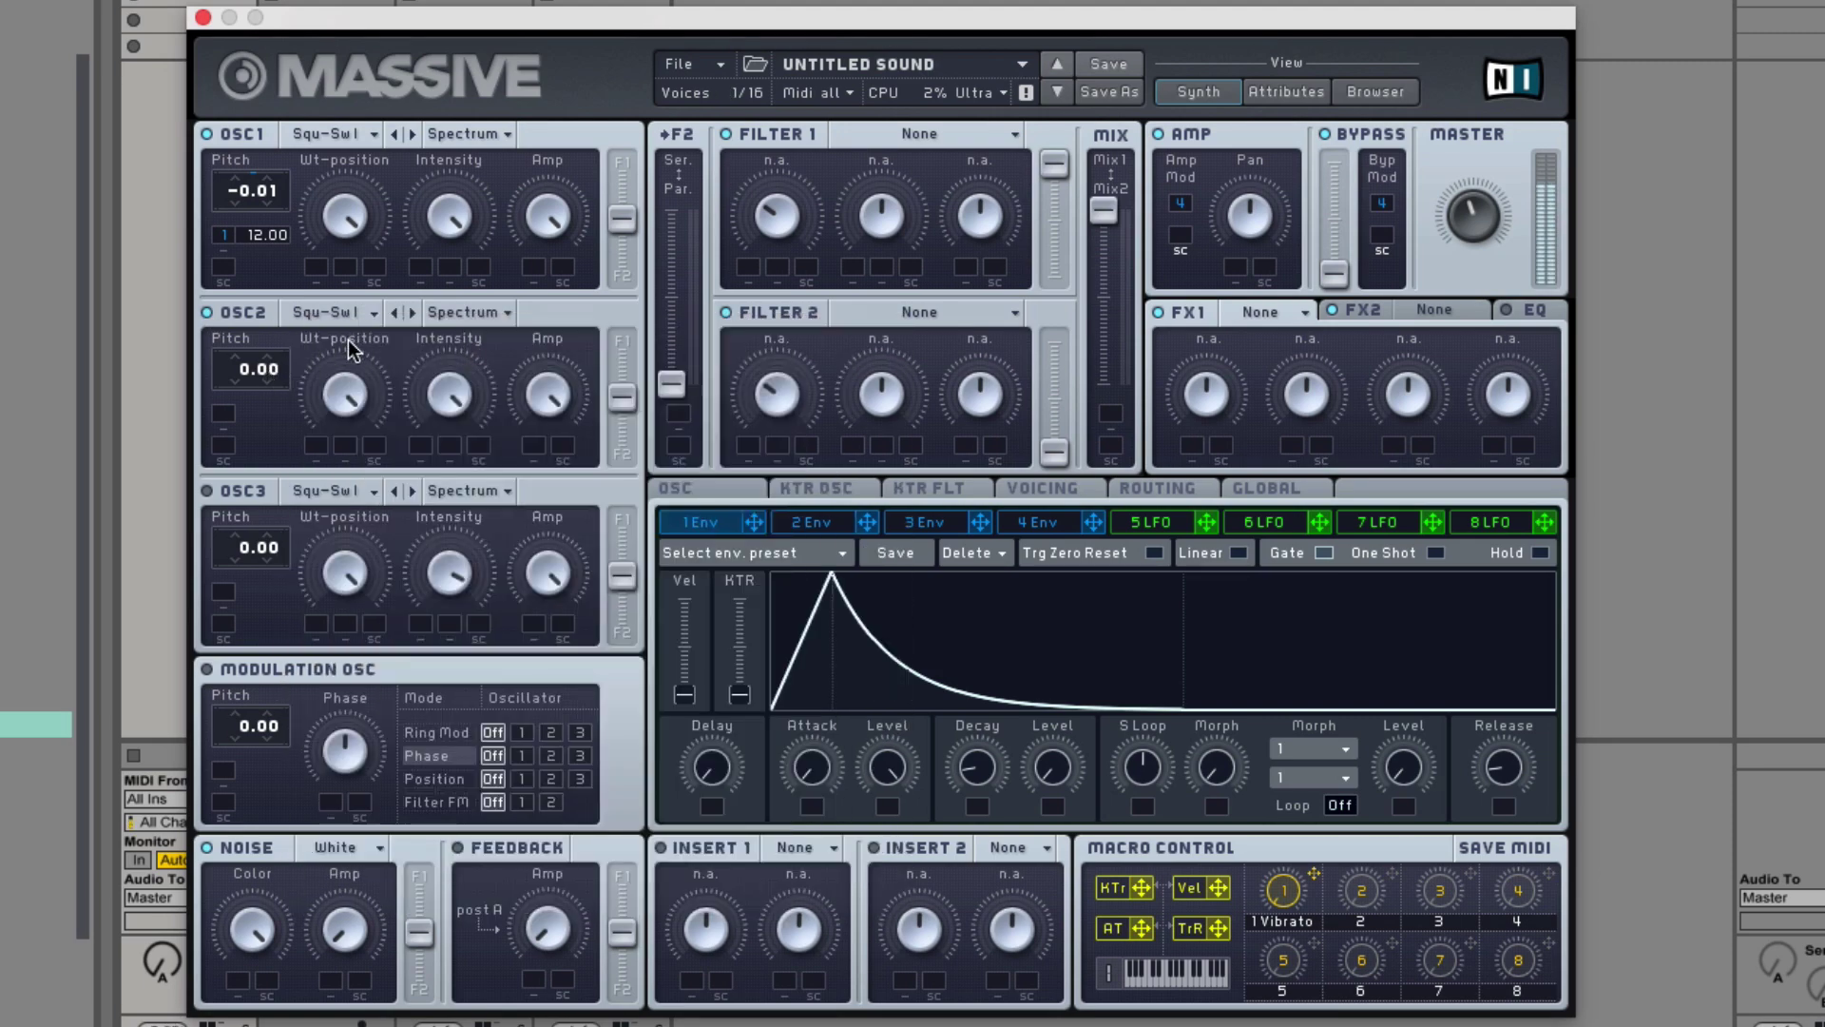
{"action": "left_click_drag", "start_coordinate": [754, 526], "coordinate": [249, 411]}
- Set the unisono voices to 2 and turn on the Pitch Cutoff unisono spread
{"action": "left_click", "coordinate": [1043, 488]}
{"action": "left_click_drag", "start_coordinate": [766, 633], "coordinate": [771, 627]}
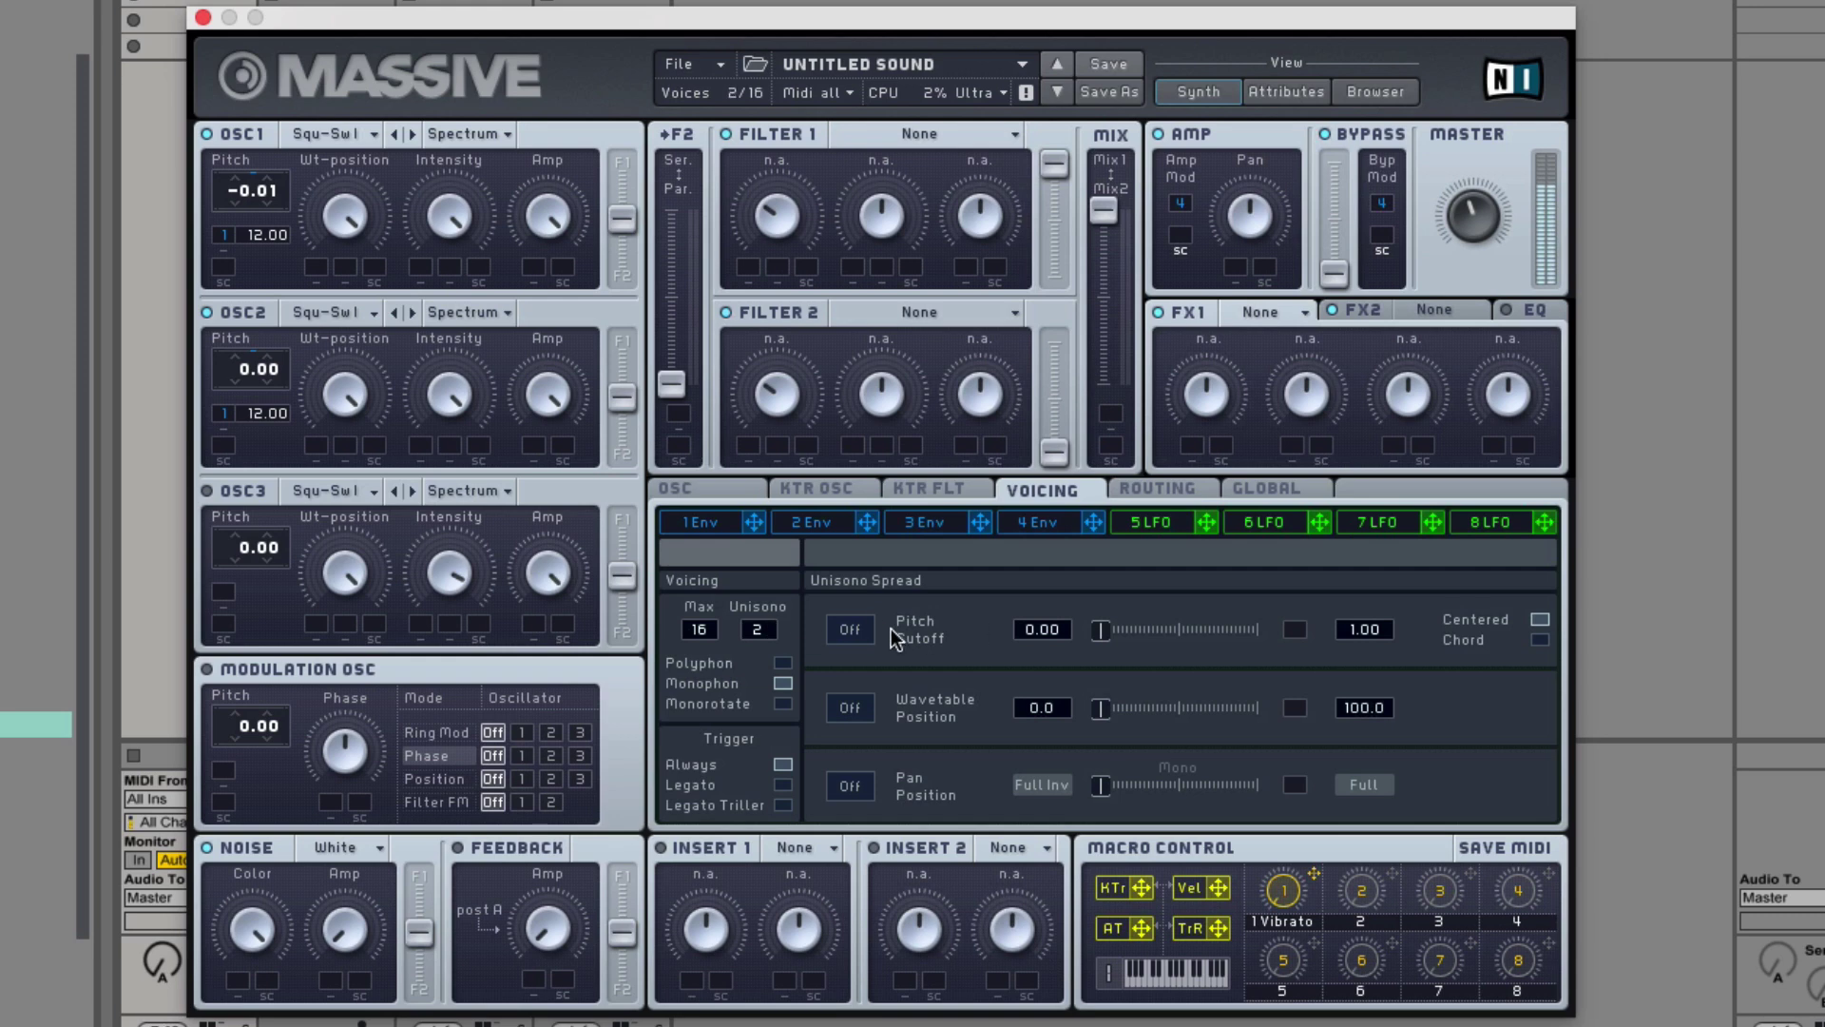
{"action": "left_click", "coordinate": [855, 629]}
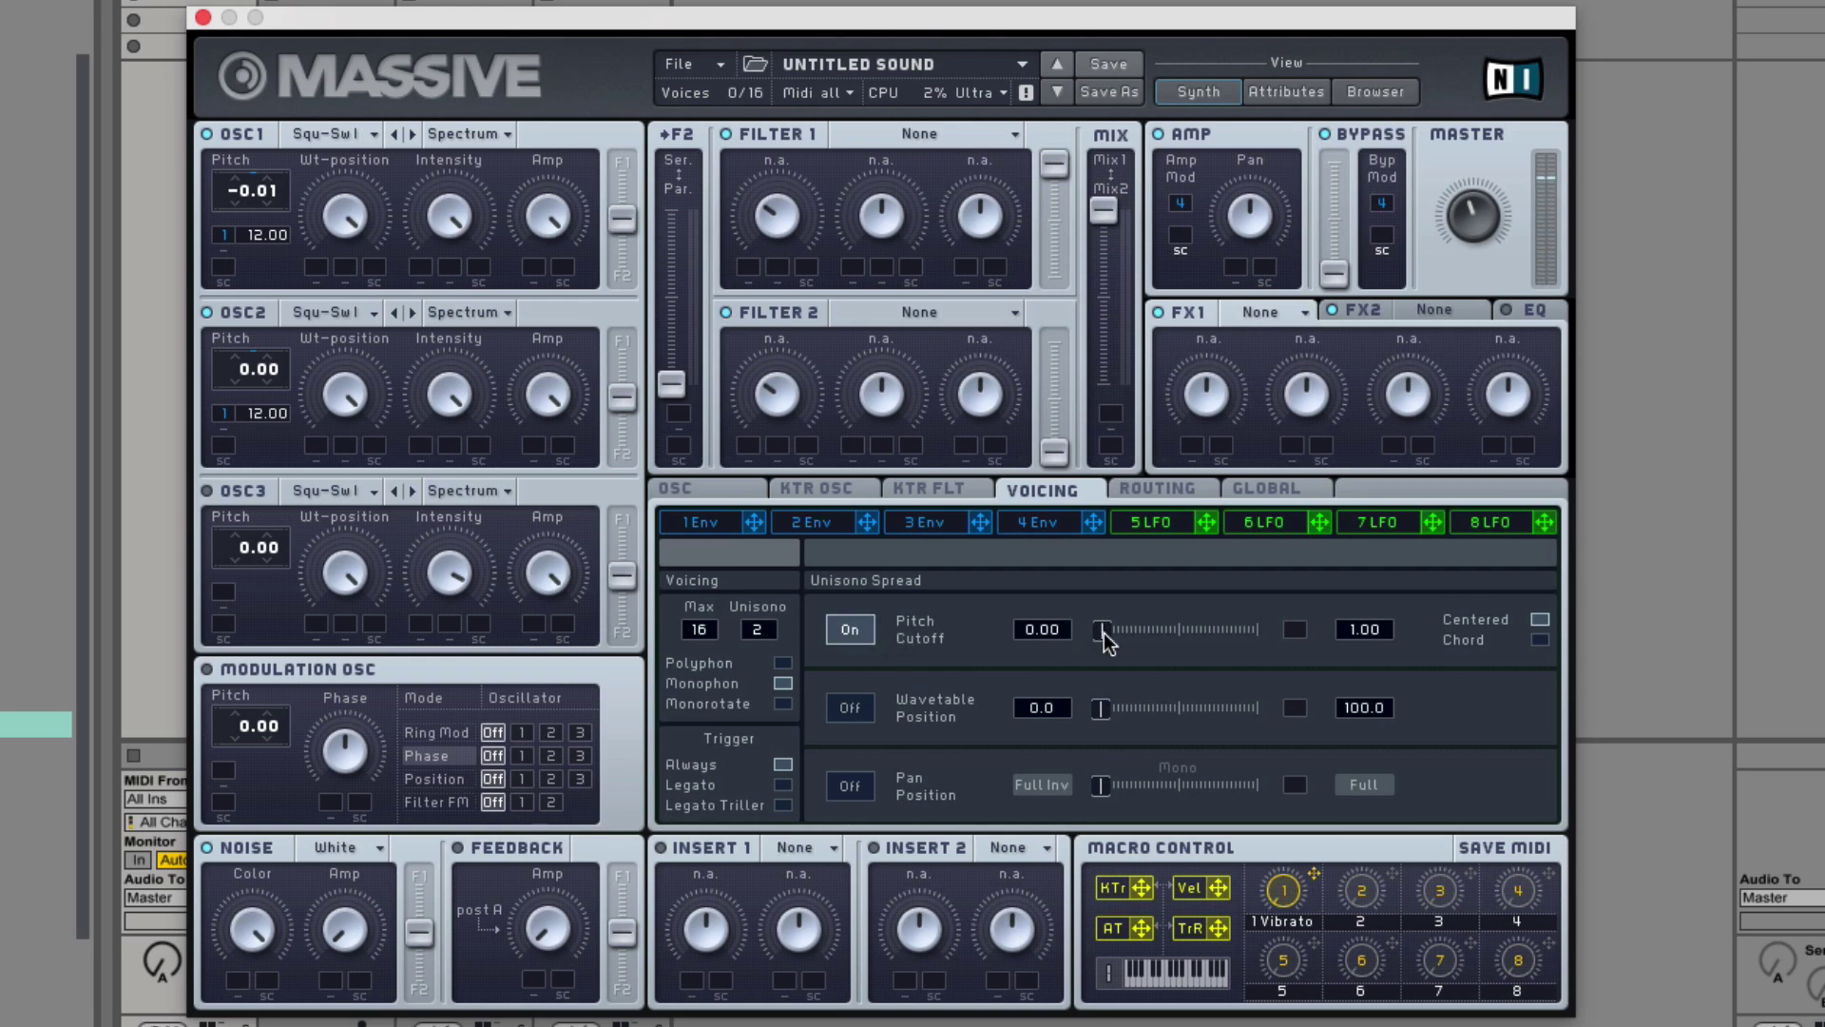
- Load the Dimension Expander into FX1 and lower its dry/wet and size amounts
{"action": "left_click", "coordinate": [1269, 306]}
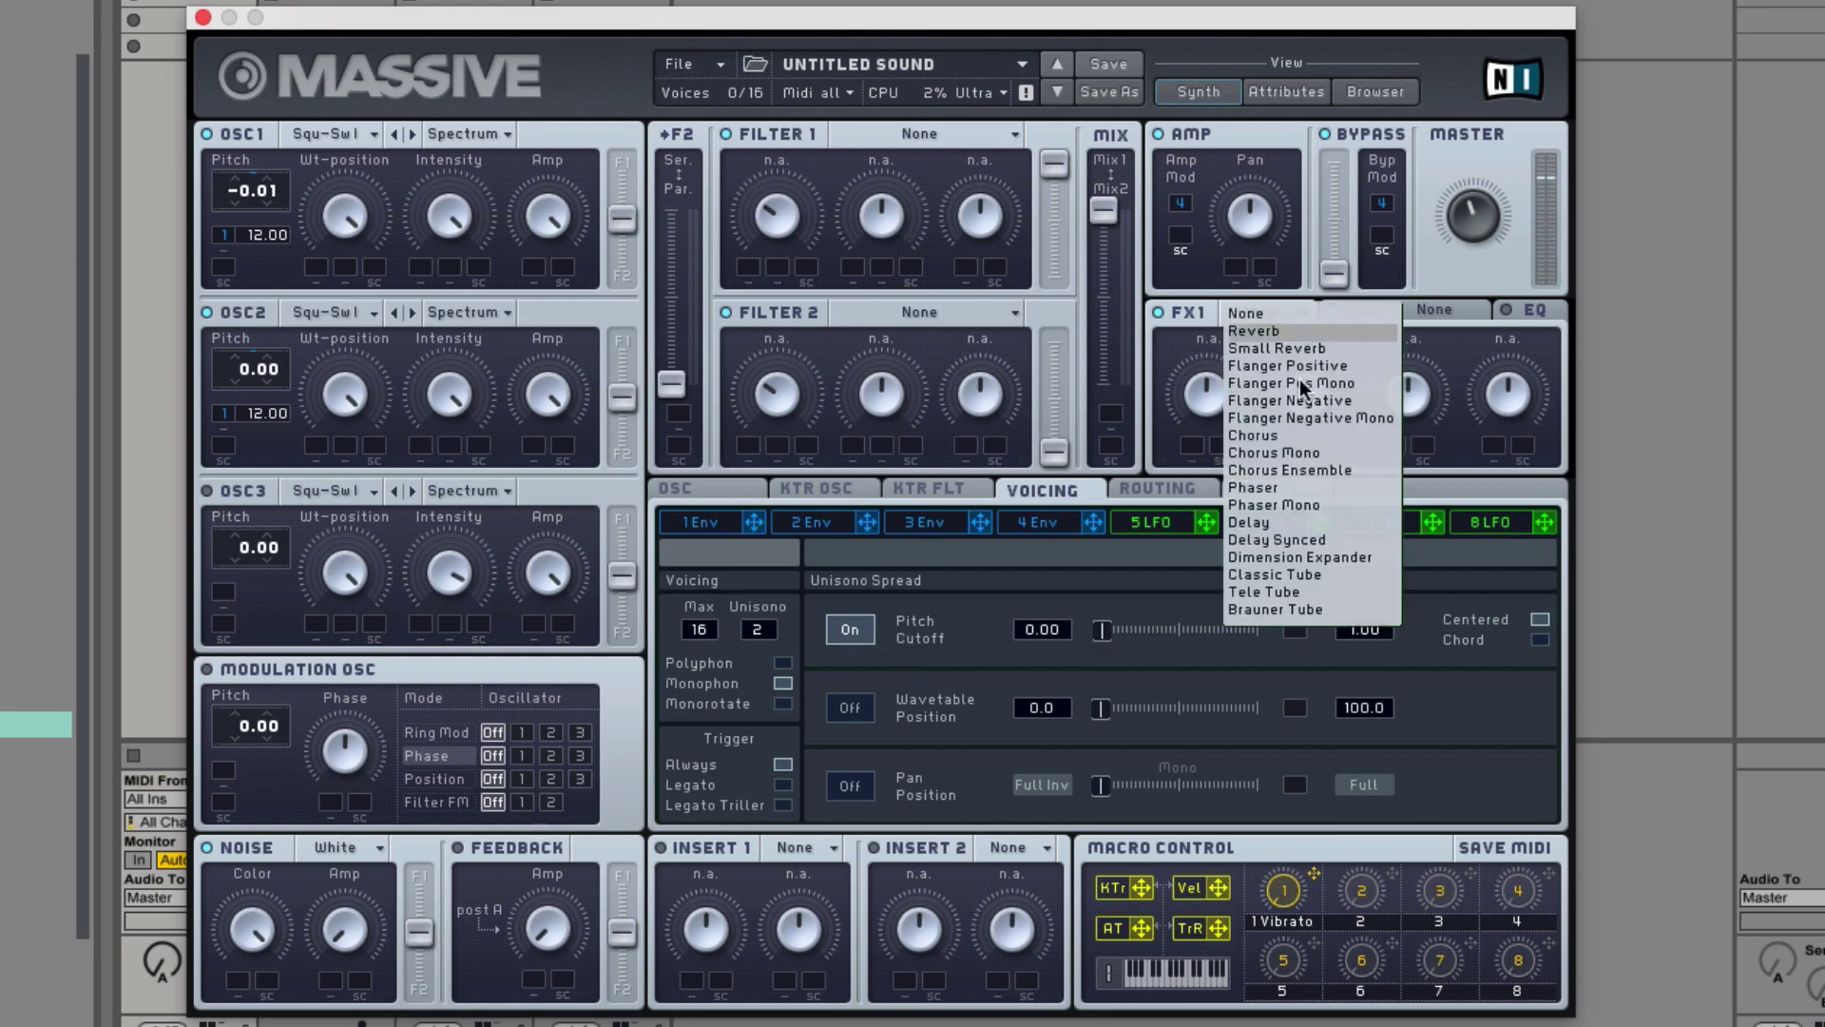
{"action": "left_click", "coordinate": [1302, 556]}
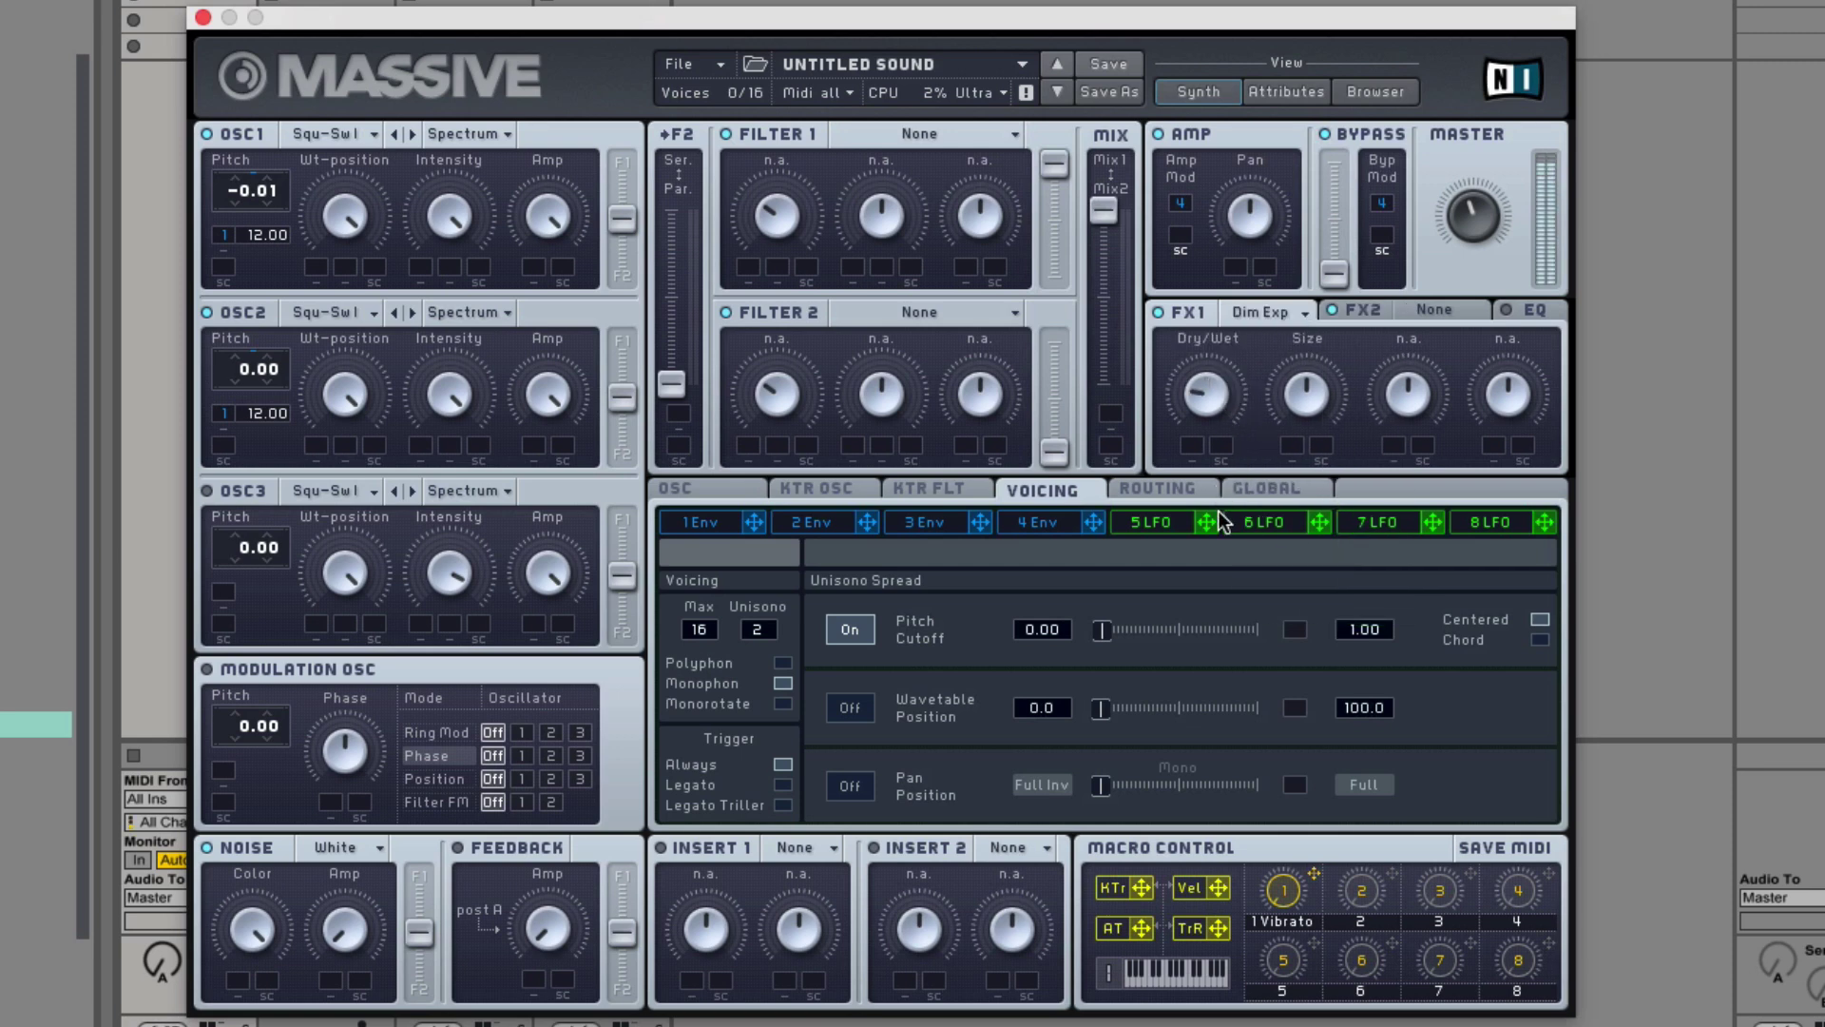
{"action": "left_click_drag", "start_coordinate": [1206, 393], "coordinate": [1207, 446]}
{"action": "left_click_drag", "start_coordinate": [1306, 393], "coordinate": [1312, 518]}
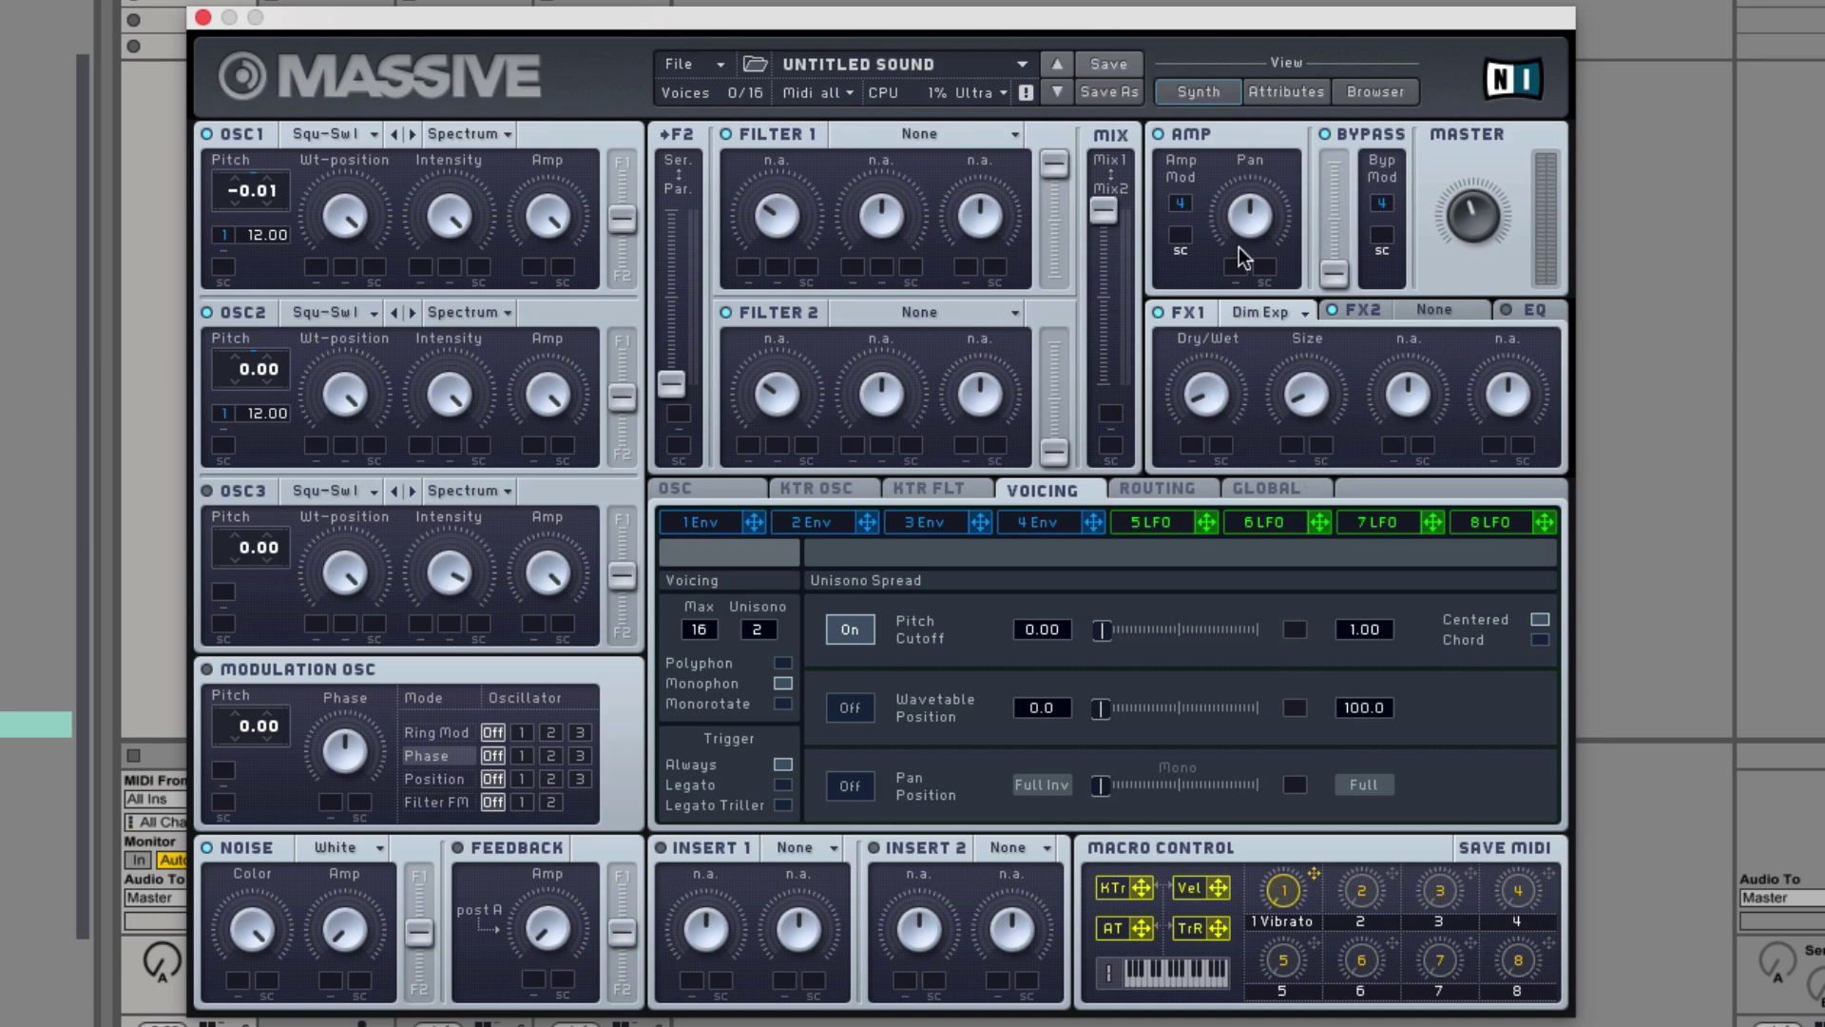
- Modulate the pitch of OSC1 and OSC2 with LFO 5 by 1.00 and open the LFO 5 settings
{"action": "left_click", "coordinate": [730, 490]}
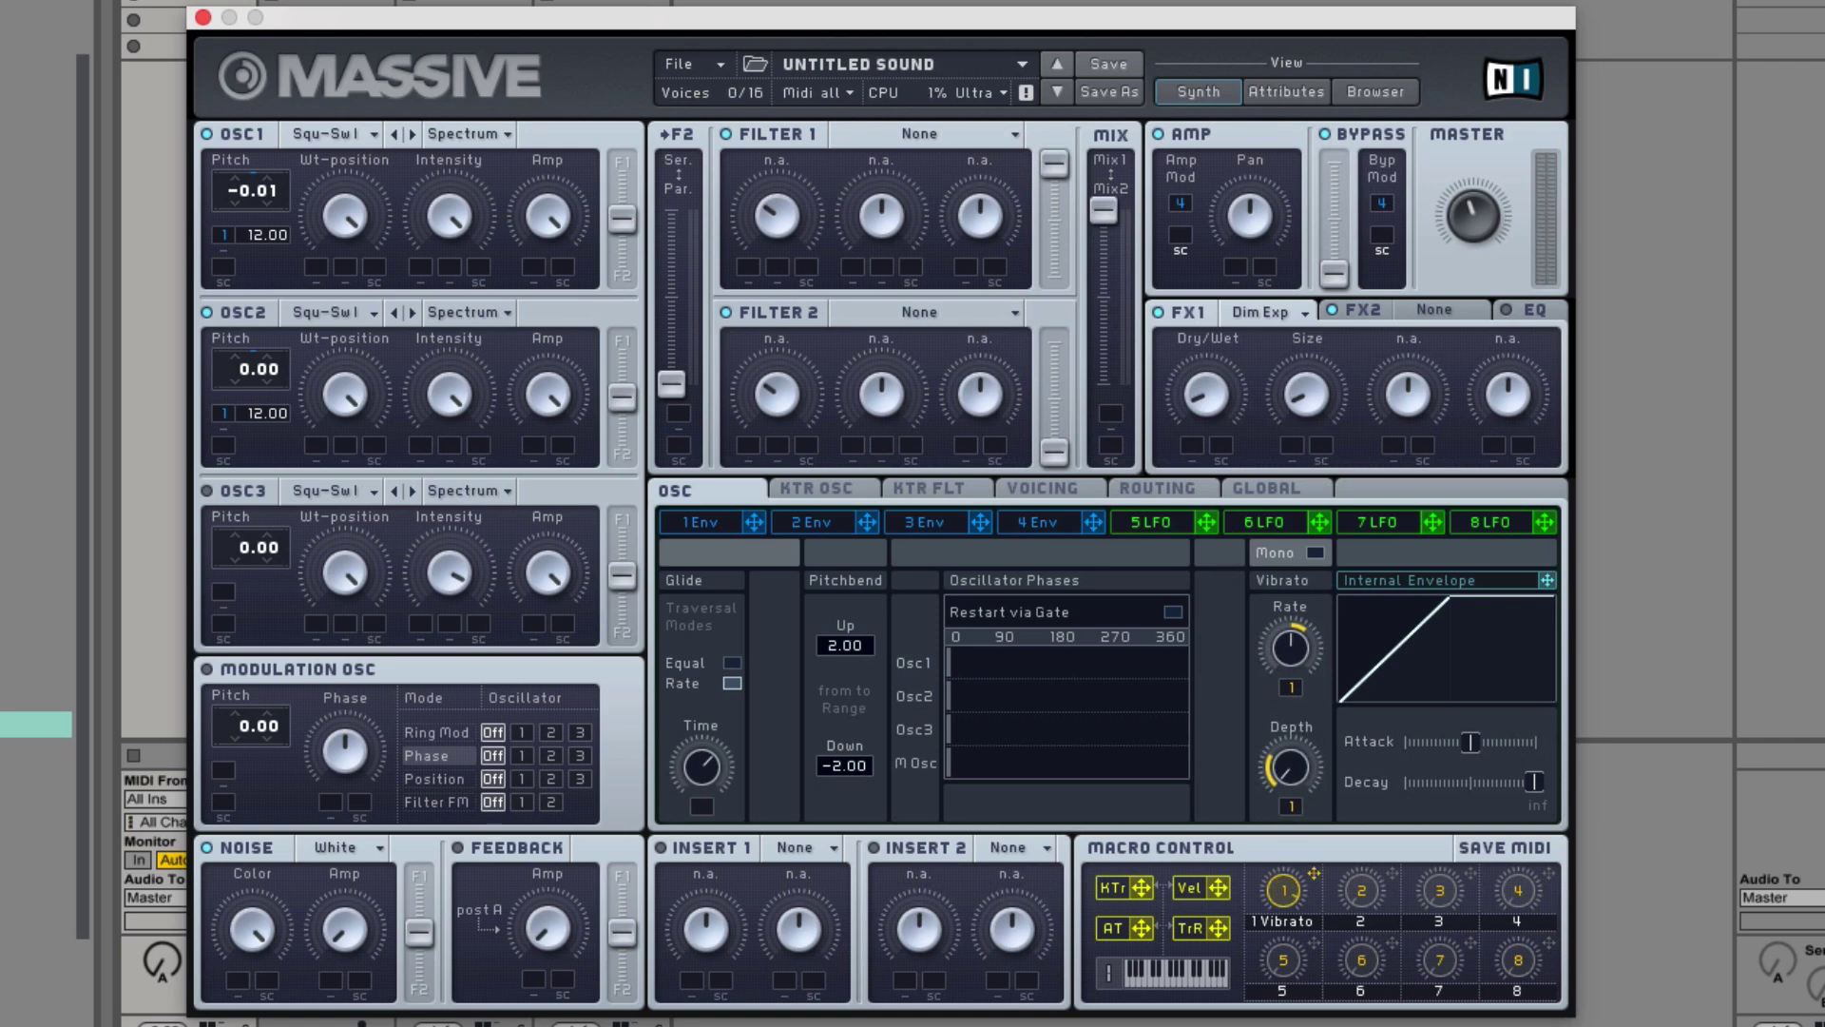
{"action": "left_click_drag", "start_coordinate": [171, 275], "coordinate": [222, 268]}
{"action": "left_click_drag", "start_coordinate": [1205, 521], "coordinate": [203, 530]}
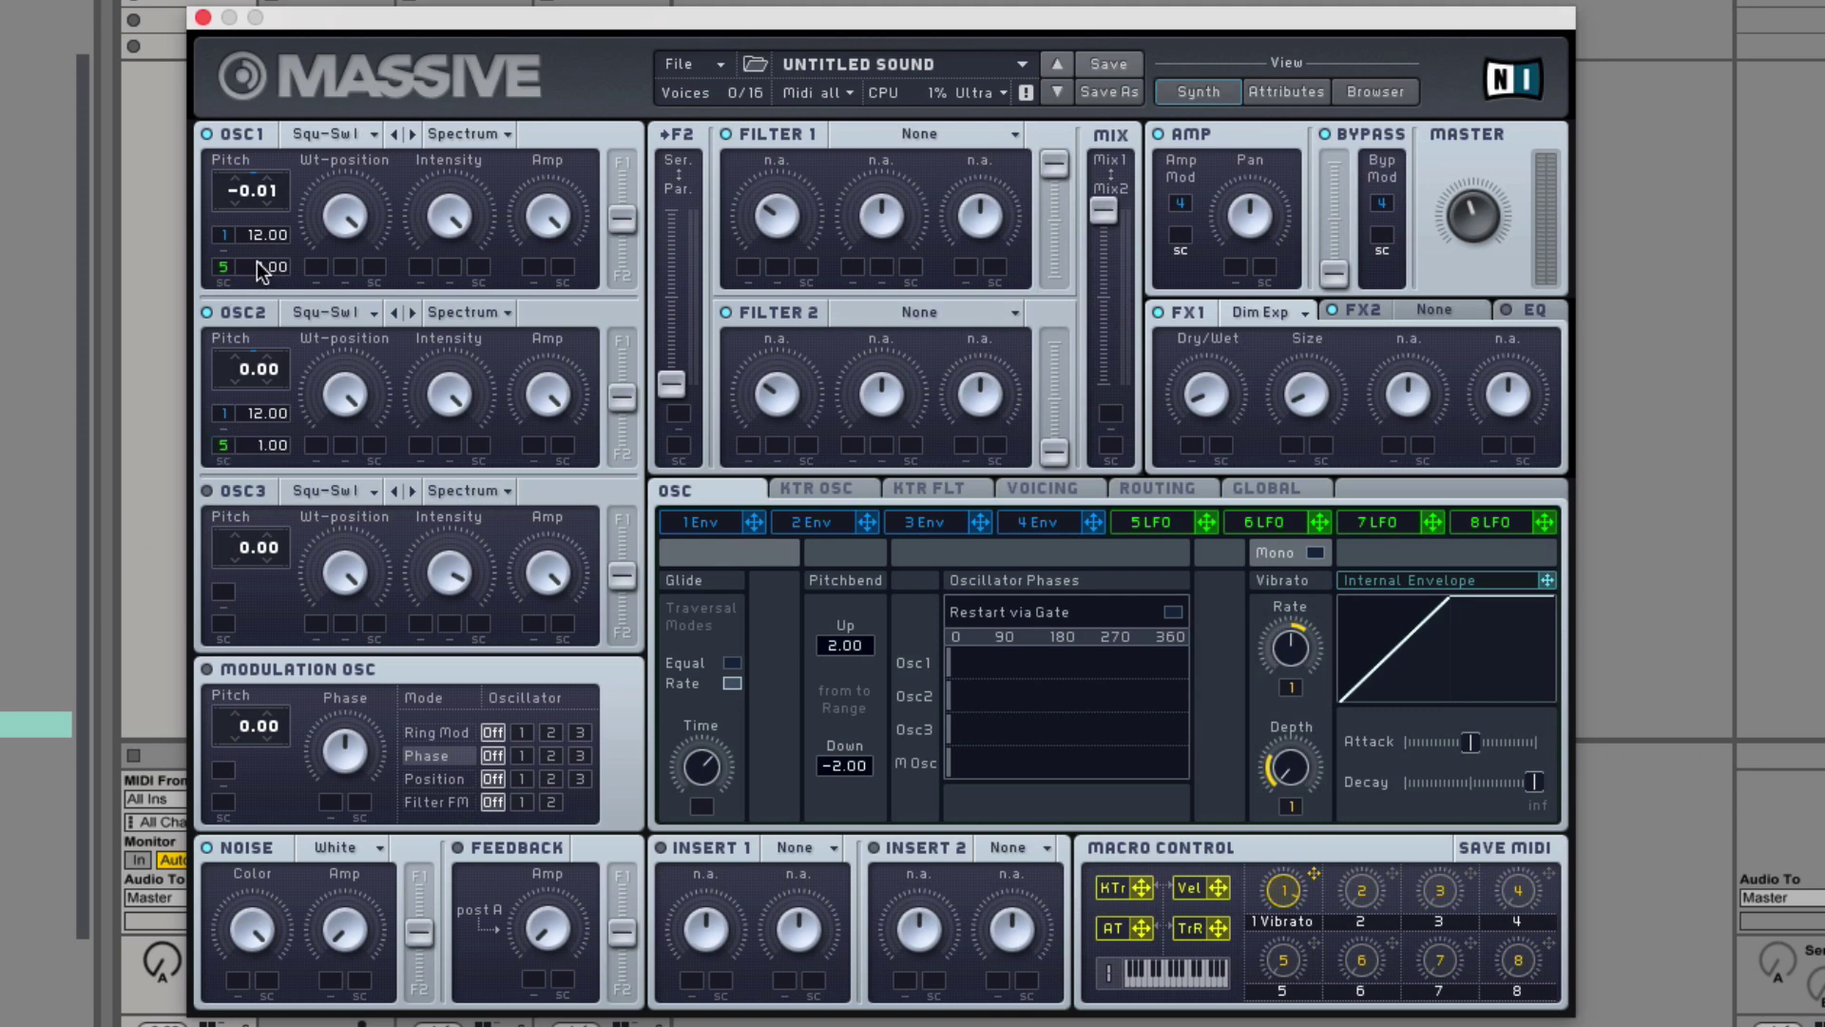
{"action": "left_click", "coordinate": [1148, 521]}
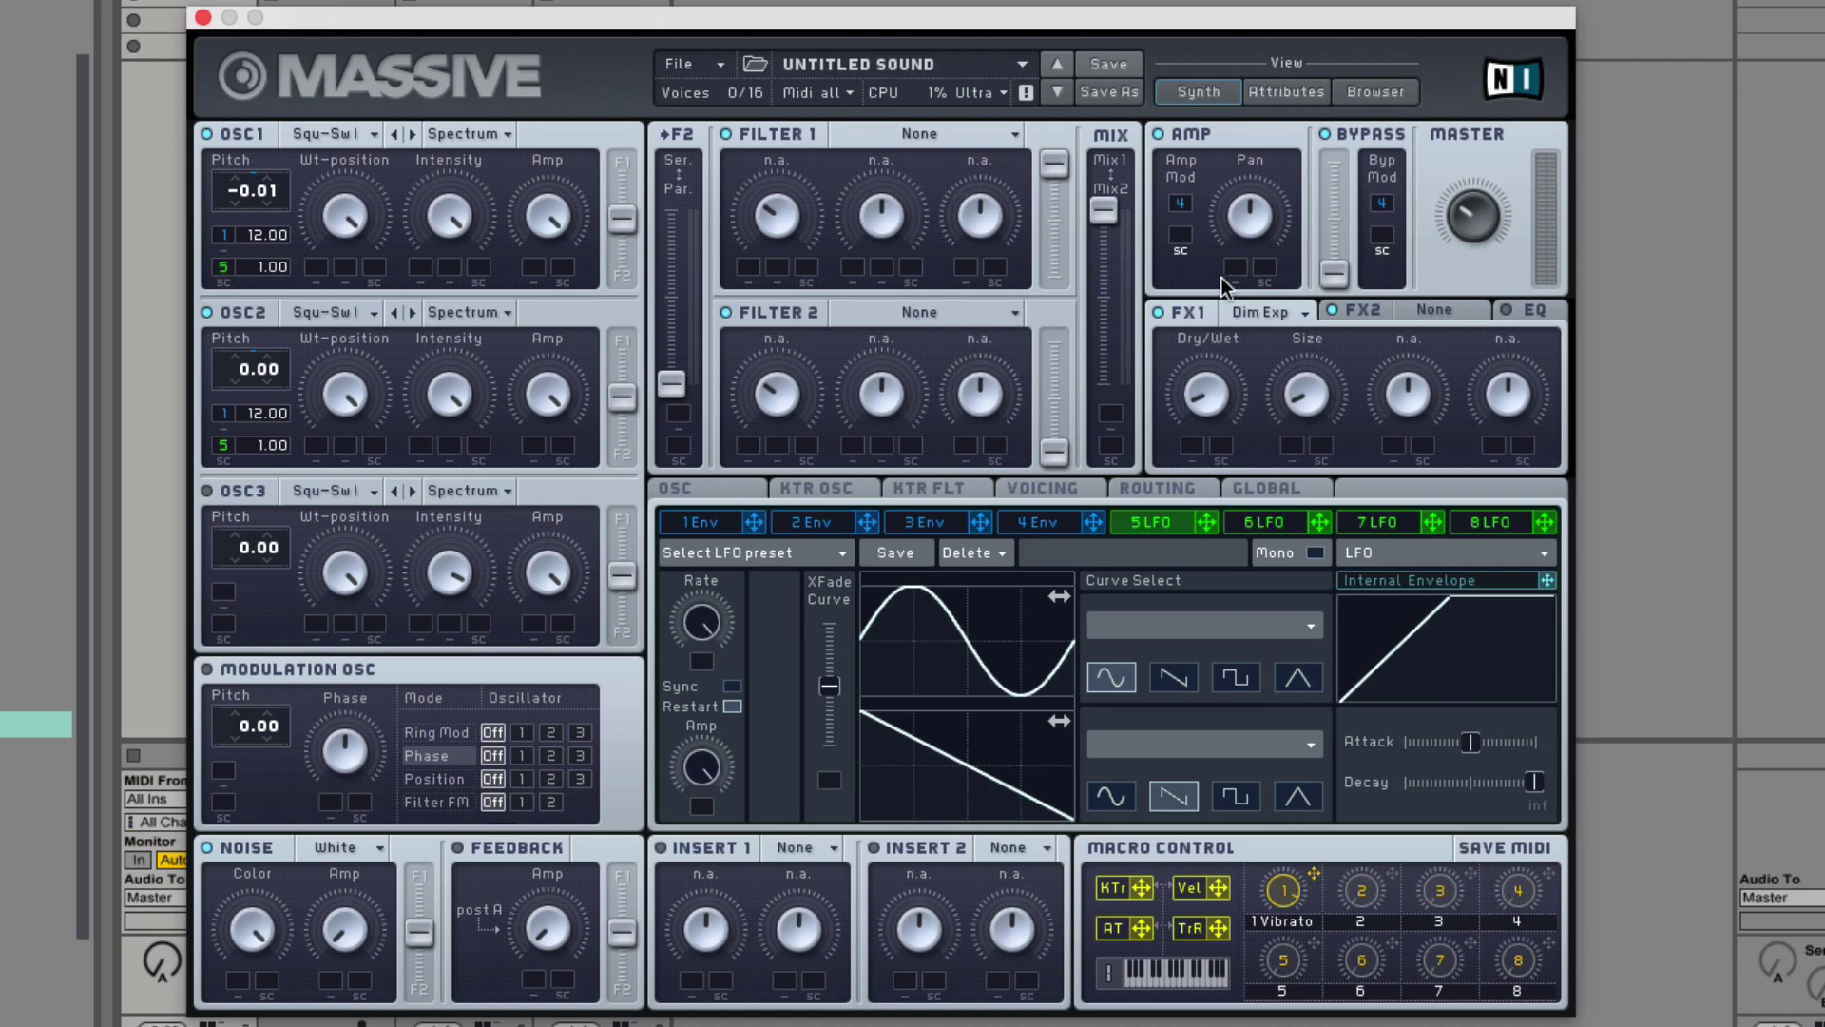
- Load STM_MSV_DDL01_CleanPreset05 from the Dutch – Clean lead folder and return to the synth view
{"action": "left_click", "coordinate": [1369, 92]}
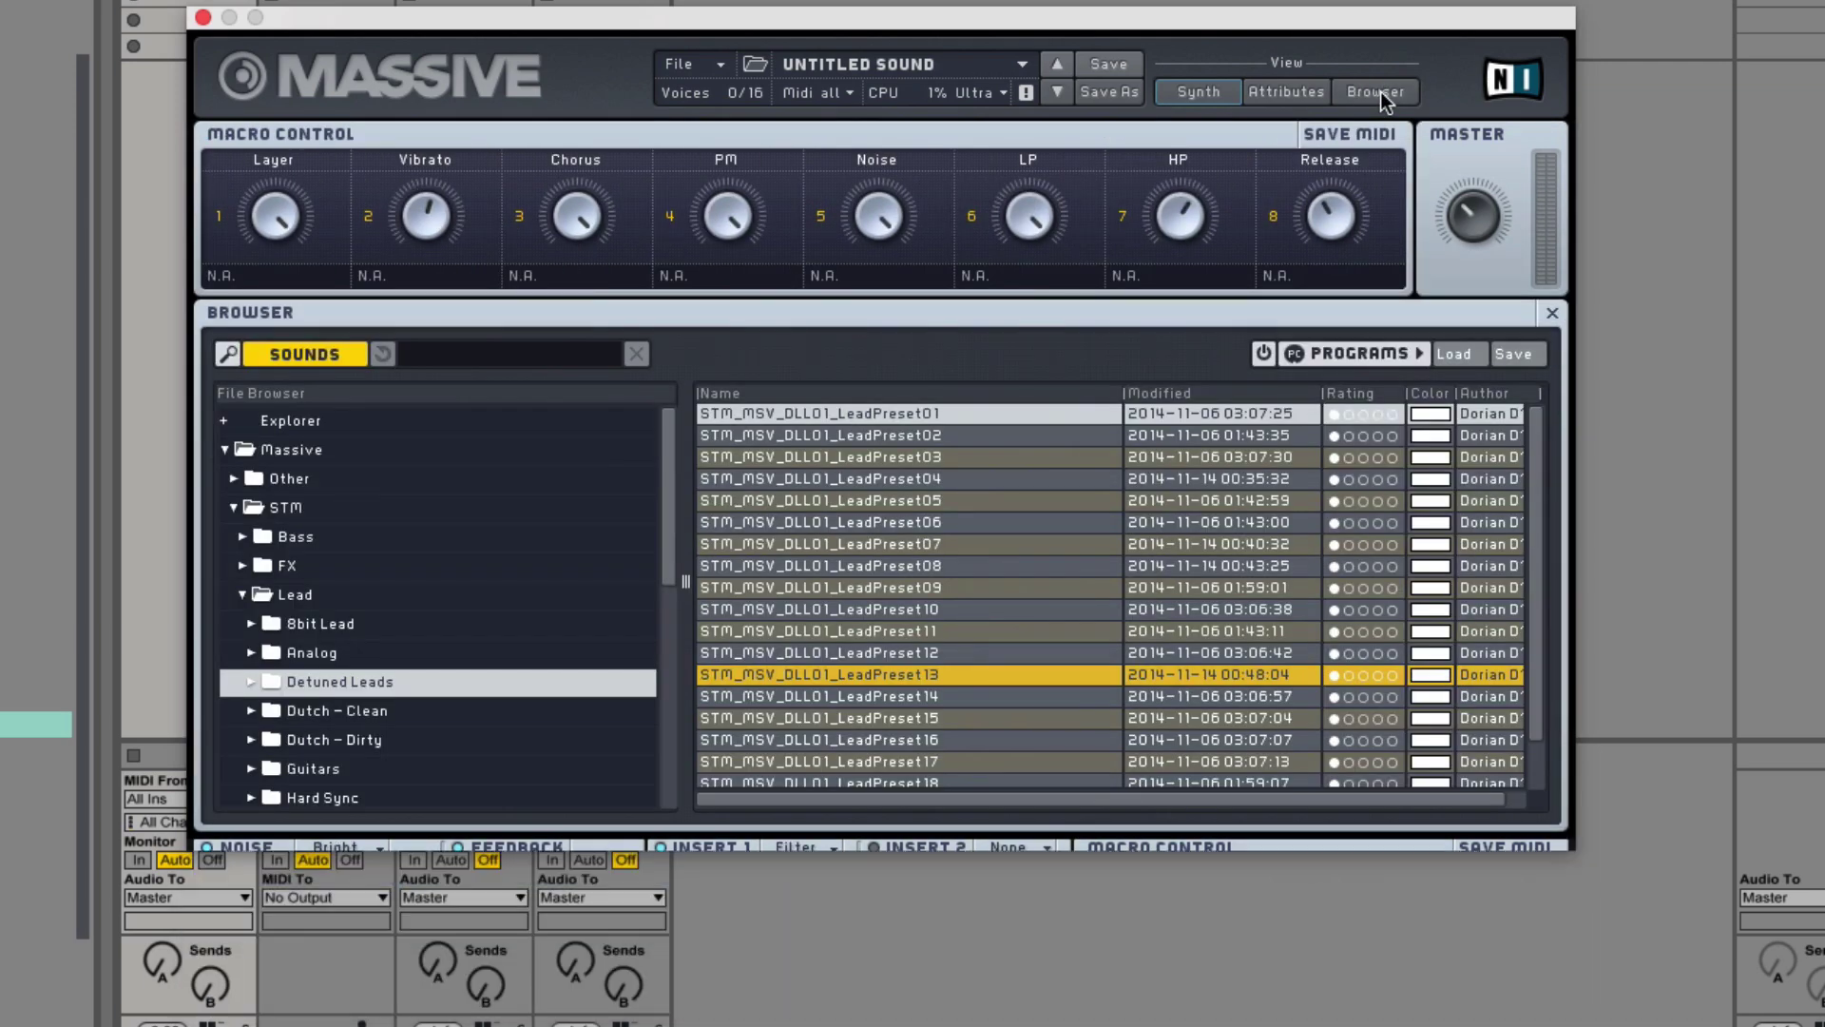
{"action": "left_click", "coordinate": [378, 713]}
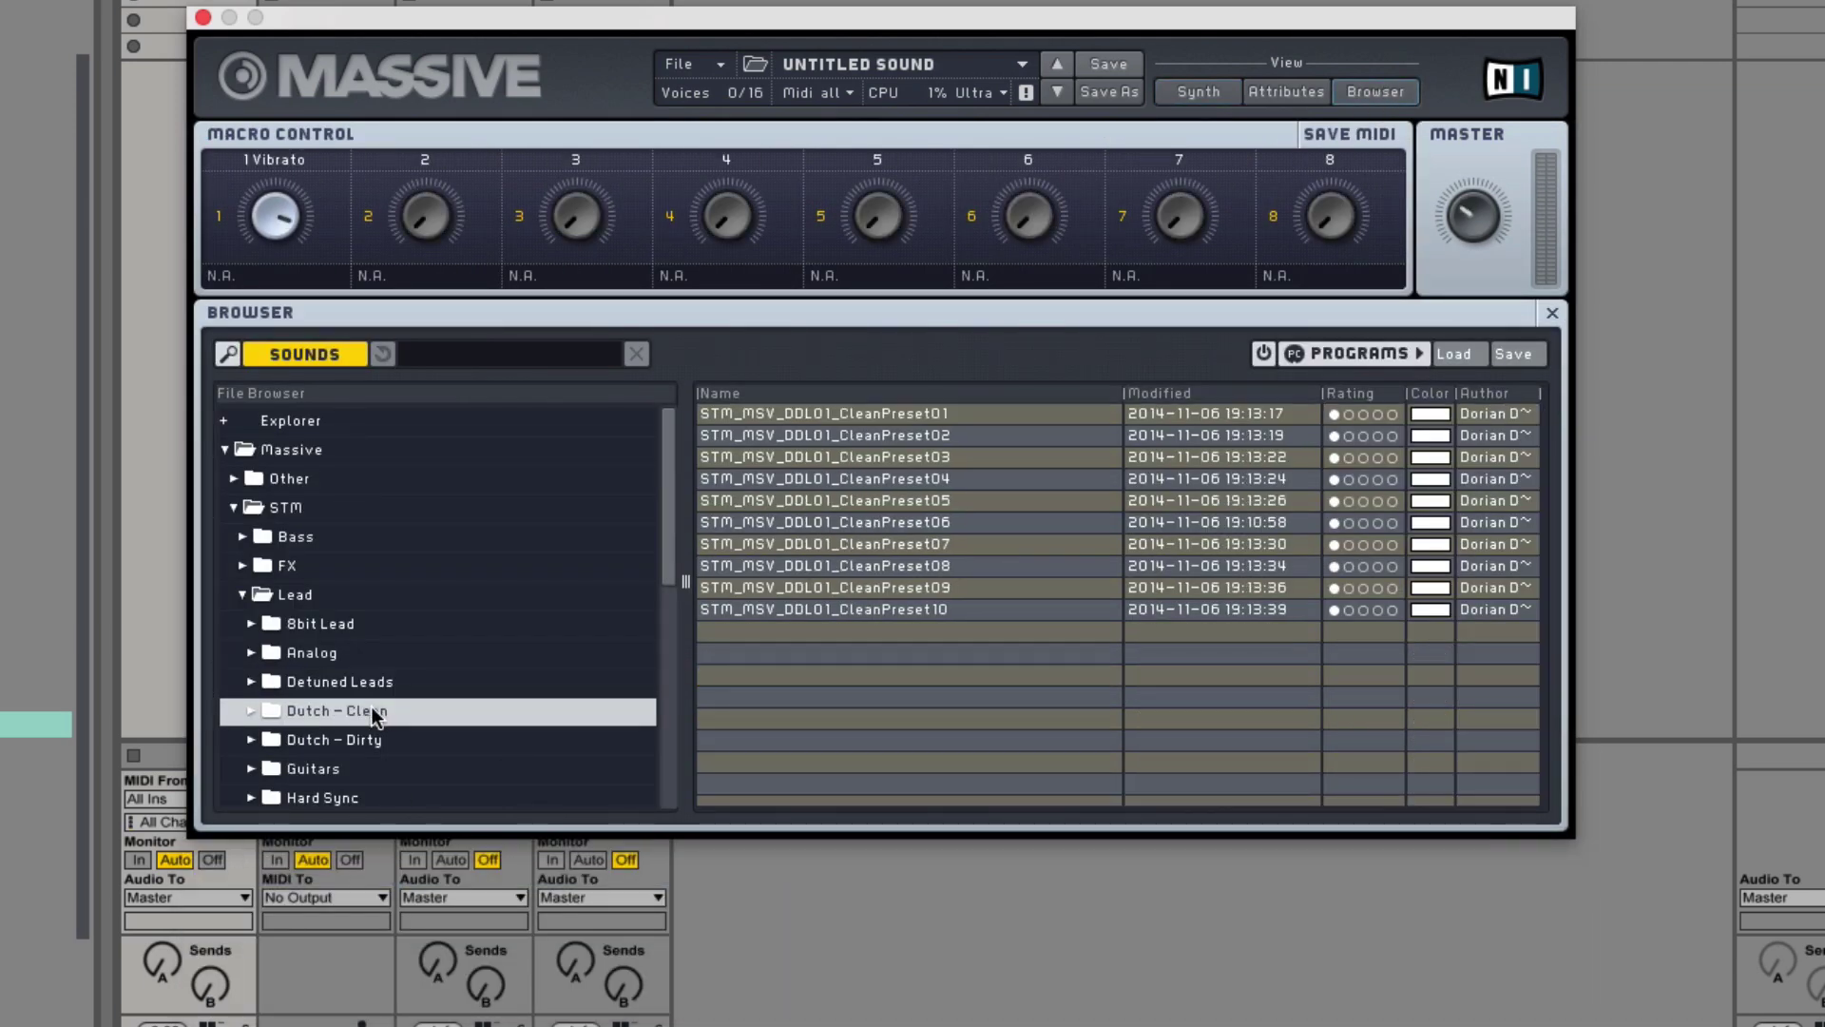
{"action": "left_click", "coordinate": [921, 500]}
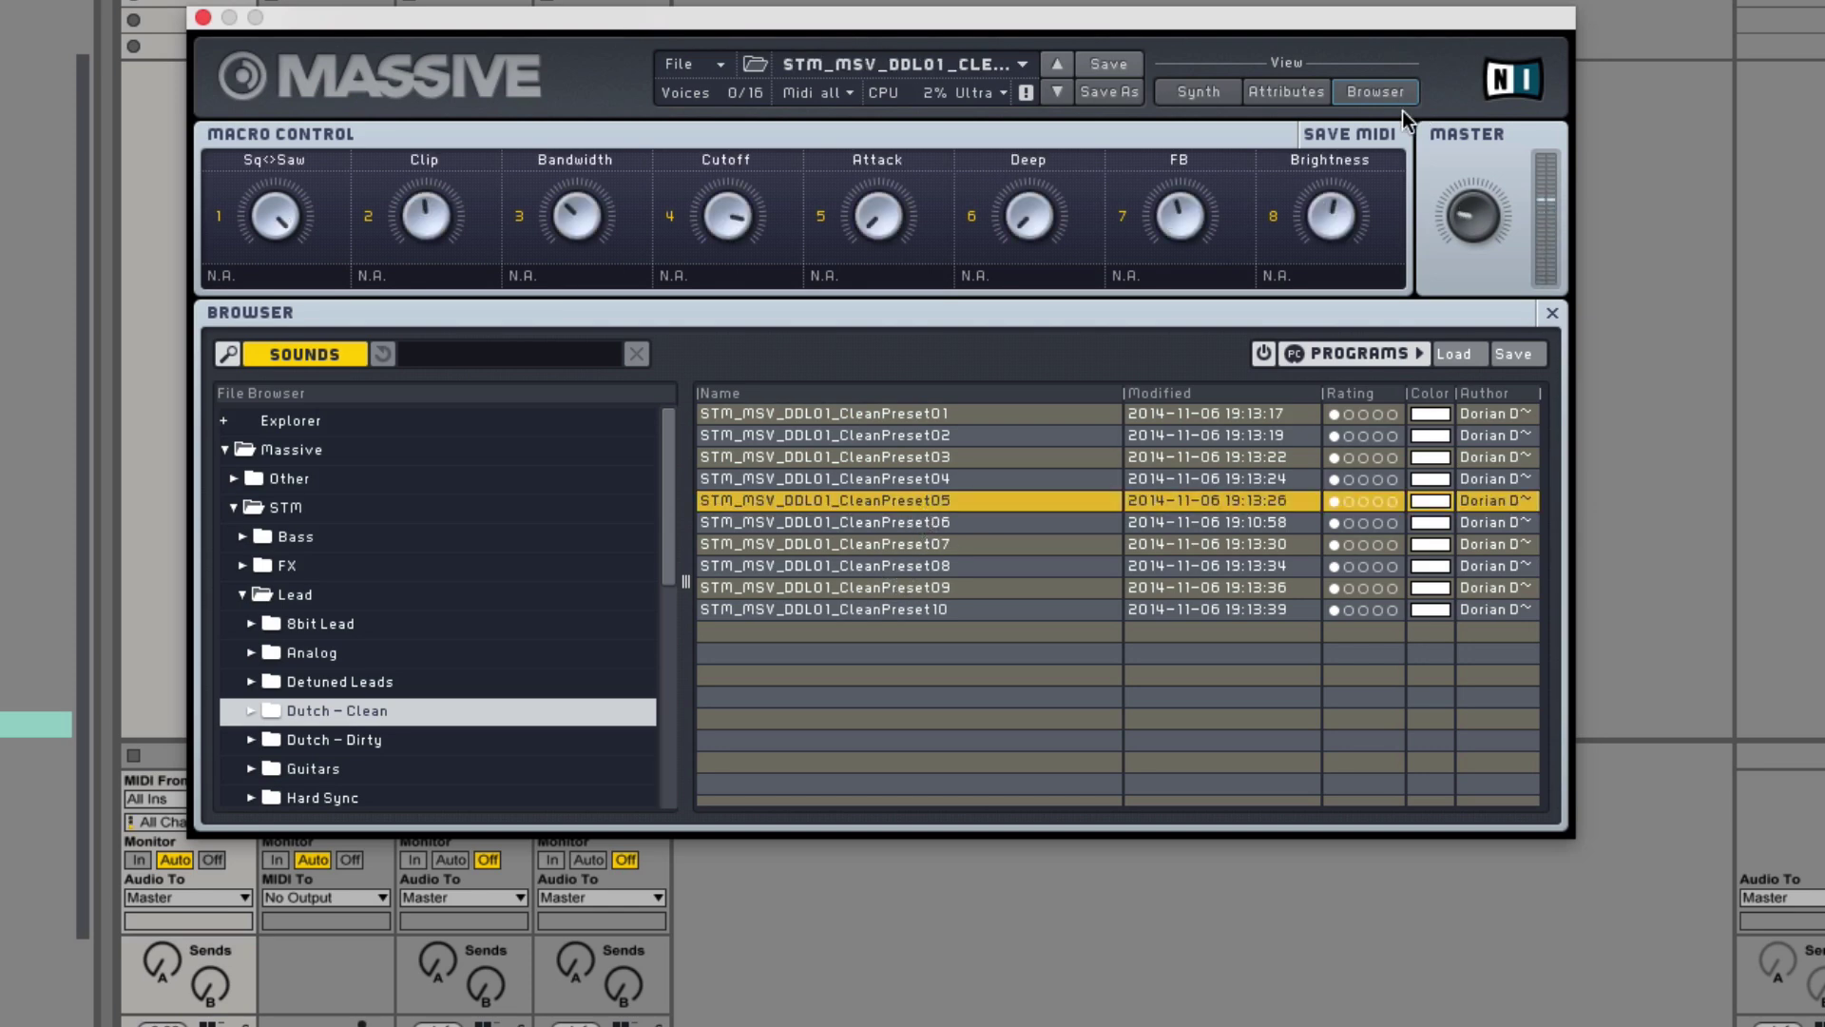
{"action": "left_click", "coordinate": [1208, 92]}
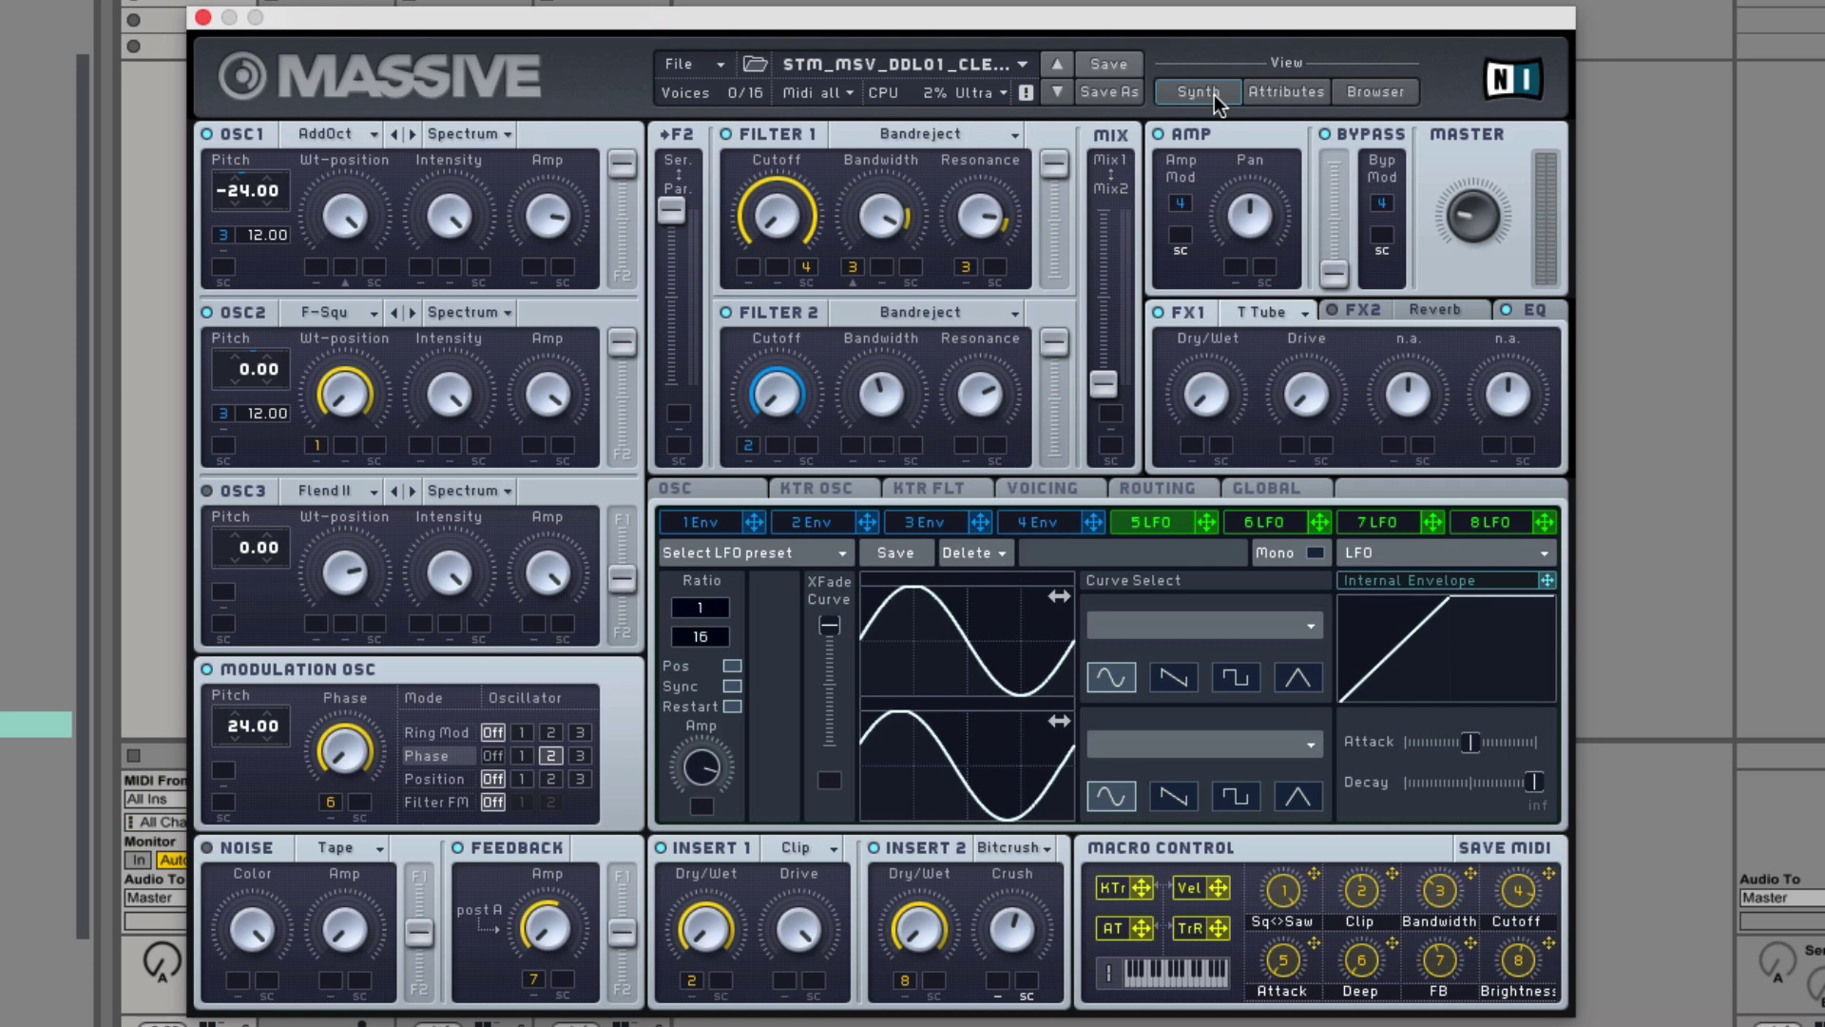
- Examine which wavetables the preset uses for OSC1, OSC2 and OSC3, leaving the selections as they are
{"action": "left_click", "coordinate": [313, 136]}
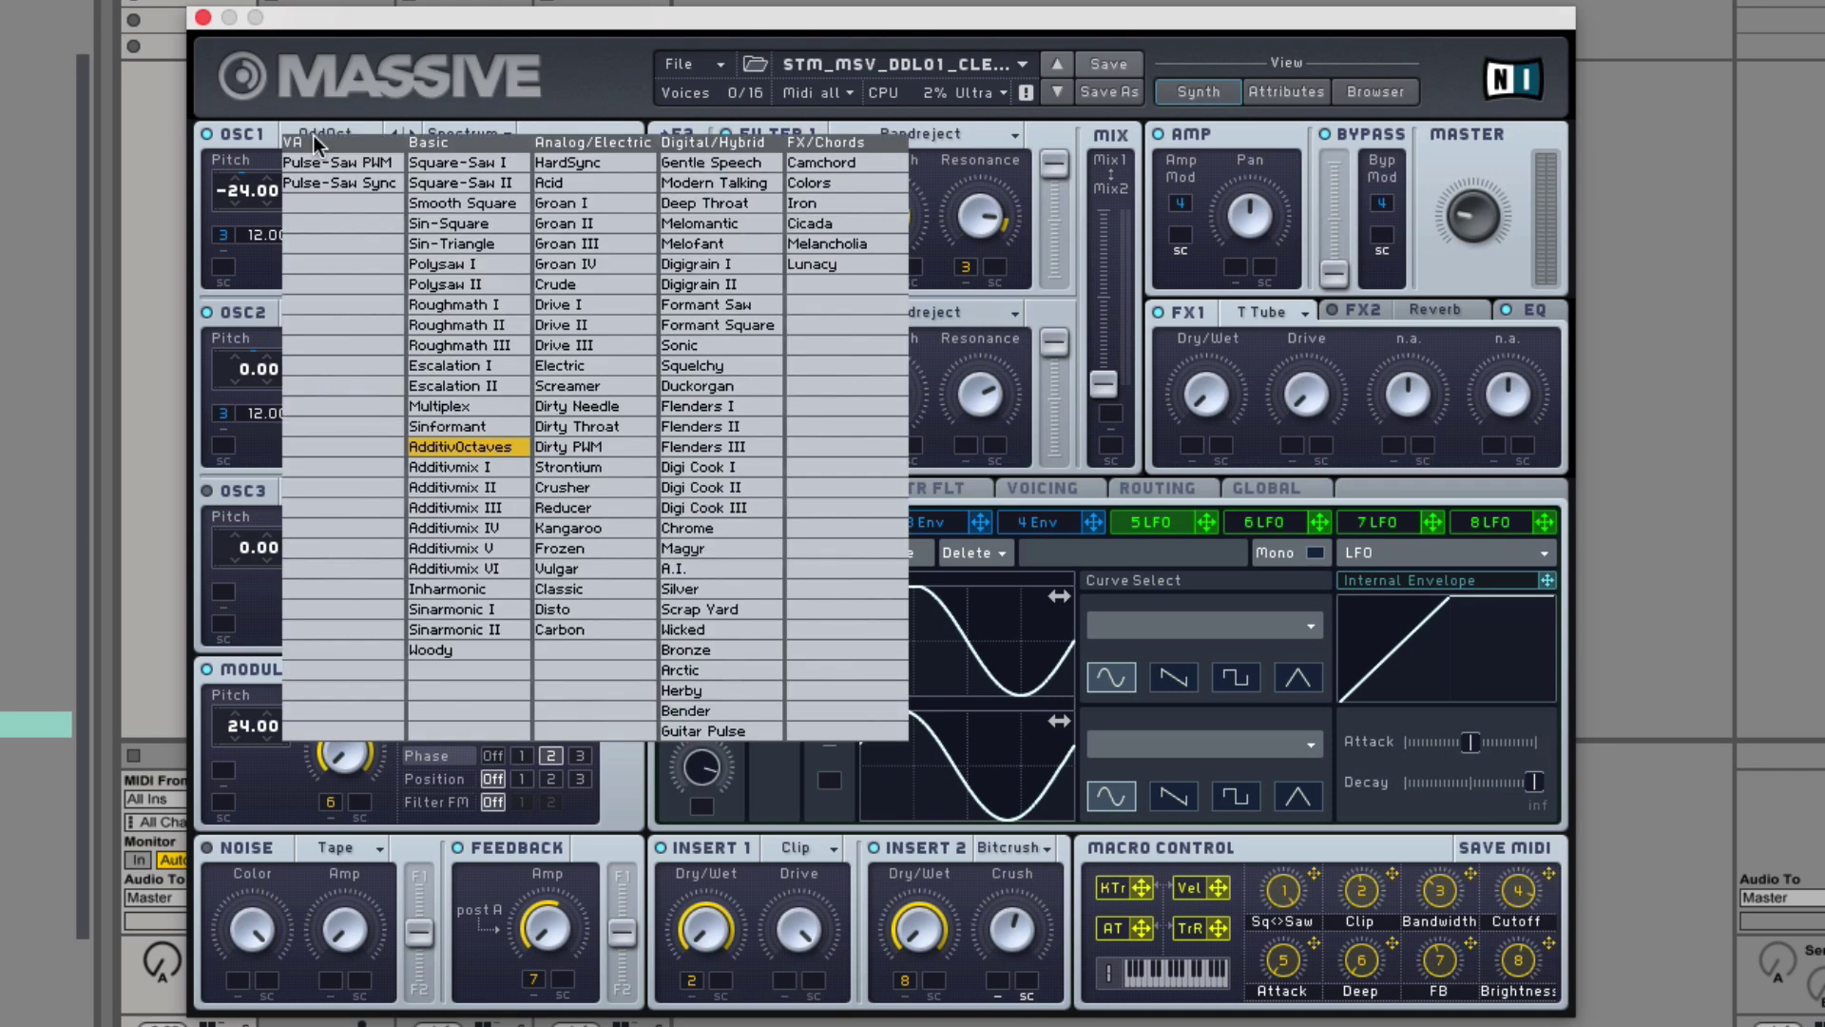
{"action": "left_click", "coordinate": [342, 93]}
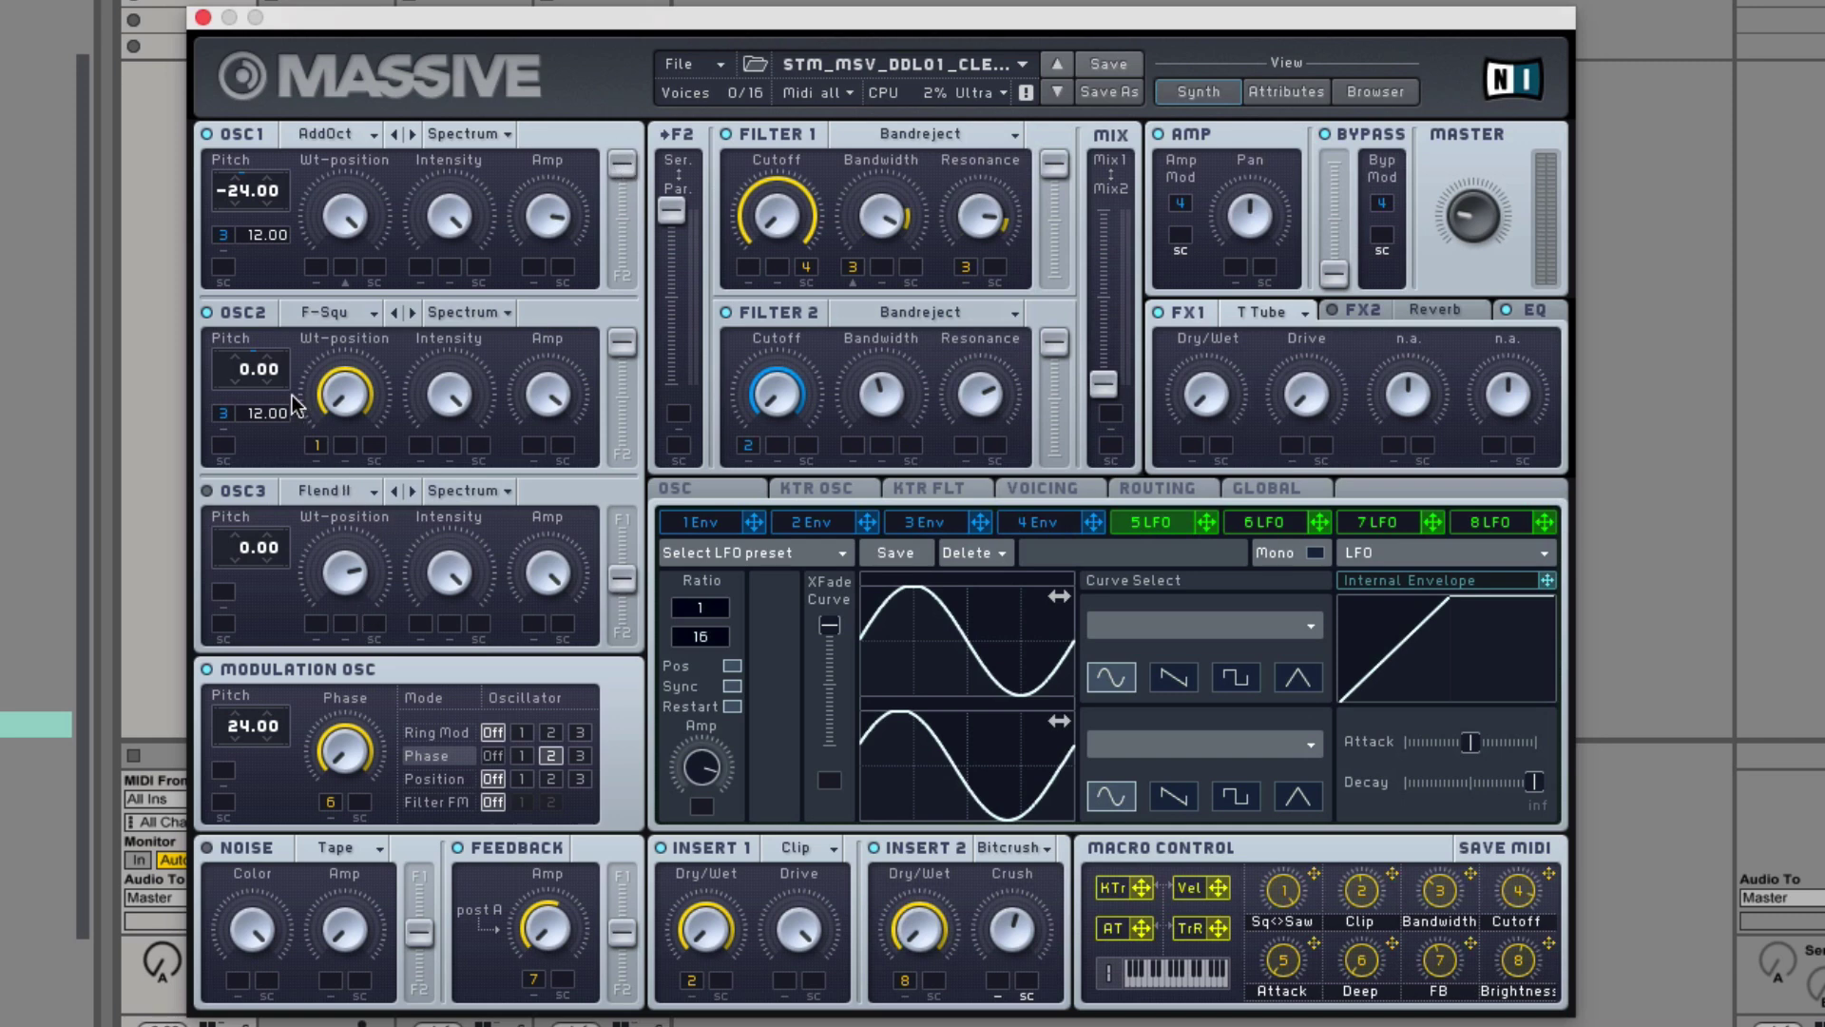
{"action": "left_click", "coordinate": [333, 312]}
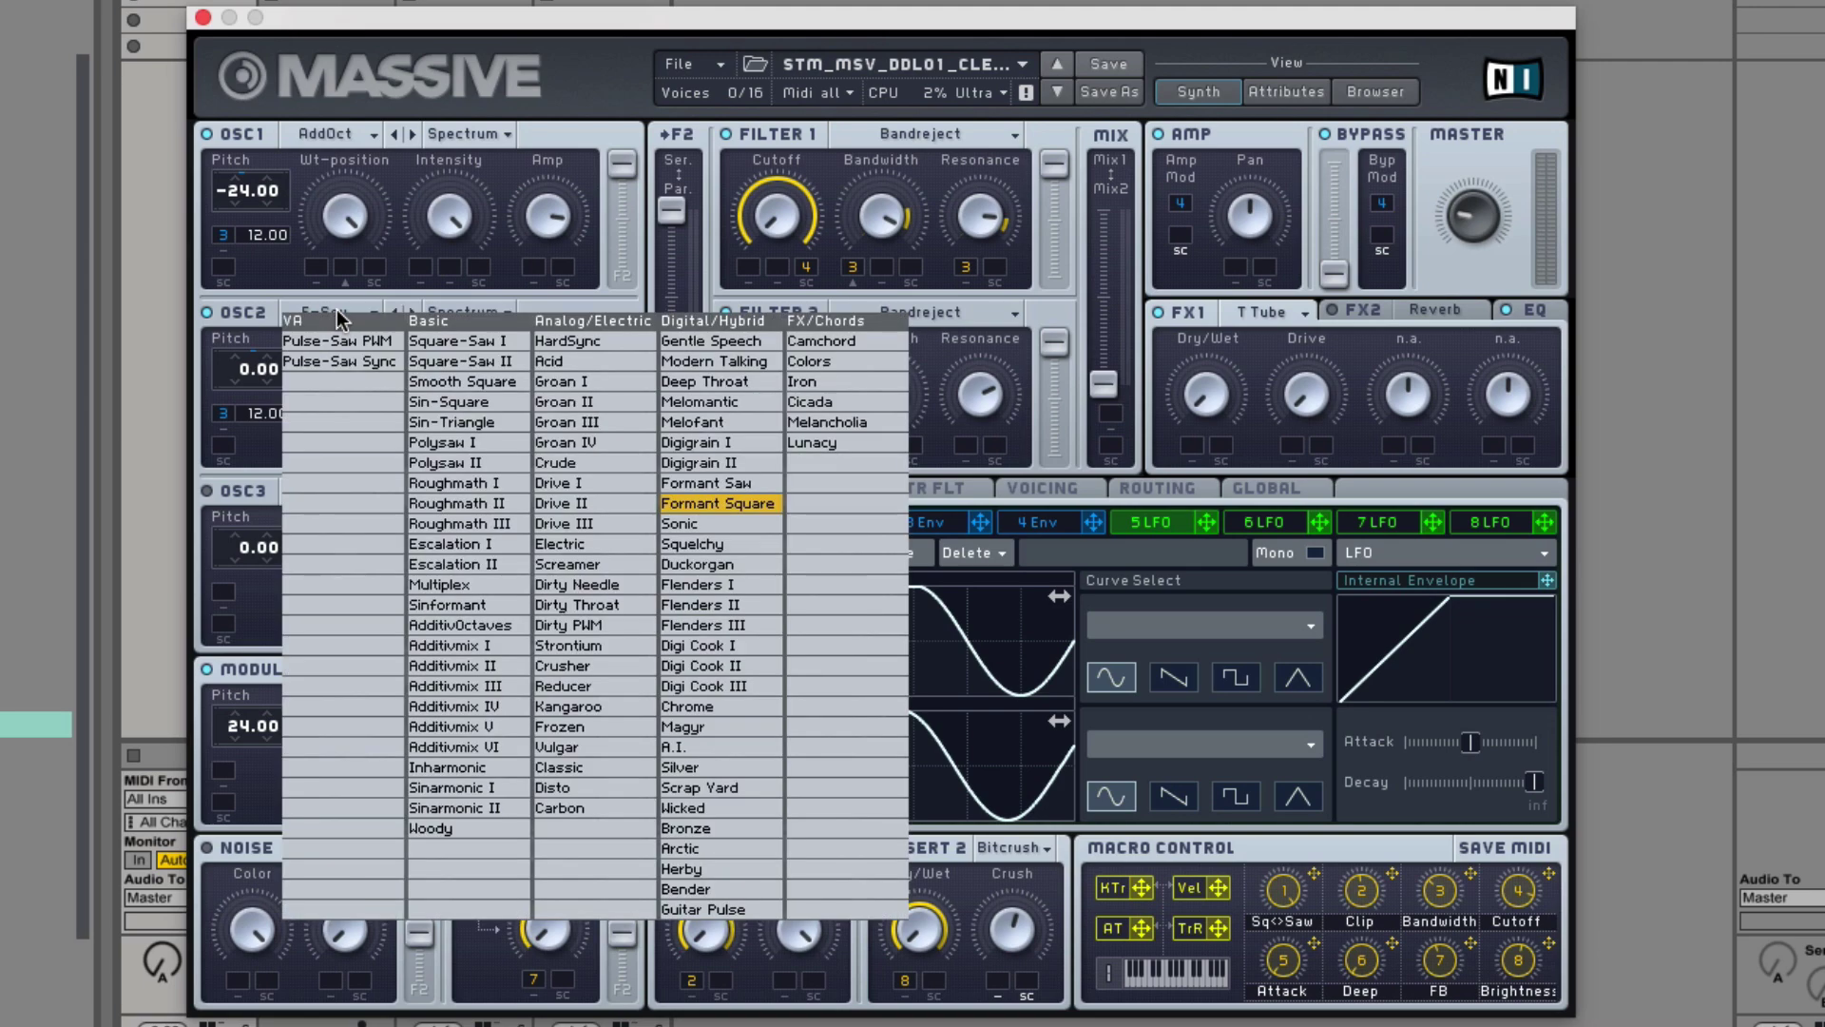
{"action": "left_click", "coordinate": [213, 310]}
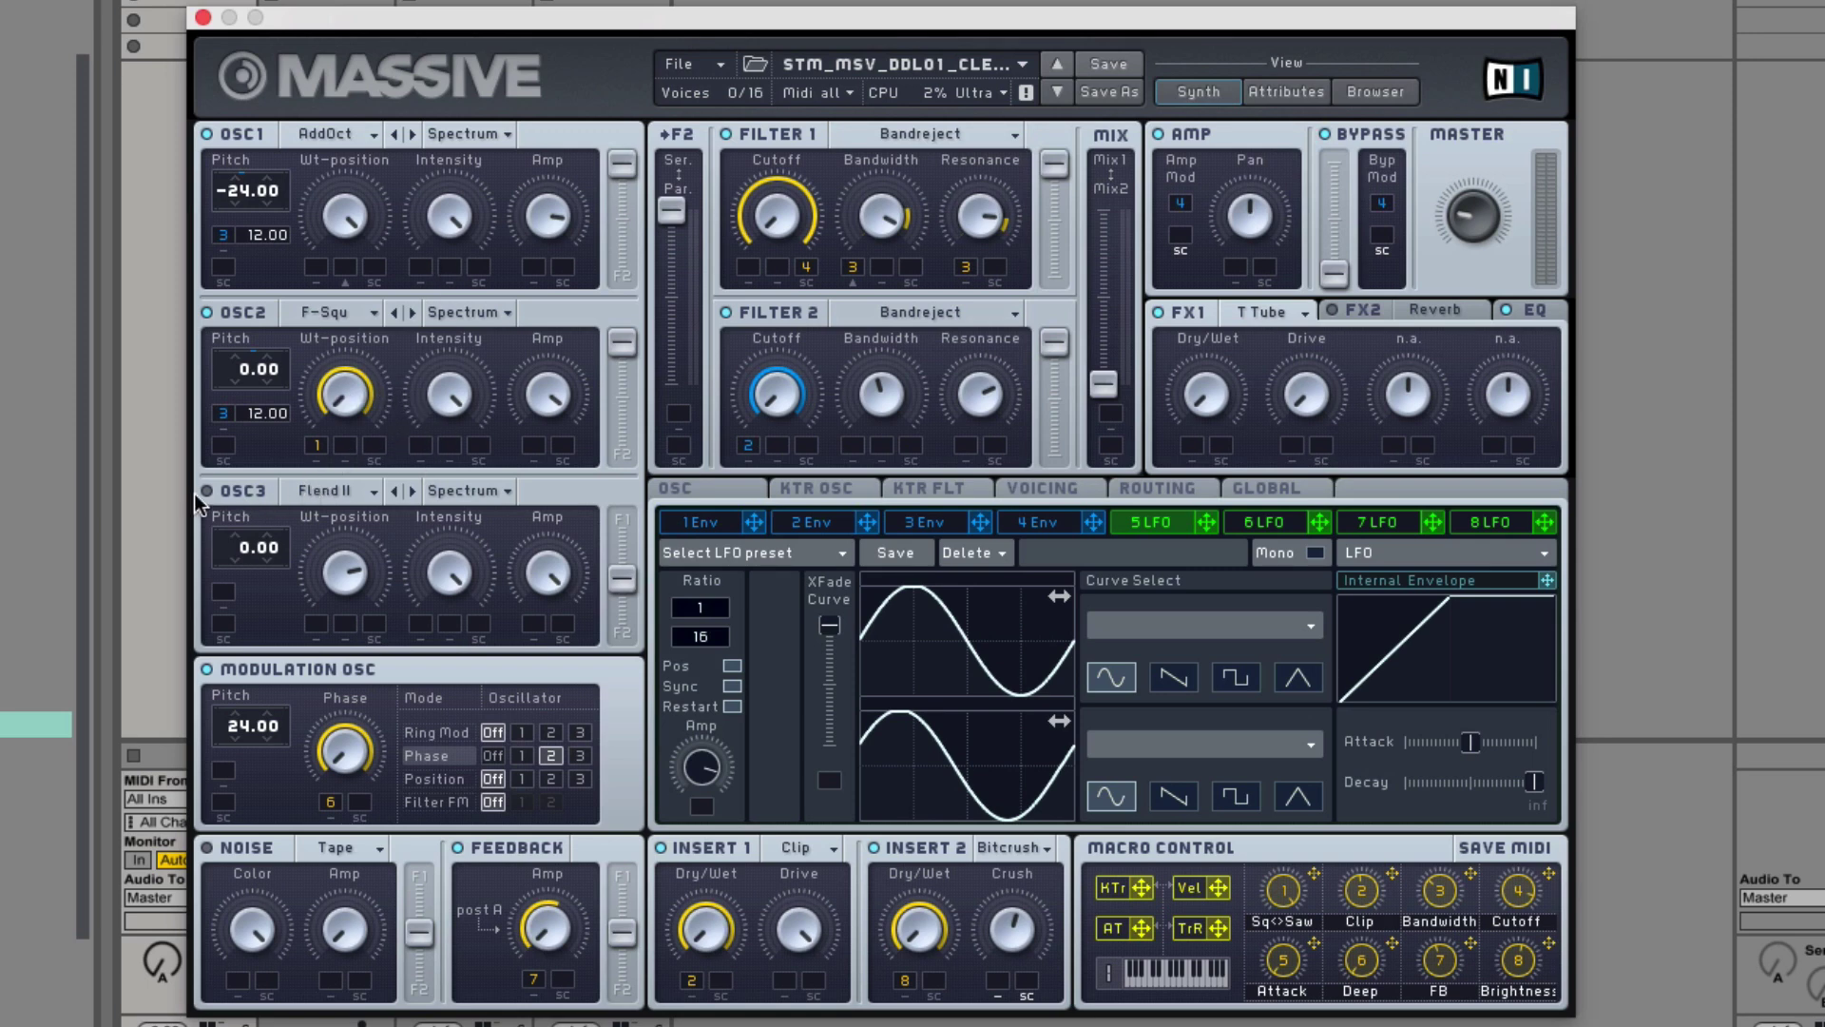
{"action": "left_click", "coordinate": [334, 488]}
{"action": "left_click", "coordinate": [253, 483]}
- Set both the FX1 and FX2 effects to None
{"action": "left_click", "coordinate": [1302, 314]}
{"action": "left_click", "coordinate": [1209, 316]}
{"action": "left_click", "coordinate": [1305, 313]}
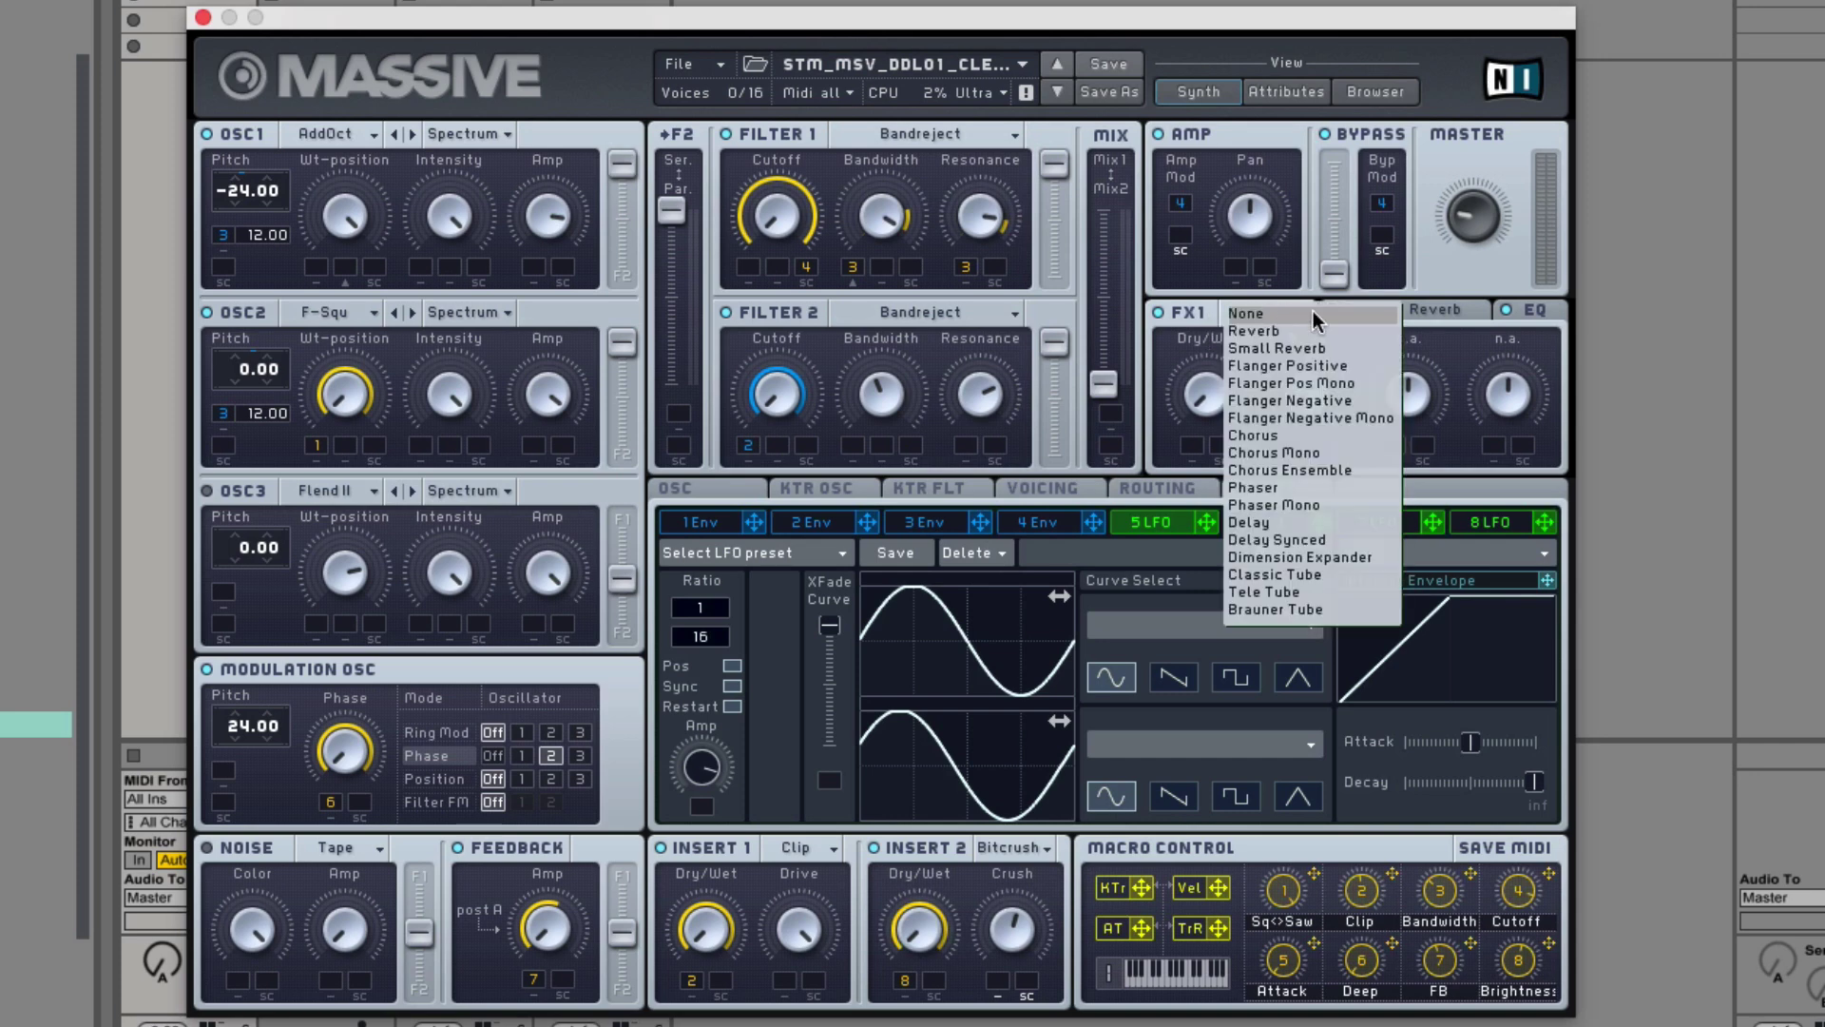
{"action": "left_click", "coordinate": [1329, 313]}
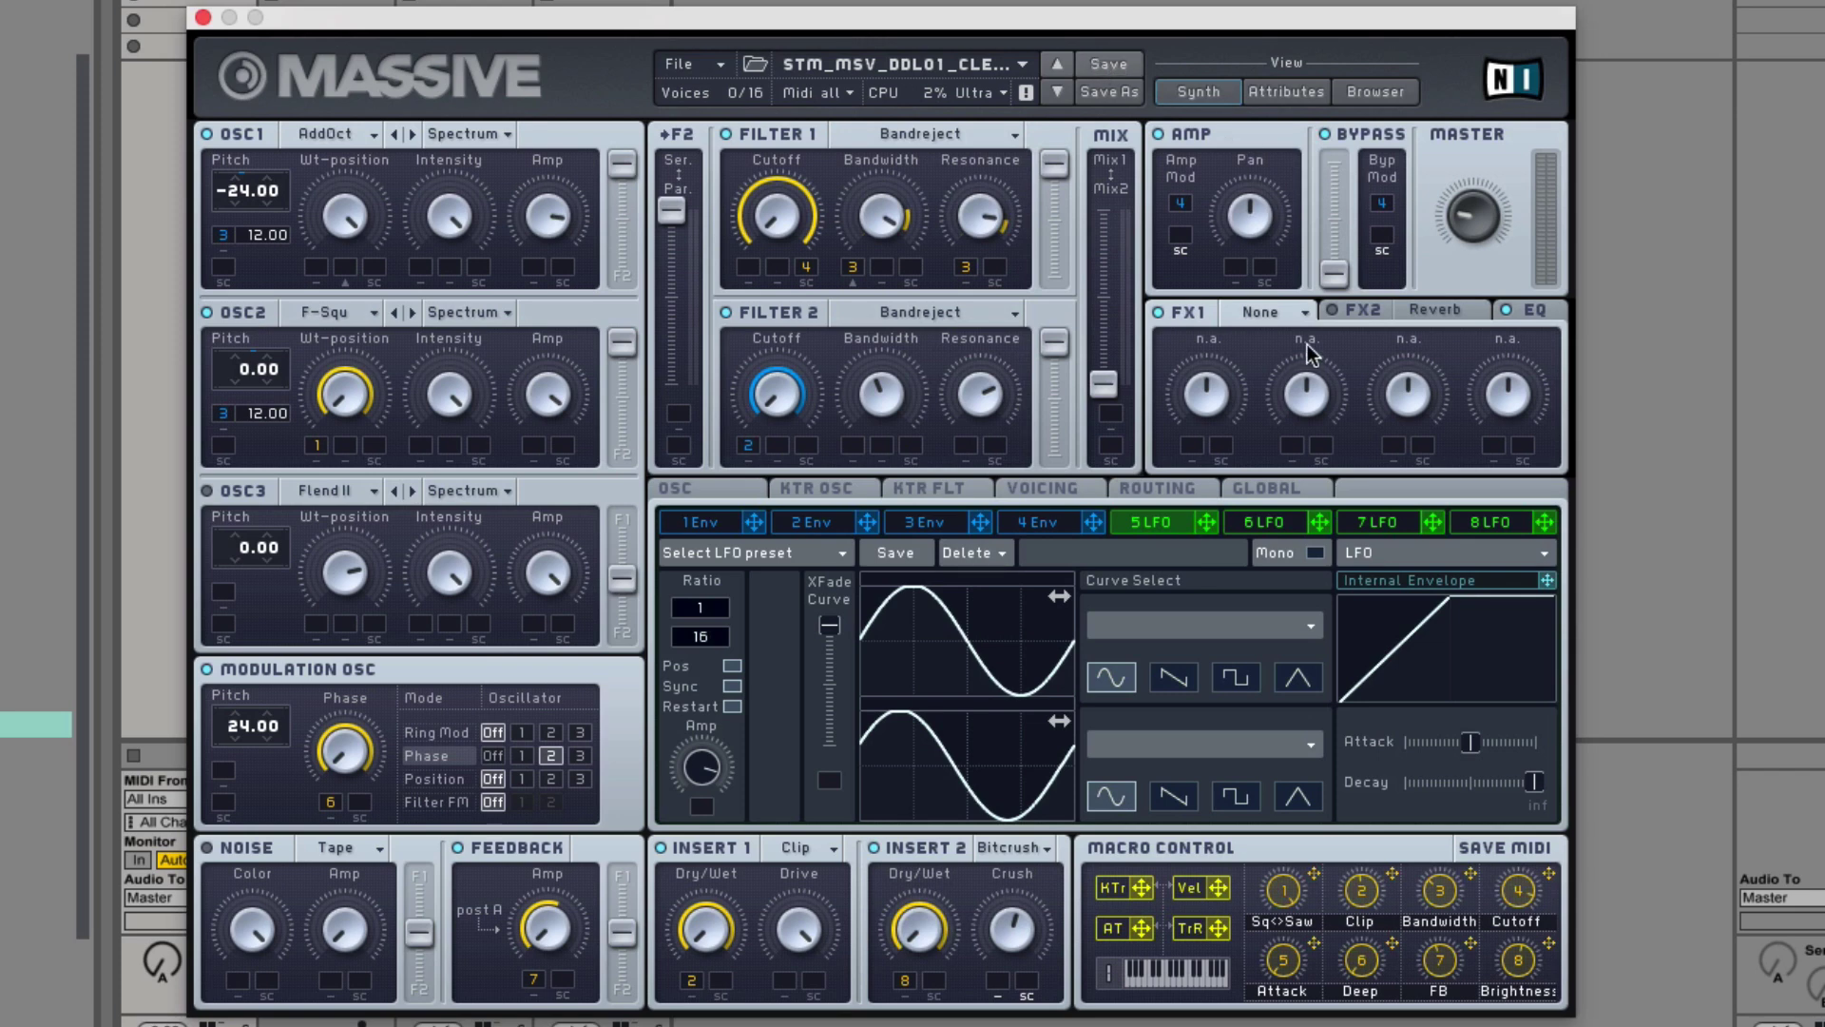
{"action": "left_click", "coordinate": [1401, 318]}
{"action": "left_click", "coordinate": [1468, 321]}
{"action": "left_click", "coordinate": [1464, 319]}
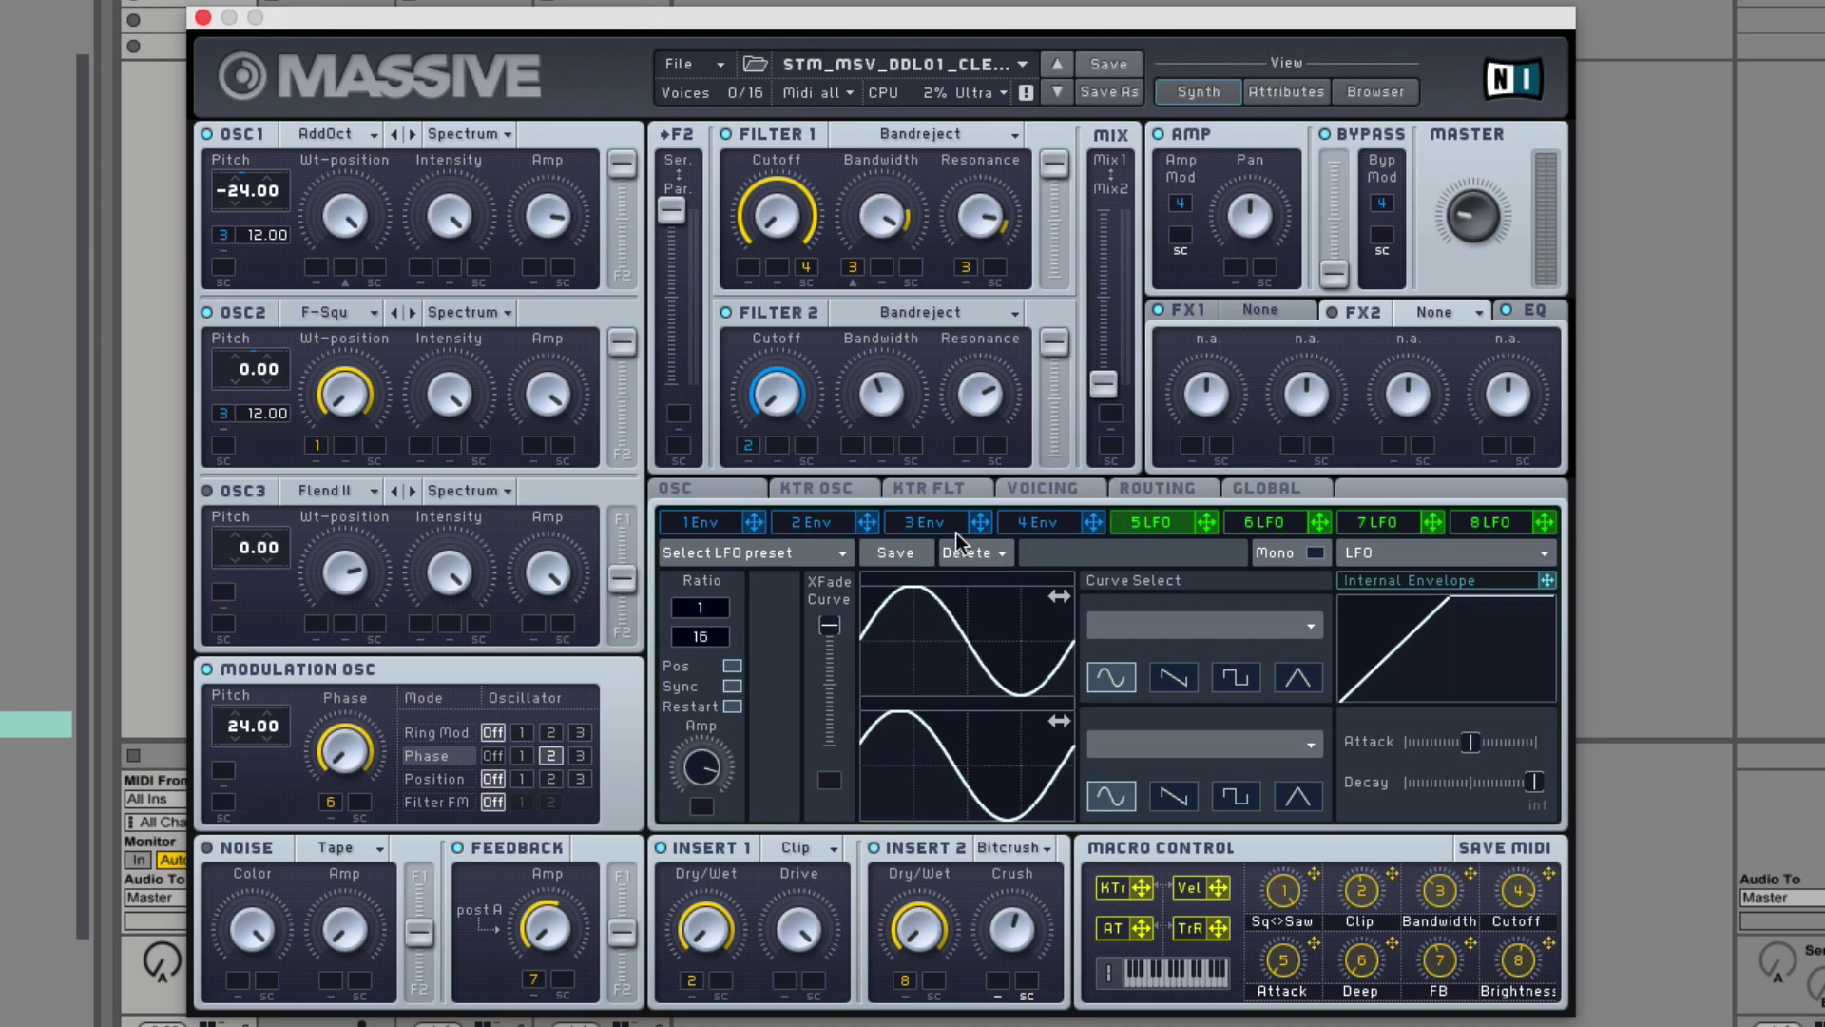
- Examine the preset's envelopes 4, 3 and 2, its signal routing, and its oscillator phase and glide settings
{"action": "left_click", "coordinate": [1036, 522]}
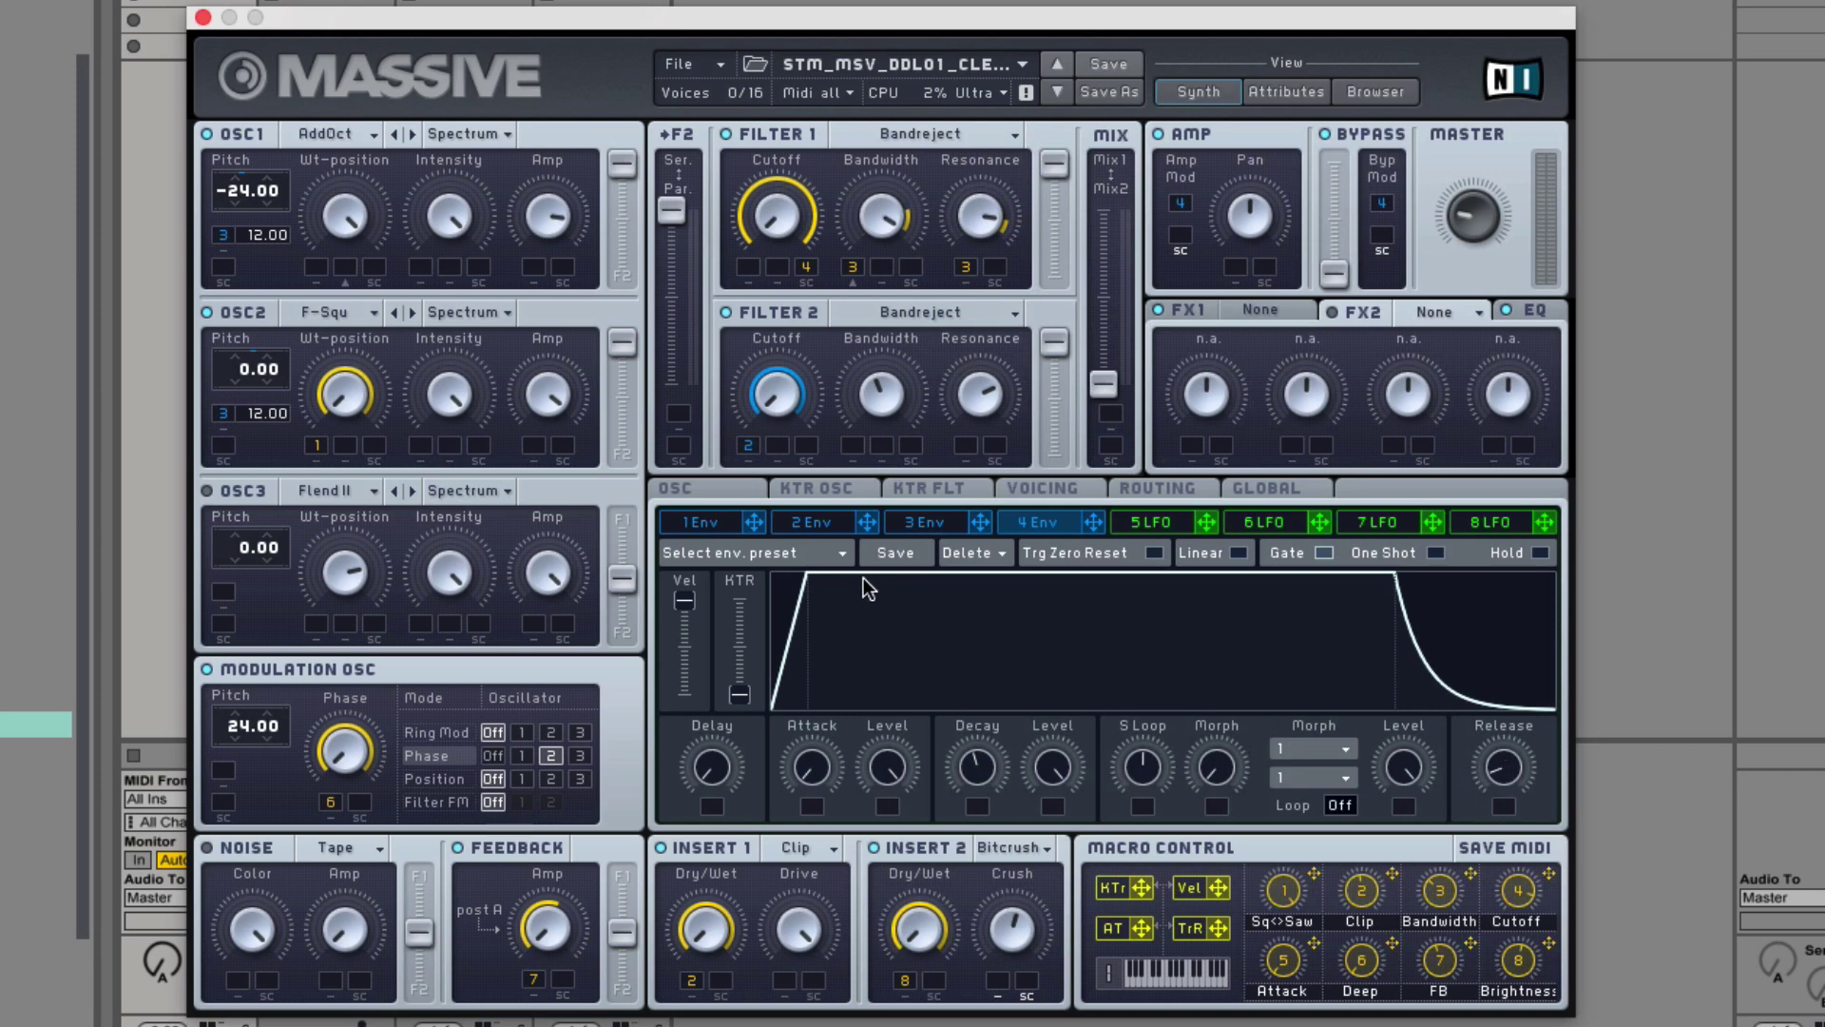
{"action": "left_click", "coordinate": [895, 524]}
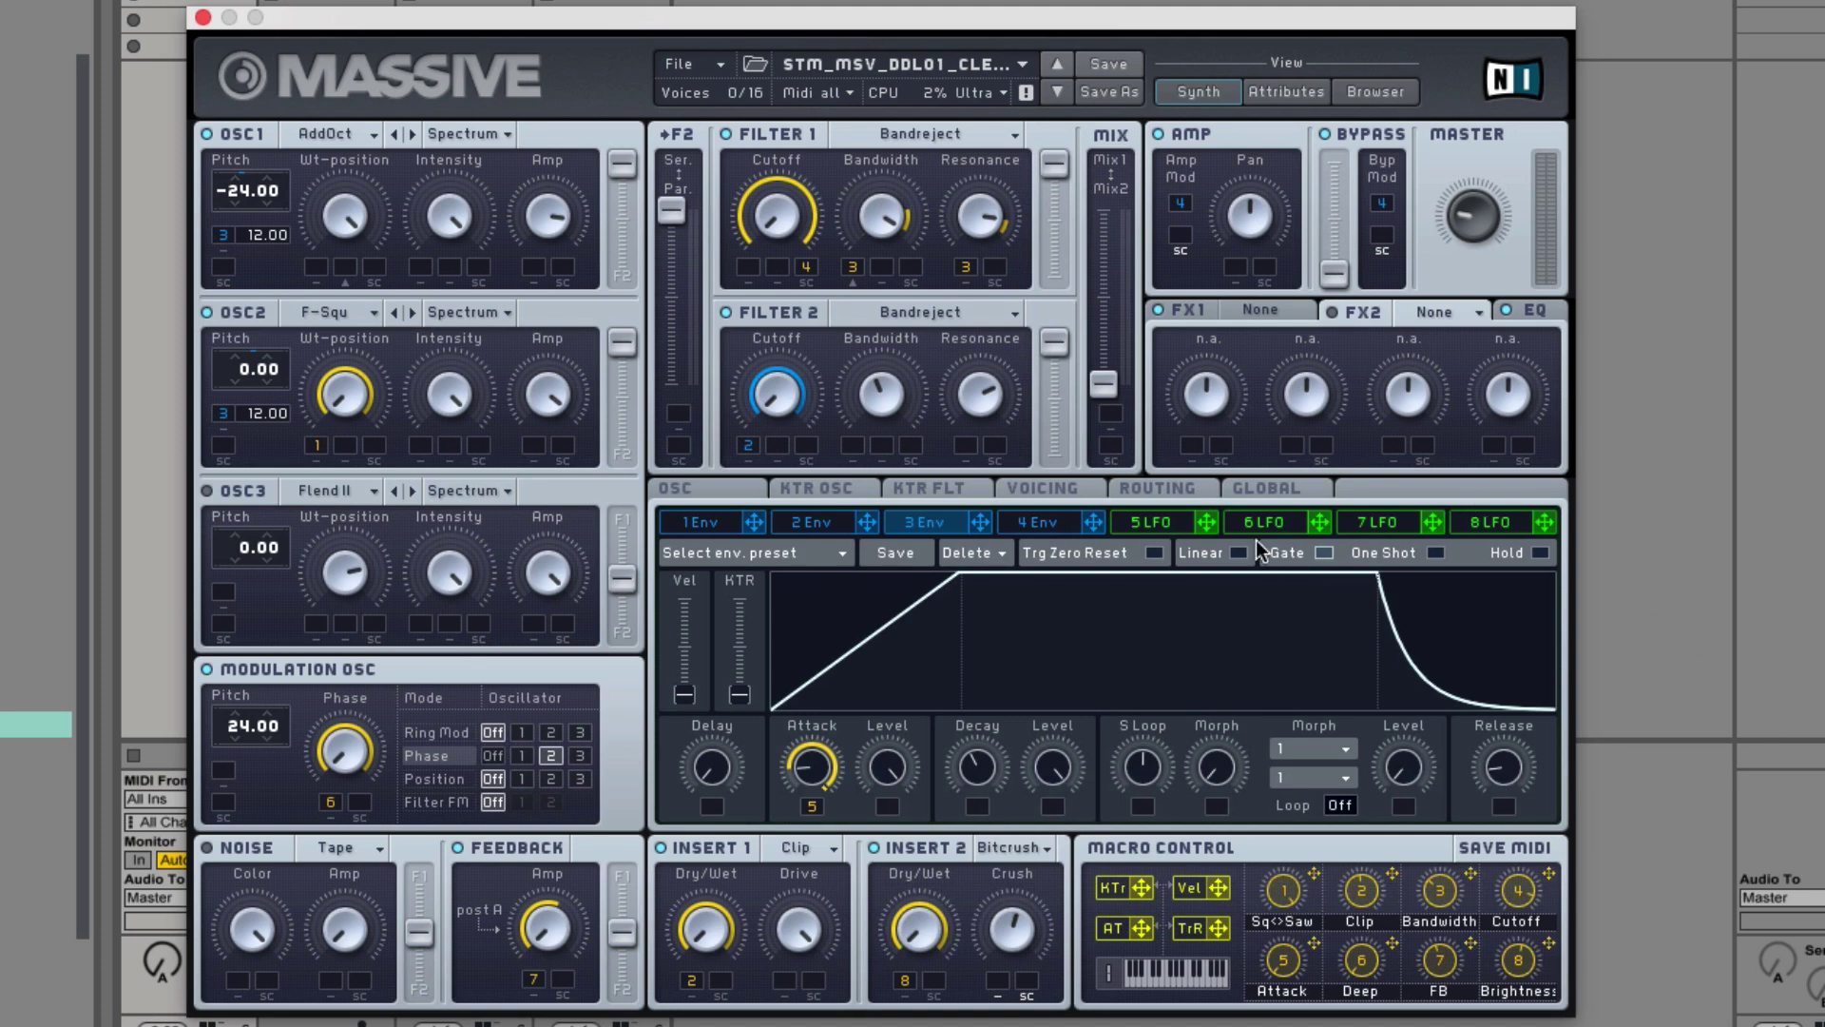
{"action": "left_click", "coordinate": [1155, 487]}
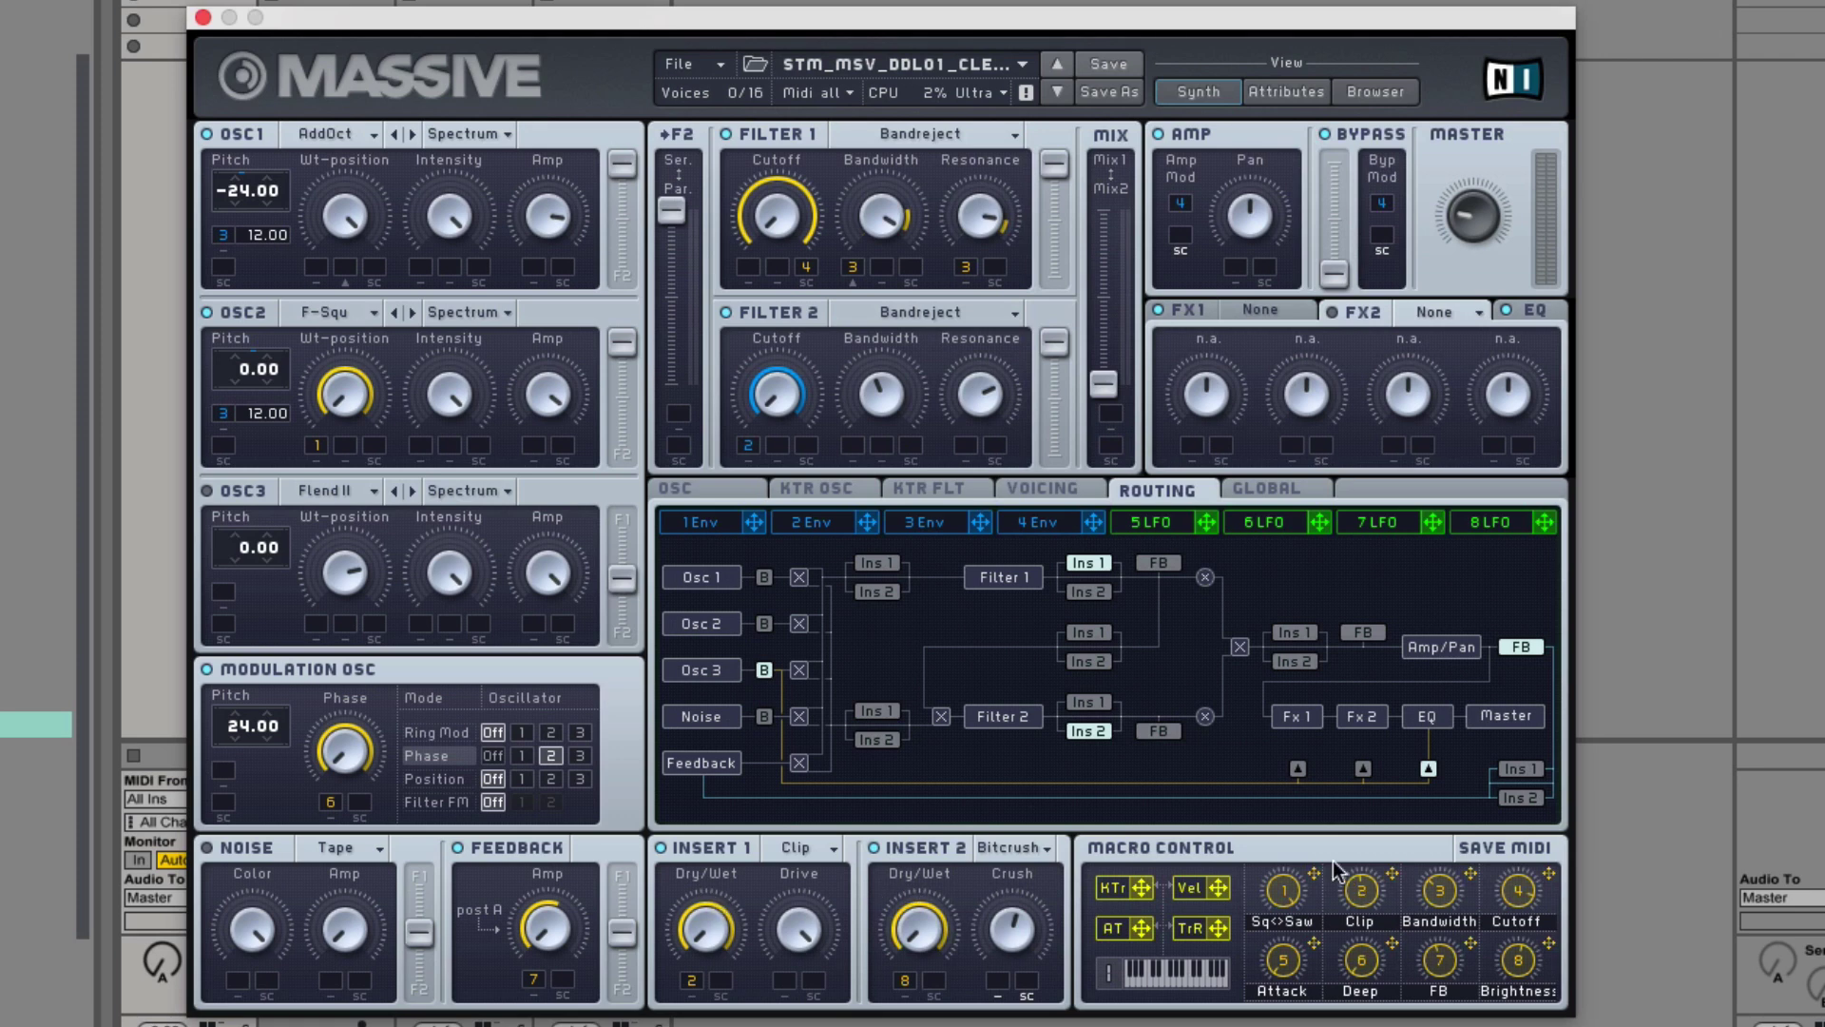
{"action": "left_click", "coordinate": [811, 522]}
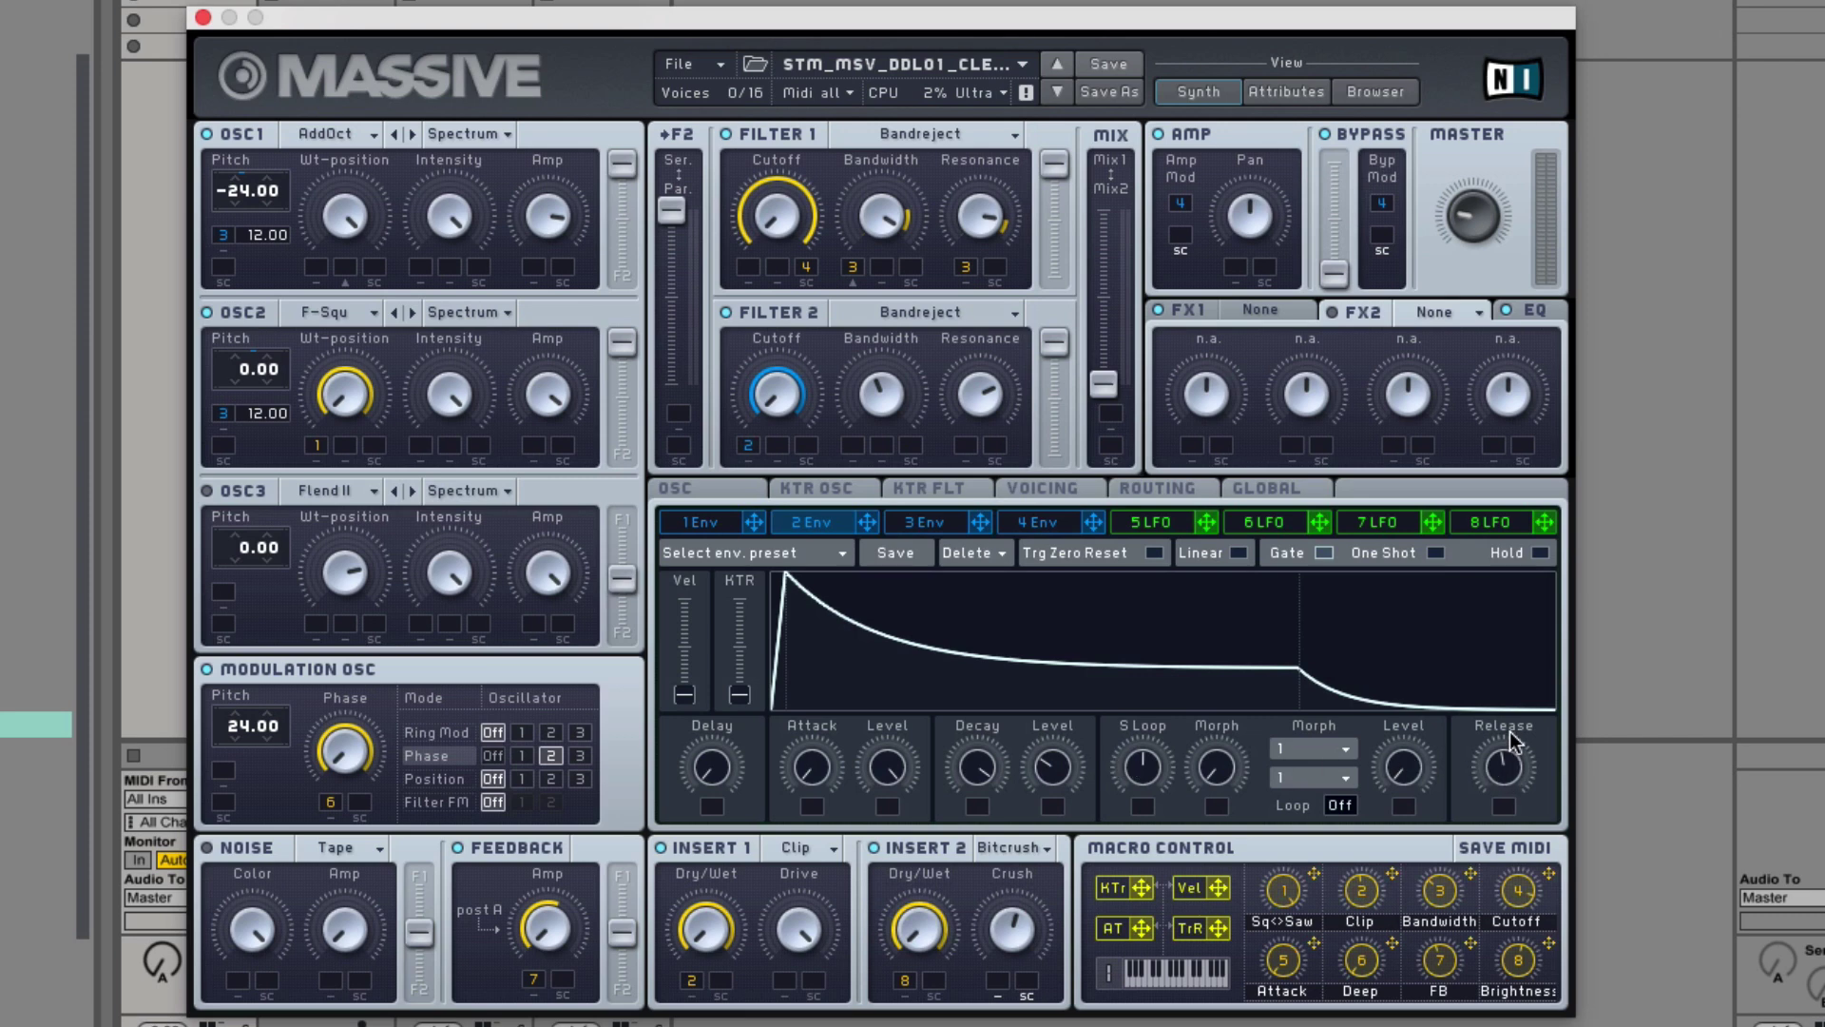
{"action": "left_click", "coordinate": [721, 482]}
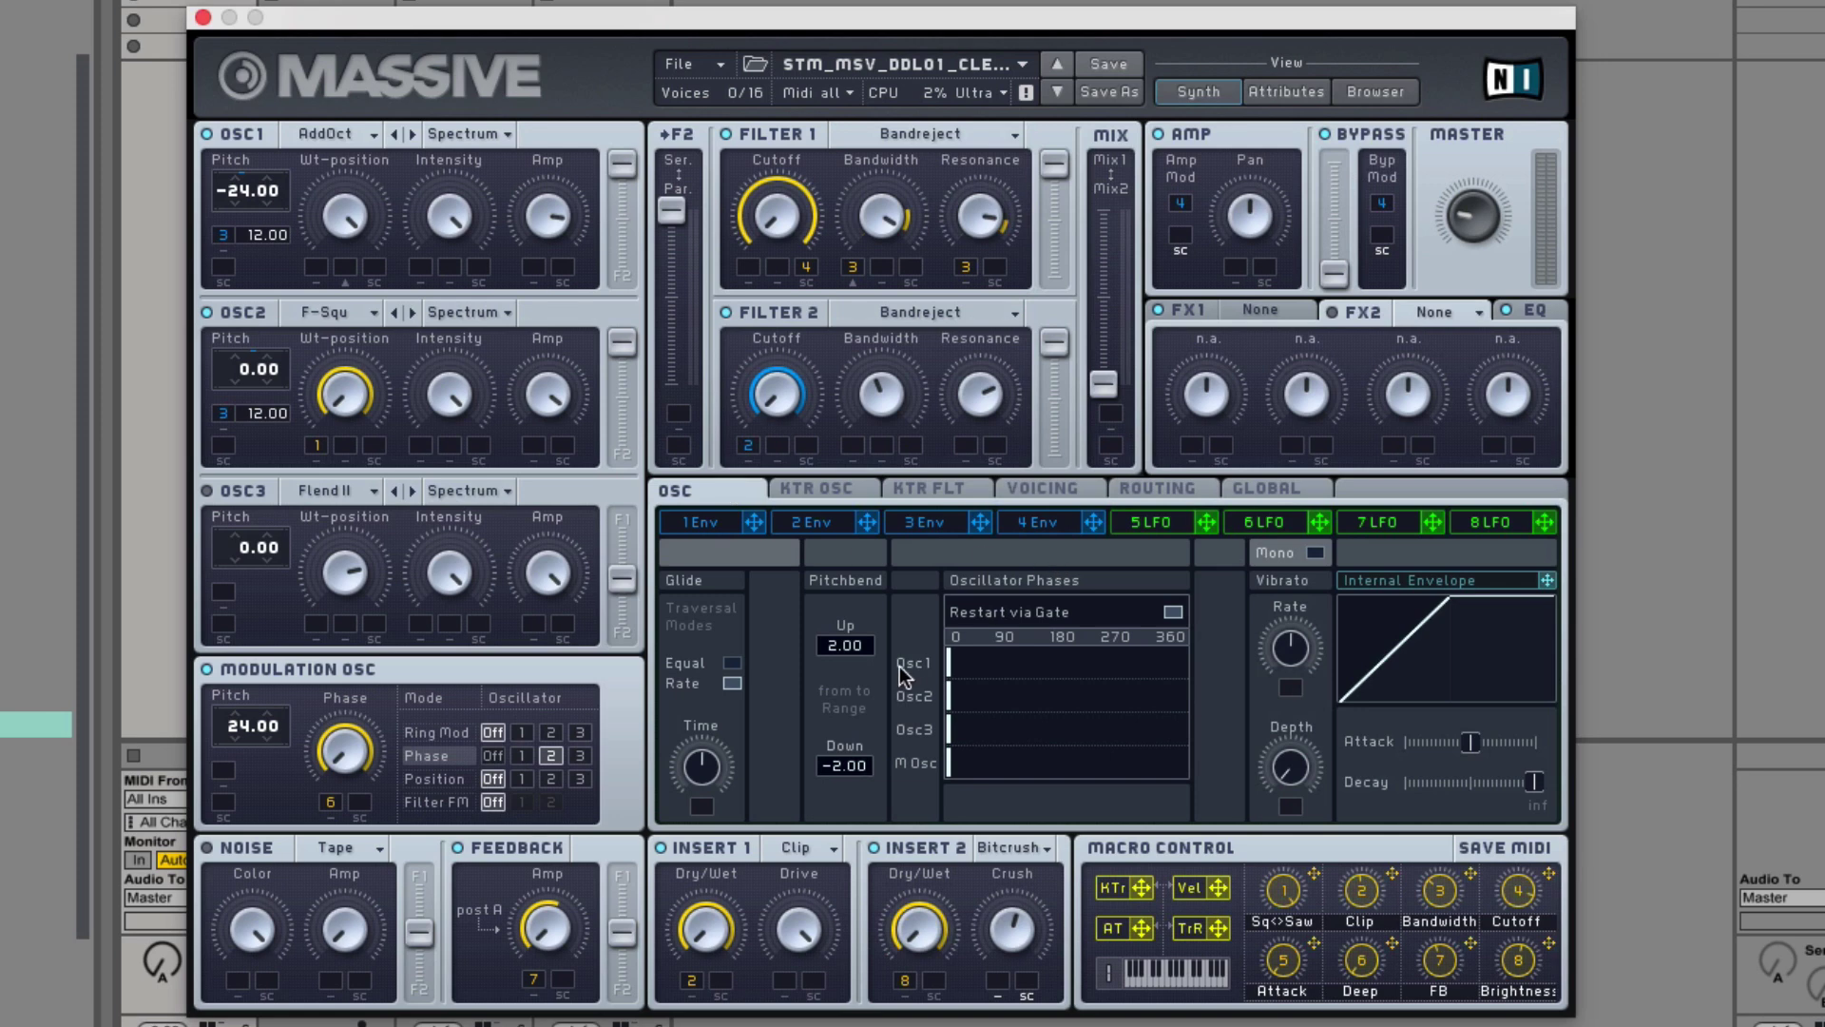
- Turn off the Pan Position unisono spread in the preset's voicing settings
{"action": "left_click", "coordinate": [840, 480]}
{"action": "left_click", "coordinate": [1012, 481]}
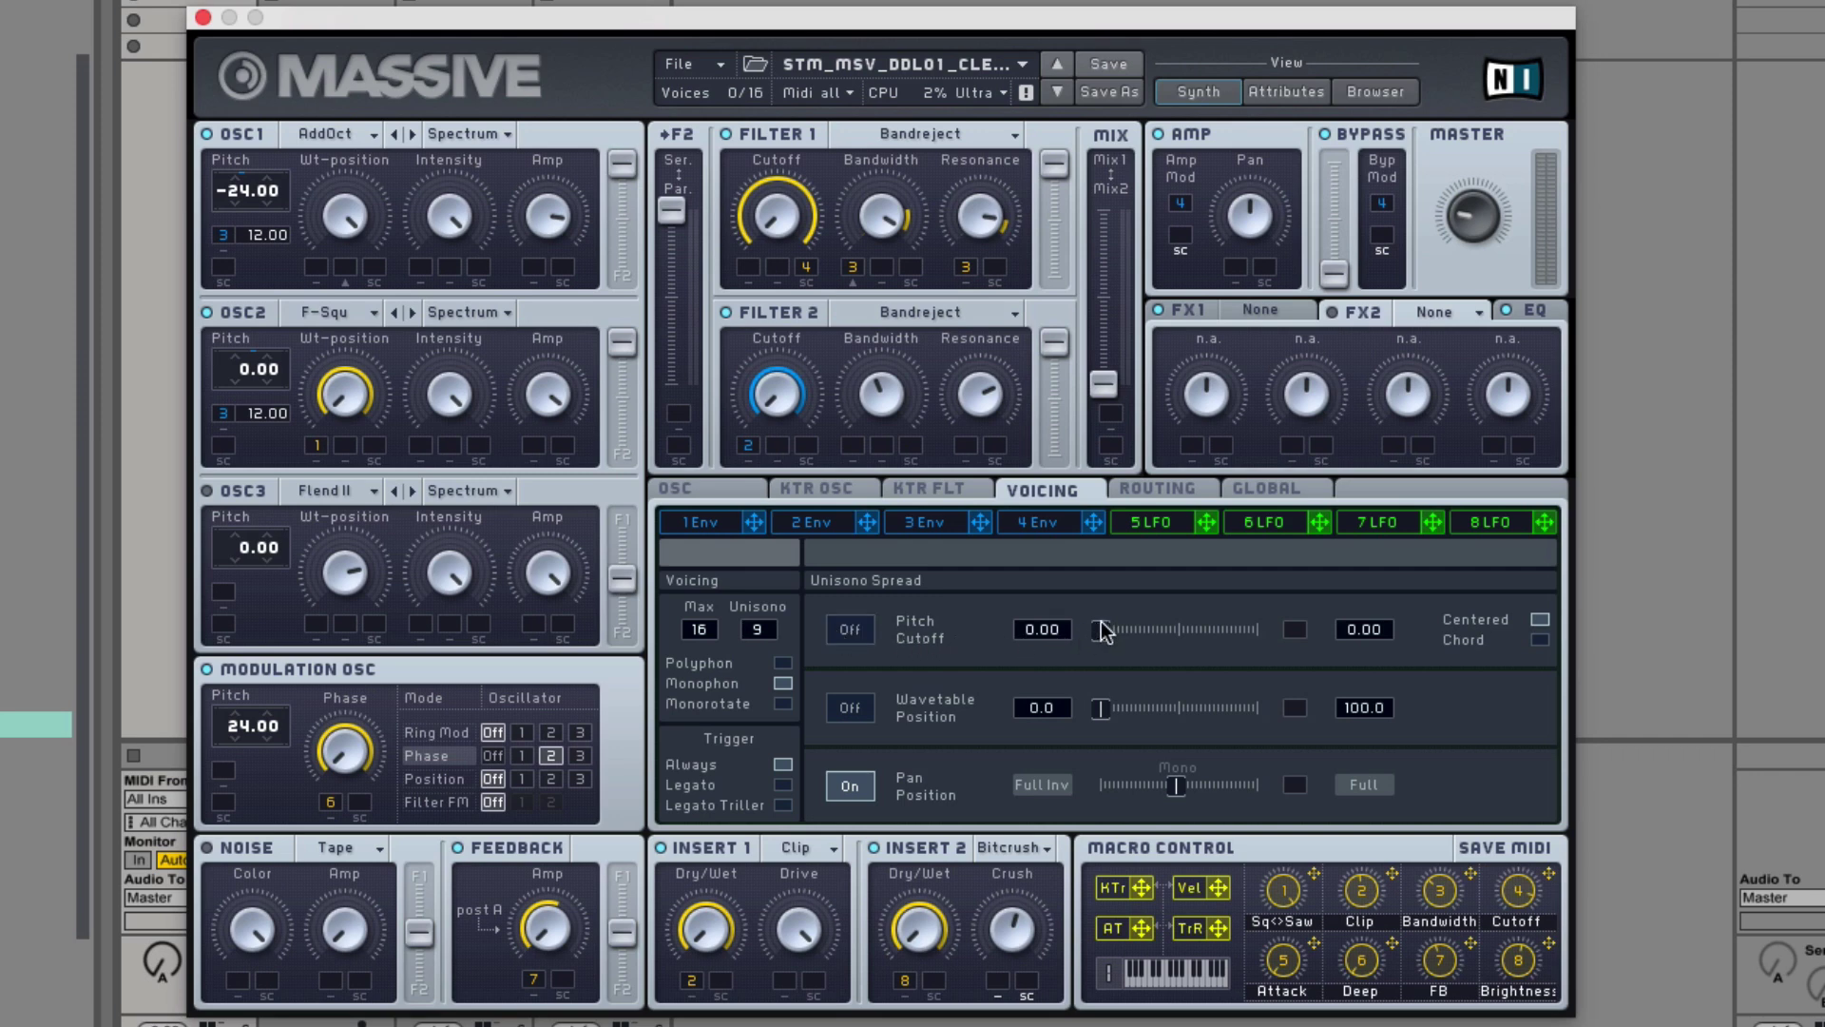
{"action": "left_click", "coordinate": [873, 785]}
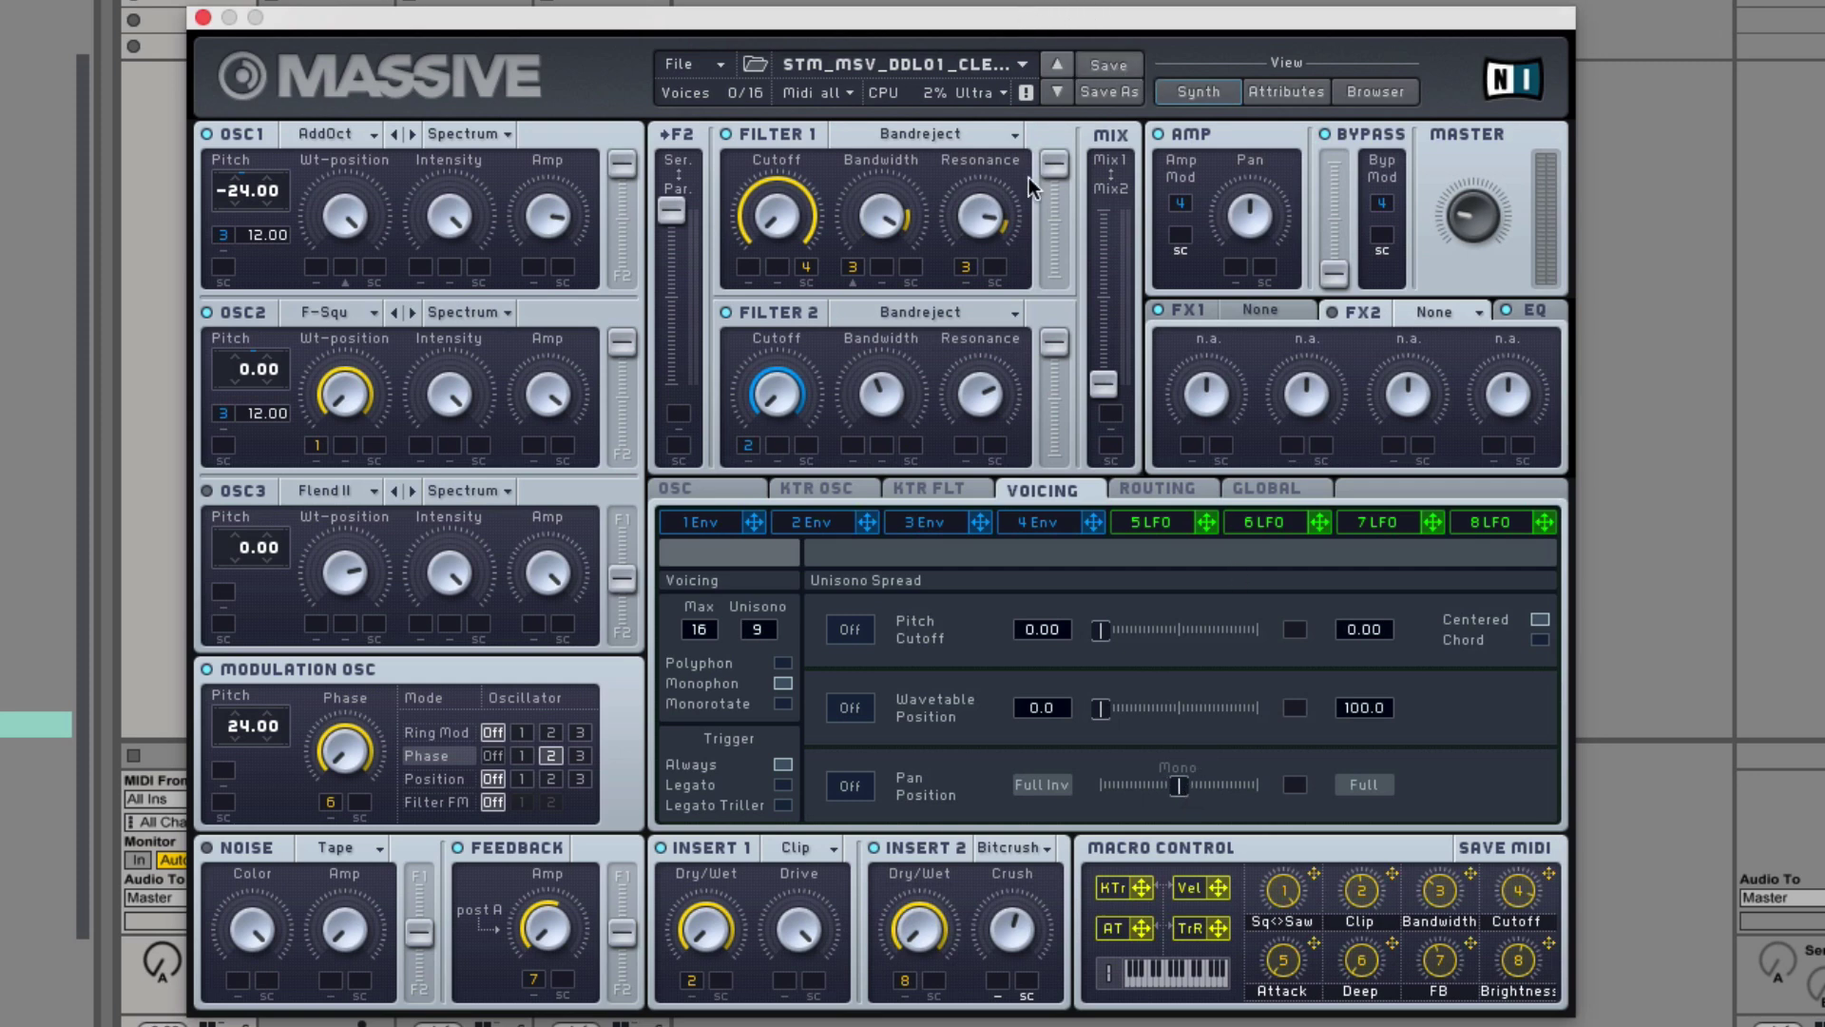
- Examine the shapes of envelopes 1, 2, 3 and 4
{"action": "left_click", "coordinate": [714, 521]}
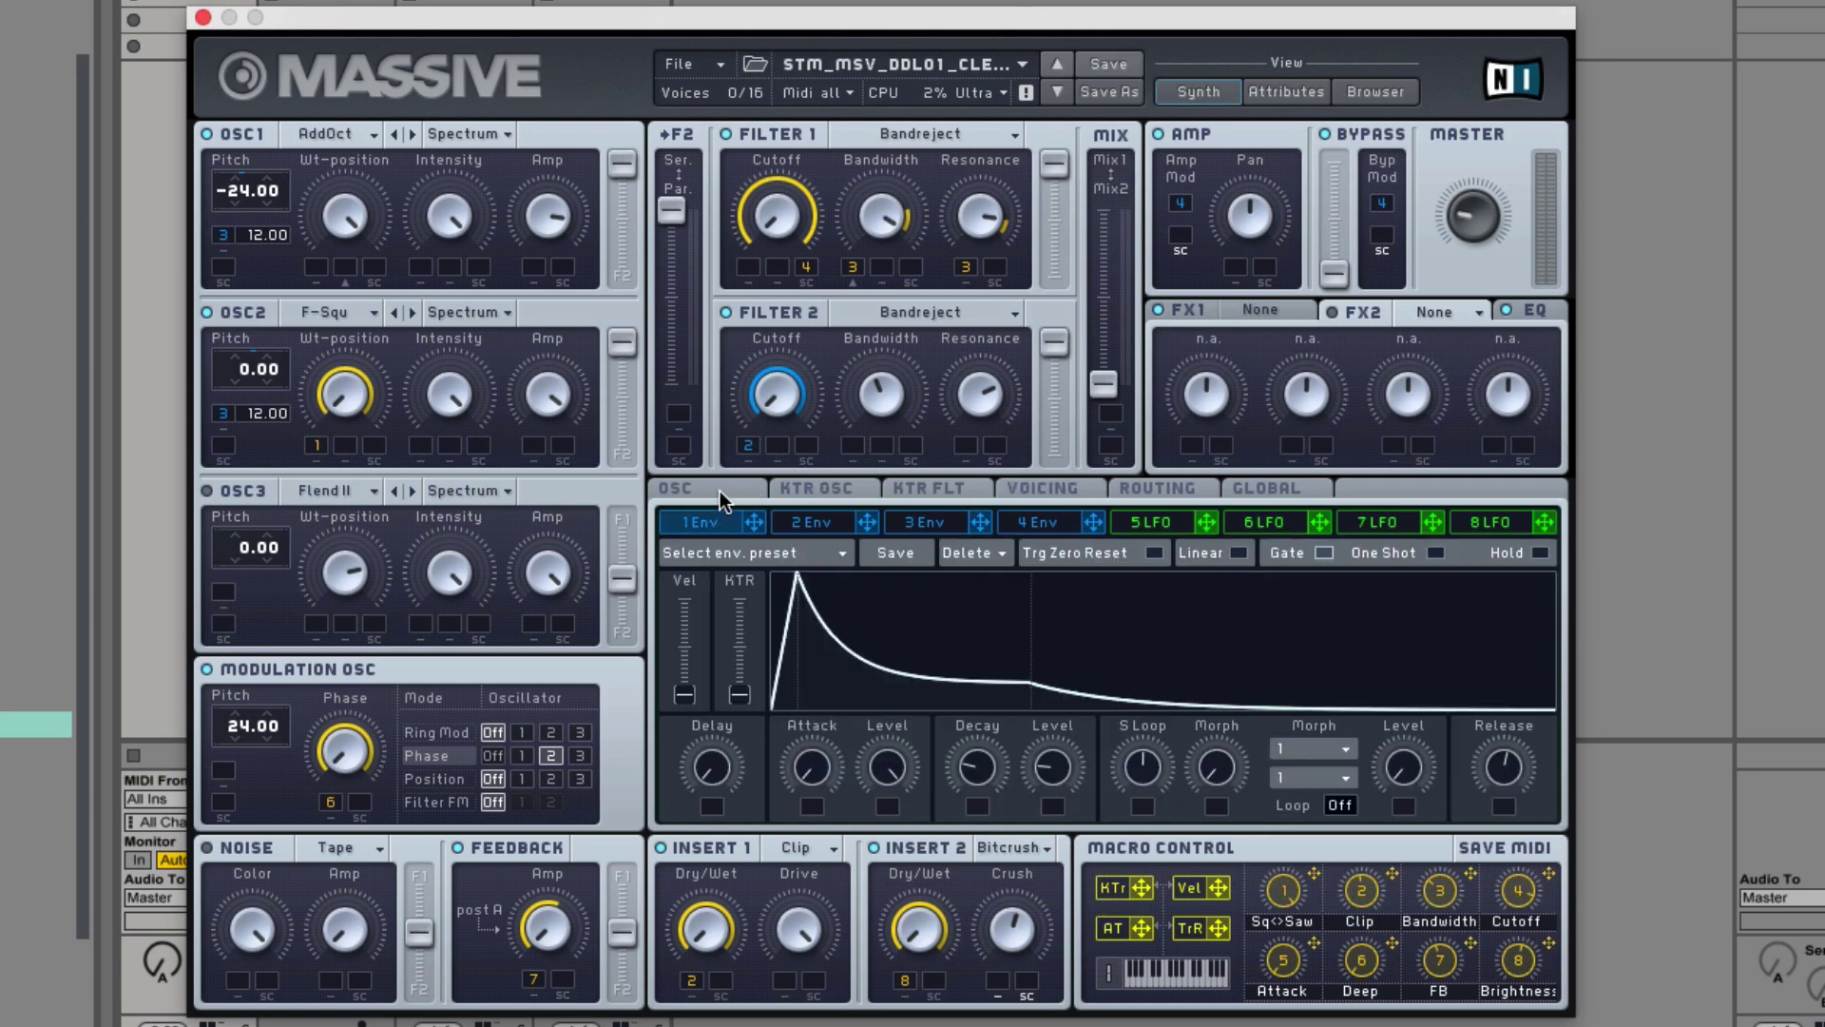
{"action": "left_click", "coordinate": [840, 524]}
{"action": "left_click", "coordinate": [941, 527]}
{"action": "left_click", "coordinate": [1046, 522]}
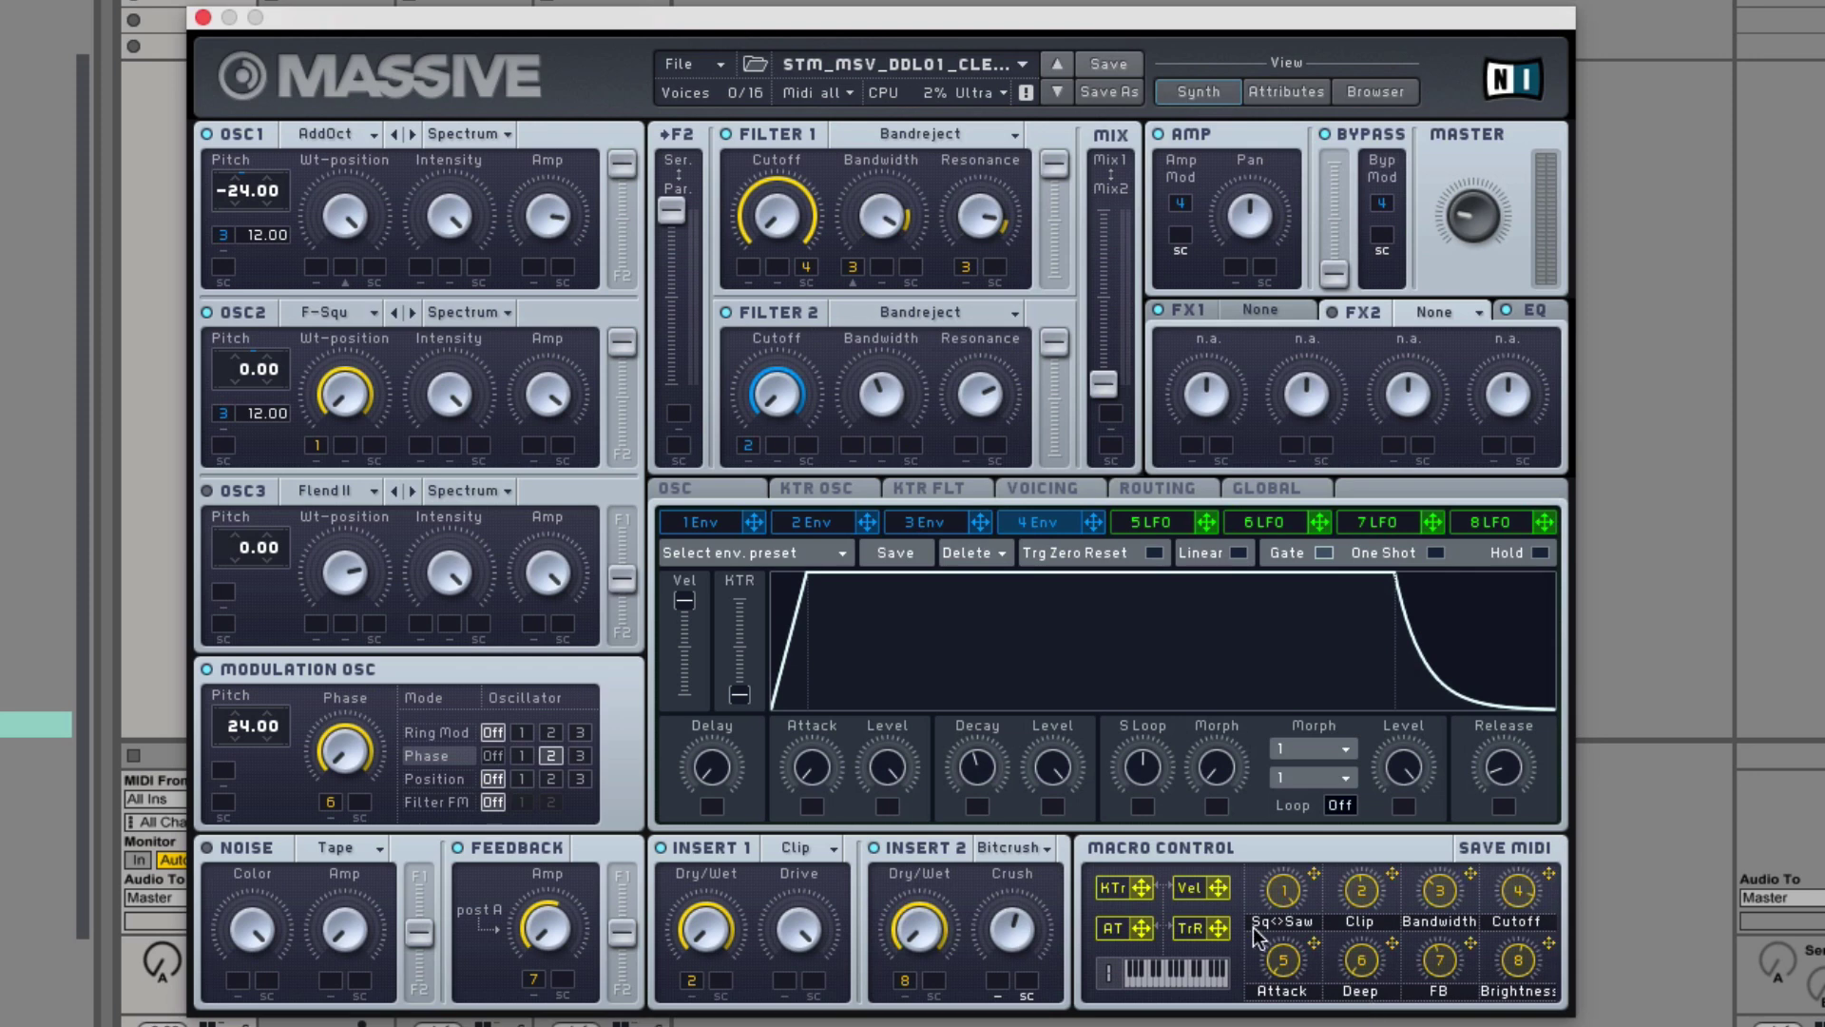
- Rename macro control 1 as Morph and macro control 6 as PM, checking the envelopes and EQ they relate to
{"action": "type", "text": "Morprh"}
{"action": "key", "text": "Return"}
{"action": "left_click", "coordinate": [929, 524]}
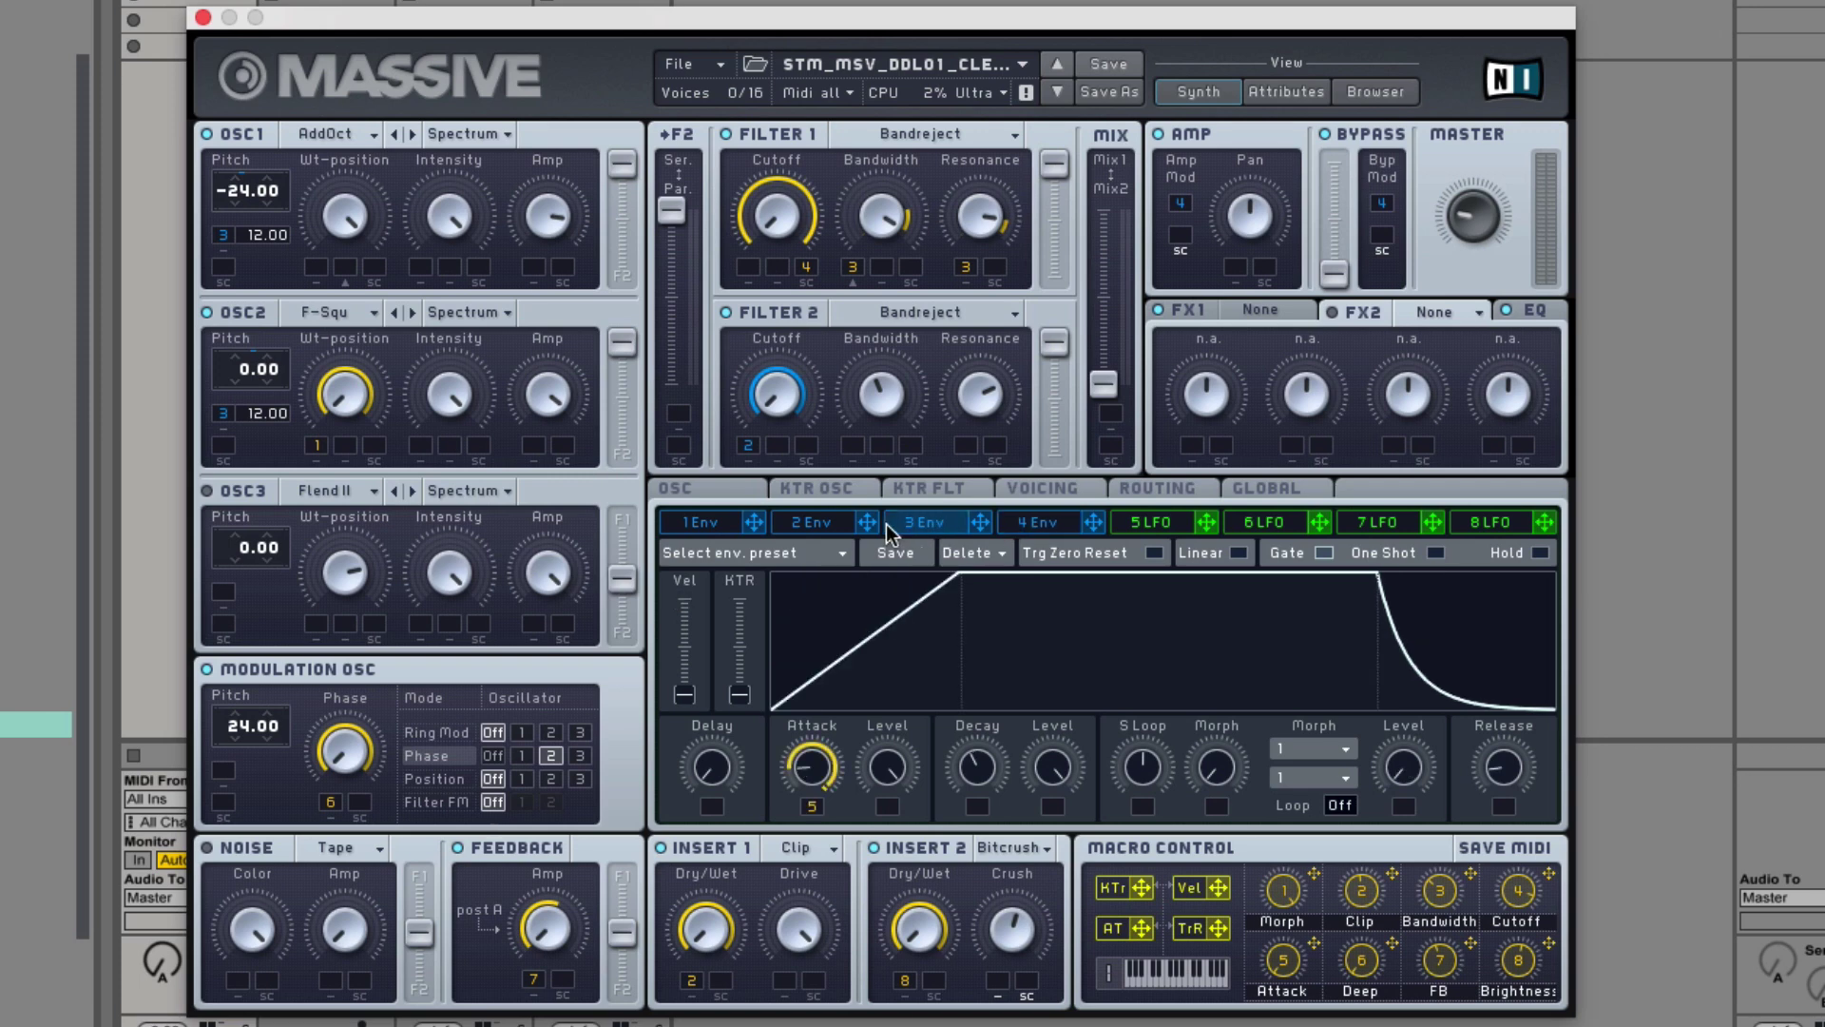
{"action": "left_click", "coordinate": [829, 523]}
{"action": "left_click", "coordinate": [924, 523]}
{"action": "type", "text": "PM"}
{"action": "key", "text": "Return"}
{"action": "left_click", "coordinate": [1537, 311]}
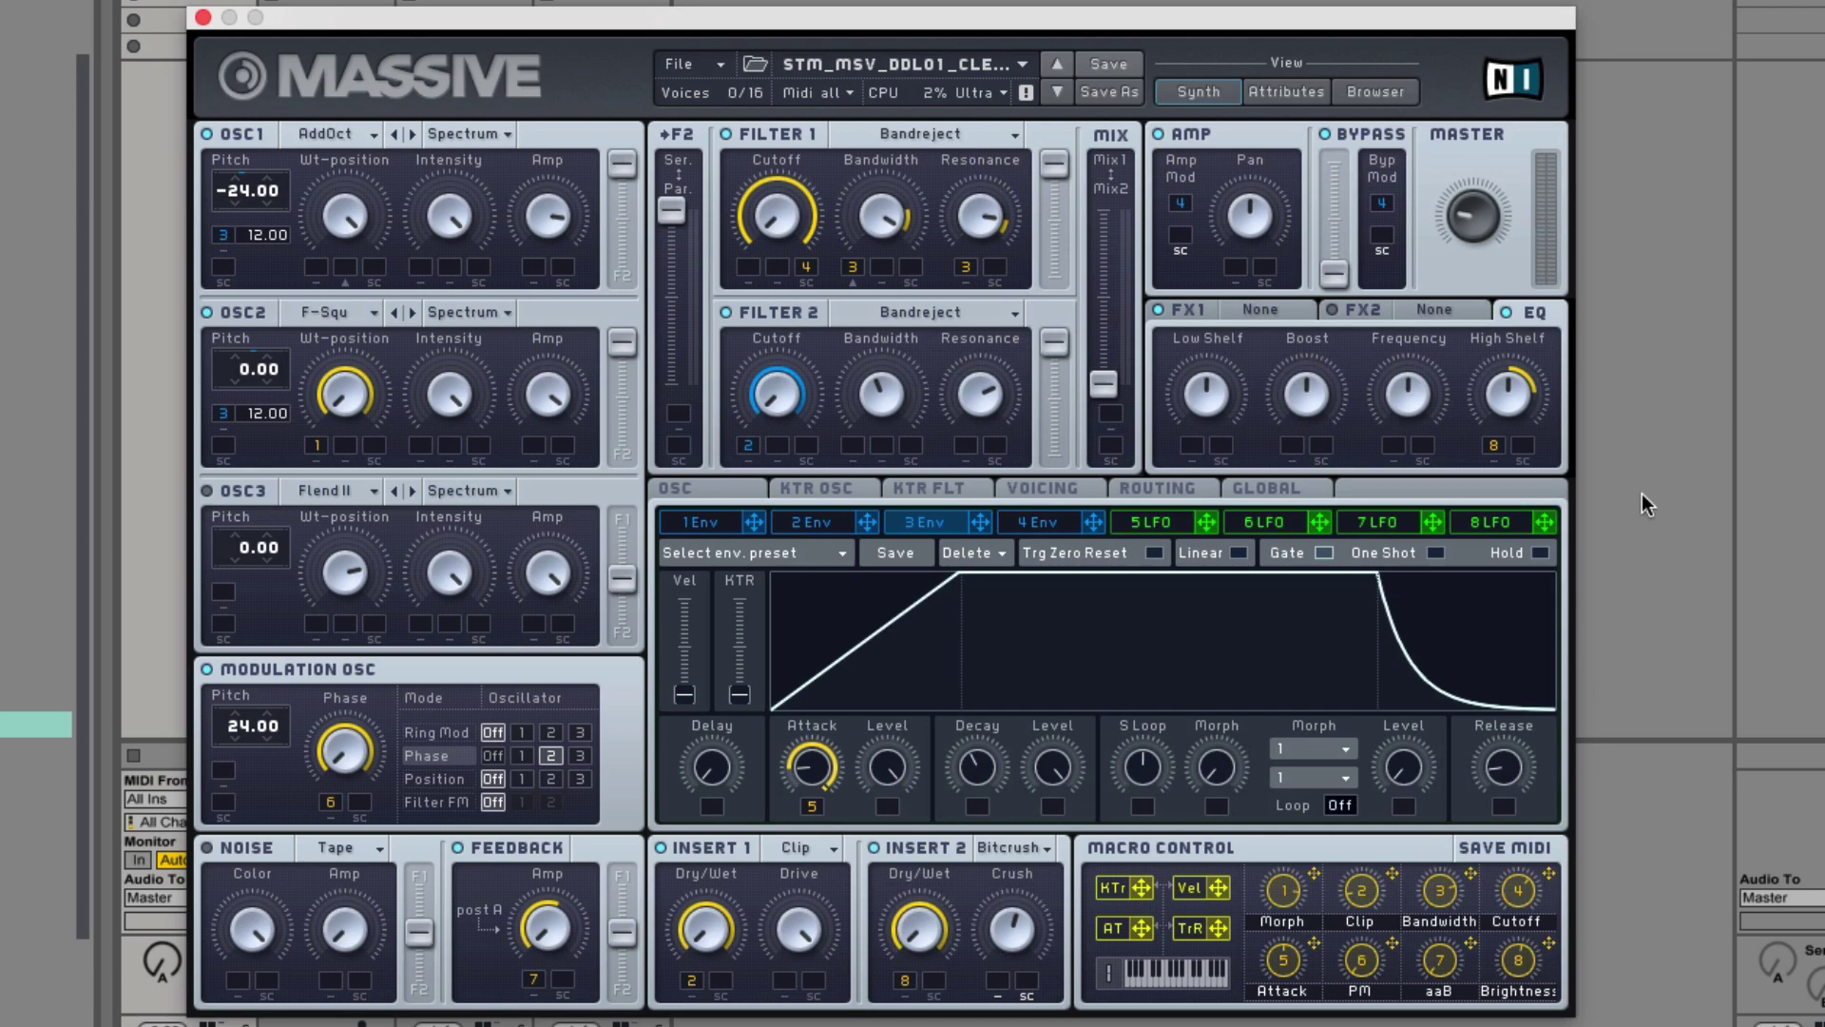
- Load STM_MSV_DDL01_CleanPreset08 from the Dutch – Clean folder and return to the synth view
{"action": "left_click", "coordinate": [1393, 93]}
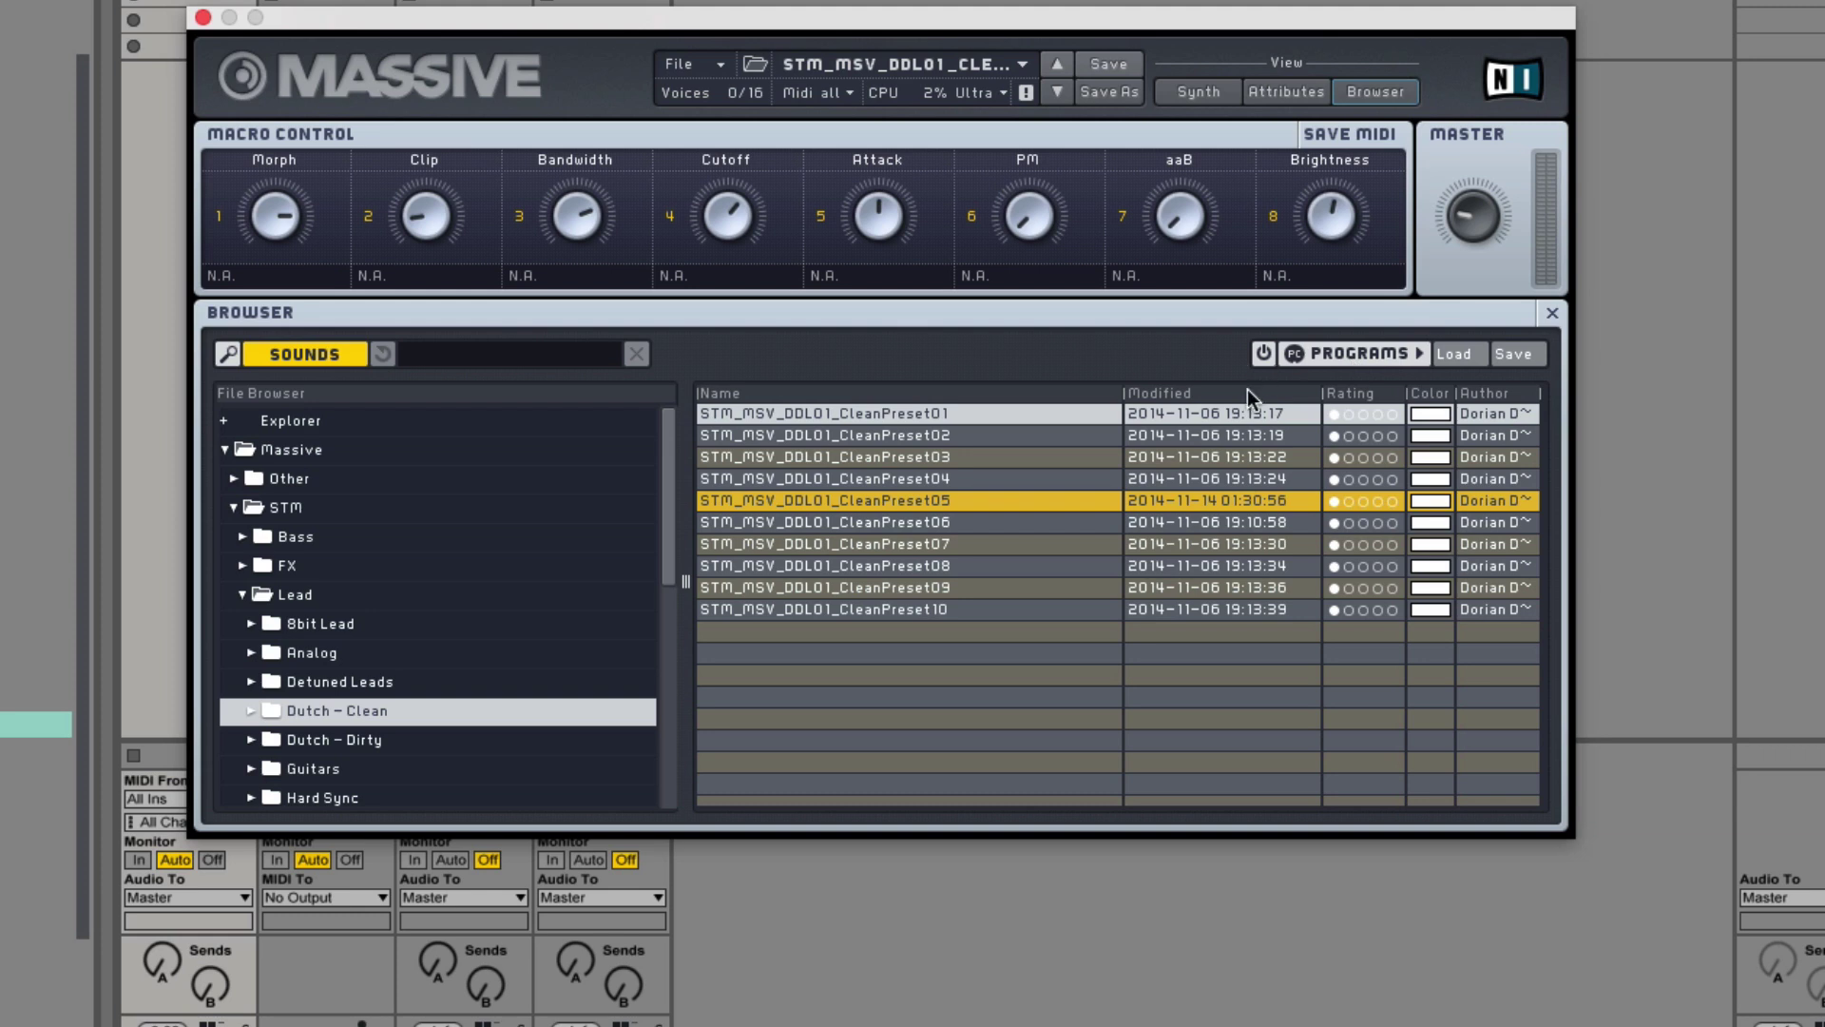
{"action": "left_click", "coordinate": [878, 567]}
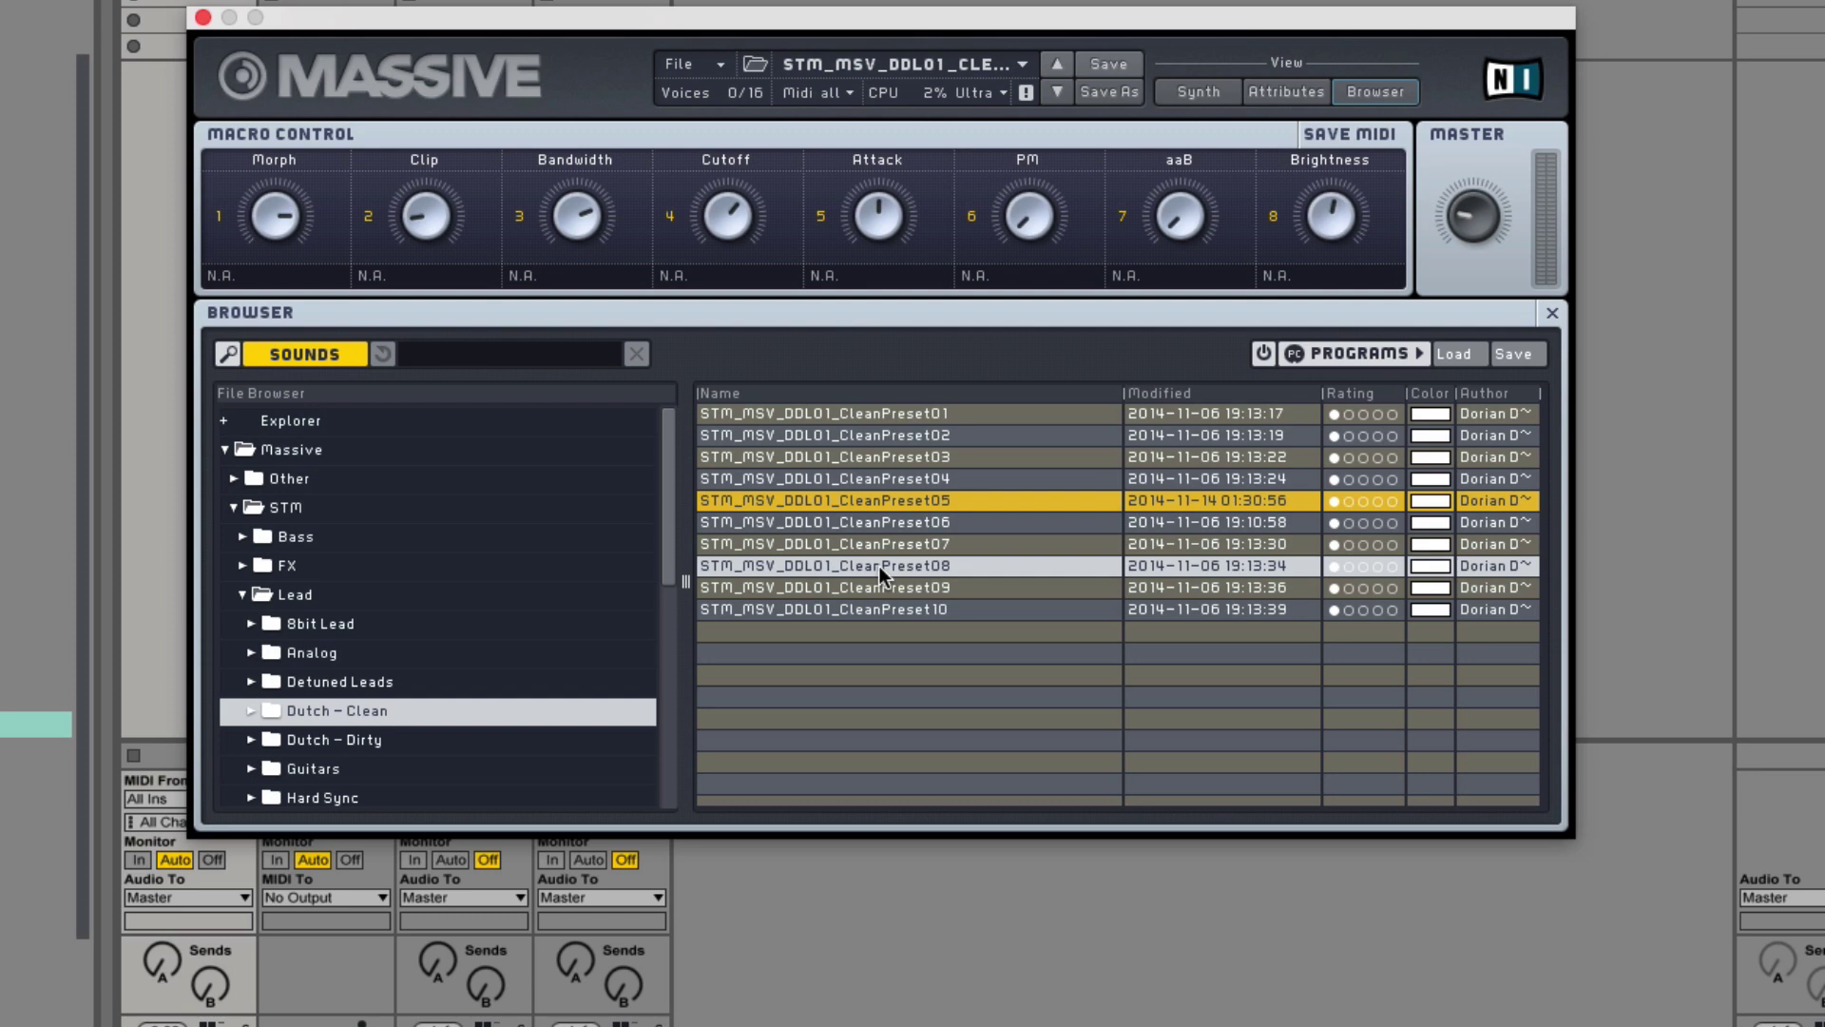
{"action": "double_click", "coordinate": [878, 566]}
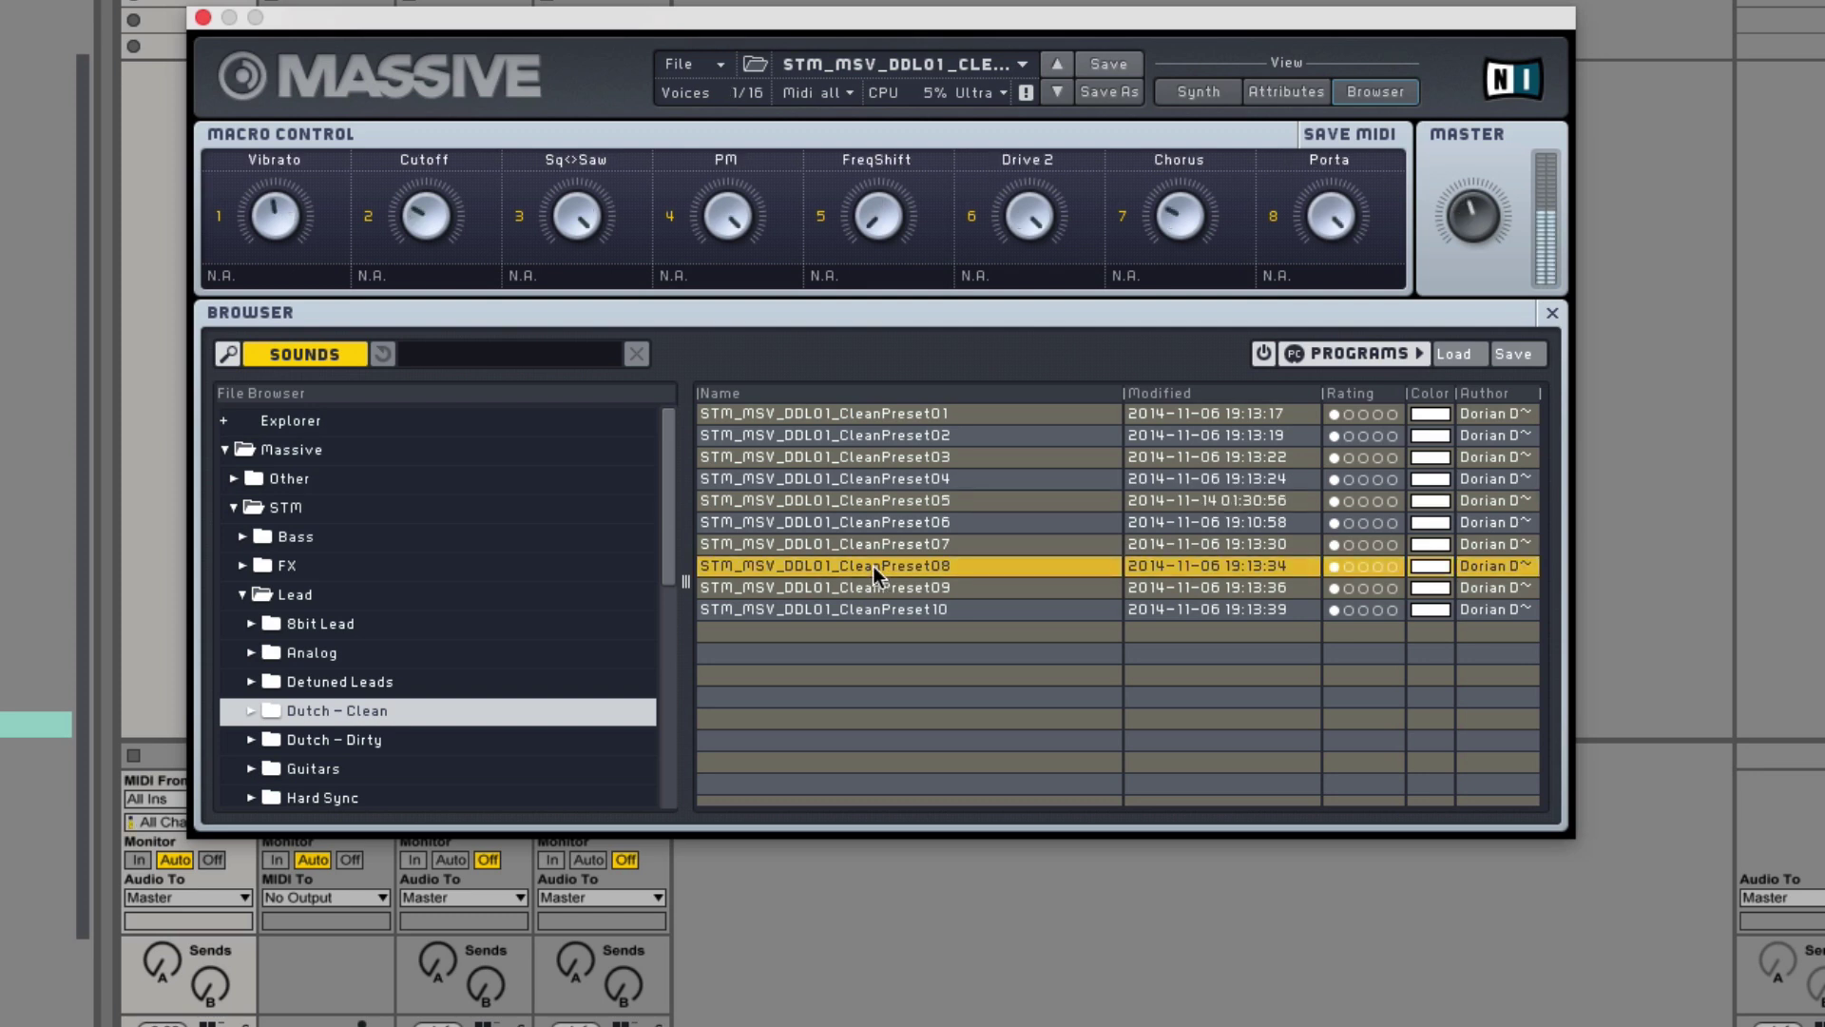
{"action": "left_click", "coordinate": [1203, 95]}
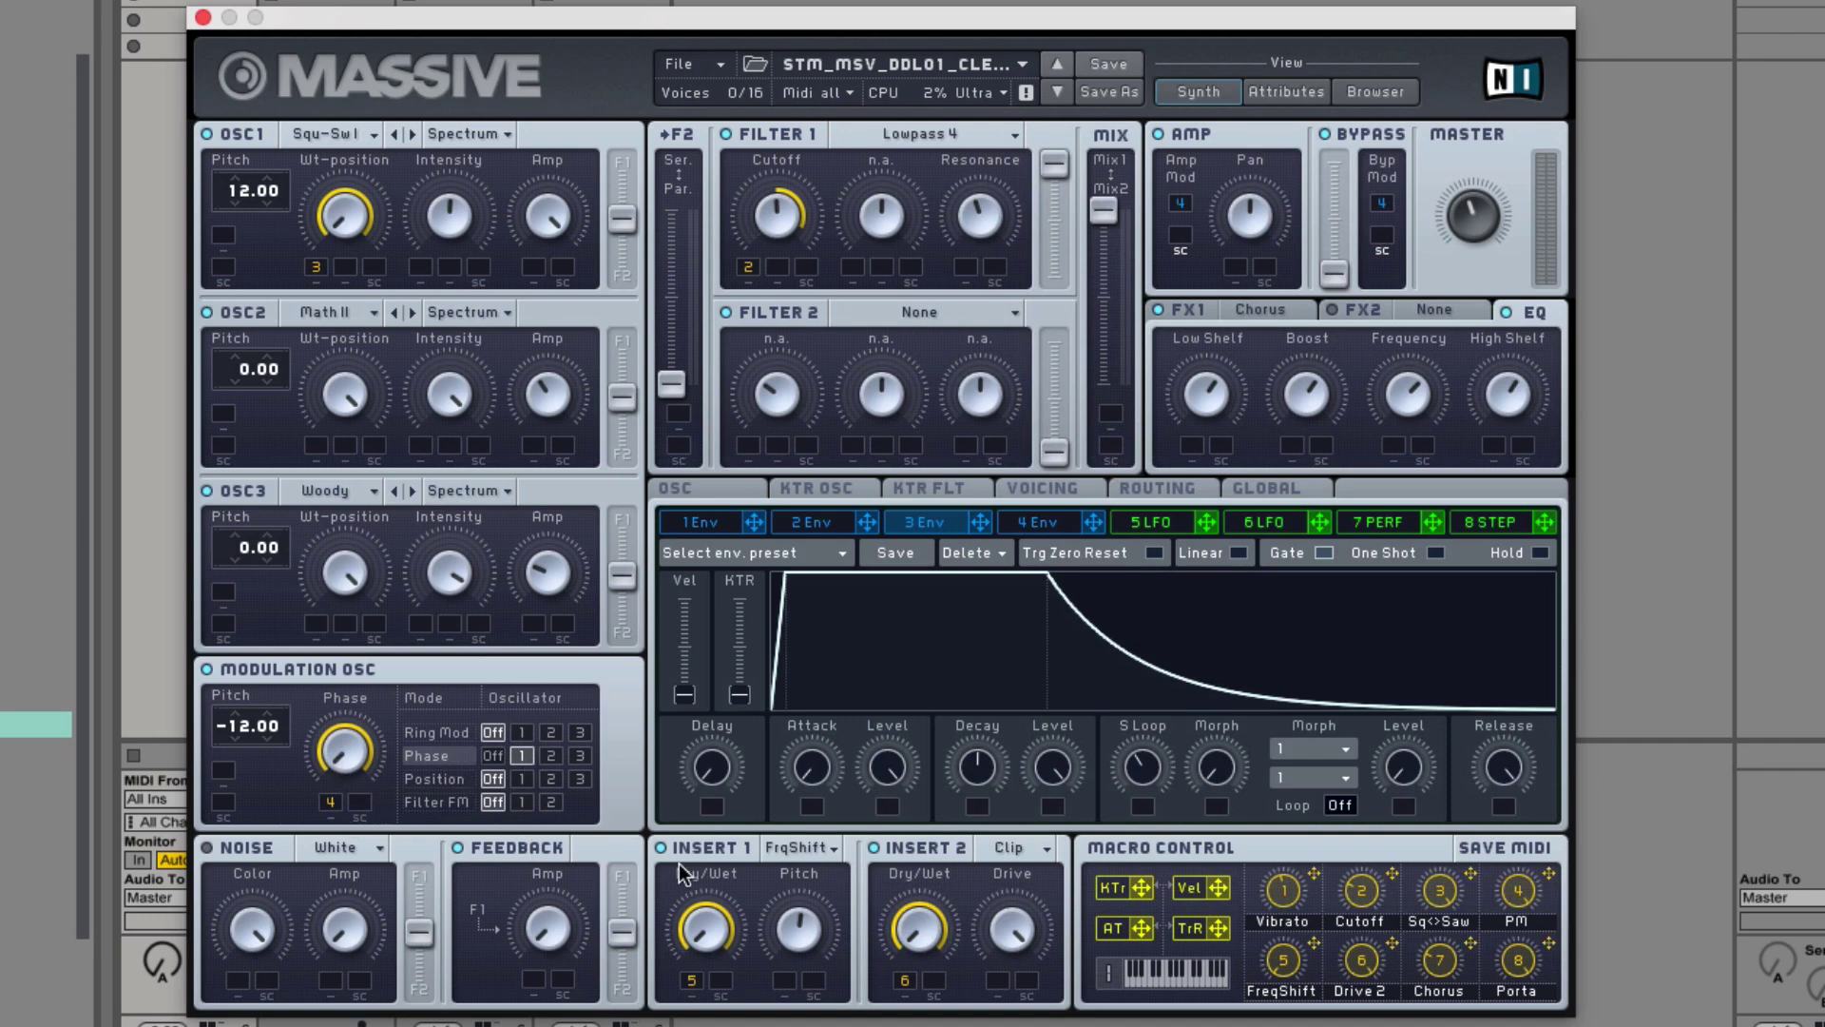
- Switch off the feedback section and route OSC1, OSC2 and OSC3 fully to Filter 1
{"action": "left_click", "coordinate": [460, 847]}
{"action": "left_click", "coordinate": [626, 166]}
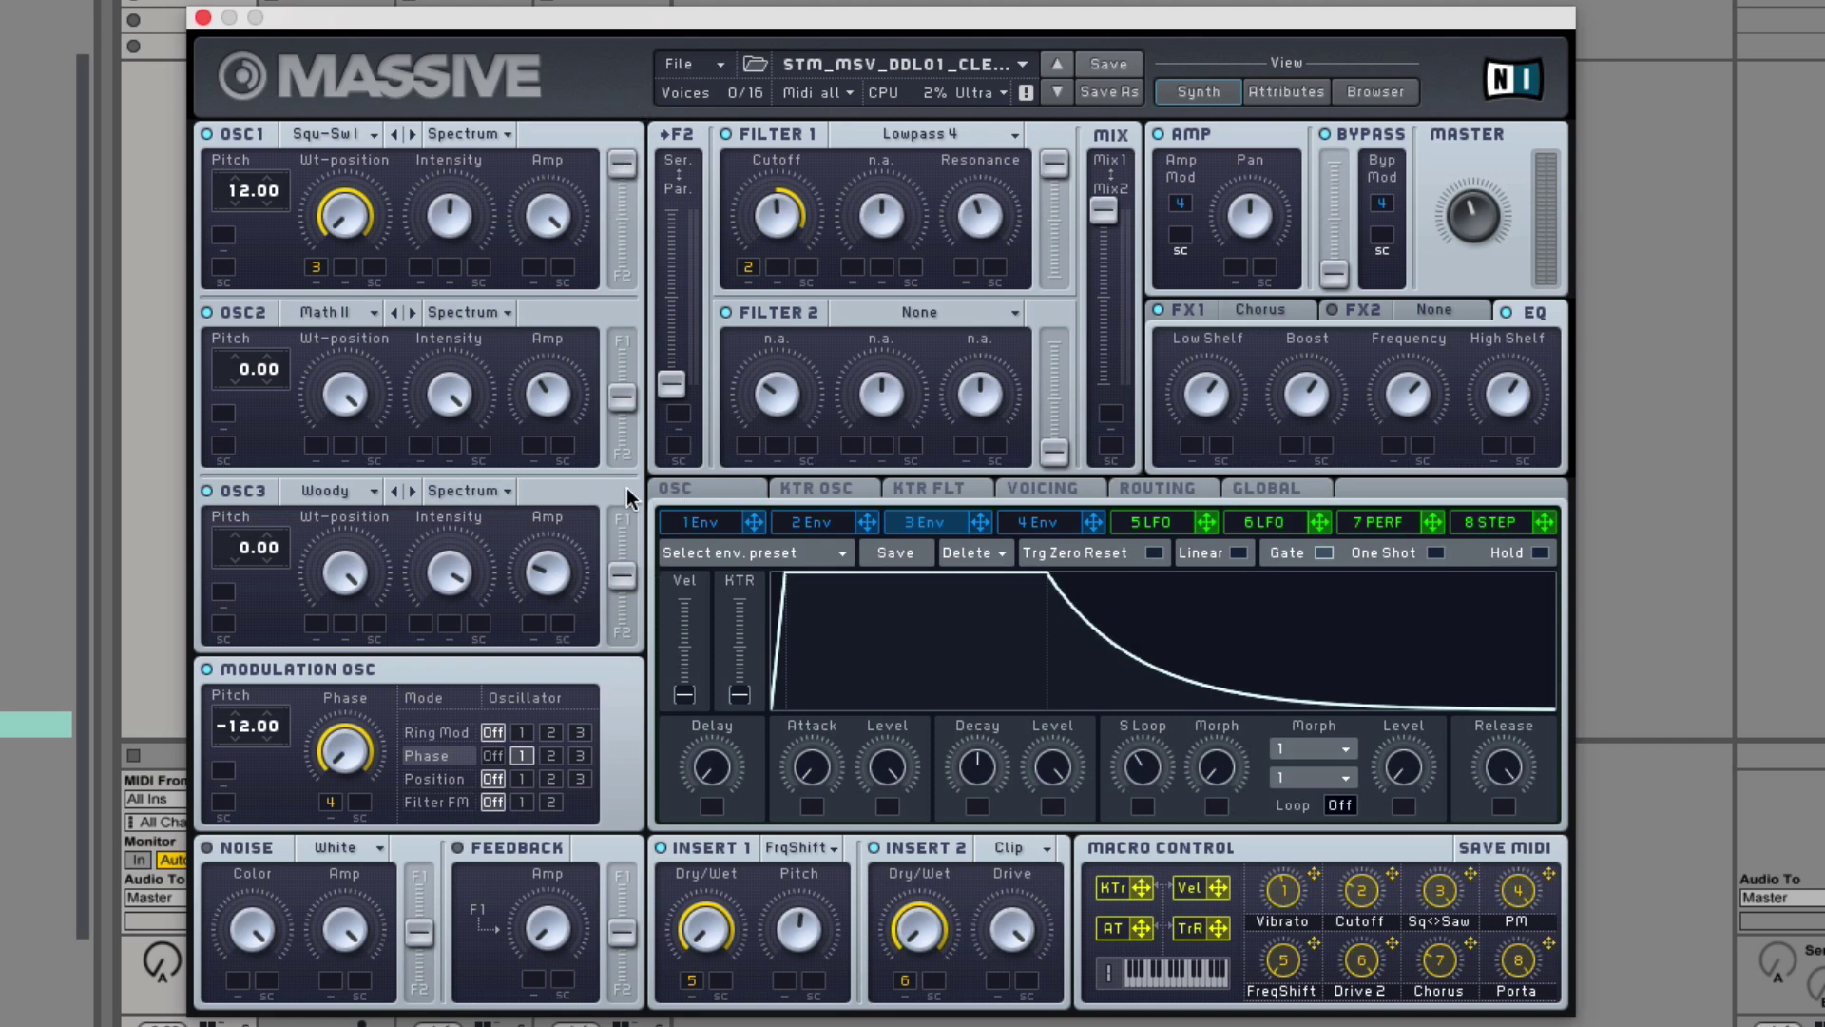
{"action": "left_click", "coordinate": [623, 439]}
{"action": "left_click", "coordinate": [621, 566]}
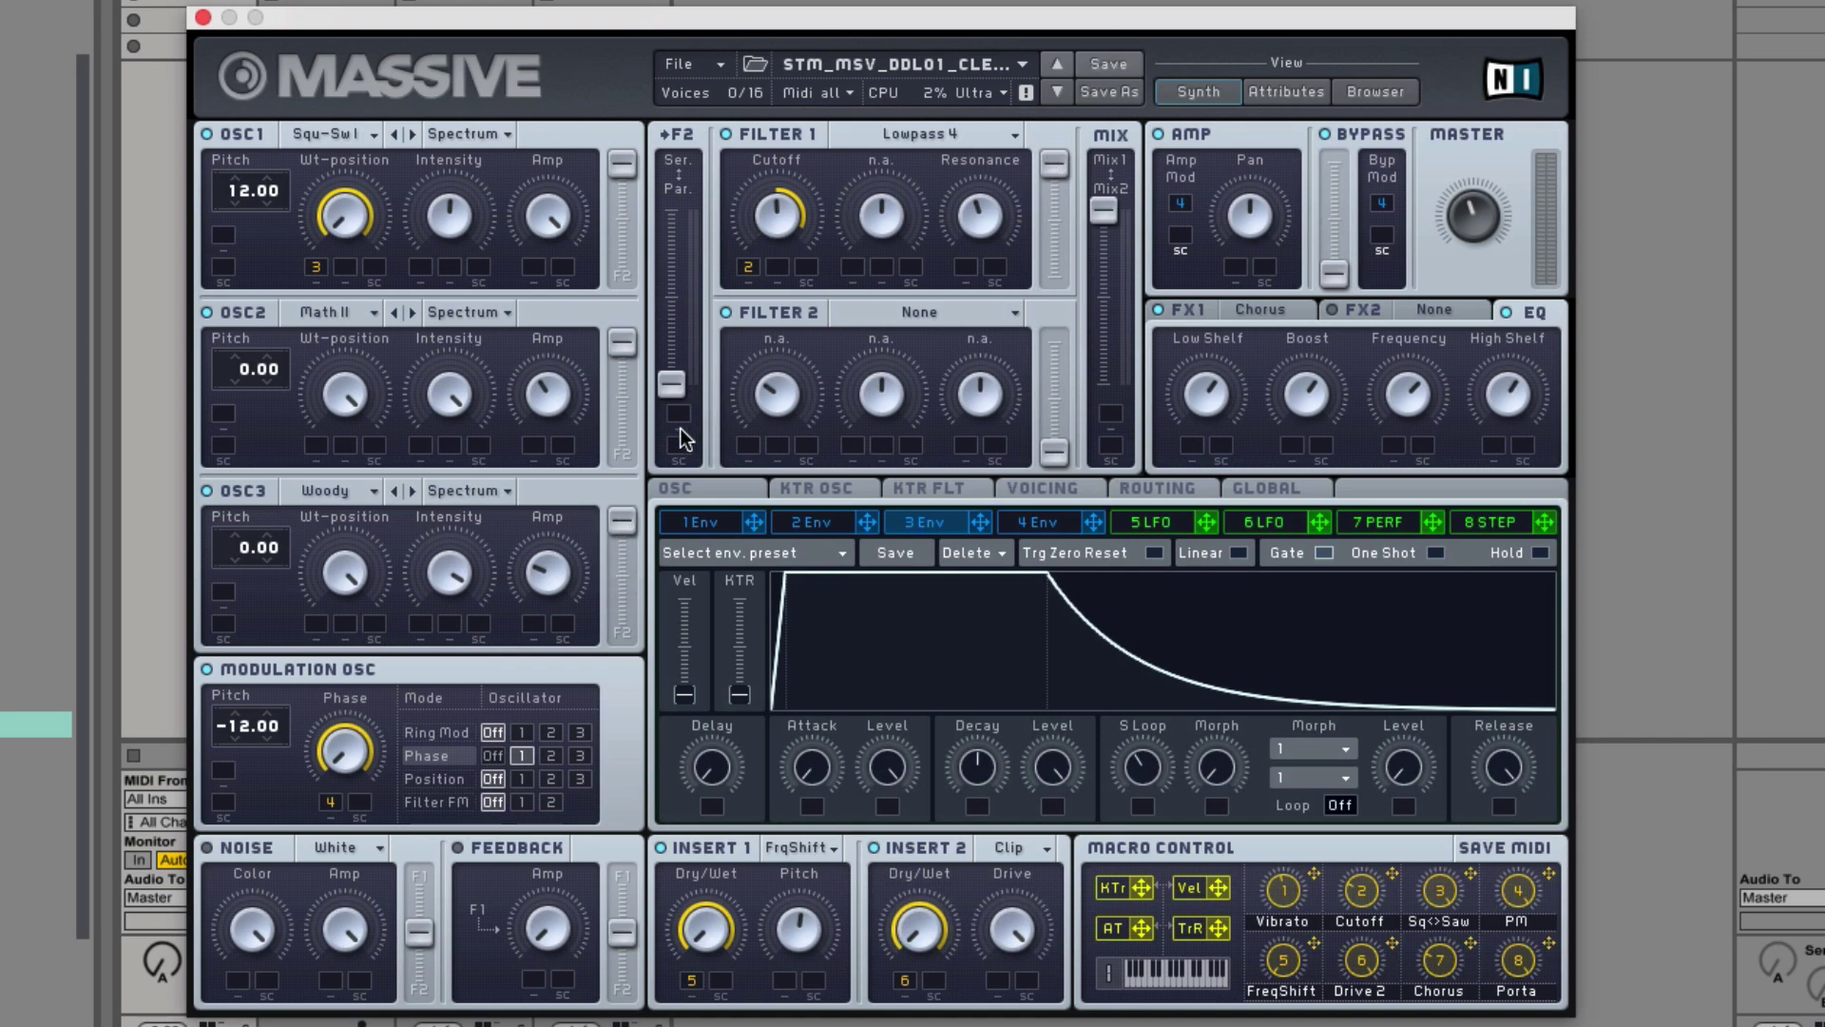
{"action": "left_click", "coordinate": [679, 335]}
{"action": "left_click_drag", "start_coordinate": [775, 219], "coordinate": [799, 217]}
- Examine the FX2, FX1 and EQ settings, envelope 4 and the signal routing, leaving FX1 as Chorus
{"action": "left_click", "coordinate": [1419, 310]}
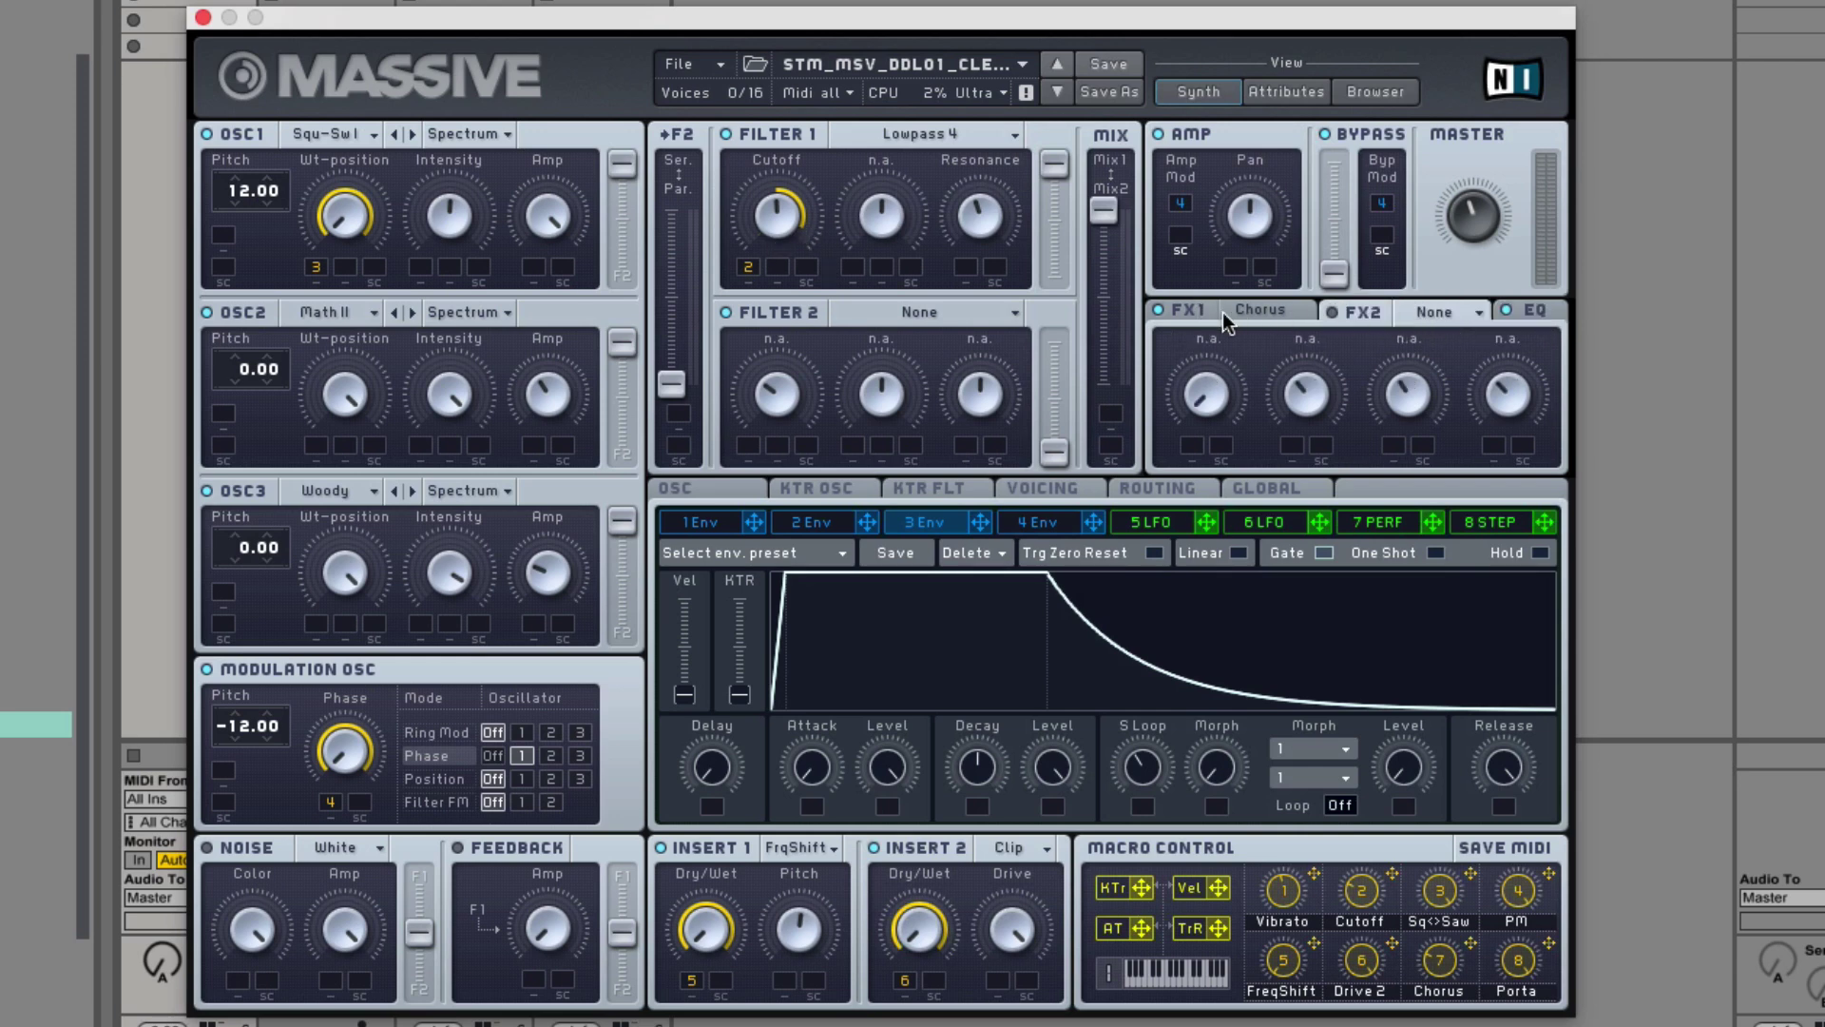
{"action": "left_click", "coordinate": [1209, 314]}
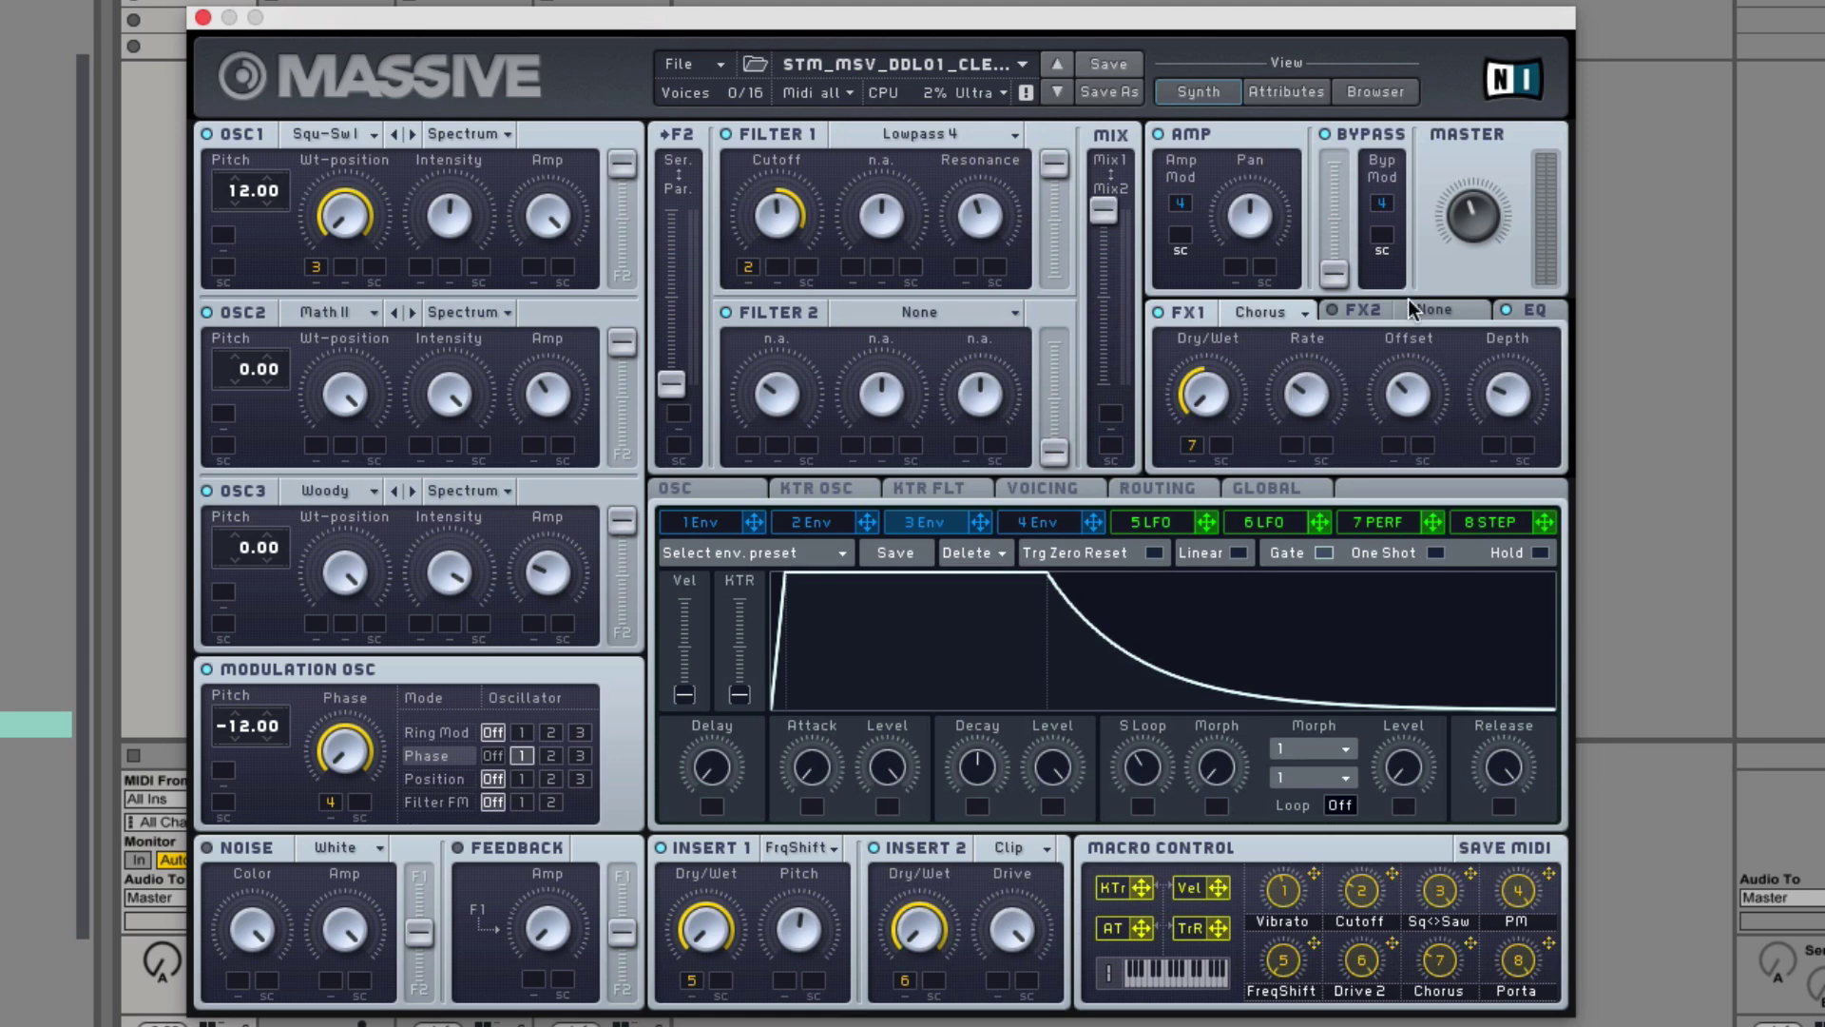
{"action": "left_click", "coordinate": [1503, 312]}
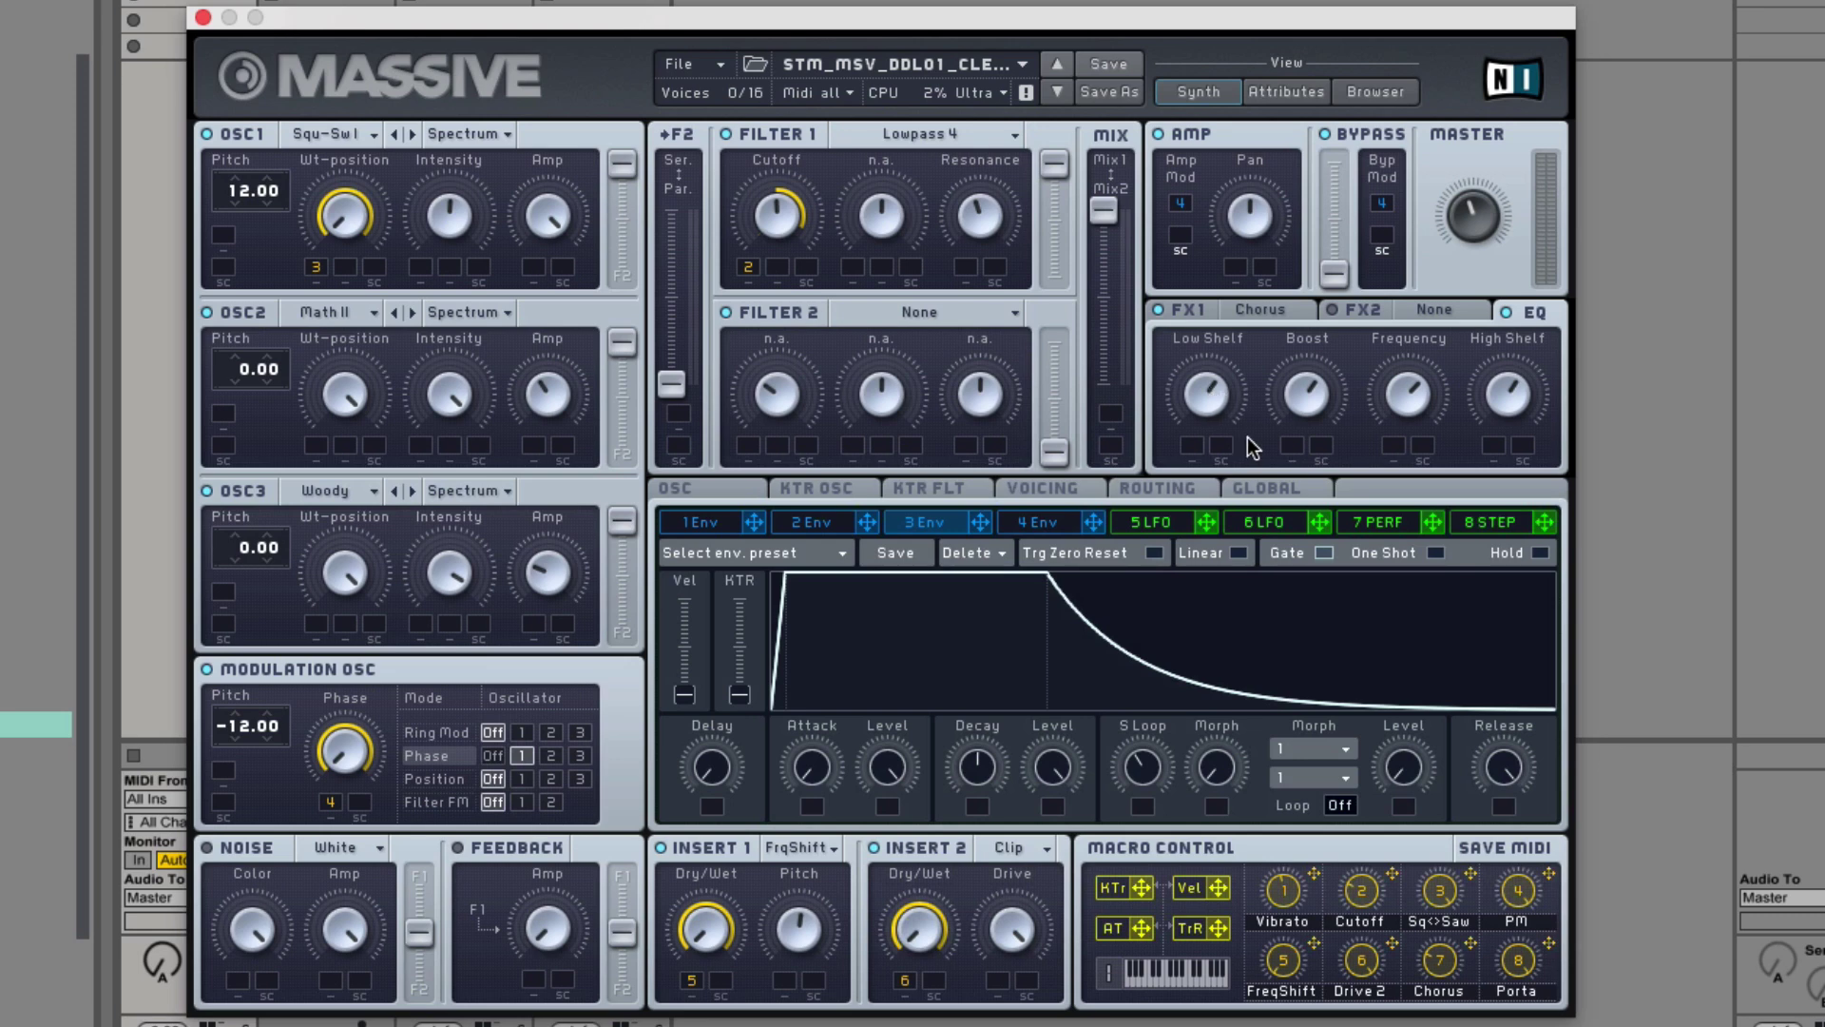
{"action": "left_click", "coordinate": [1044, 526]}
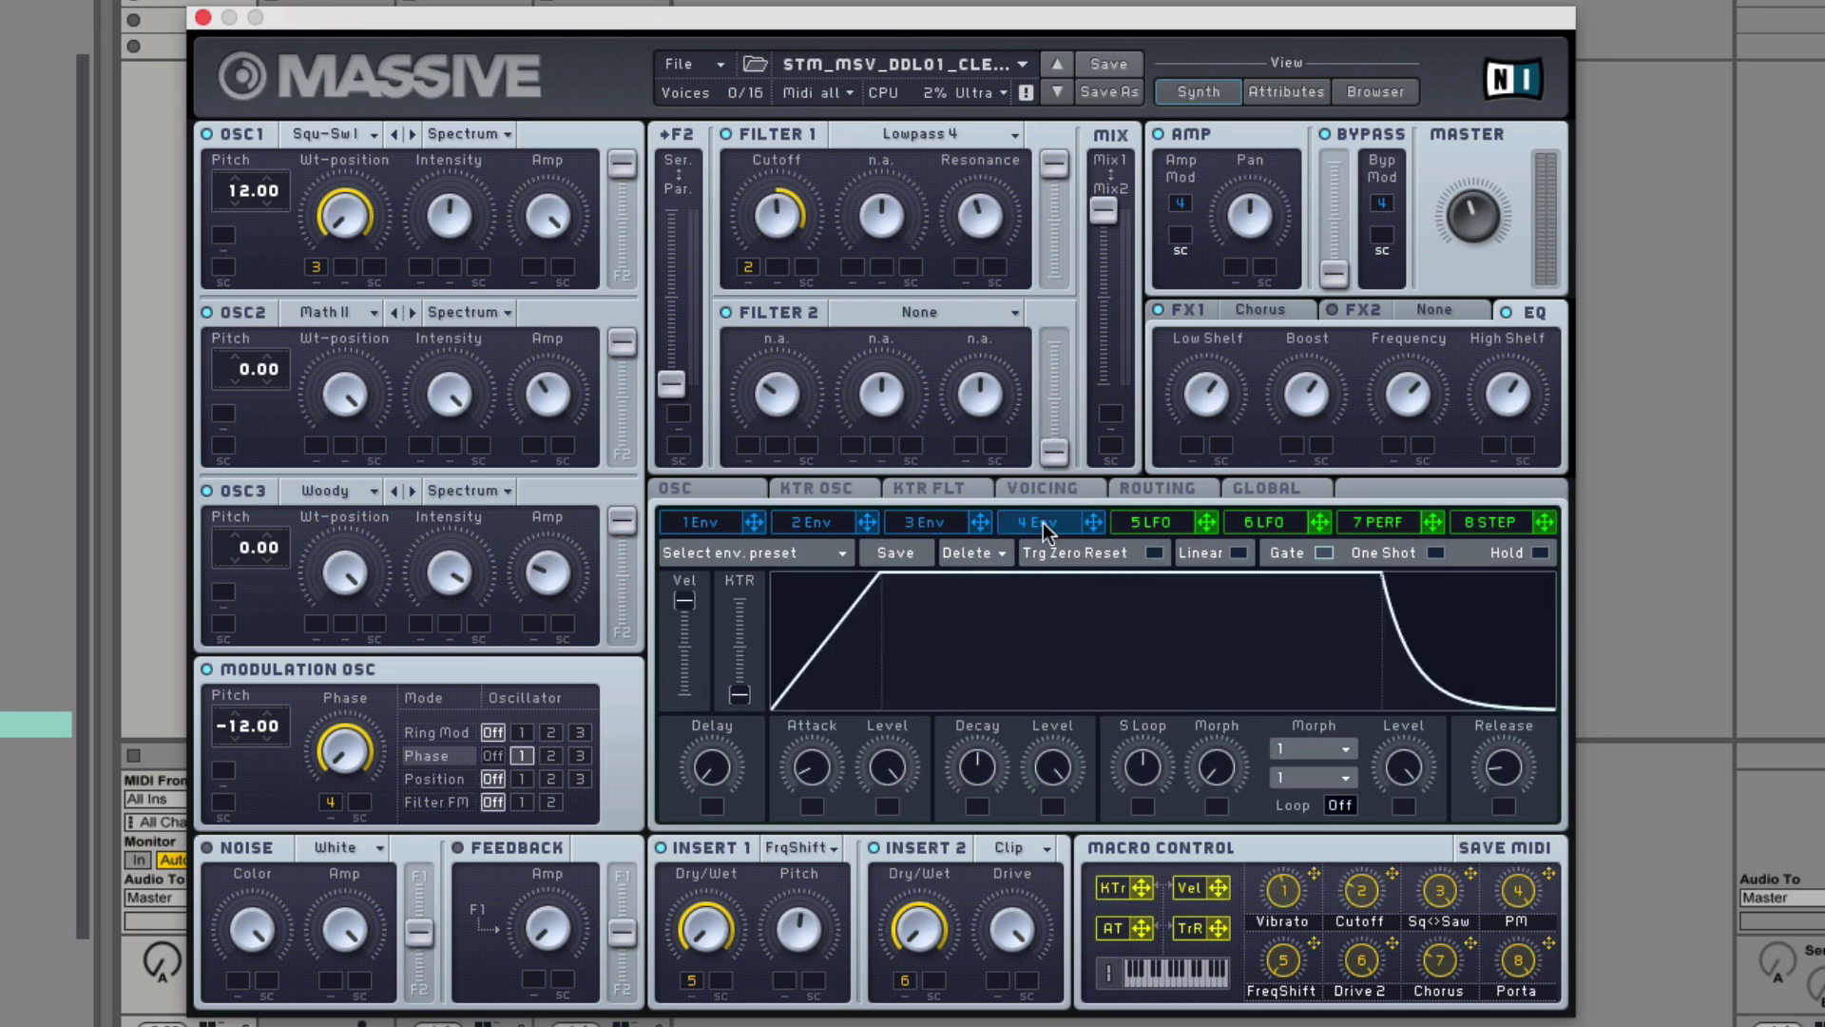
{"action": "left_click", "coordinate": [1157, 489]}
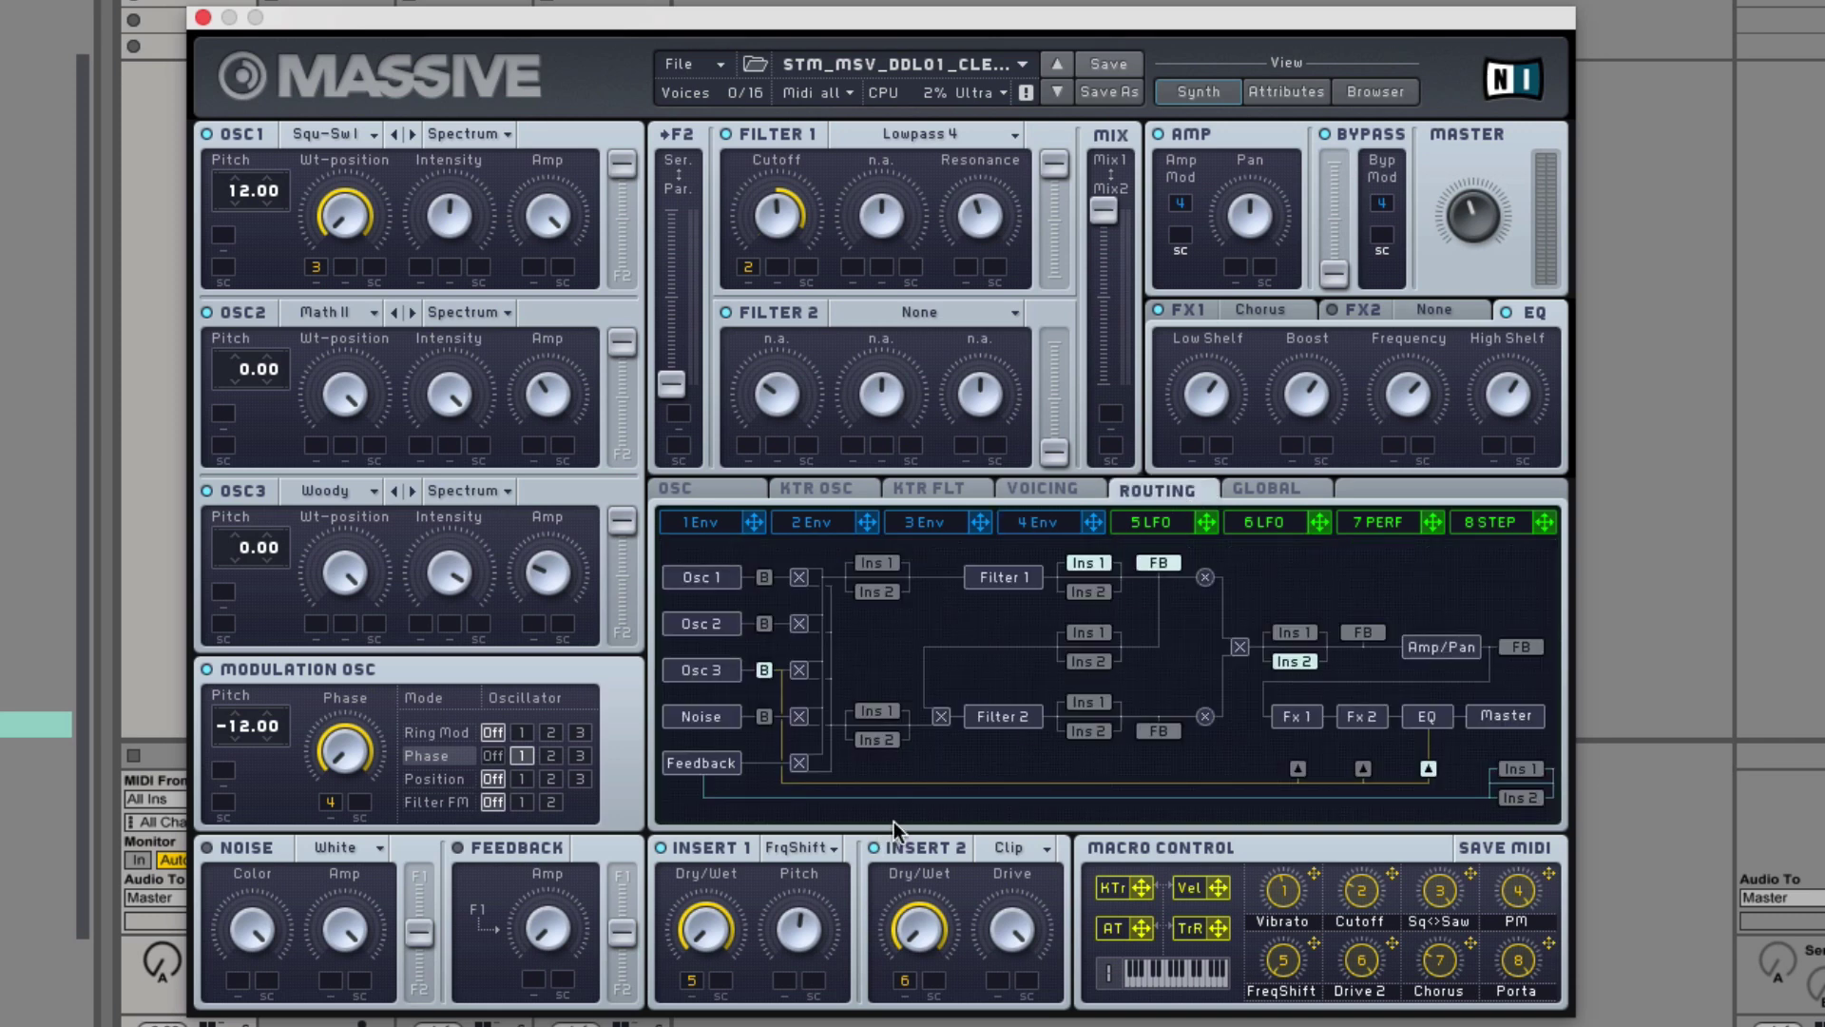
{"action": "left_click", "coordinate": [1196, 311]}
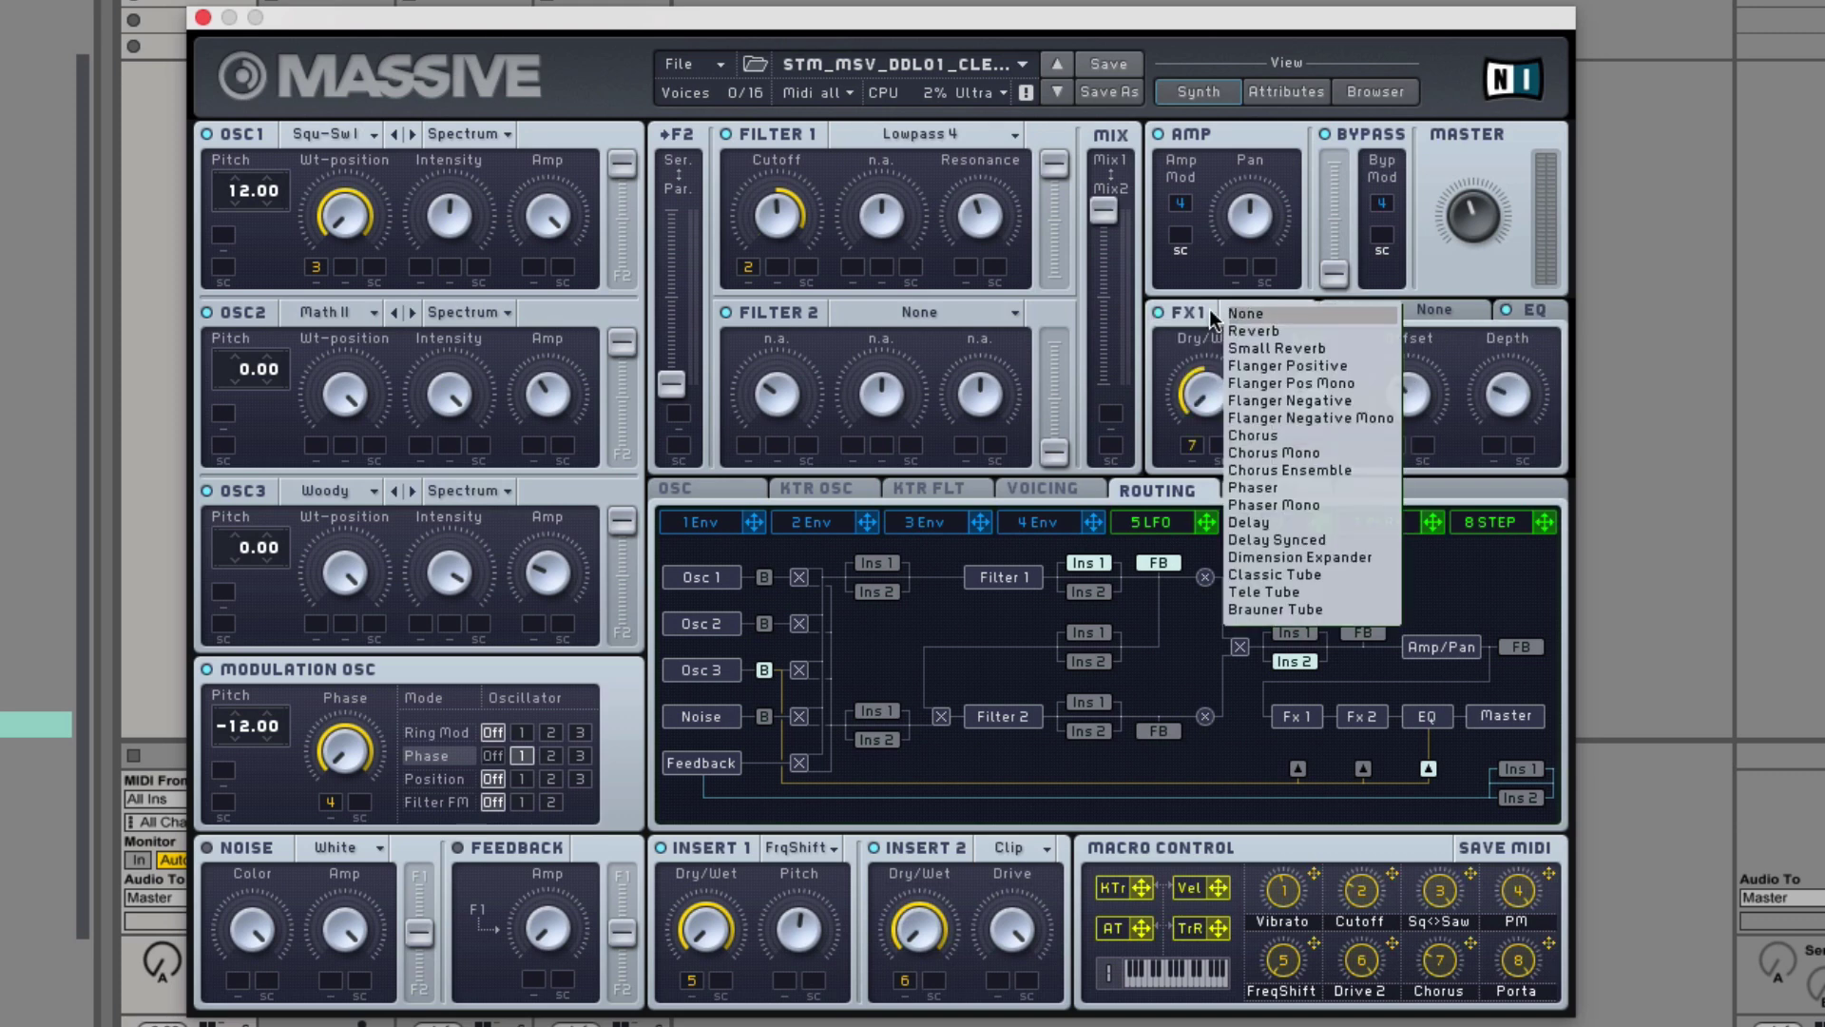
{"action": "left_click", "coordinate": [1212, 318]}
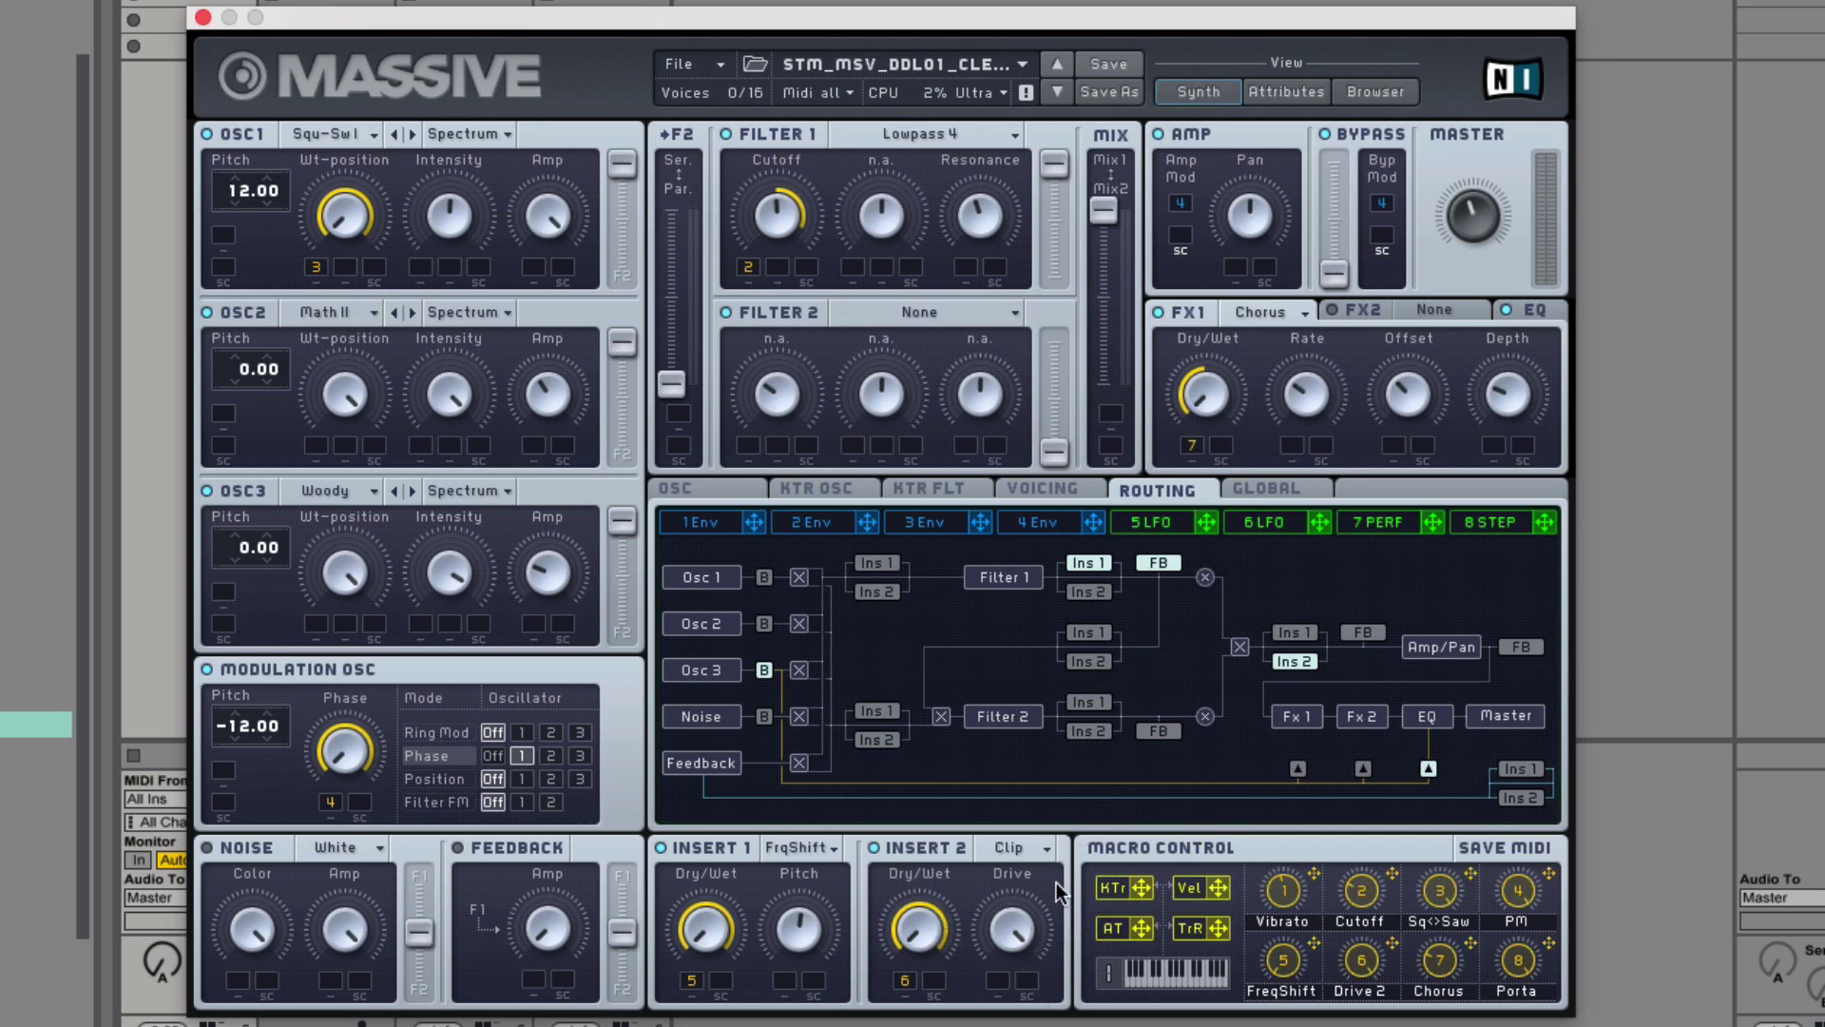
- Examine modulation sources 1 to 8: the four envelopes, both LFOs, the performer and the stepper
{"action": "left_click", "coordinate": [692, 522]}
{"action": "left_click", "coordinate": [813, 521]}
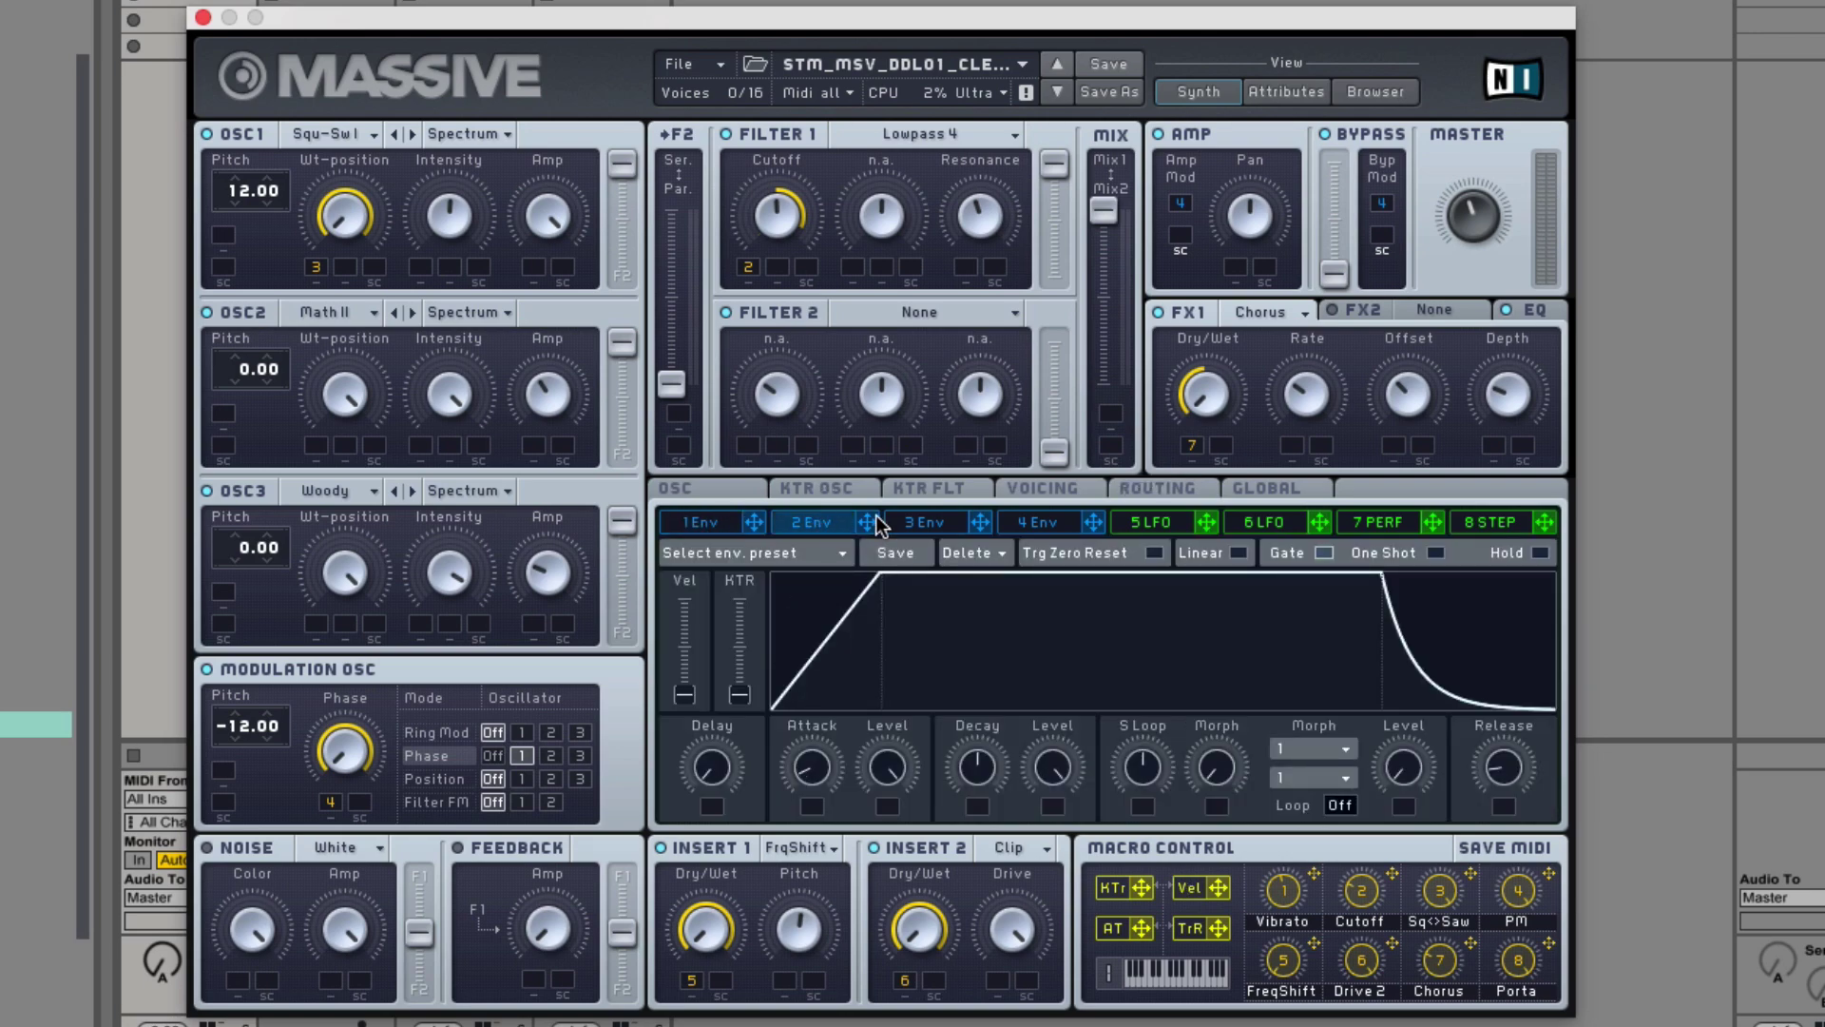
{"action": "left_click", "coordinate": [974, 520]}
{"action": "left_click", "coordinate": [1150, 522]}
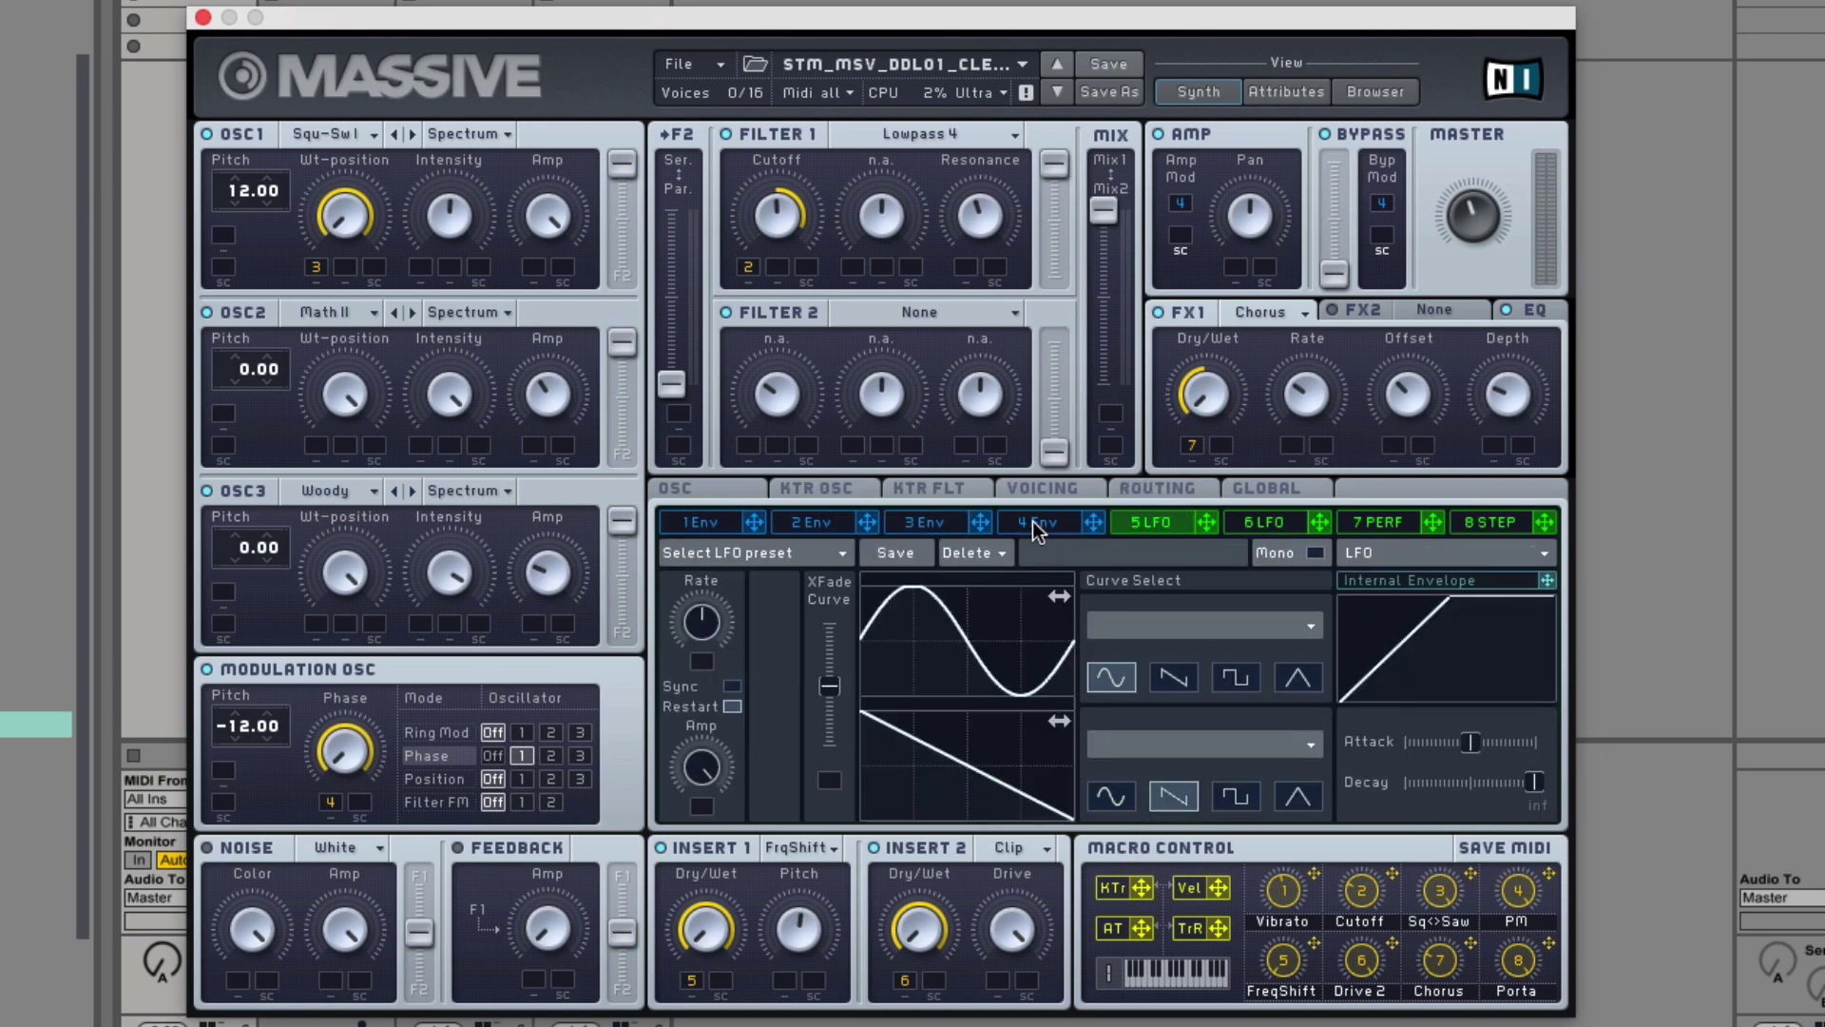
{"action": "left_click", "coordinate": [1036, 522]}
{"action": "left_click", "coordinate": [1152, 522]}
{"action": "left_click", "coordinate": [1264, 522]}
{"action": "left_click", "coordinate": [1383, 522]}
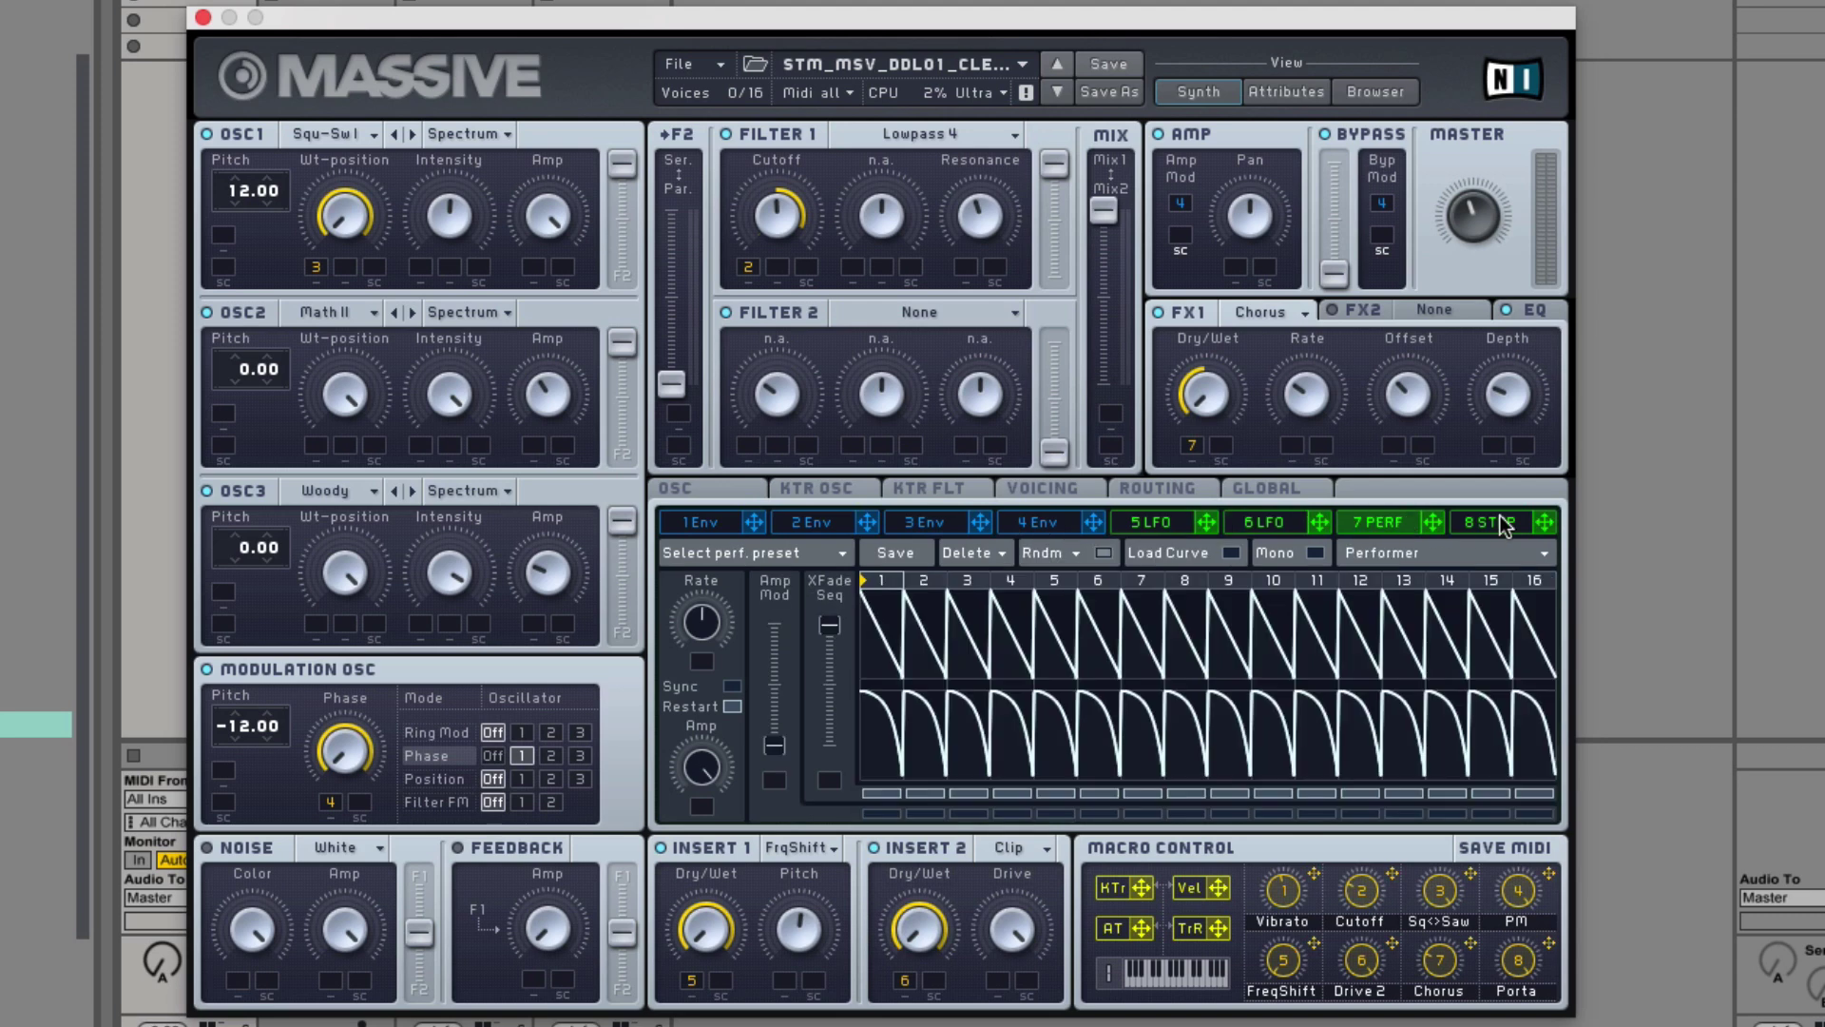
{"action": "left_click", "coordinate": [1491, 522]}
{"action": "left_click", "coordinate": [1024, 527]}
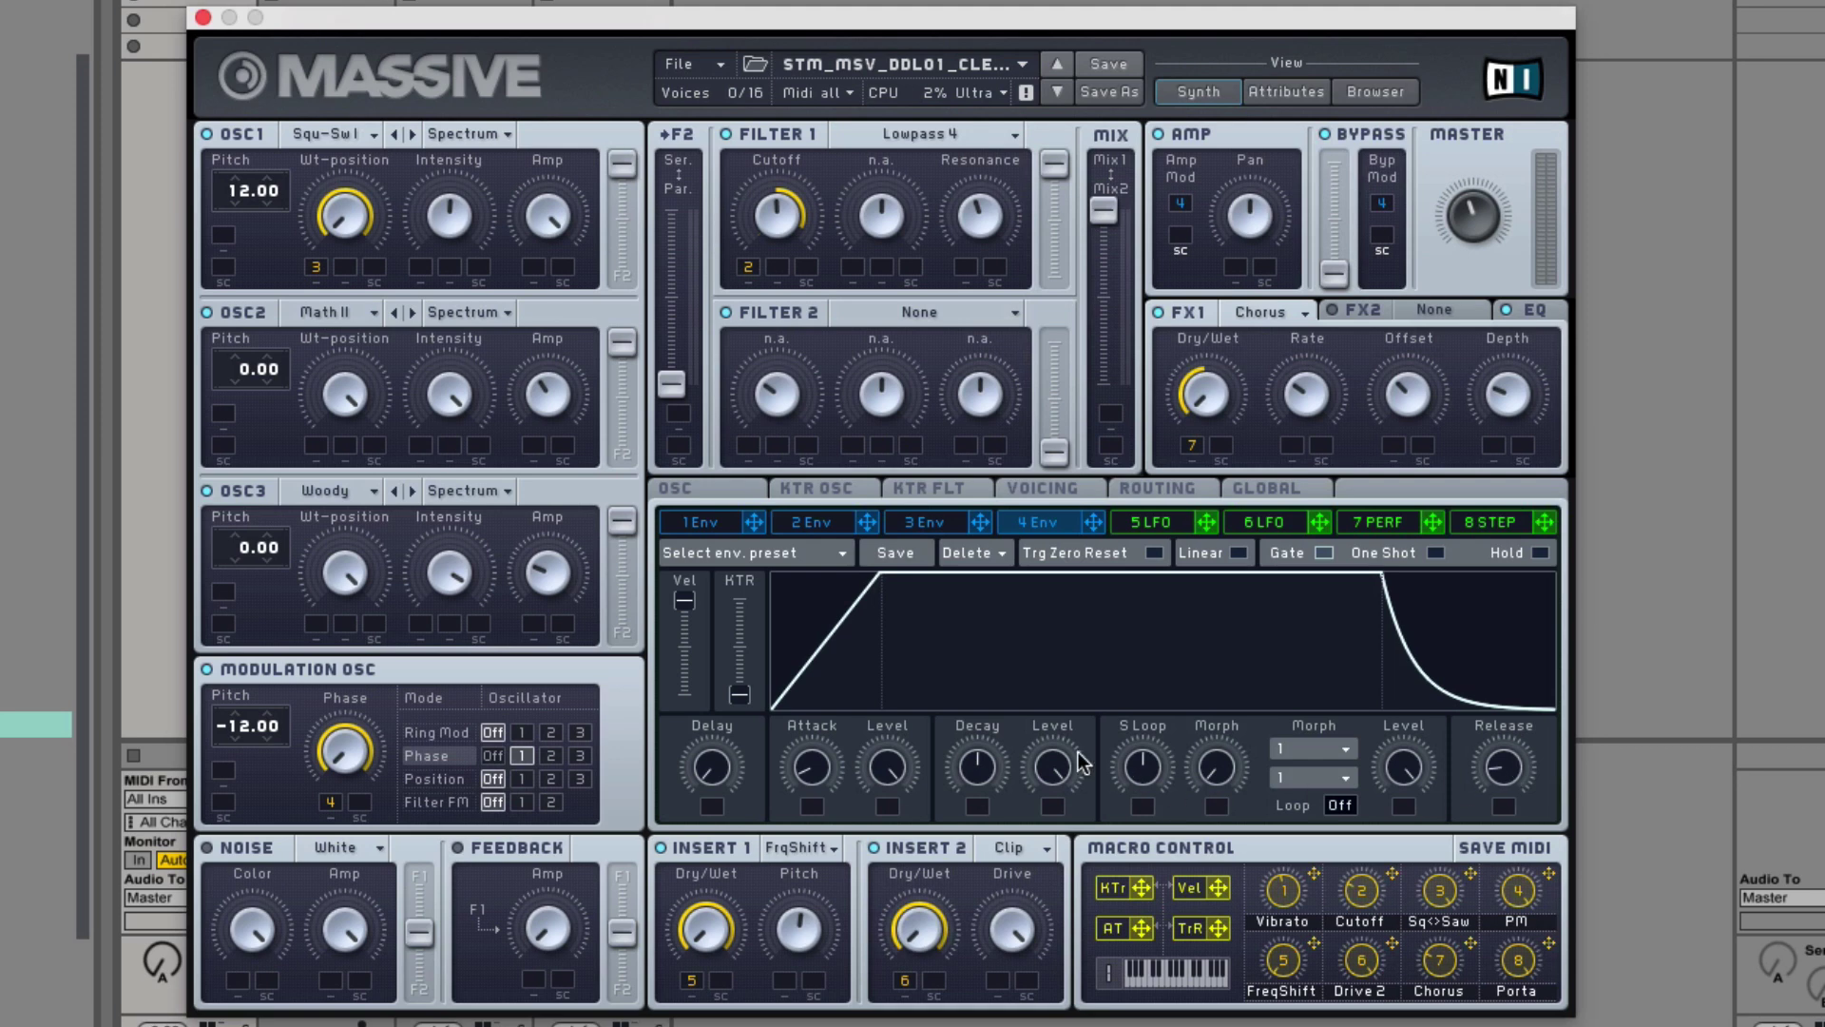
- Compare the preset's voicing and trigger settings with its oscillator glide, pitchbend and vibrato settings
{"action": "left_click", "coordinate": [1044, 485]}
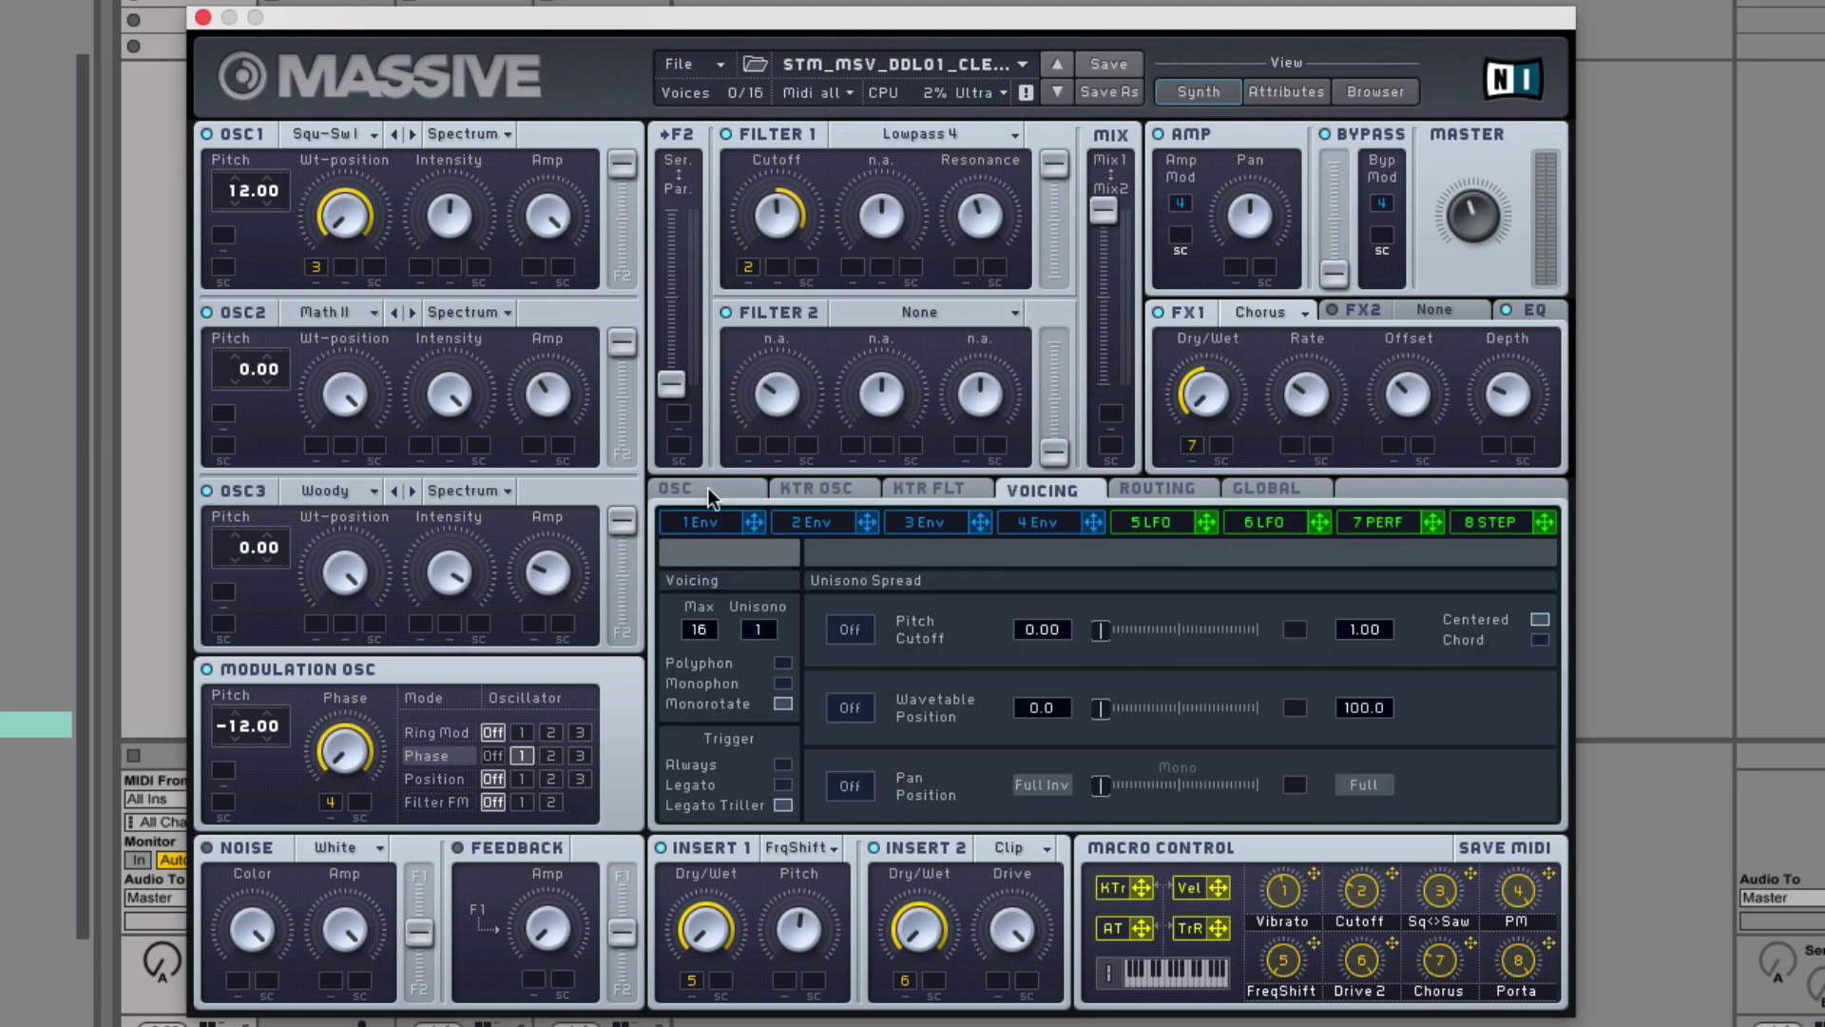
{"action": "left_click", "coordinate": [681, 488]}
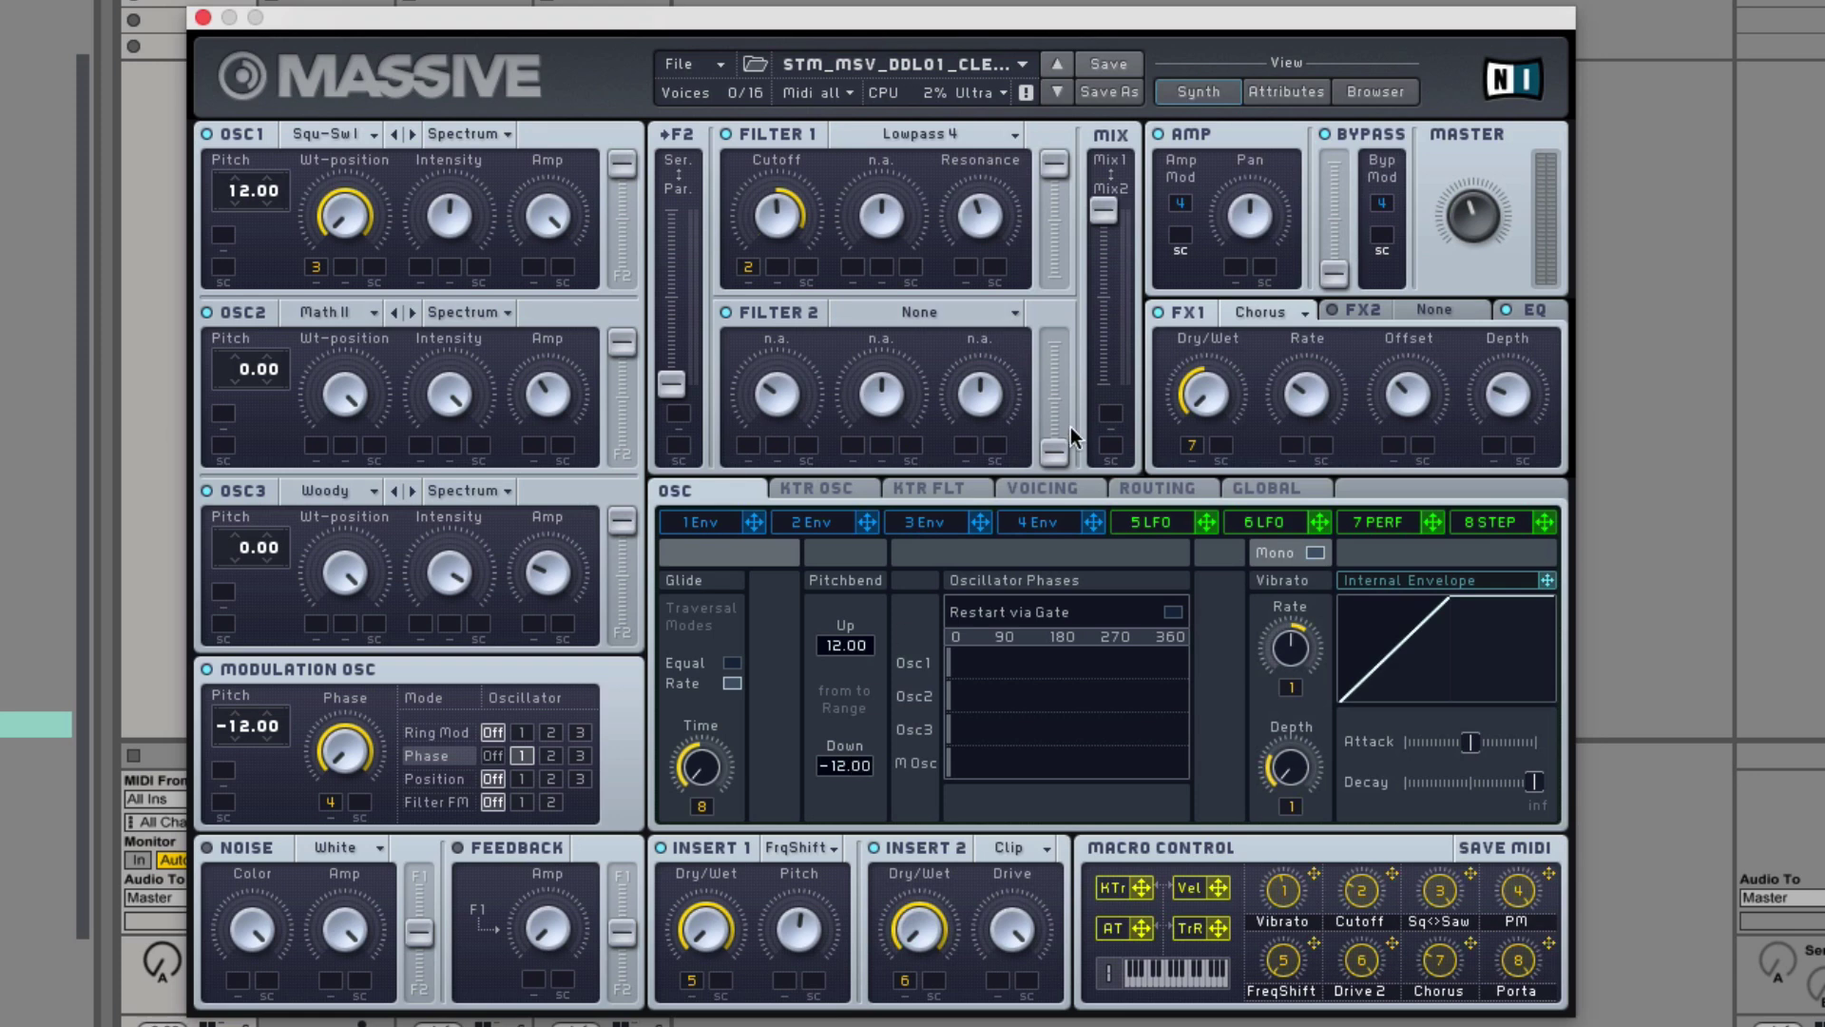
{"action": "left_click", "coordinate": [1054, 489]}
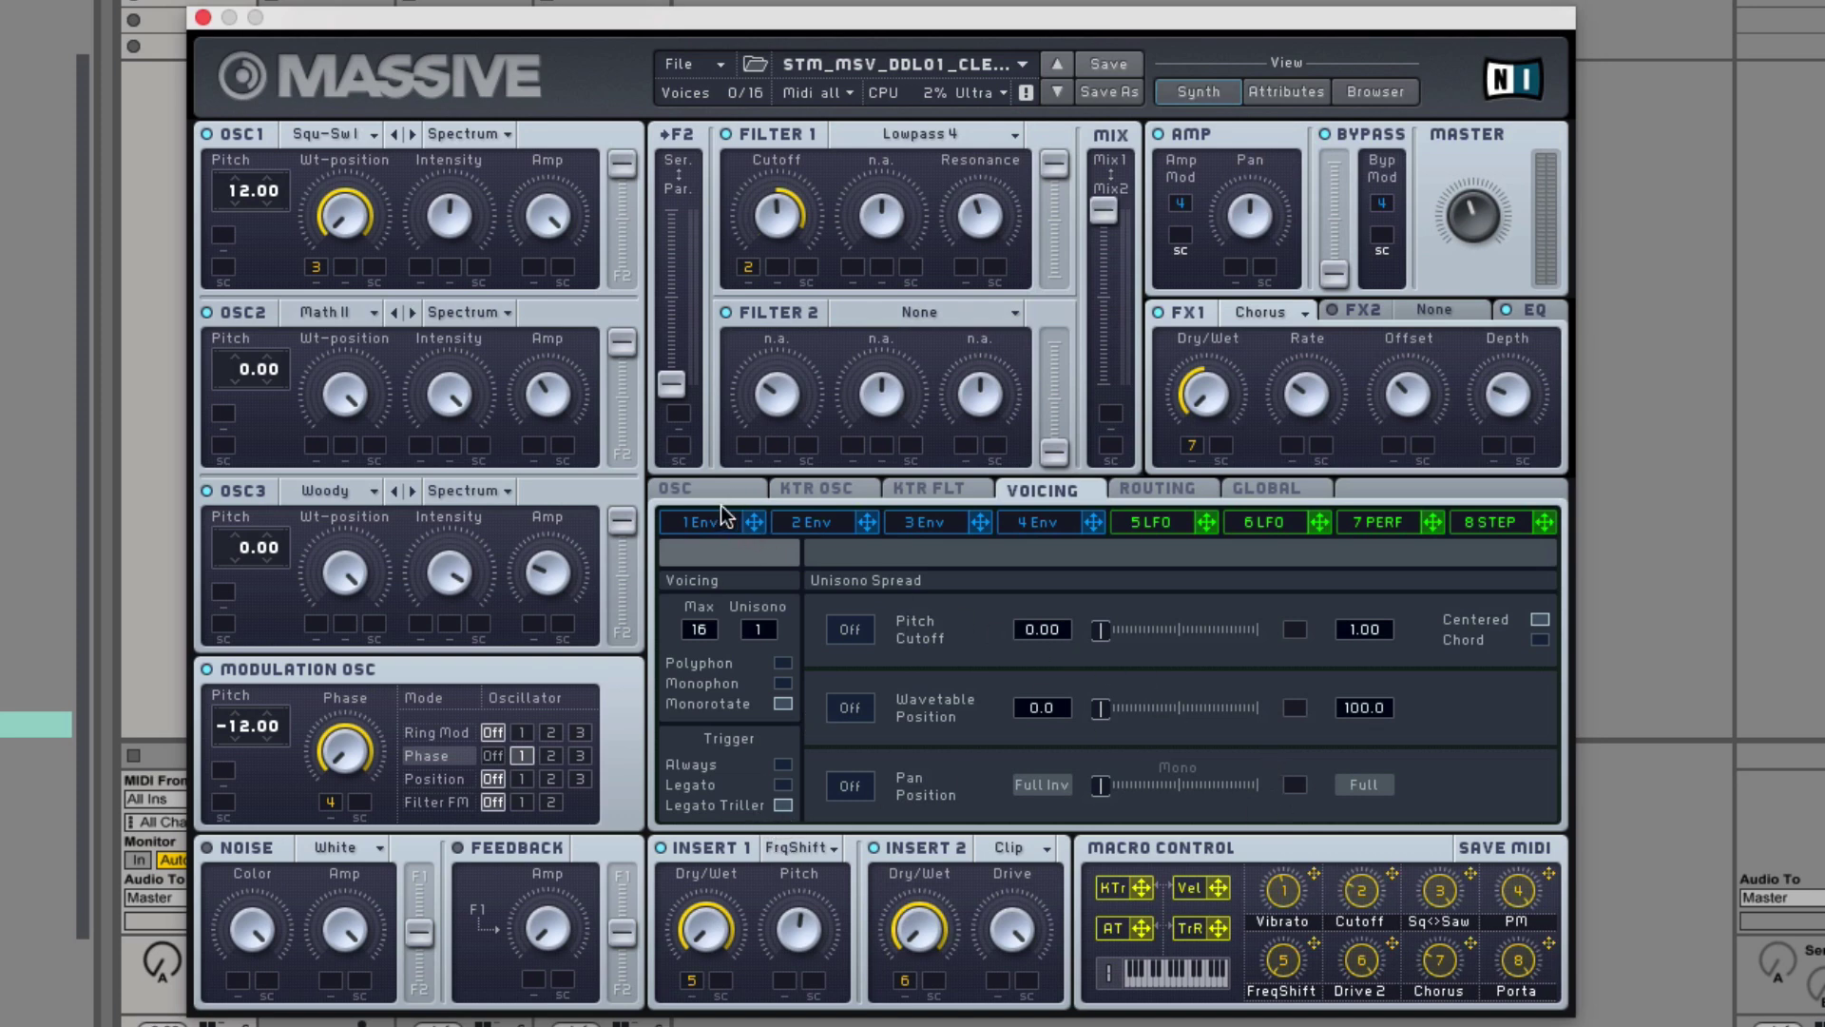
{"action": "left_click", "coordinate": [698, 489]}
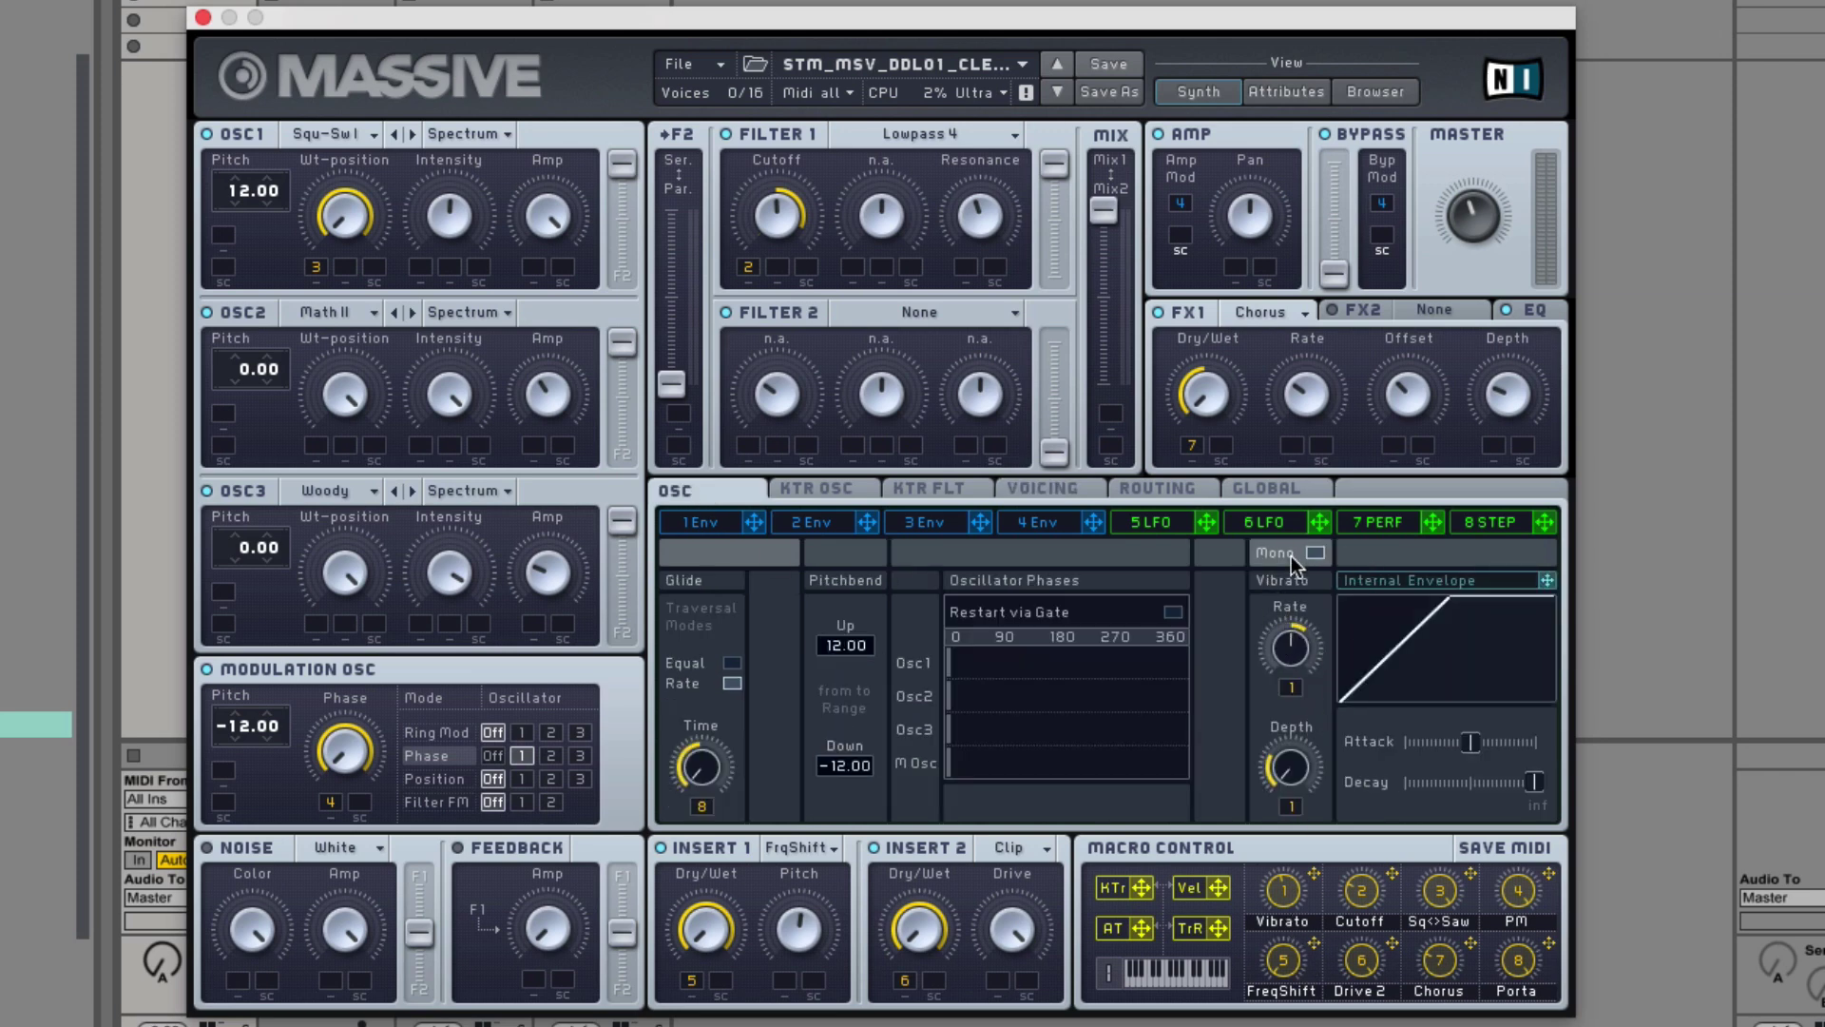
{"action": "left_click", "coordinate": [1042, 490]}
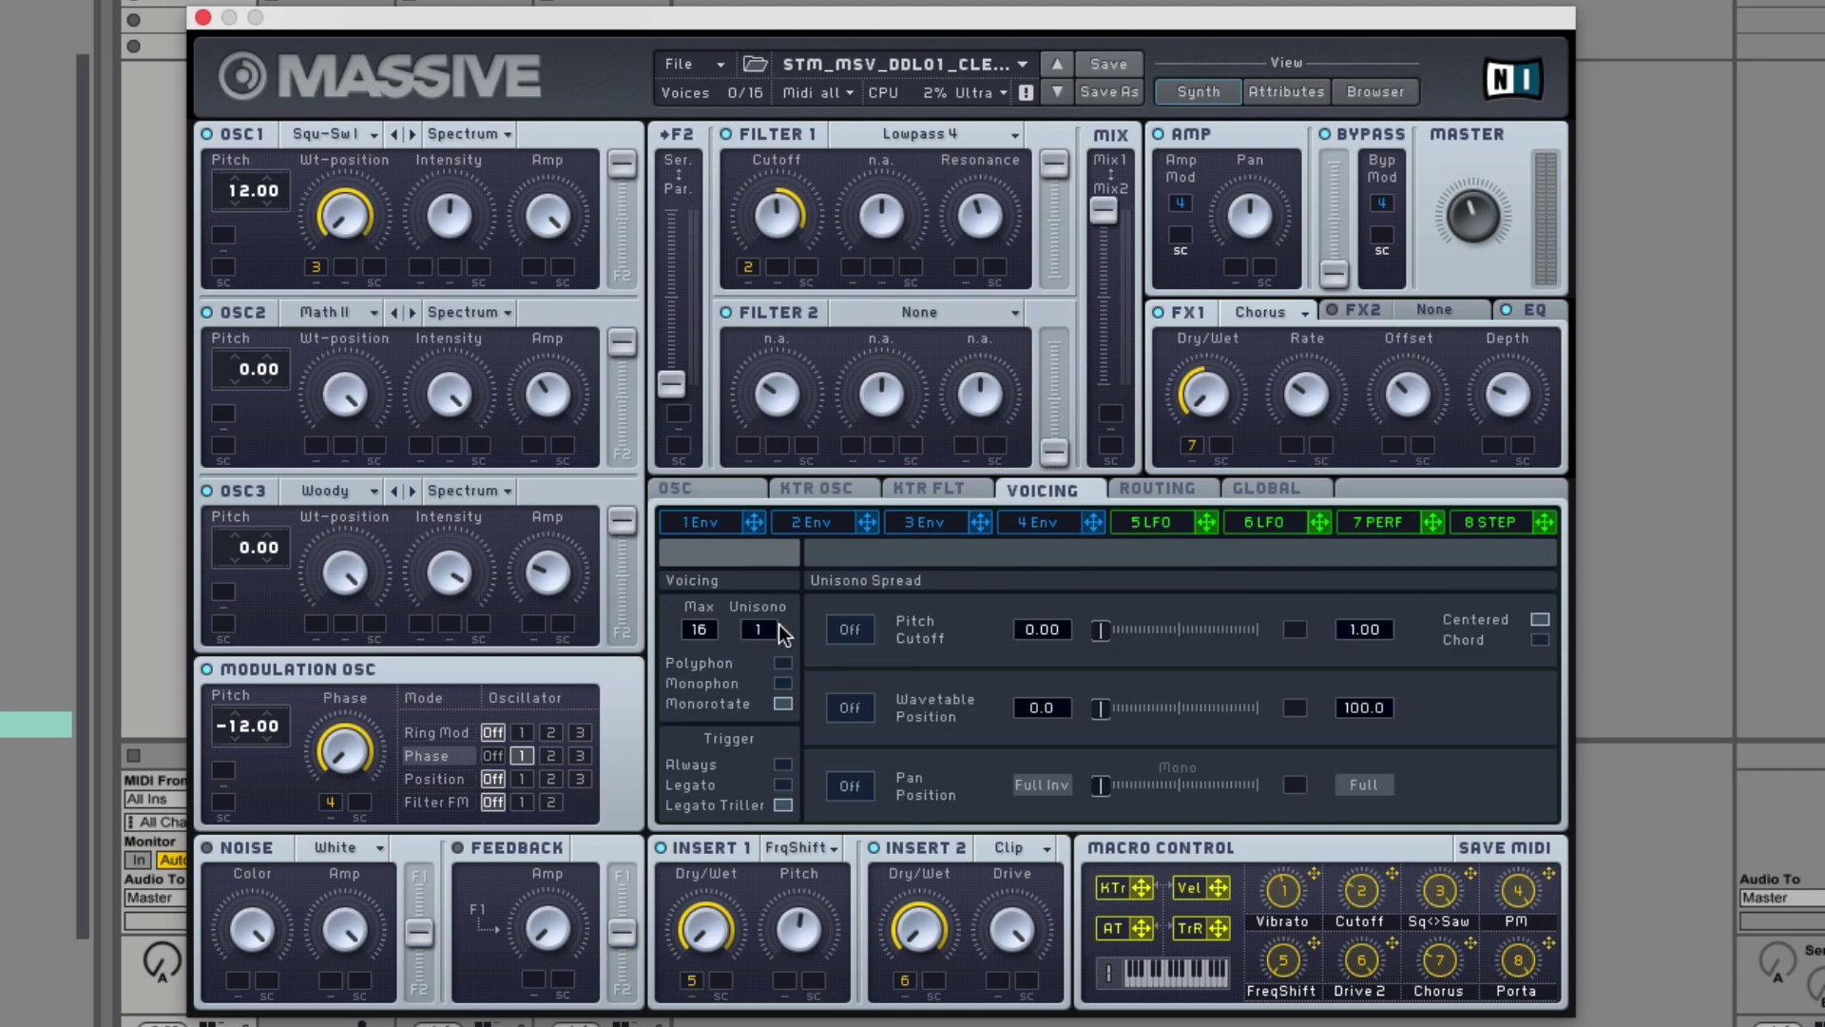
{"action": "left_click", "coordinate": [747, 493]}
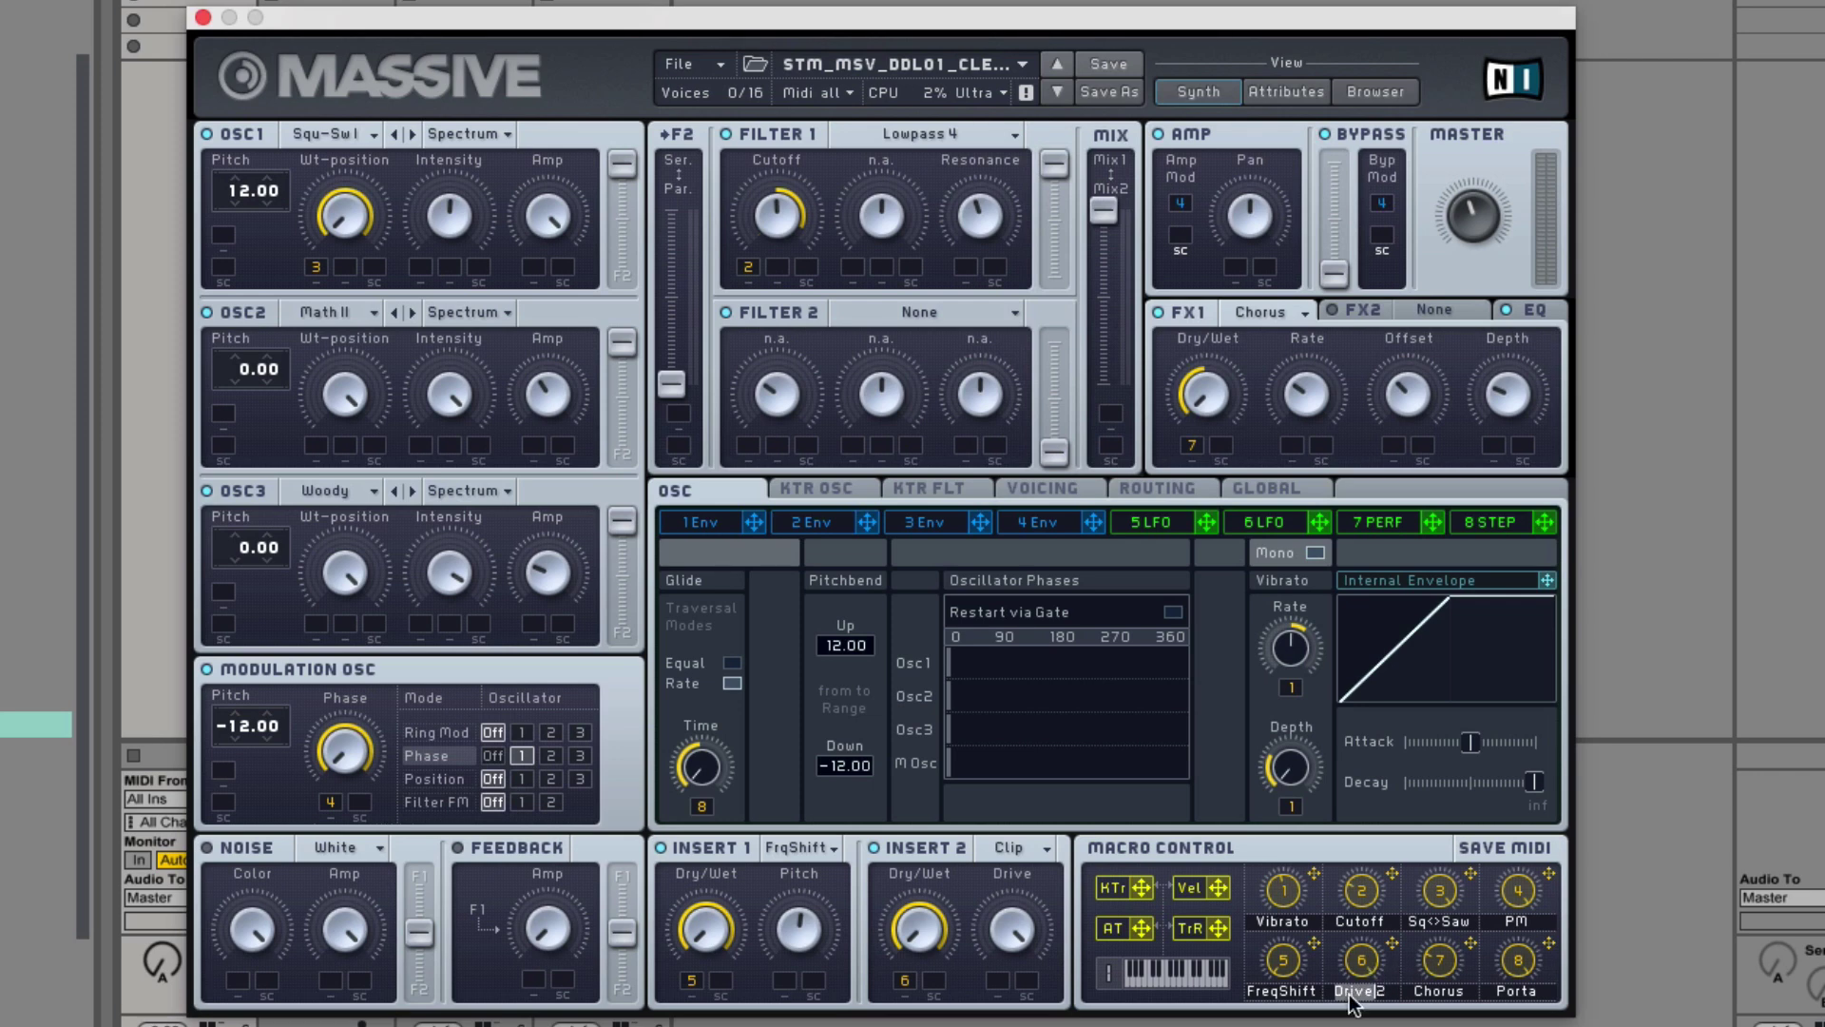
- Rename macro control 6 as Clip
{"action": "key", "text": "BackSpace"}
{"action": "key", "text": "BackSpace"}
{"action": "key", "text": "BackSpace"}
{"action": "key", "text": "BackSpace"}
{"action": "key", "text": "BackSpace"}
{"action": "key", "text": "BackSpace"}
{"action": "key", "text": "BackSpace"}
{"action": "type", "text": "Clip"}
{"action": "key", "text": "Return"}
- Load STM_MSV_DDL01_DirtyLeadPreset02 from the Dutch – Dirty folder and return to the synth view
{"action": "left_click", "coordinate": [1388, 91]}
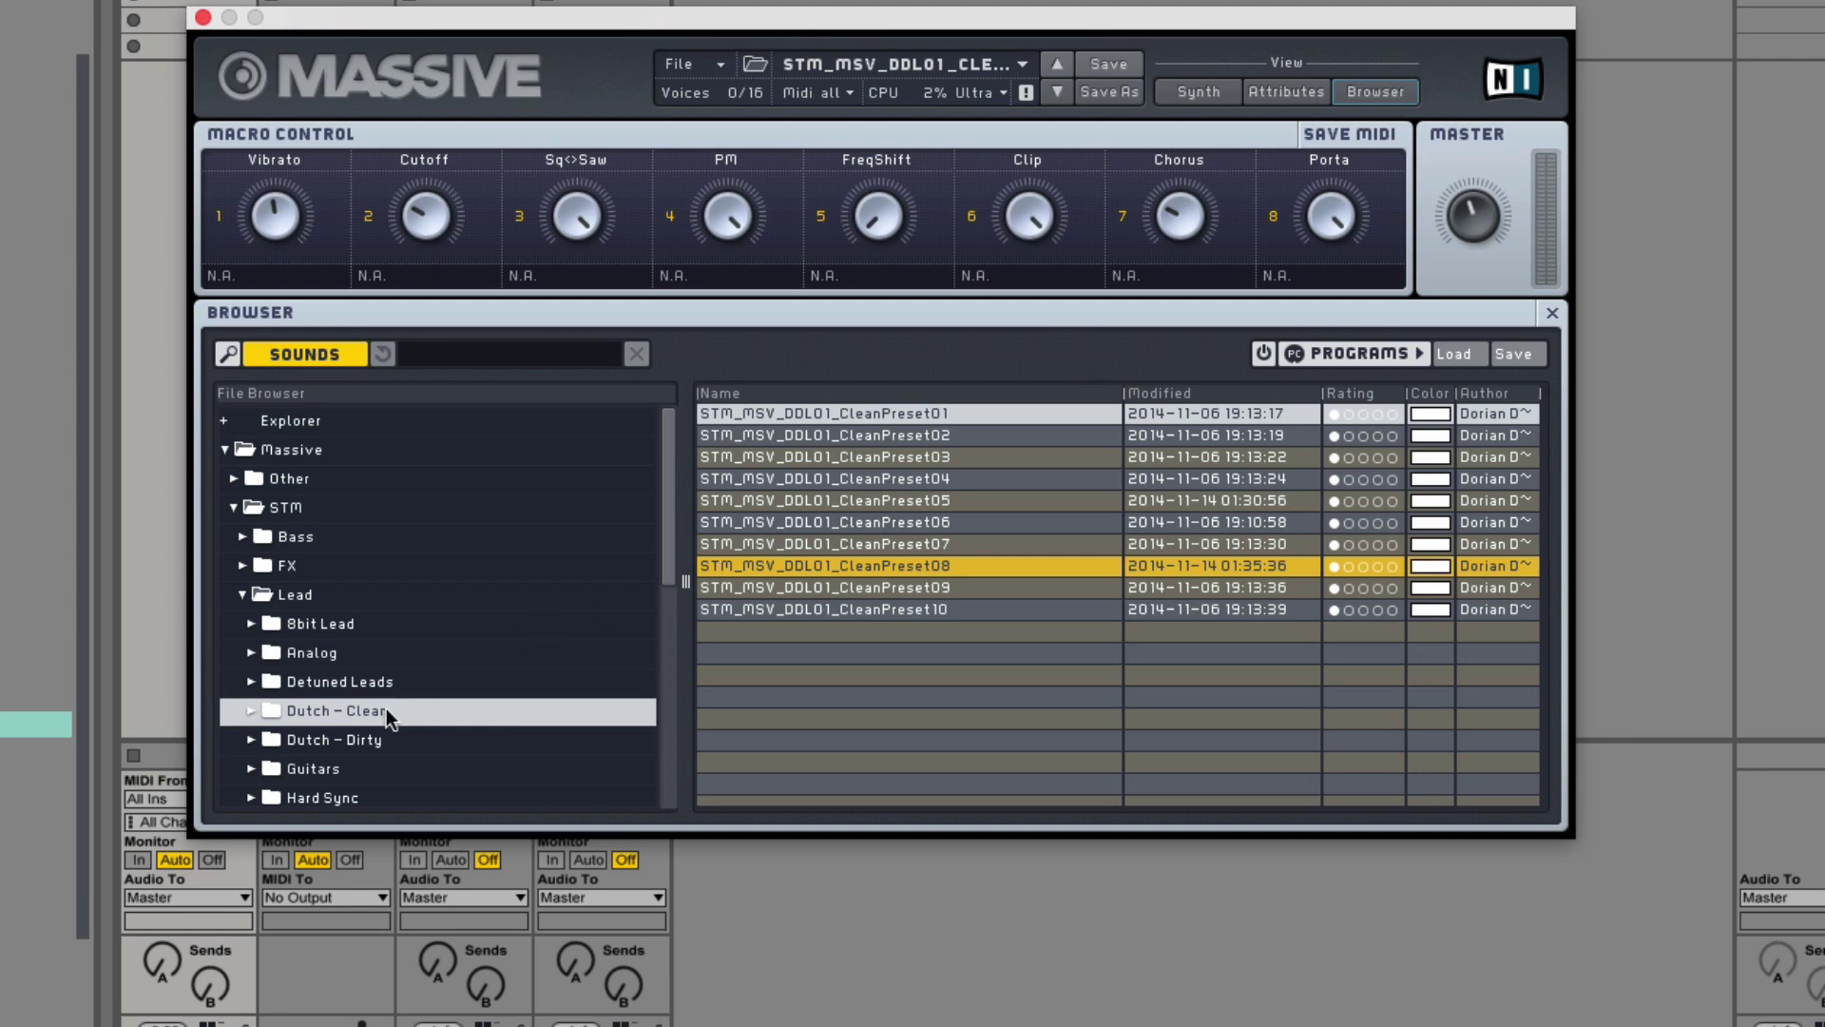
{"action": "left_click", "coordinate": [340, 739]}
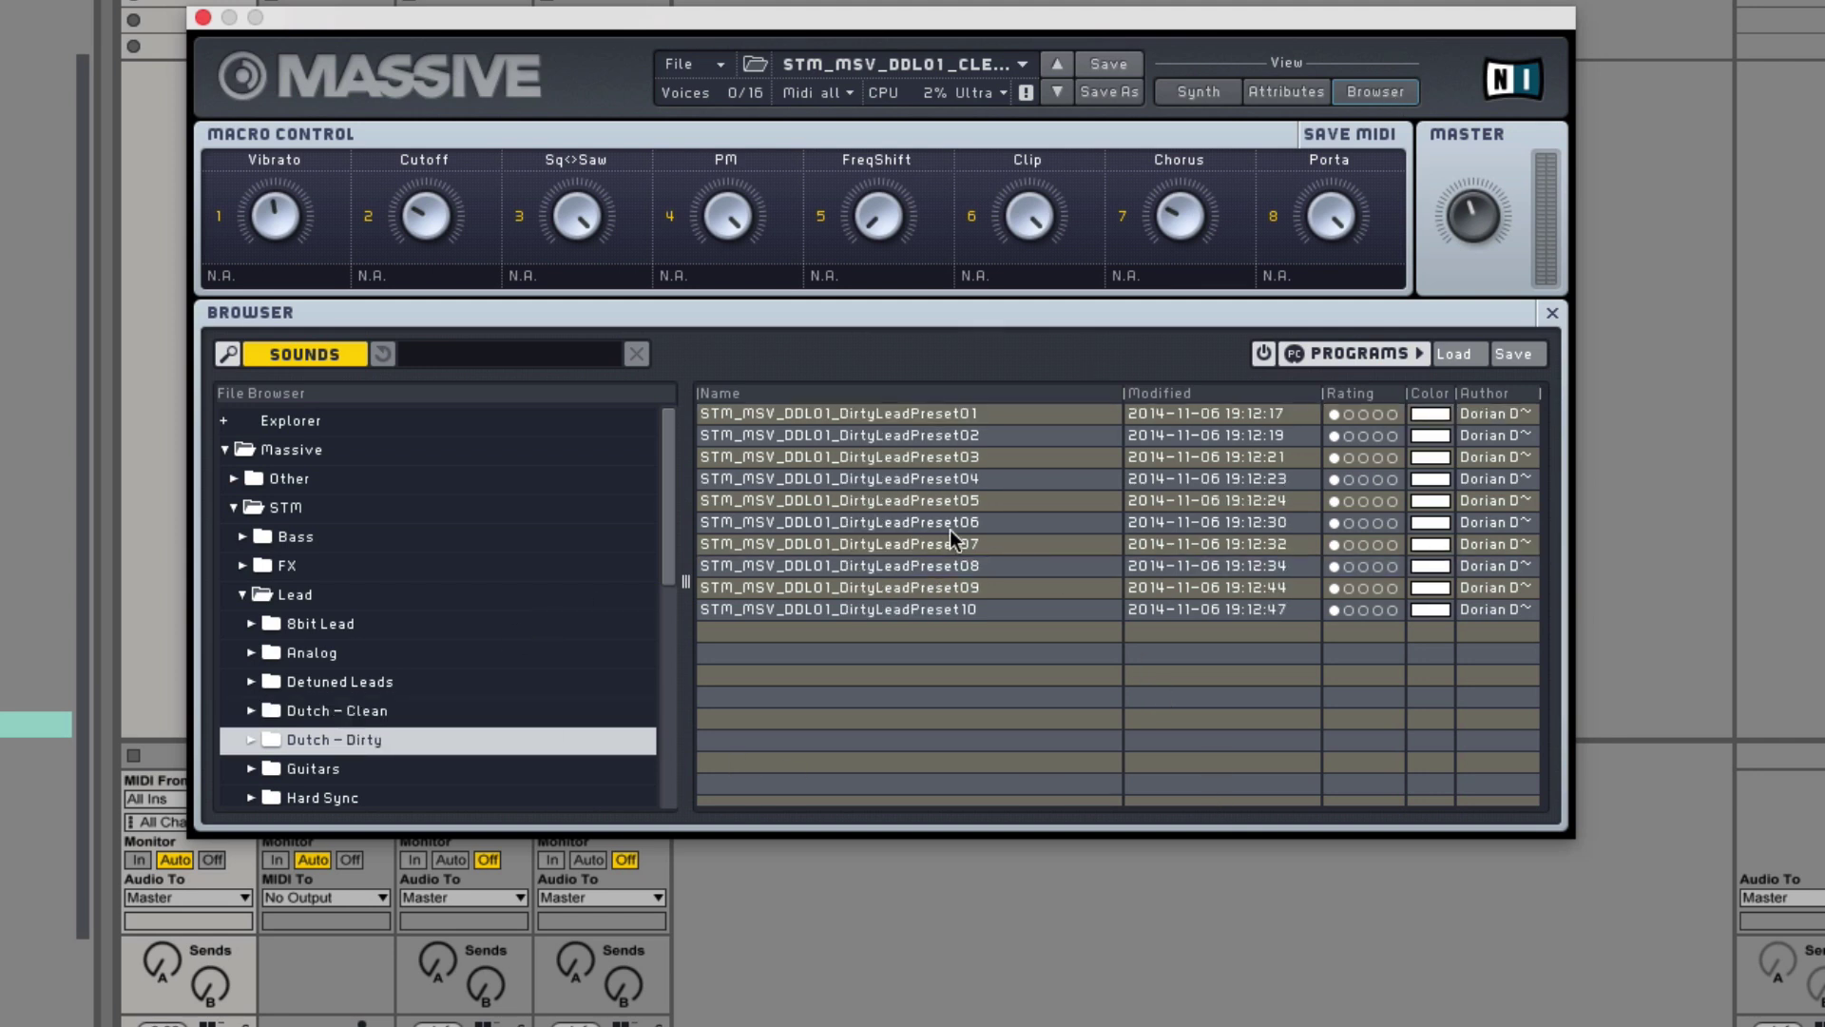
{"action": "left_click", "coordinate": [948, 435]}
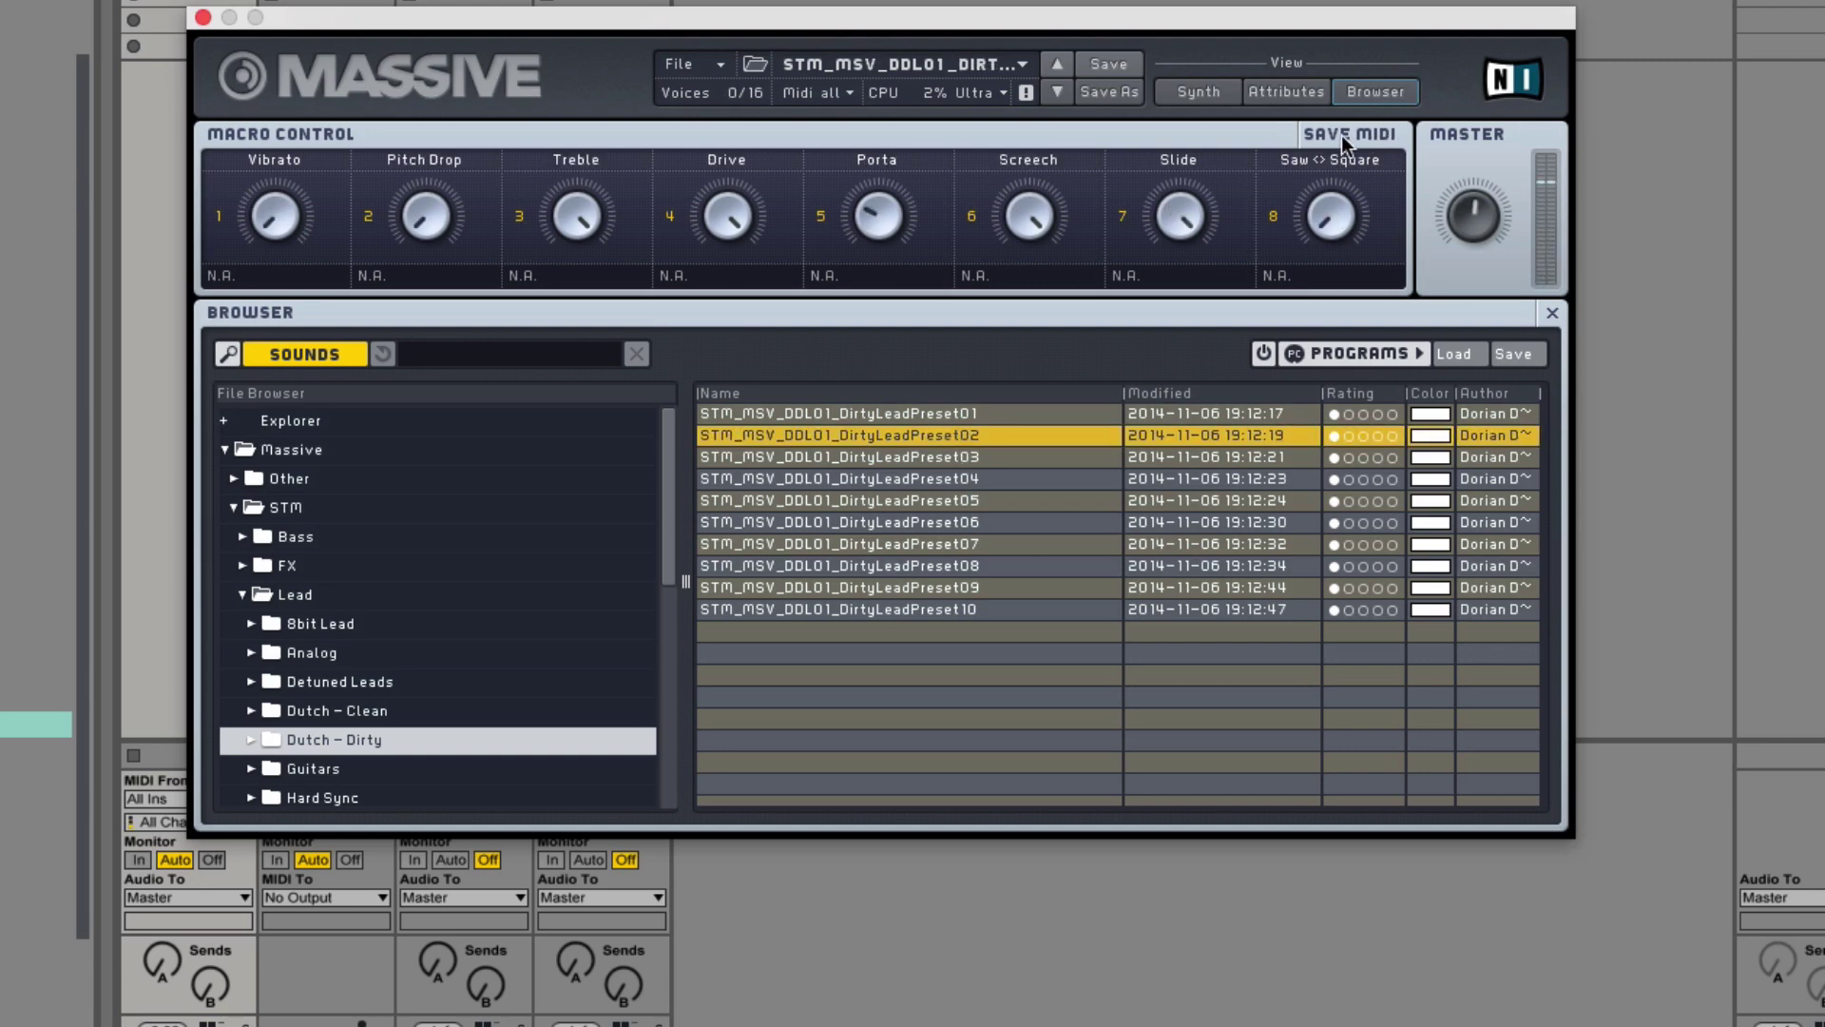
{"action": "left_click", "coordinate": [1205, 92]}
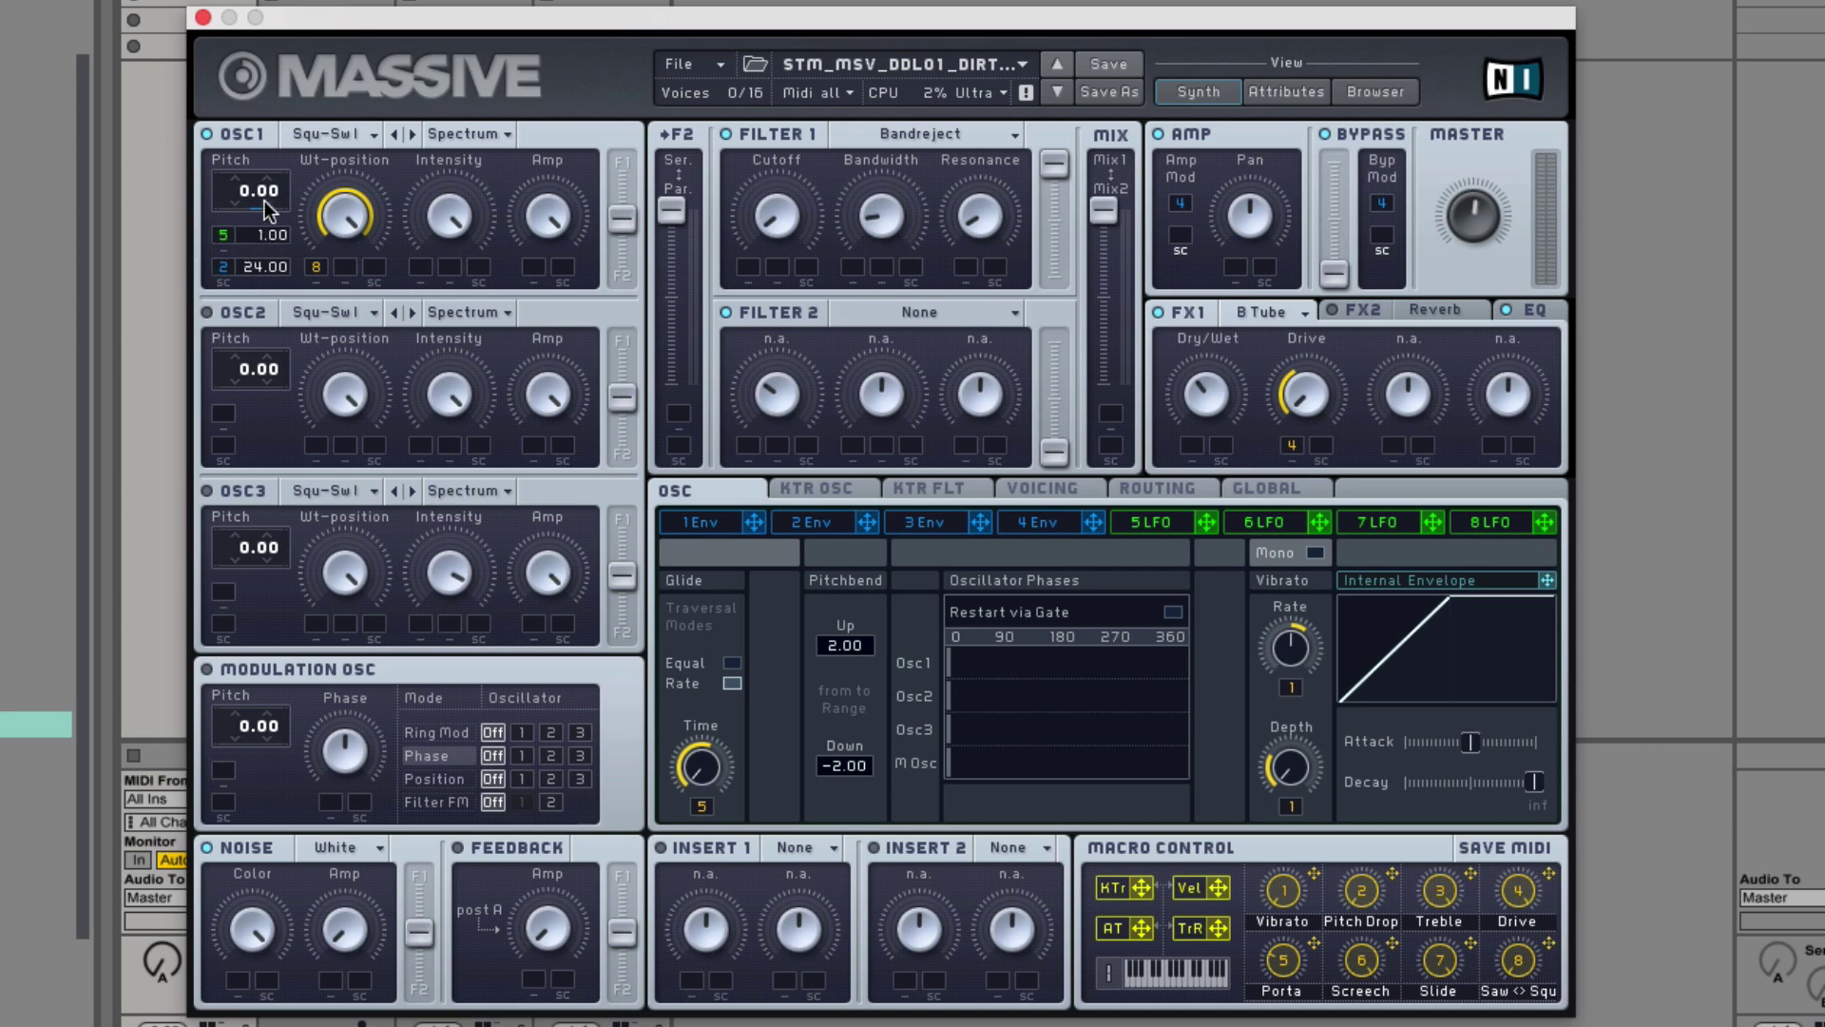
- Check LFO 5 and extend macro 8's modulation of OSC1's Wt-position over the knob's full range
{"action": "left_click", "coordinate": [1152, 522]}
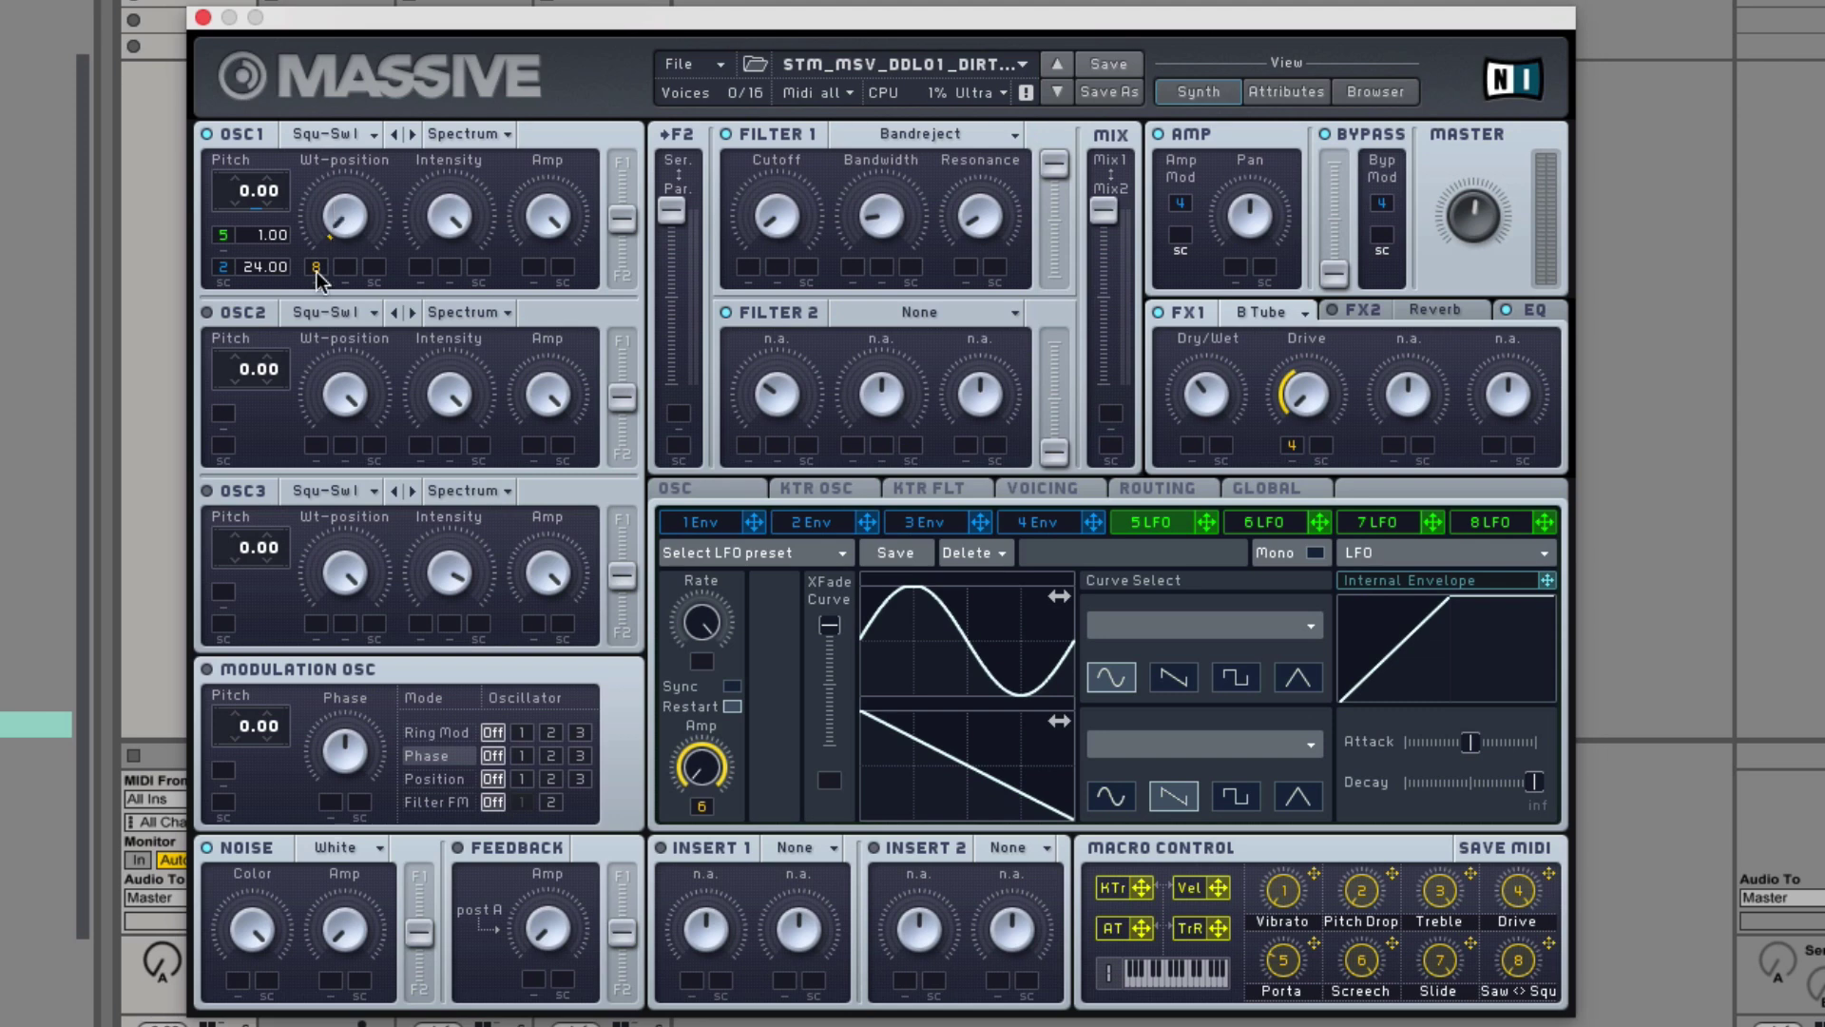
{"action": "left_click_drag", "start_coordinate": [316, 272], "coordinate": [317, 272]}
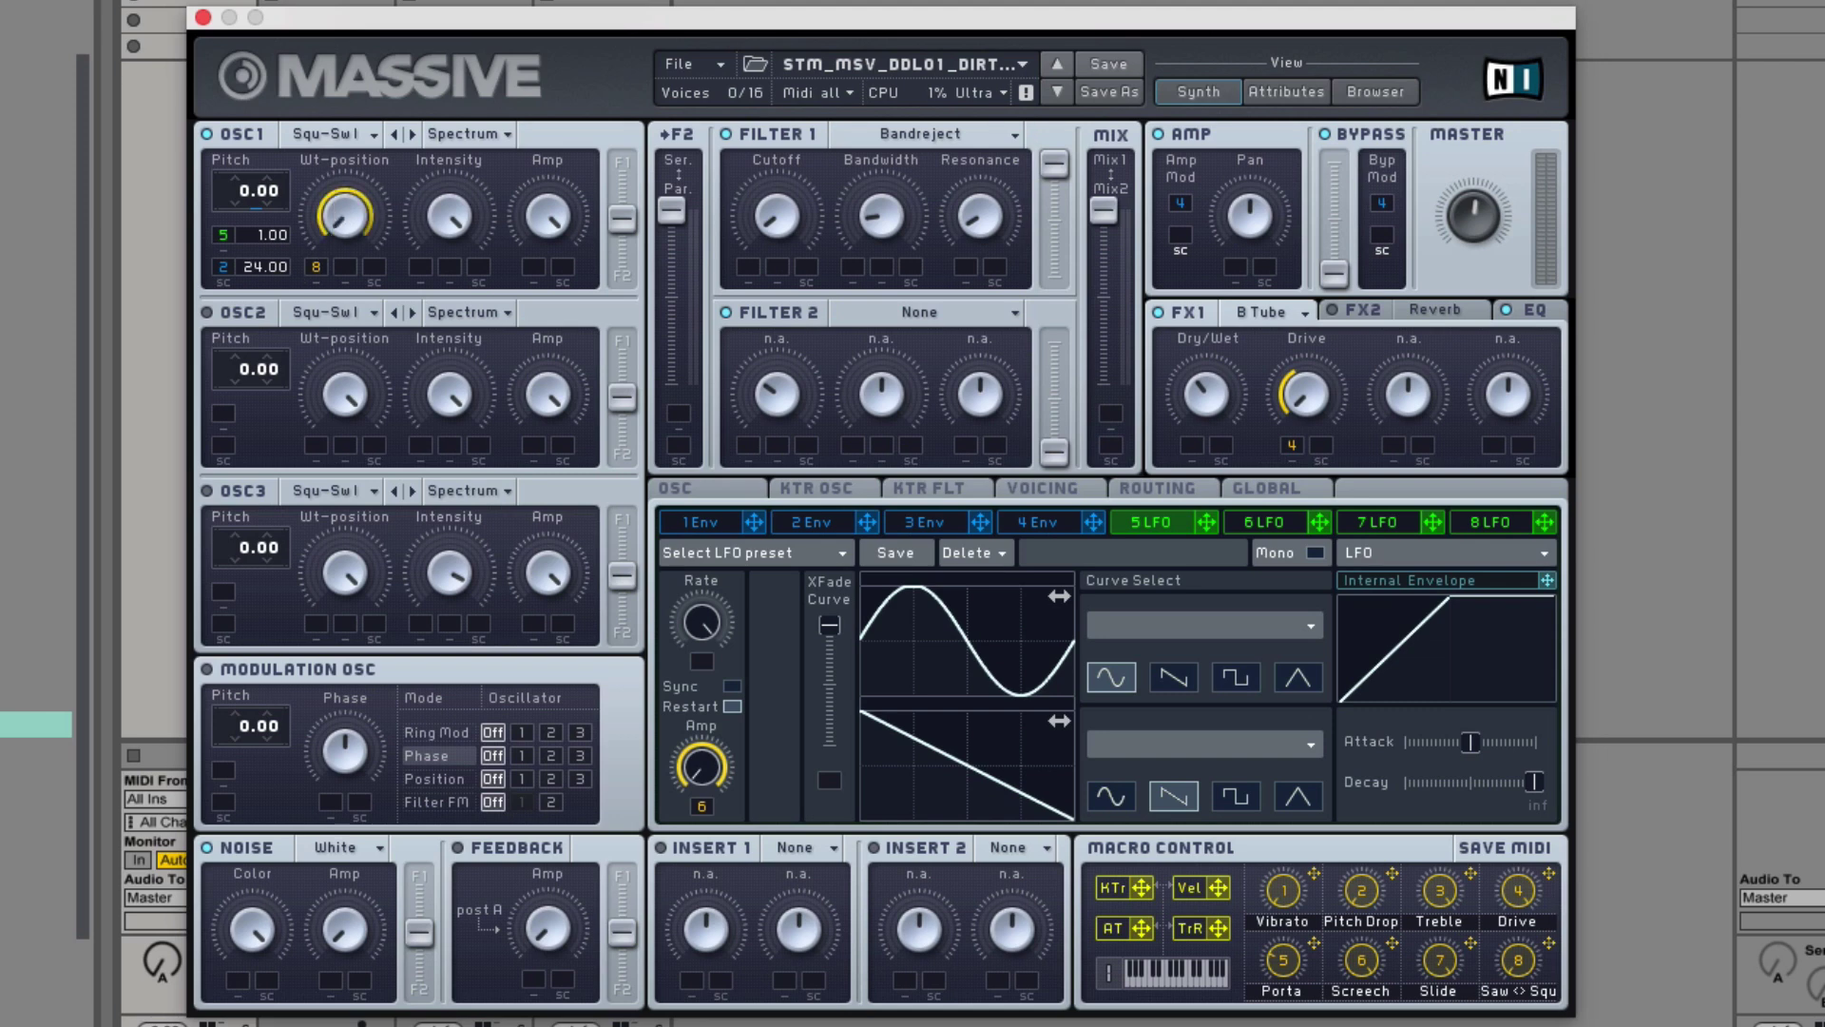
- Rename macro control 8 as Sq<>Saw
{"action": "double_click", "coordinate": [1523, 988]}
{"action": "key", "text": "BackSpace"}
{"action": "key", "text": "BackSpace"}
{"action": "key", "text": "BackSpace"}
{"action": "key", "text": "BackSpace"}
{"action": "key", "text": "BackSpace"}
{"action": "key", "text": "BackSpace"}
{"action": "key", "text": "BackSpace"}
{"action": "key", "text": "BackSpace"}
{"action": "key", "text": "BackSpace"}
{"action": "type", "text": "q<>Saw"}
{"action": "key", "text": "Return"}
- Check Filter 1 and its bandwidth, set the FX2 effect to None and show the EQ settings
{"action": "left_click", "coordinate": [728, 134]}
{"action": "mouse_move", "coordinate": [865, 222]}
{"action": "left_mouse_down"}
{"action": "mouse_move", "coordinate": [864, 144]}
{"action": "mouse_move", "coordinate": [846, 212]}
{"action": "left_mouse_up"}
{"action": "left_click", "coordinate": [1401, 309]}
{"action": "left_click", "coordinate": [1440, 312]}
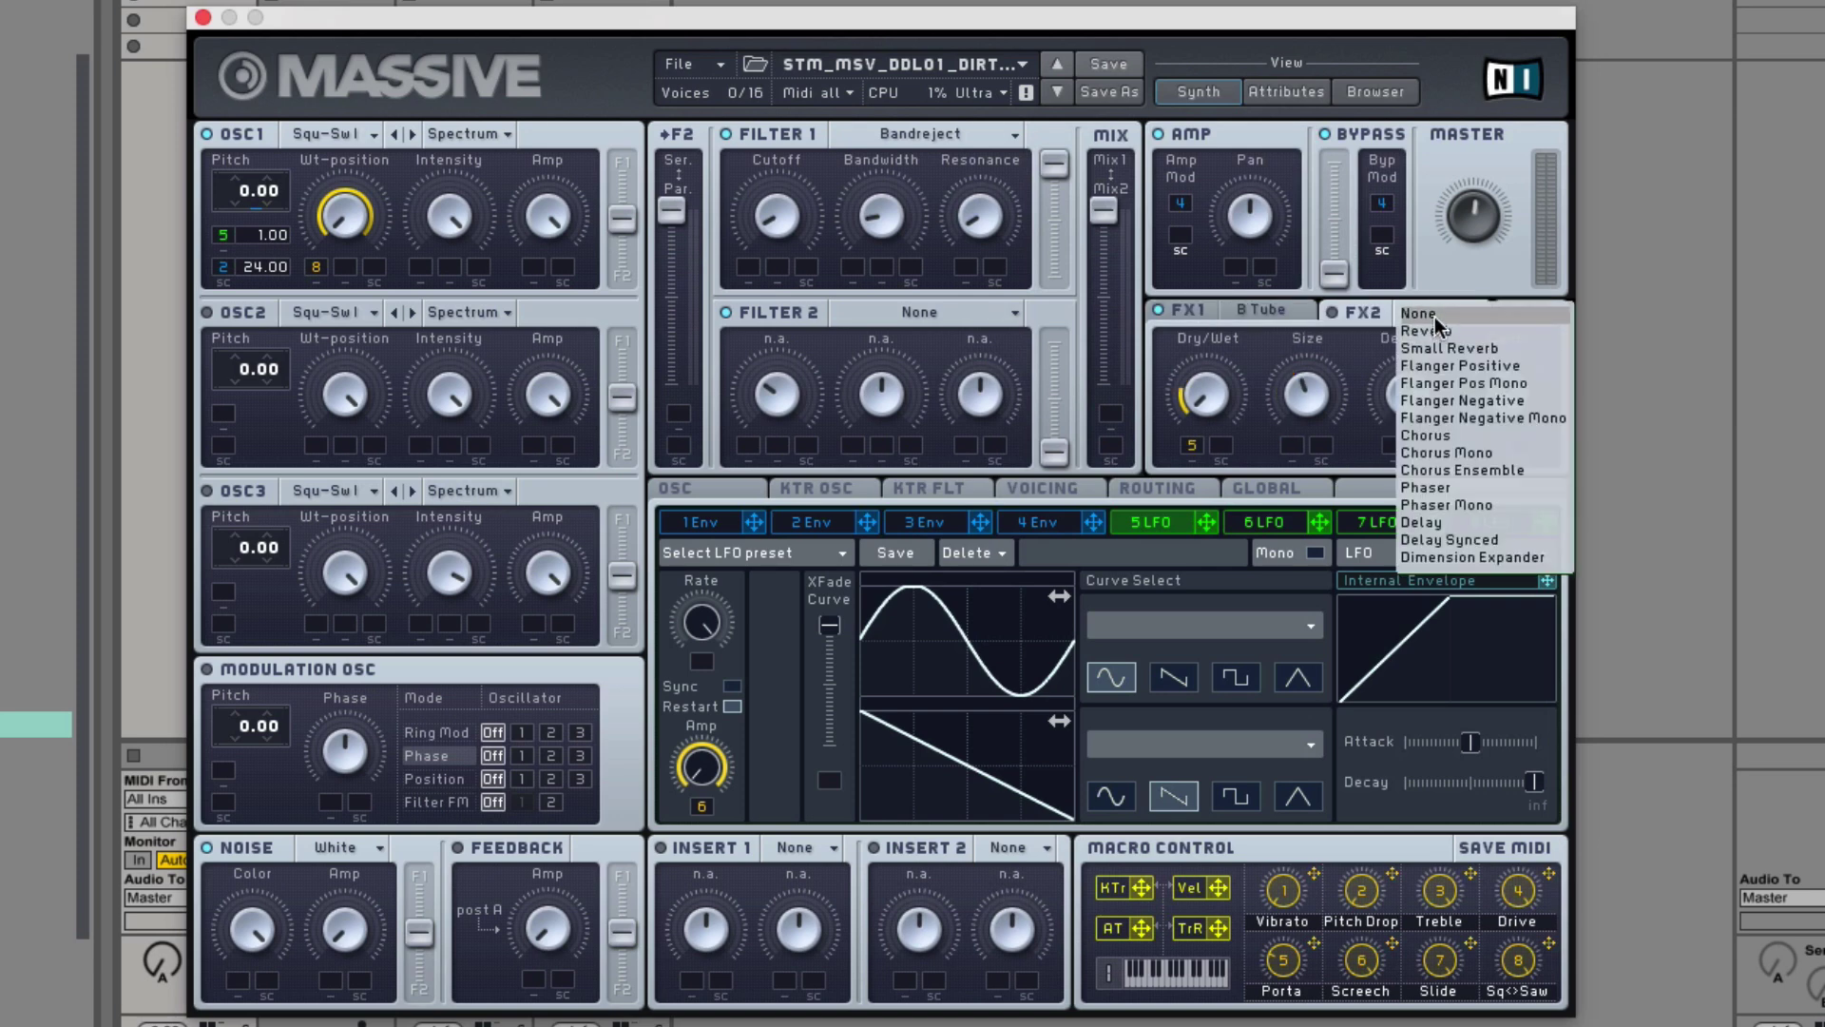
{"action": "left_click", "coordinate": [1435, 313]}
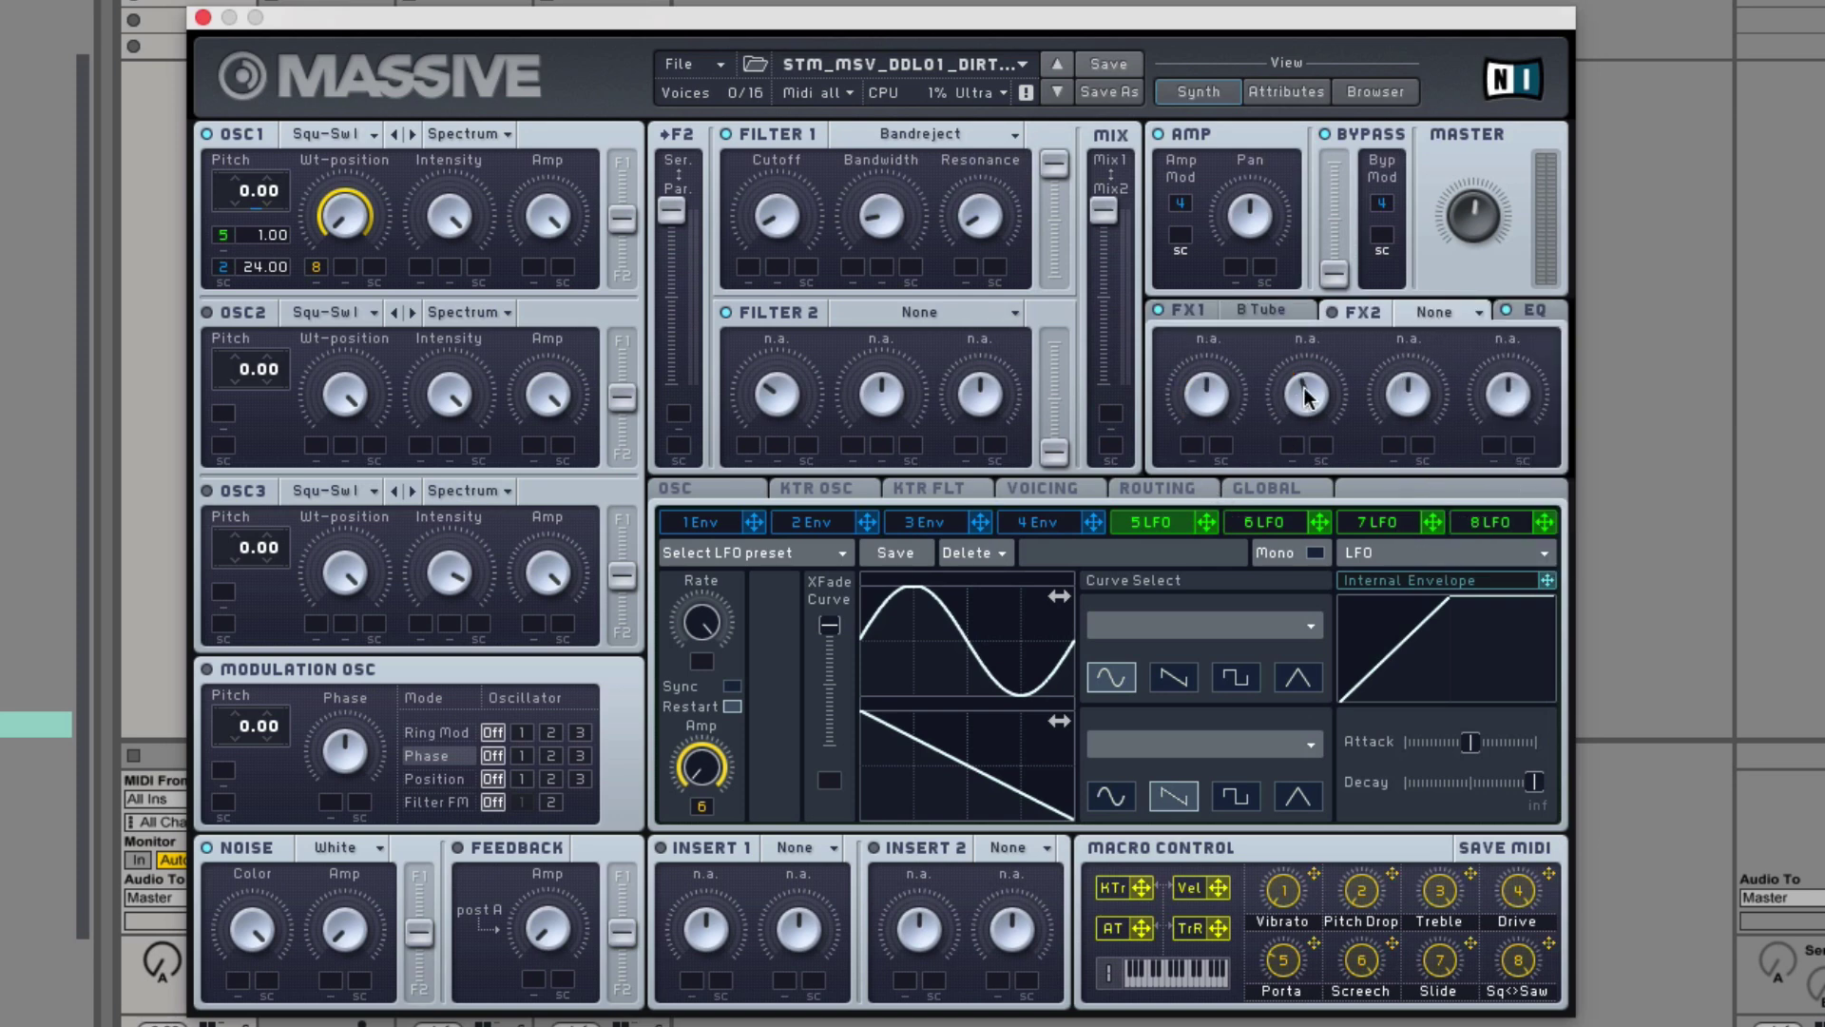
{"action": "left_click", "coordinate": [1550, 313]}
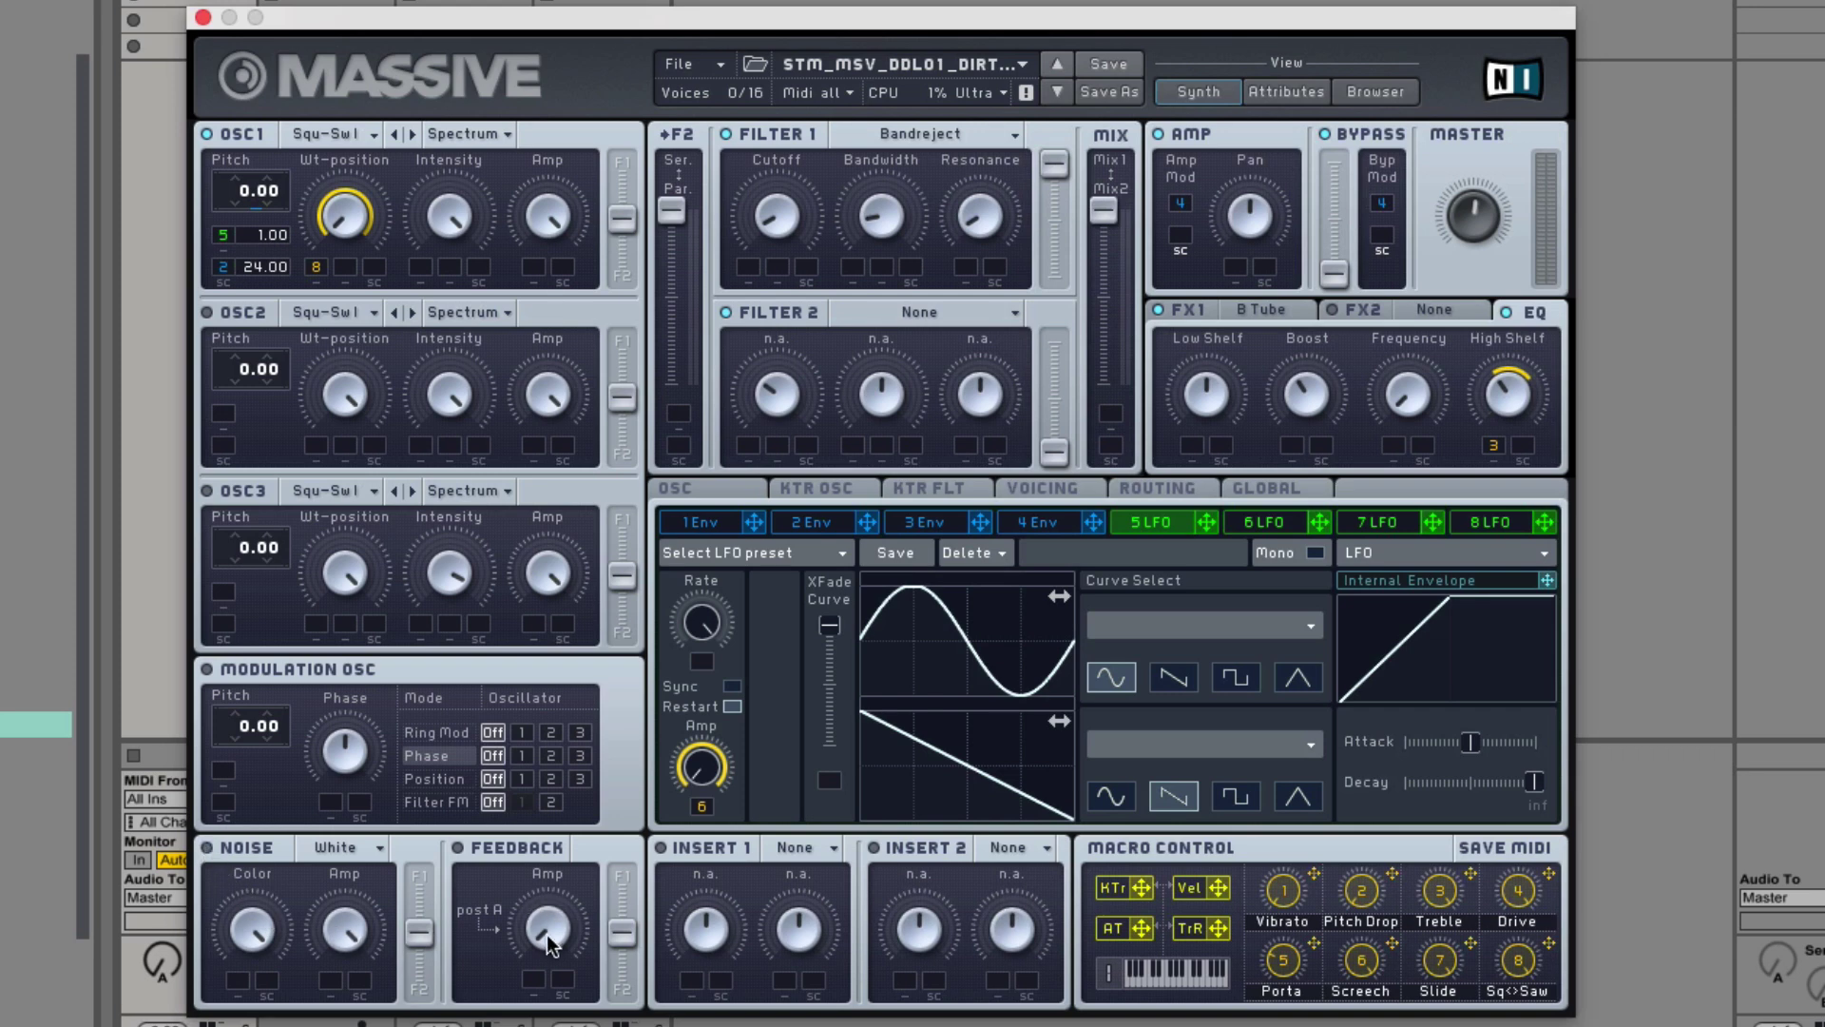
- Examine envelopes 1 to 4 and LFO 5, comparing their shapes, attack, level and release settings and macro assignments
{"action": "left_click", "coordinate": [1034, 520]}
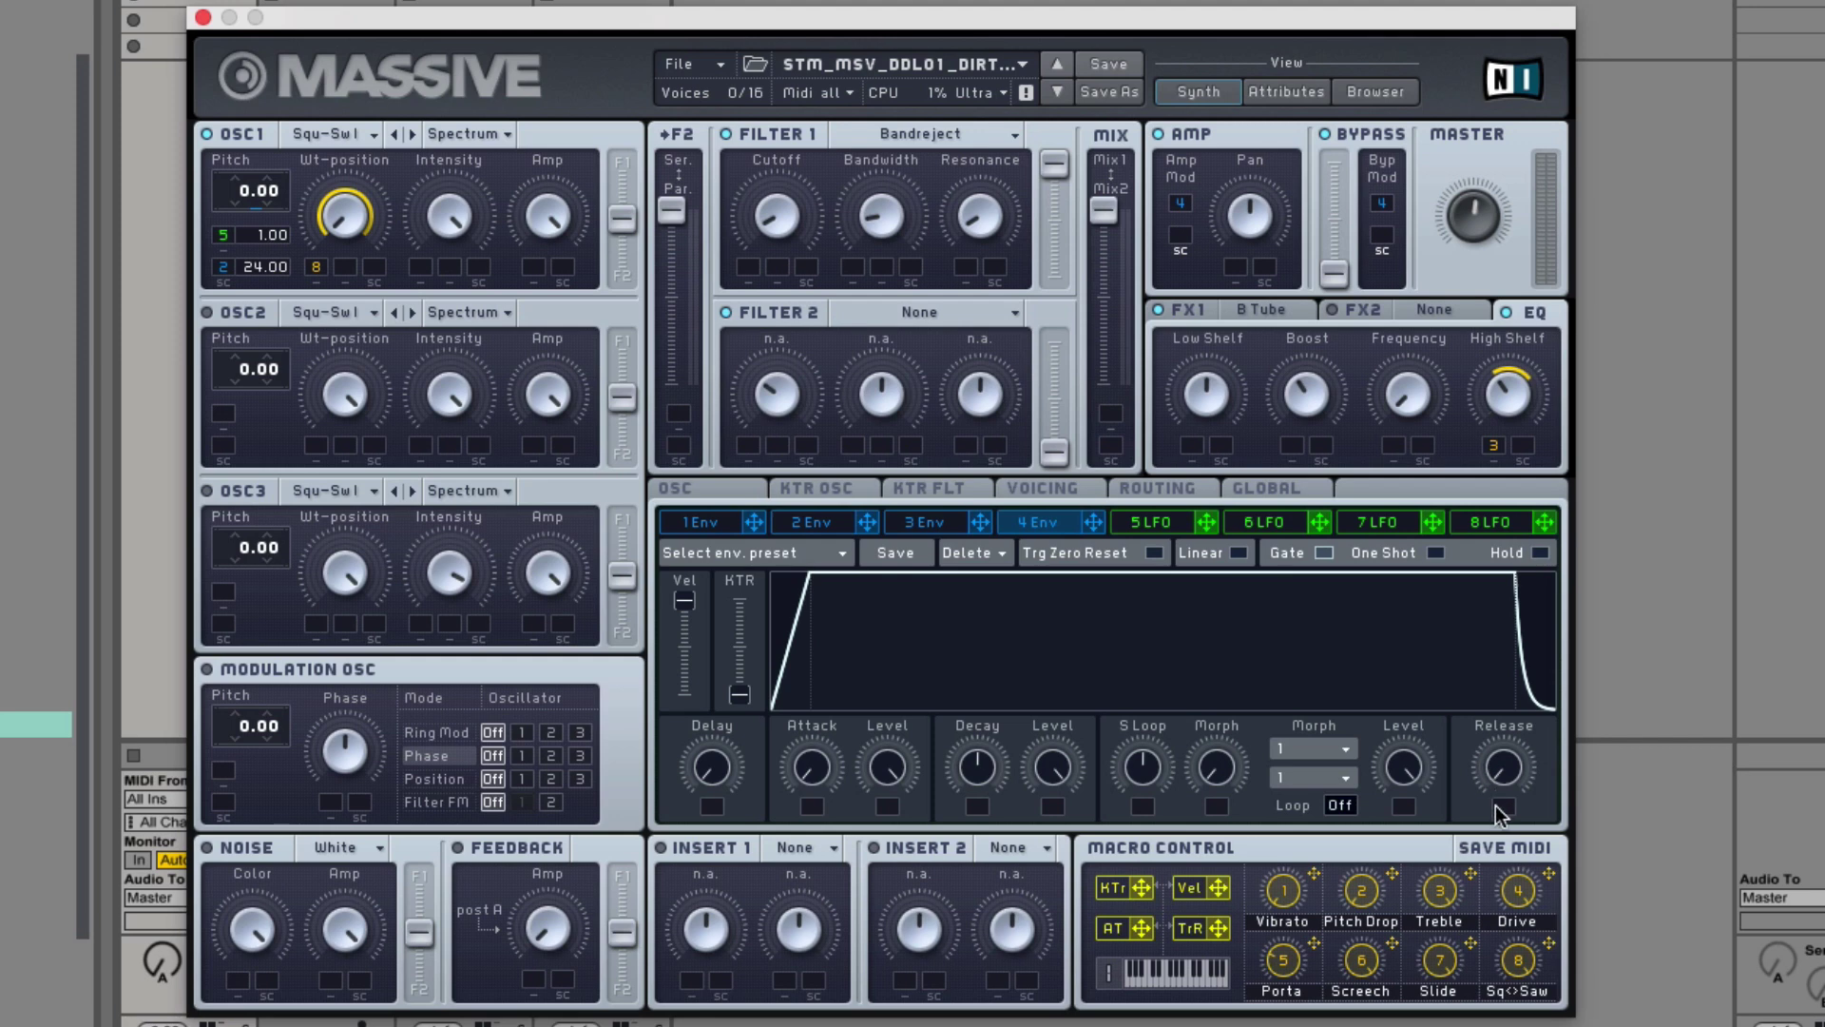
{"action": "left_click", "coordinate": [747, 525]}
{"action": "left_click", "coordinate": [806, 521]}
{"action": "left_click", "coordinate": [892, 519]}
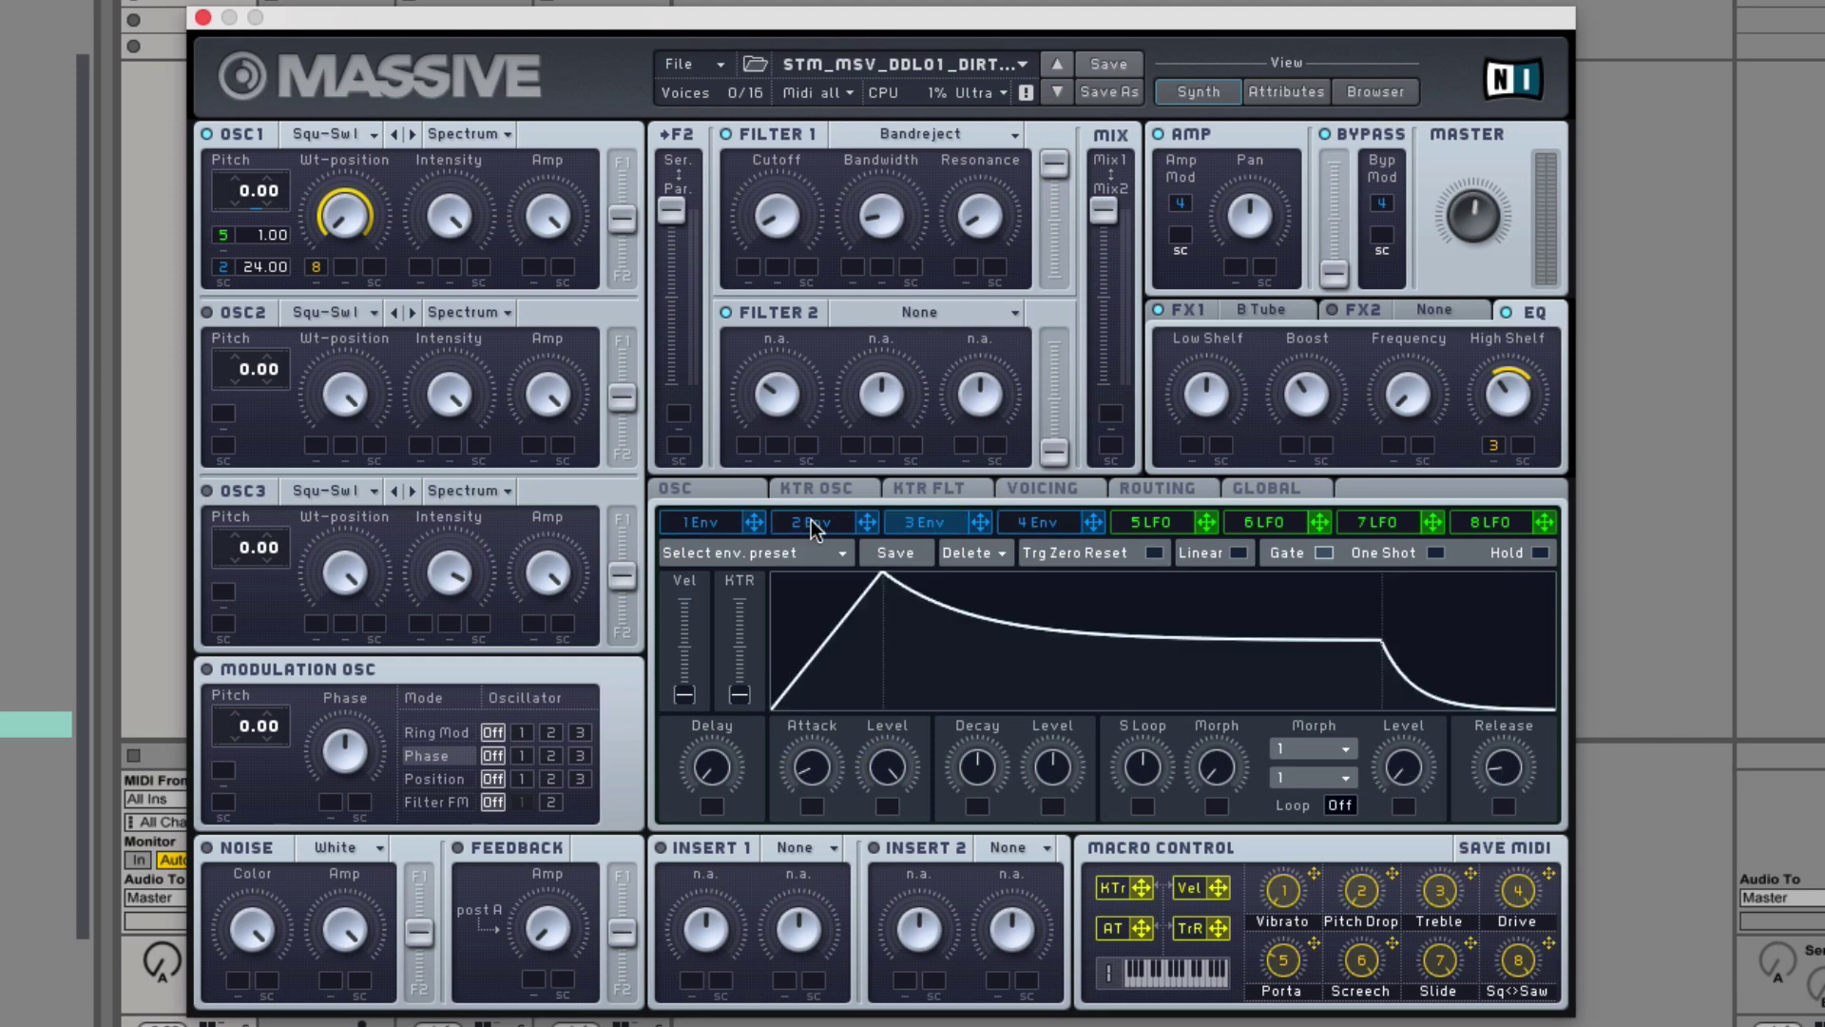
{"action": "left_click", "coordinate": [797, 520]}
{"action": "left_click", "coordinate": [924, 521]}
{"action": "left_click", "coordinate": [819, 531]}
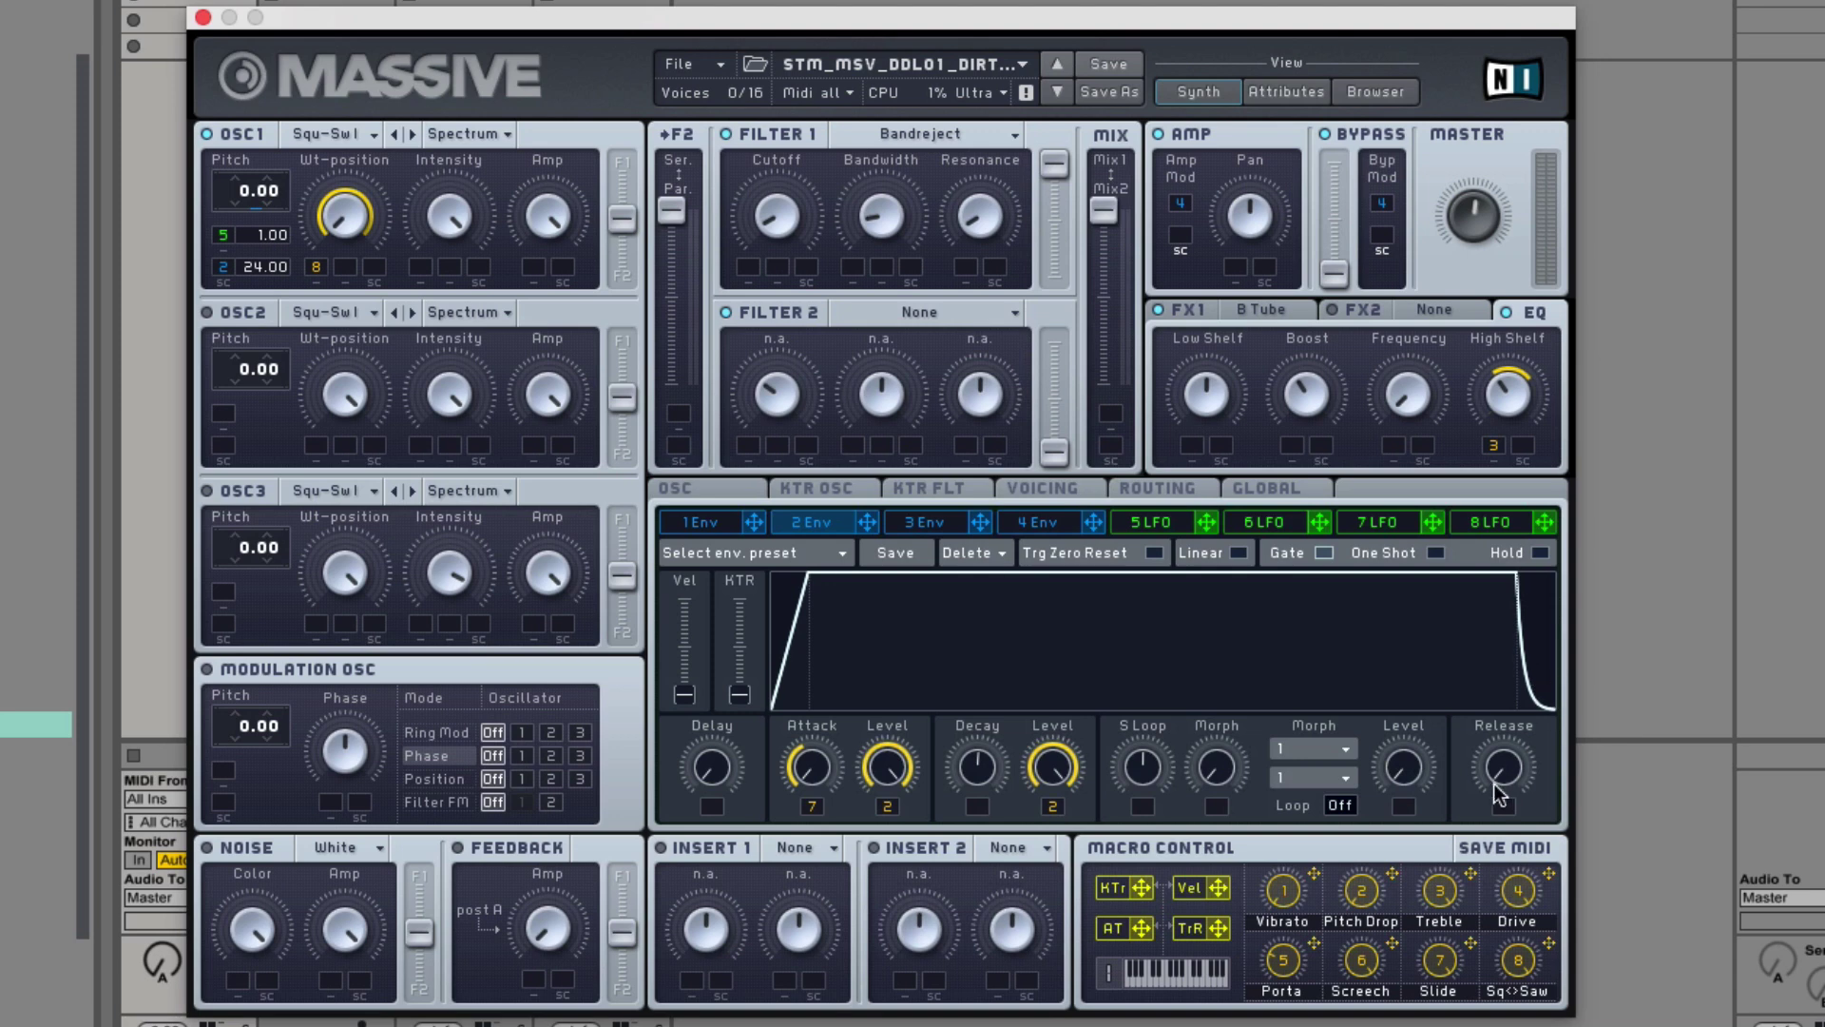
{"action": "left_click", "coordinate": [734, 524]}
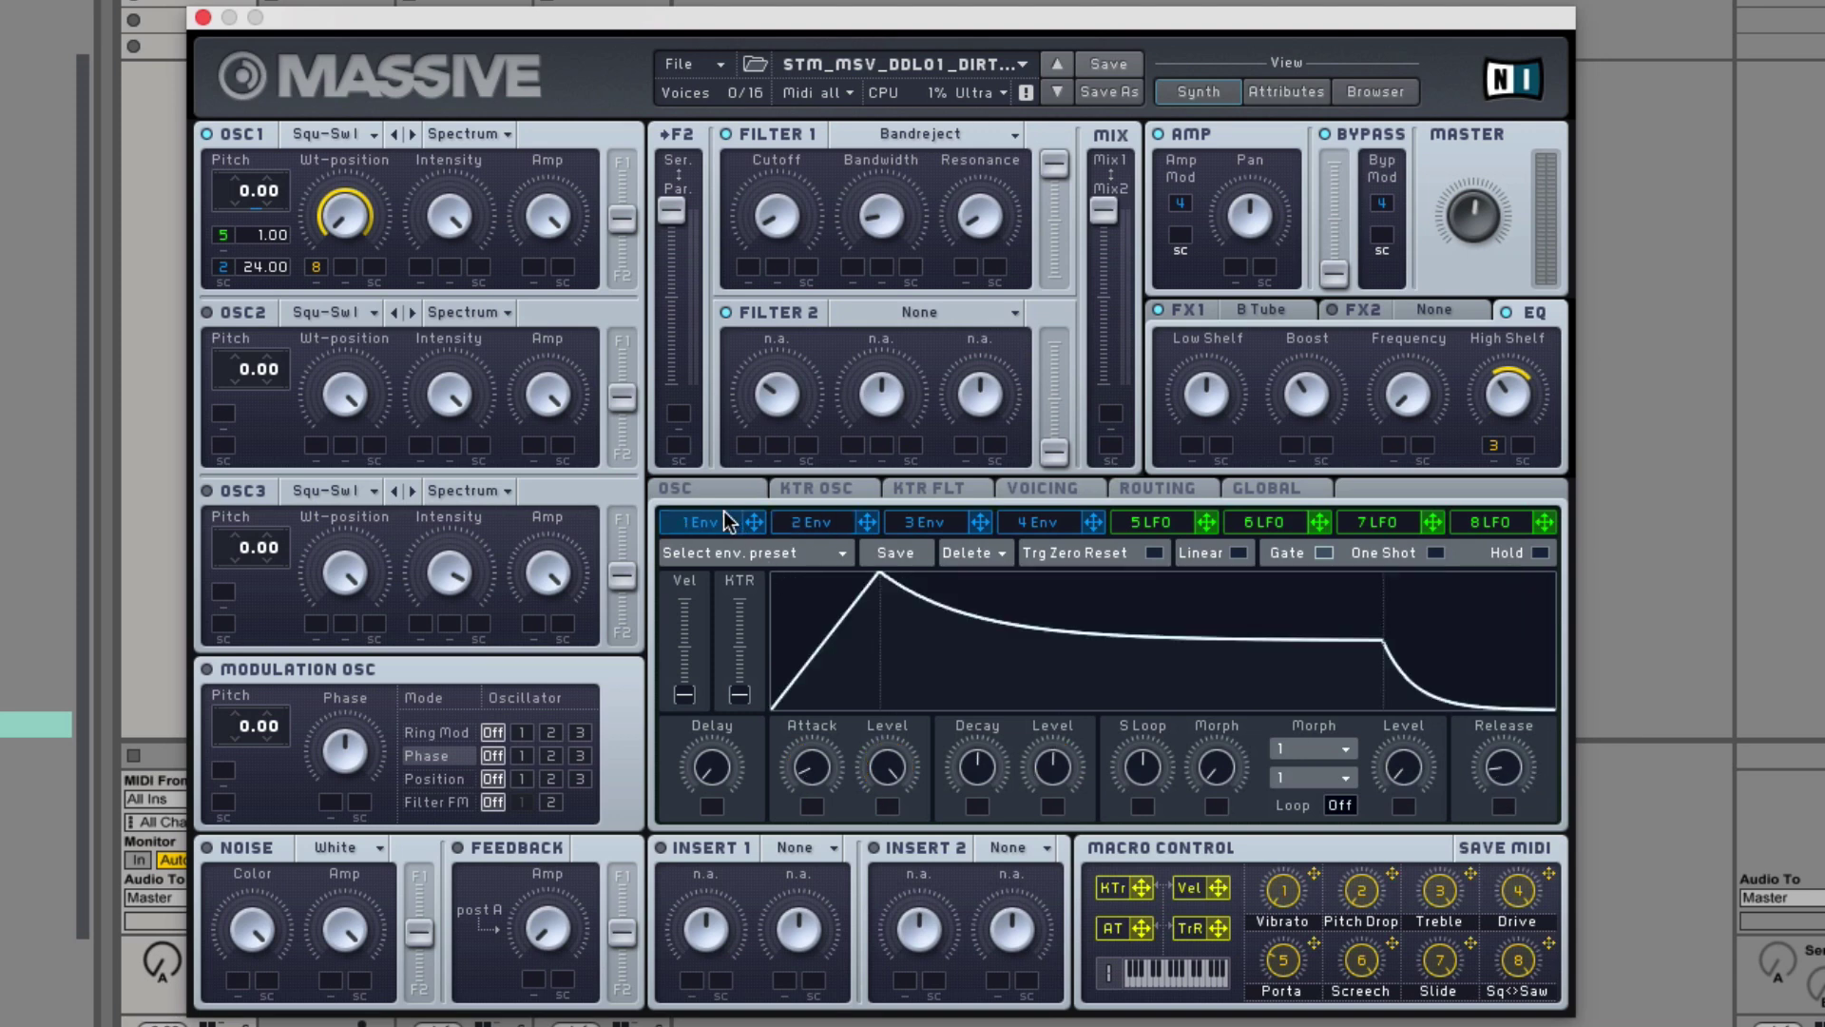
{"action": "left_click", "coordinate": [929, 526]}
{"action": "left_click", "coordinate": [1036, 526]}
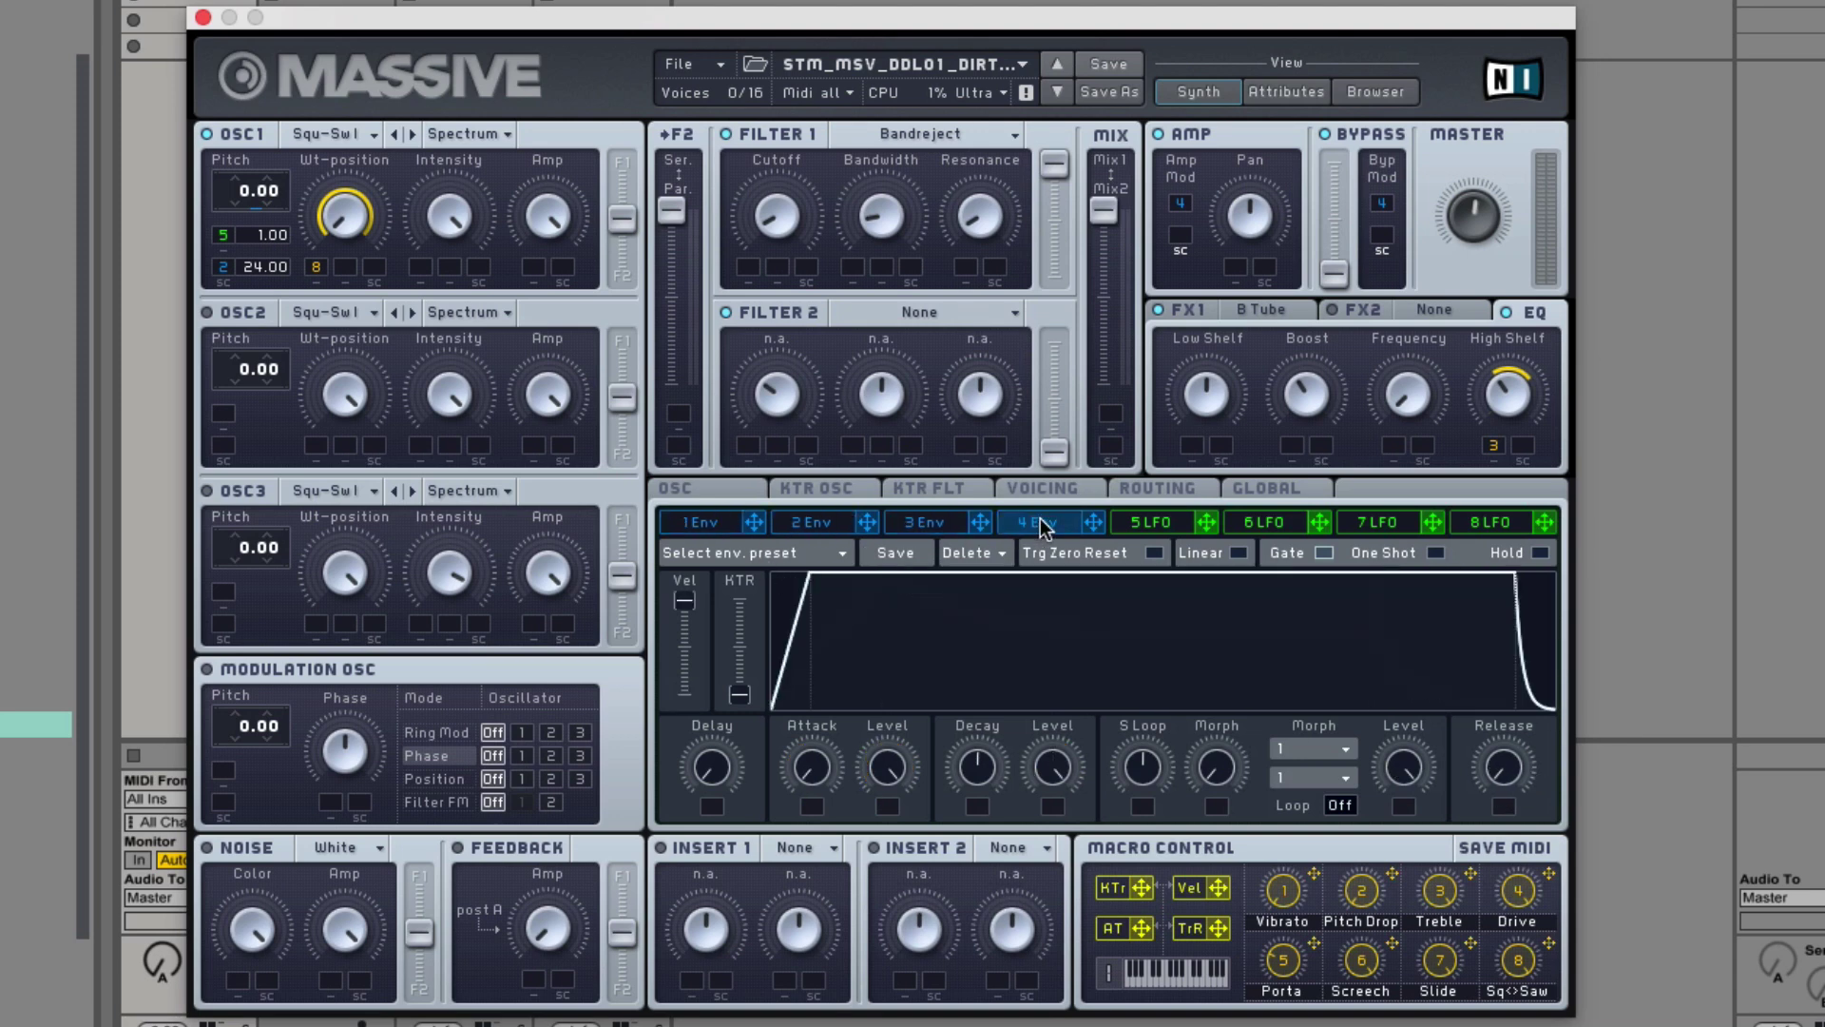
{"action": "left_click", "coordinate": [1169, 526]}
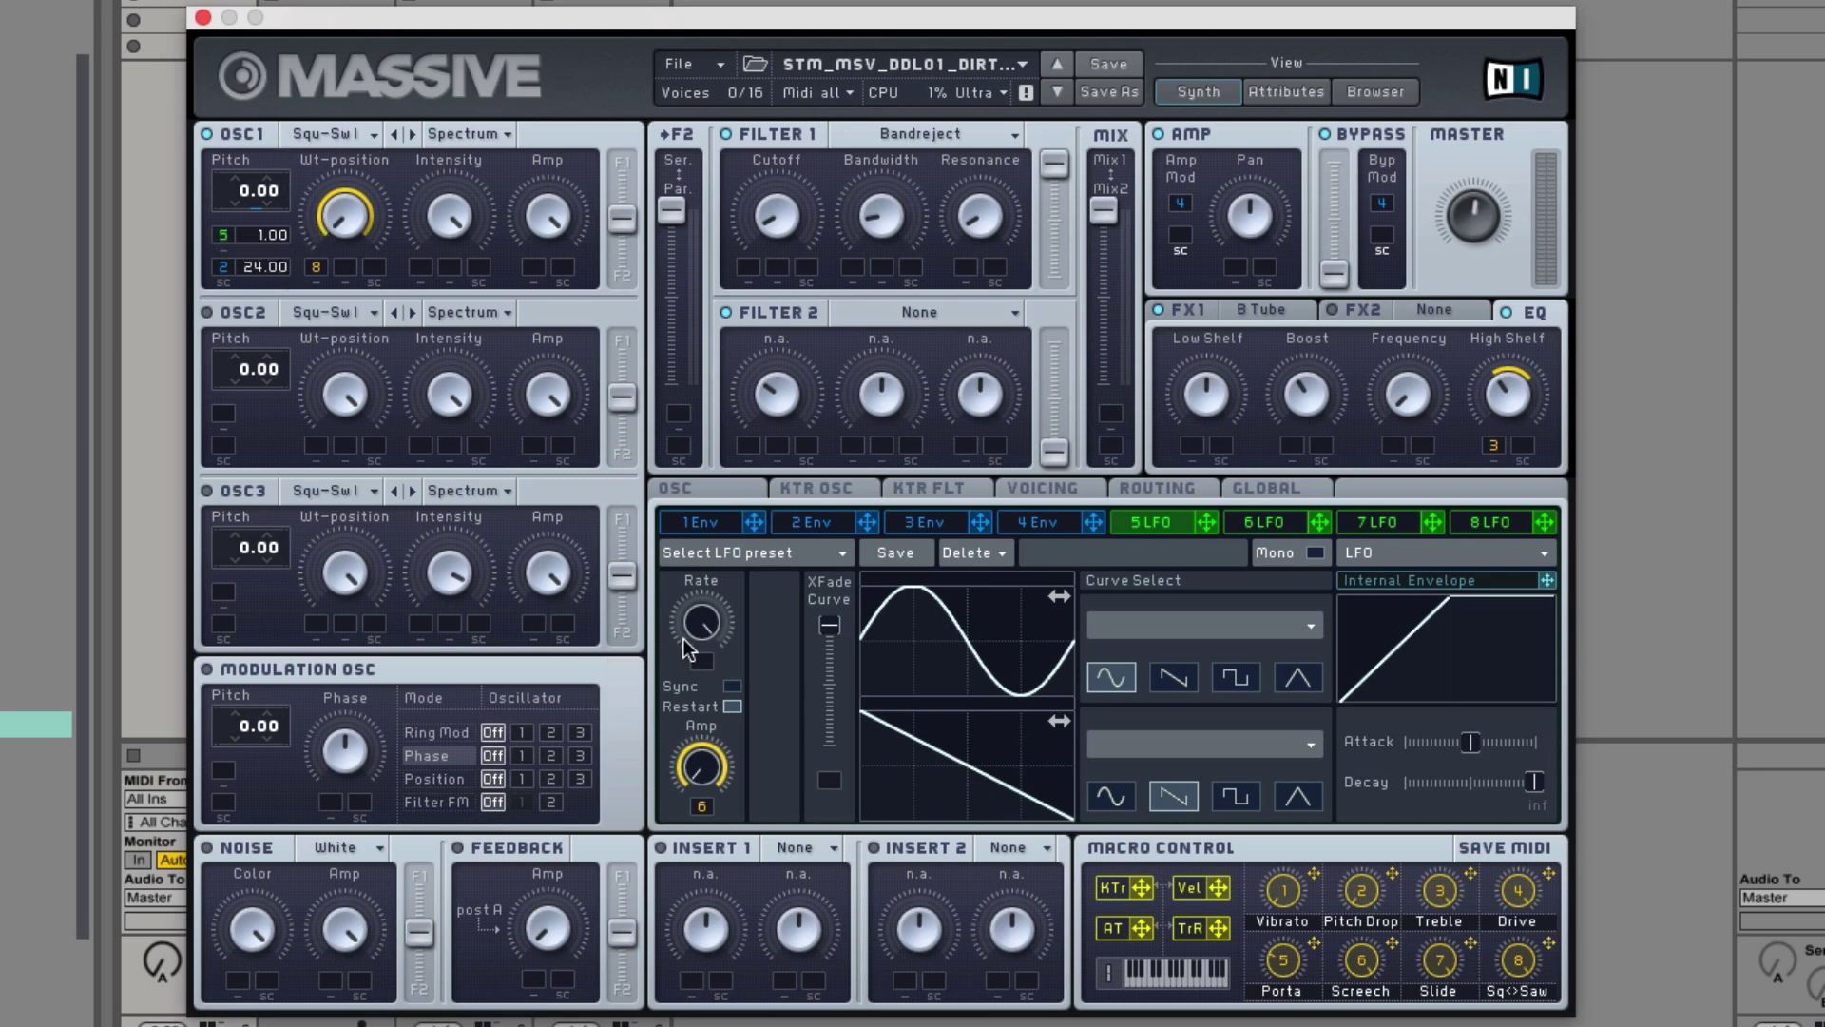
- Examine the oscillator glide and vibrato, the voicing settings and the Pitch Drop macro's link to envelope 2
{"action": "left_click", "coordinate": [709, 485]}
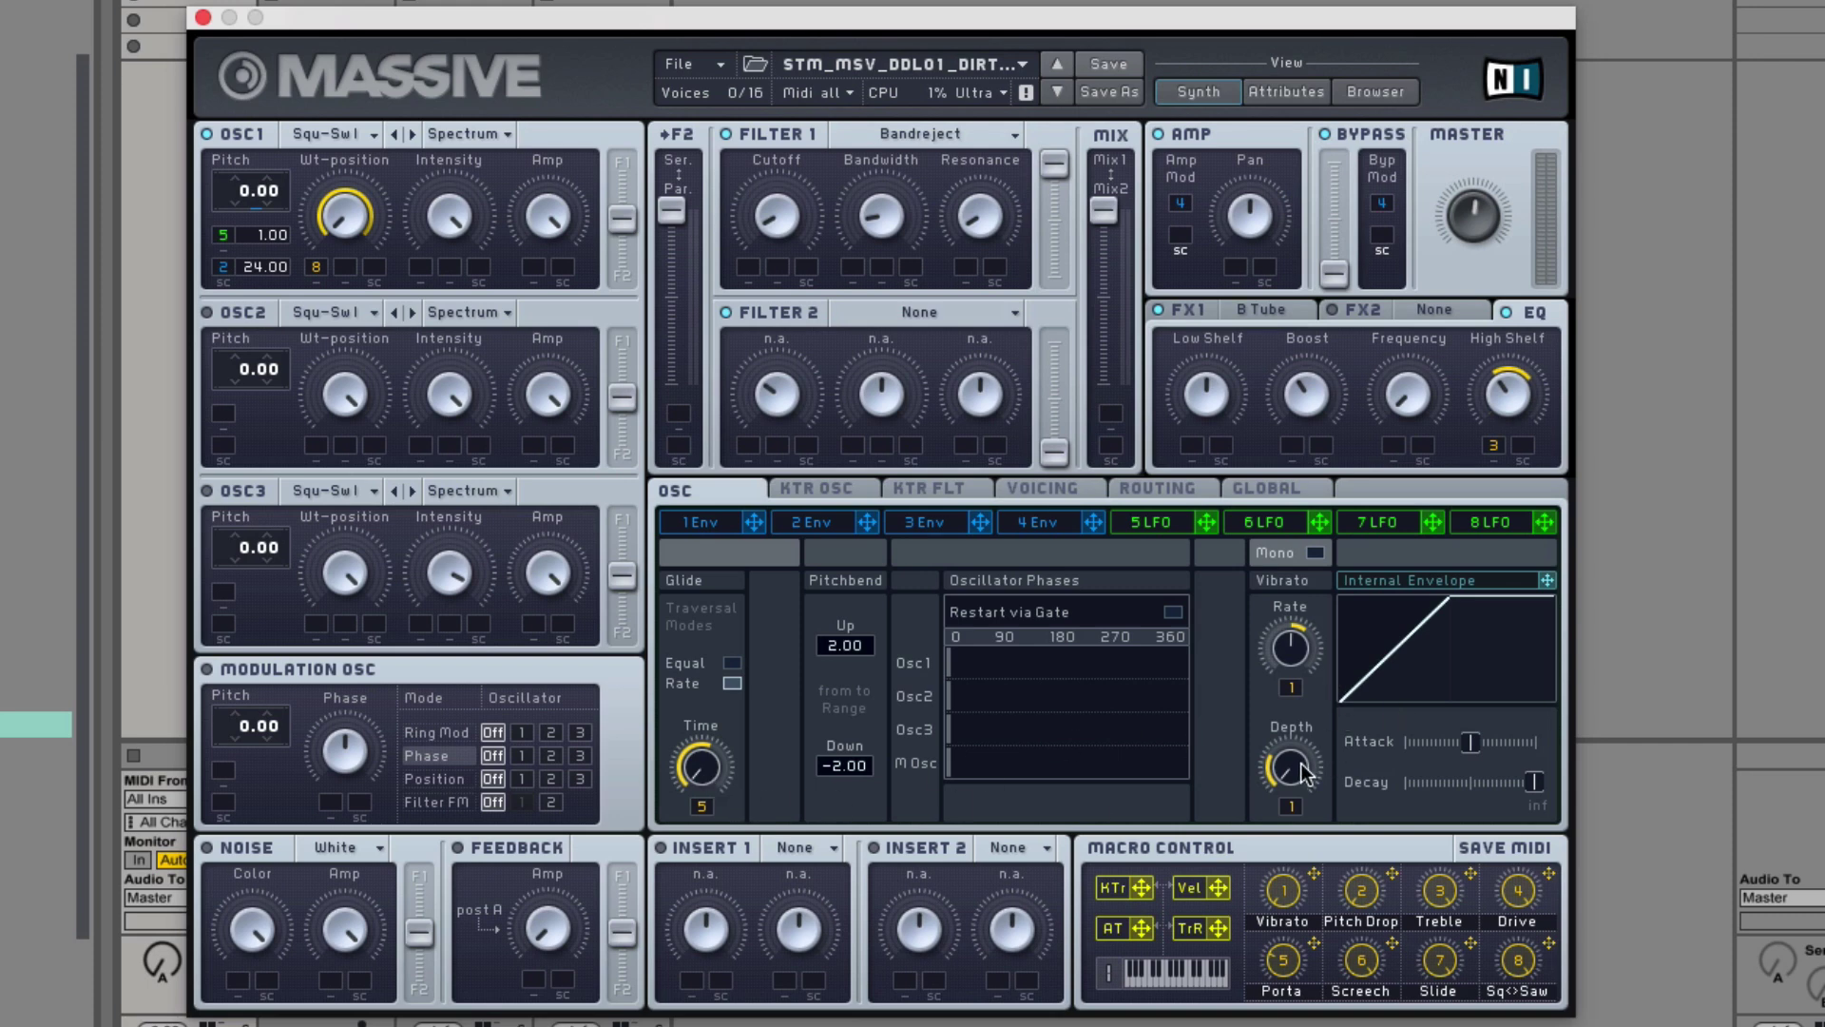
{"action": "left_click", "coordinate": [1049, 489]}
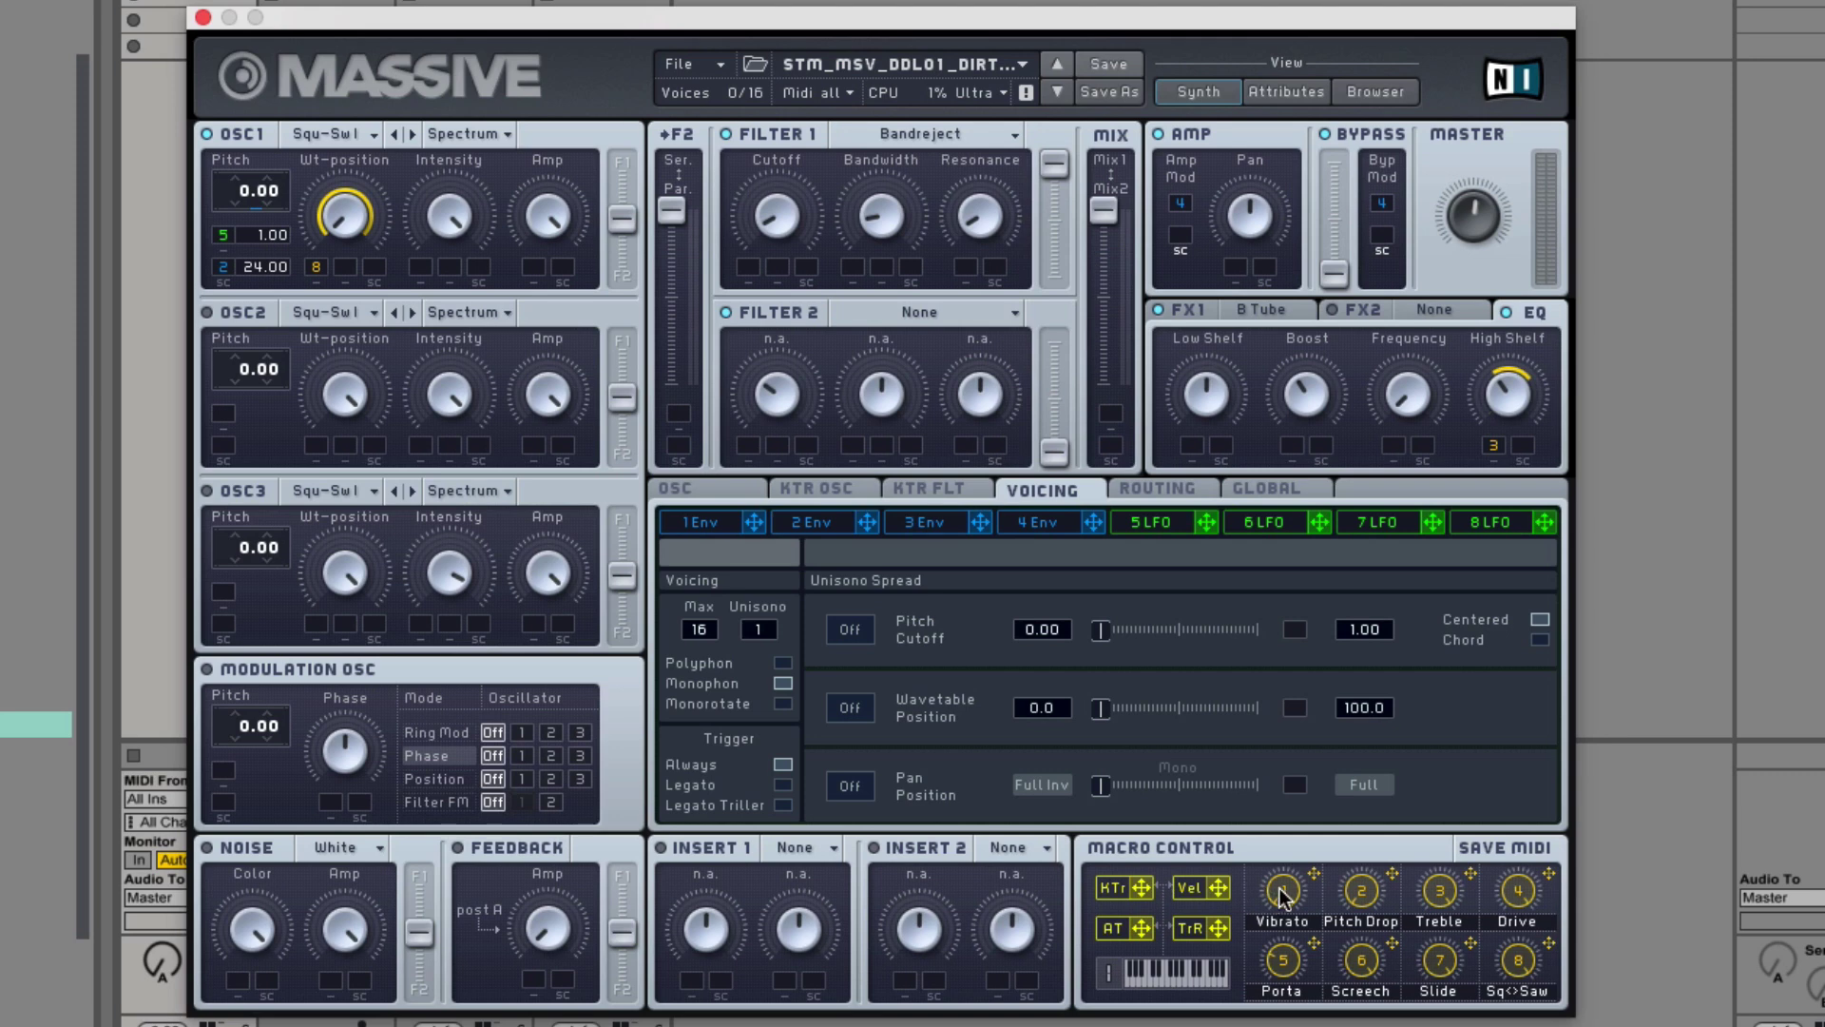
{"action": "left_click", "coordinate": [725, 489]}
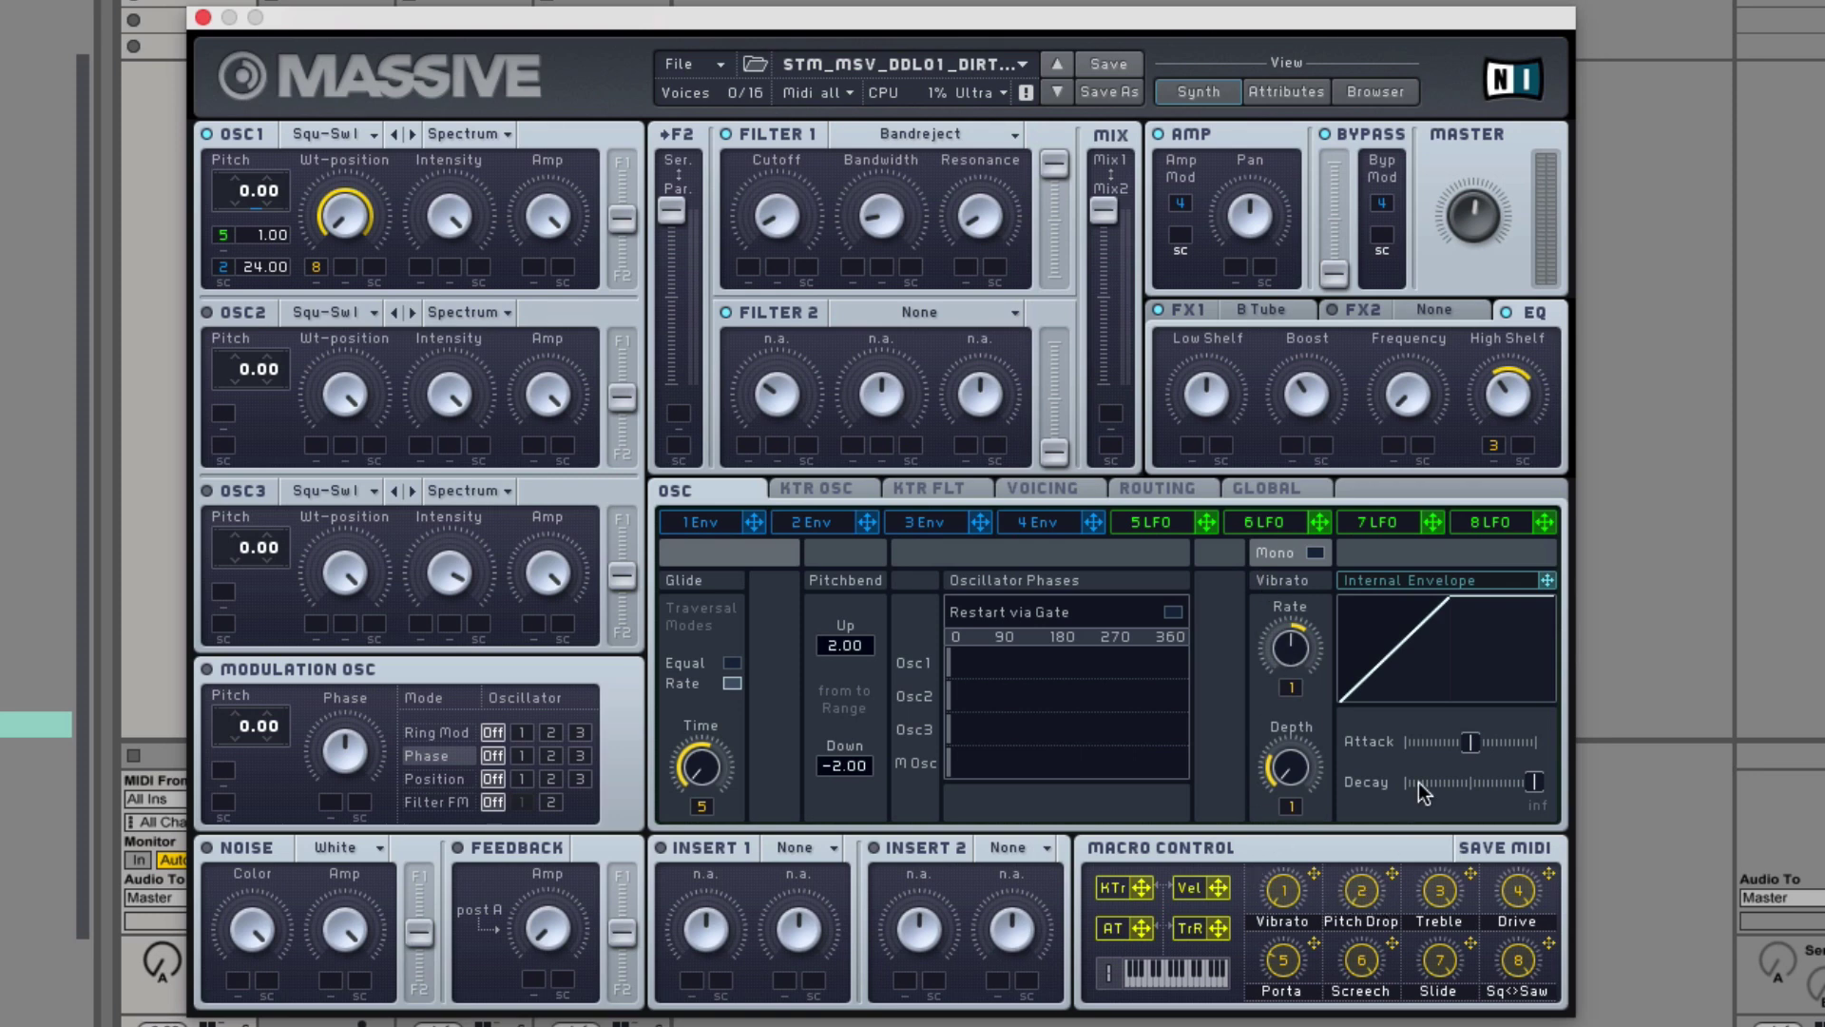
{"action": "left_click", "coordinate": [813, 522]}
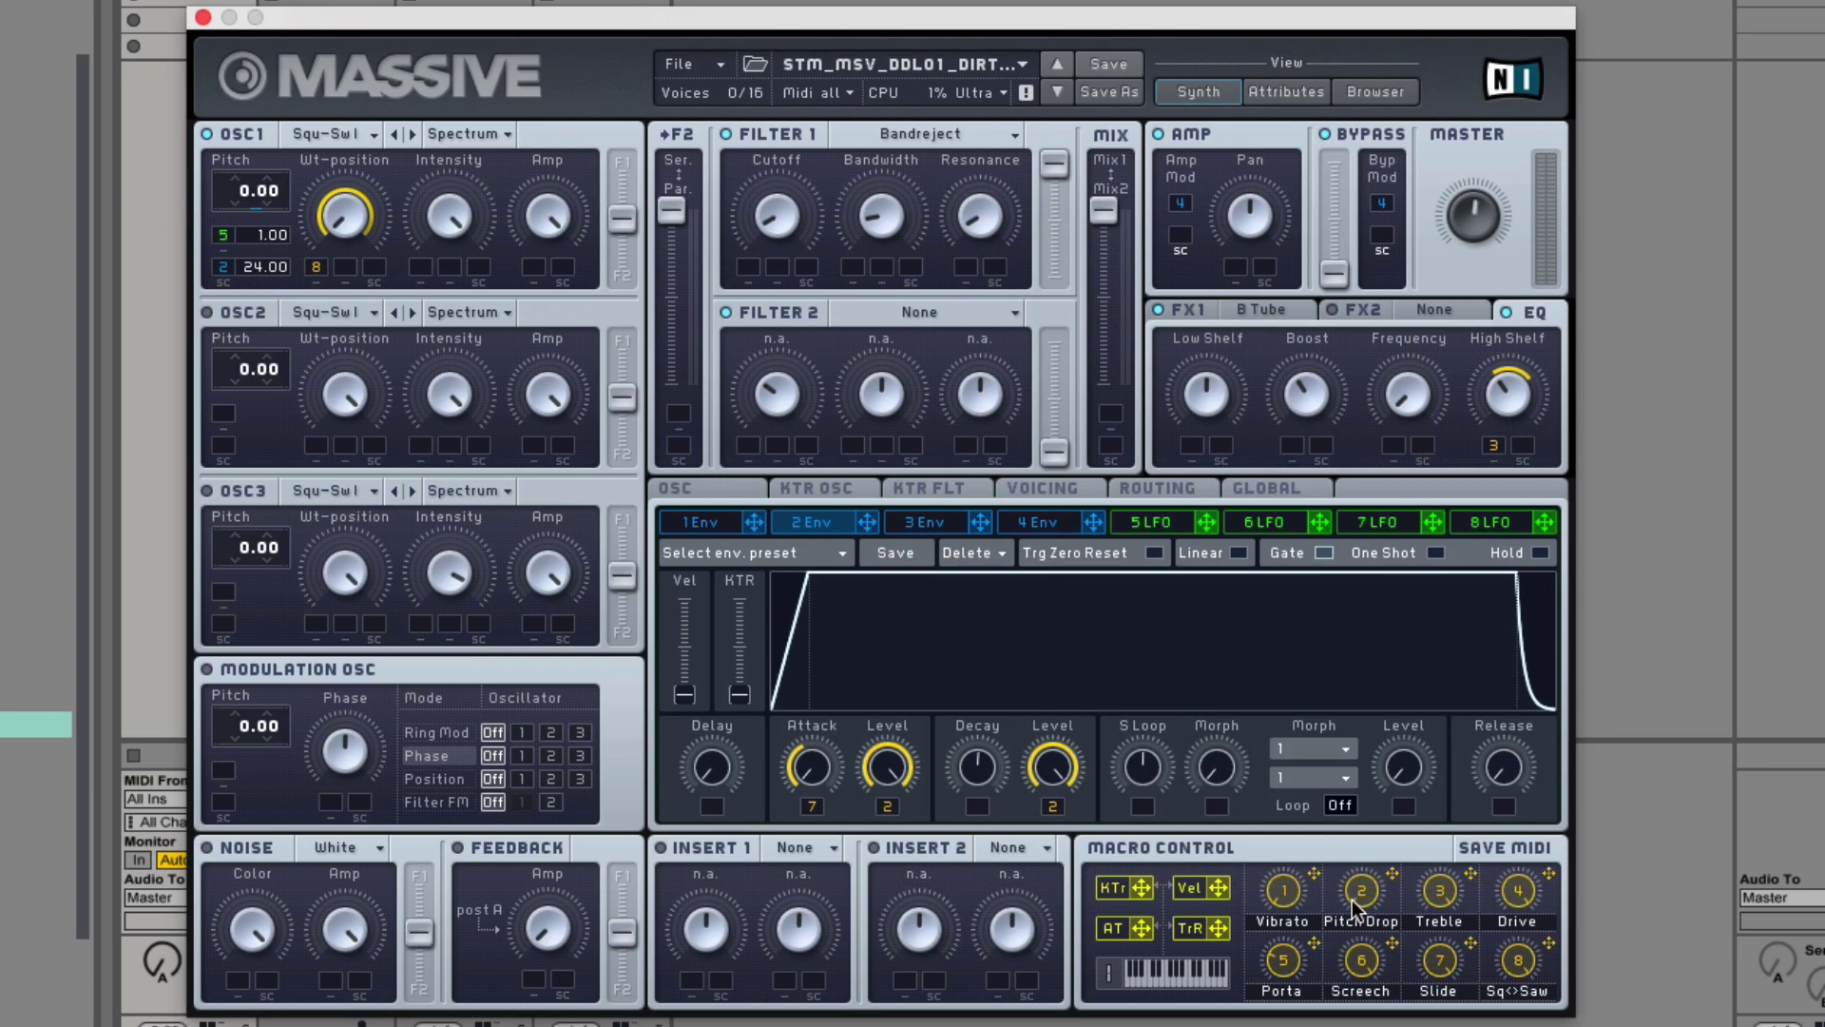
{"action": "left_click", "coordinate": [1756, 778]}
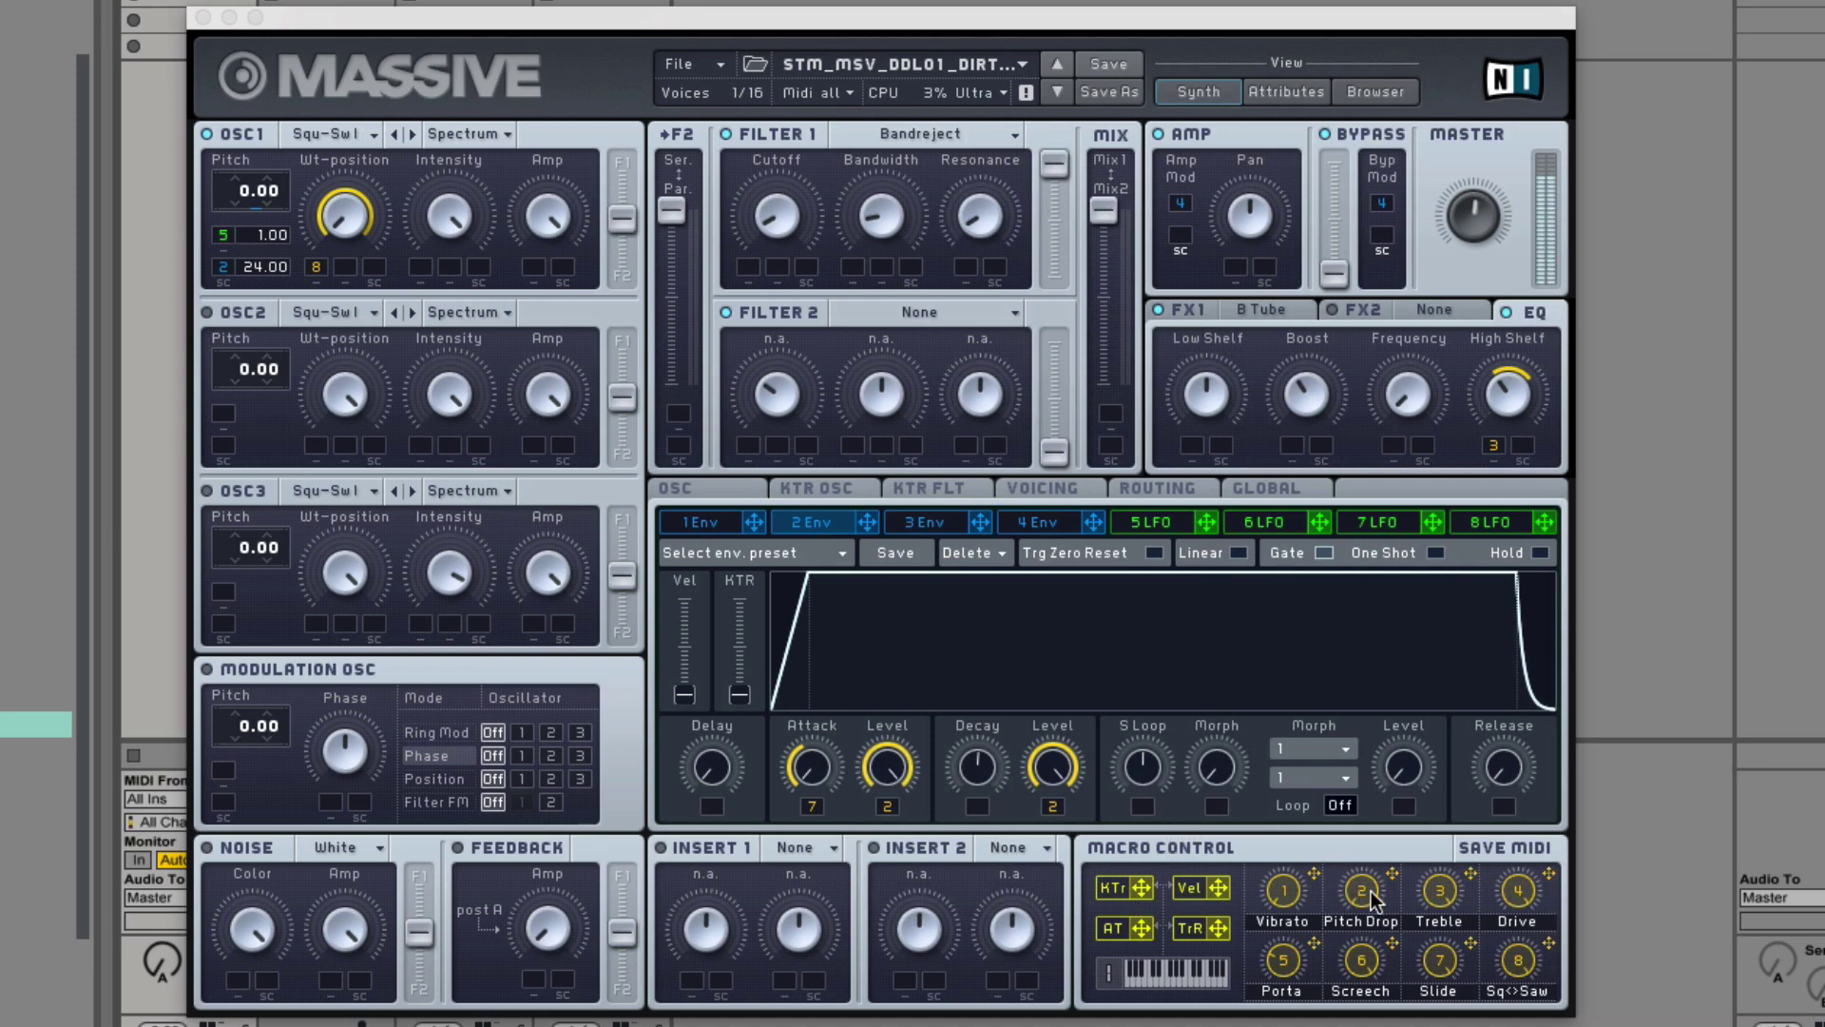
- Rename macro control 3 as Brightness and show the FX1 drive settings
{"action": "left_click", "coordinate": [1382, 750]}
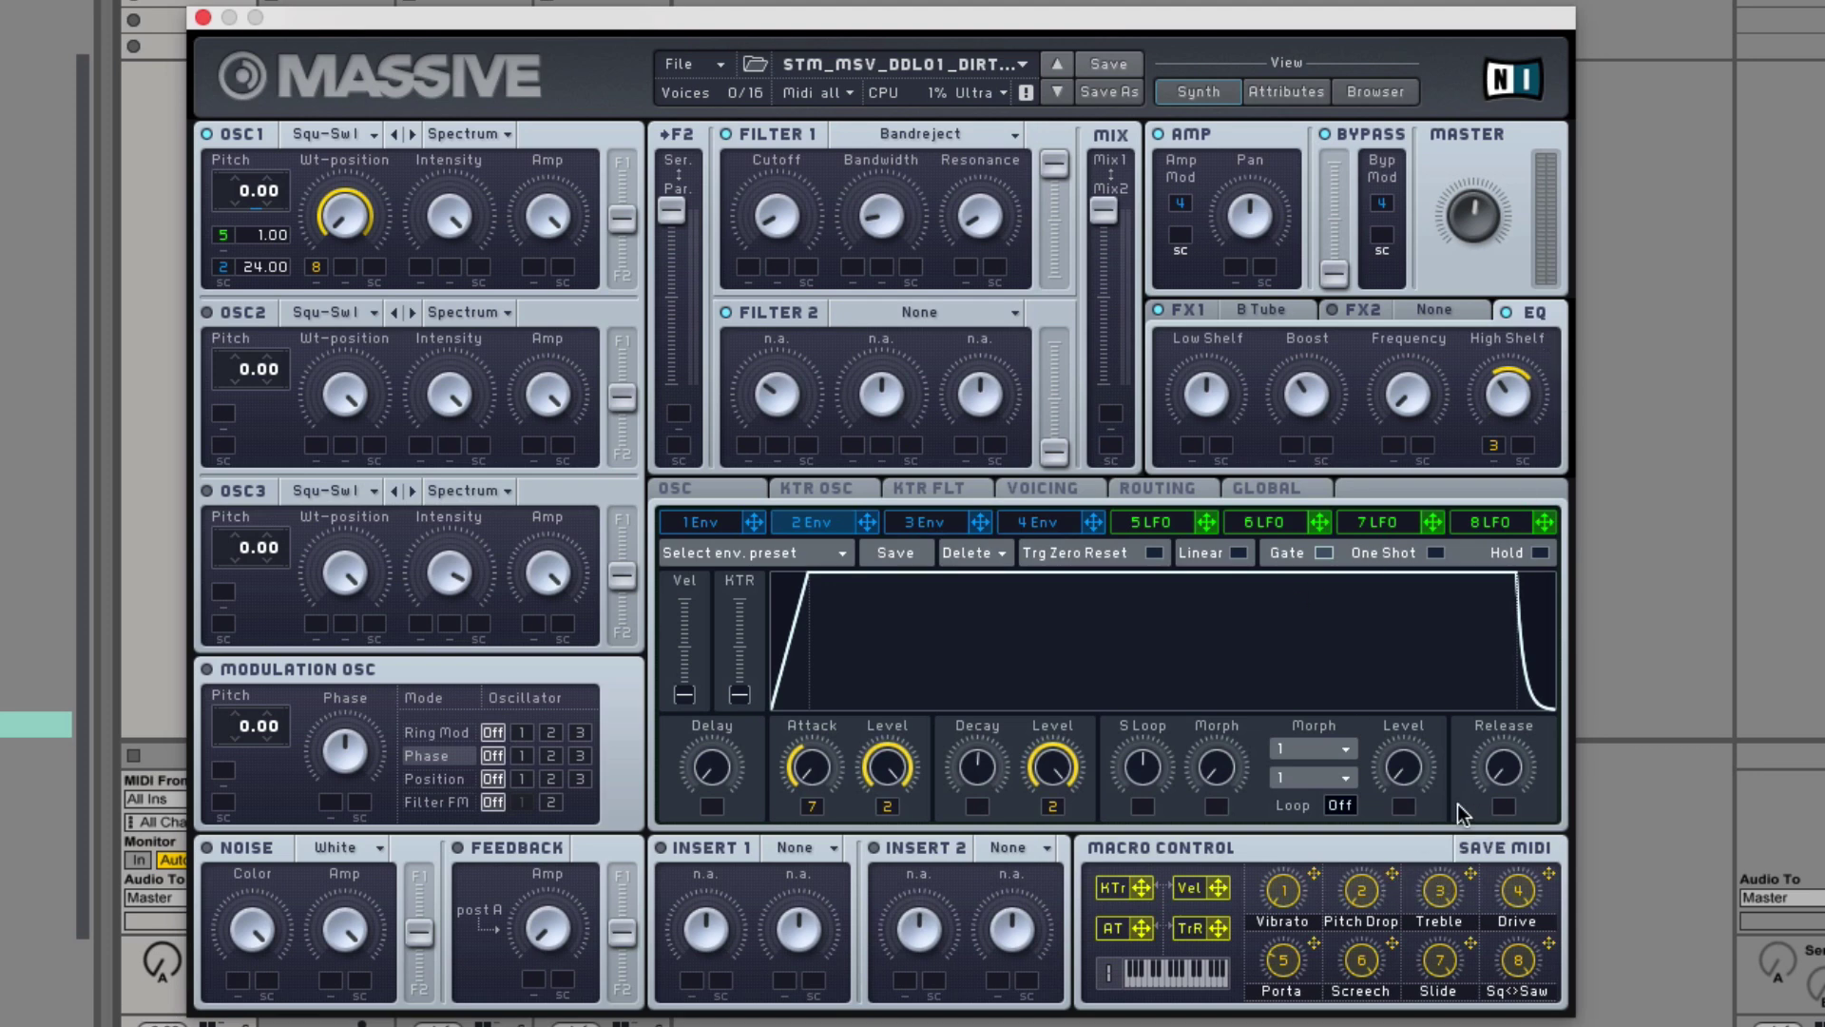
{"action": "type", "text": "Brightness"}
{"action": "left_click", "coordinate": [1208, 311]}
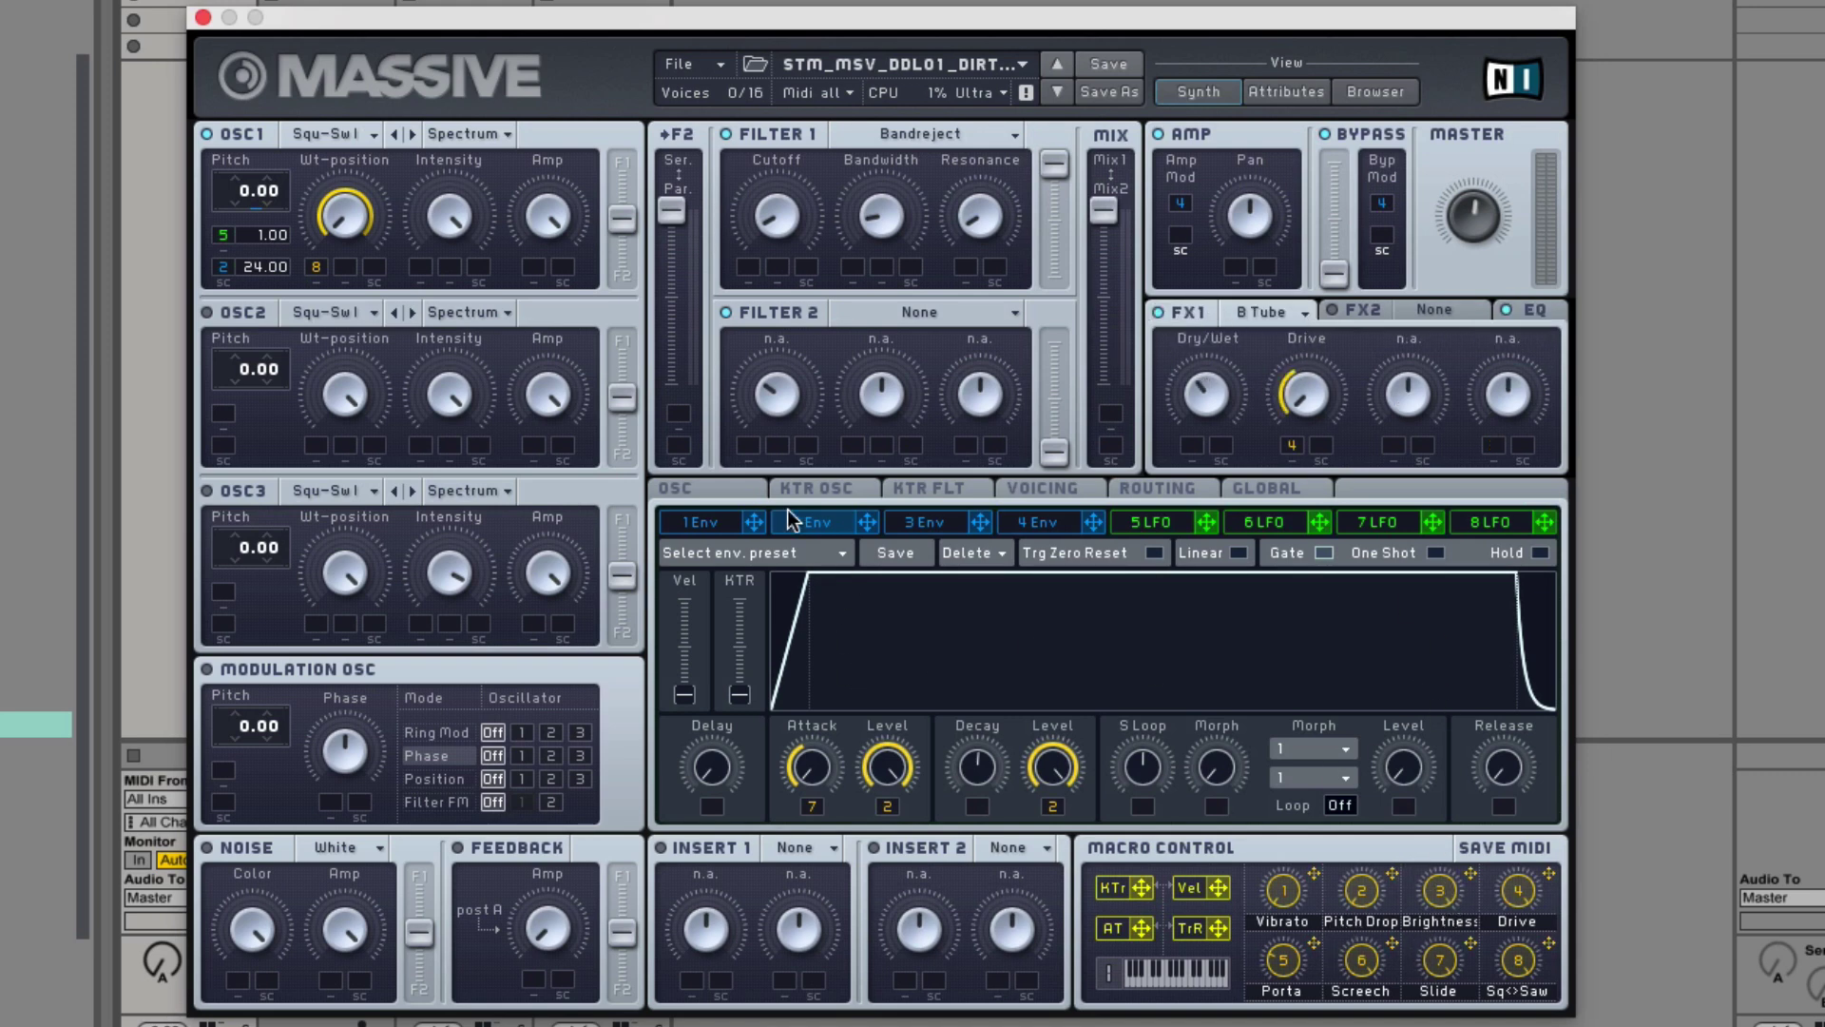
- Review the oscillator glide and vibrato, oscillator key tracking, EQ and FX1 settings for their macro assignments
{"action": "left_click", "coordinate": [692, 486]}
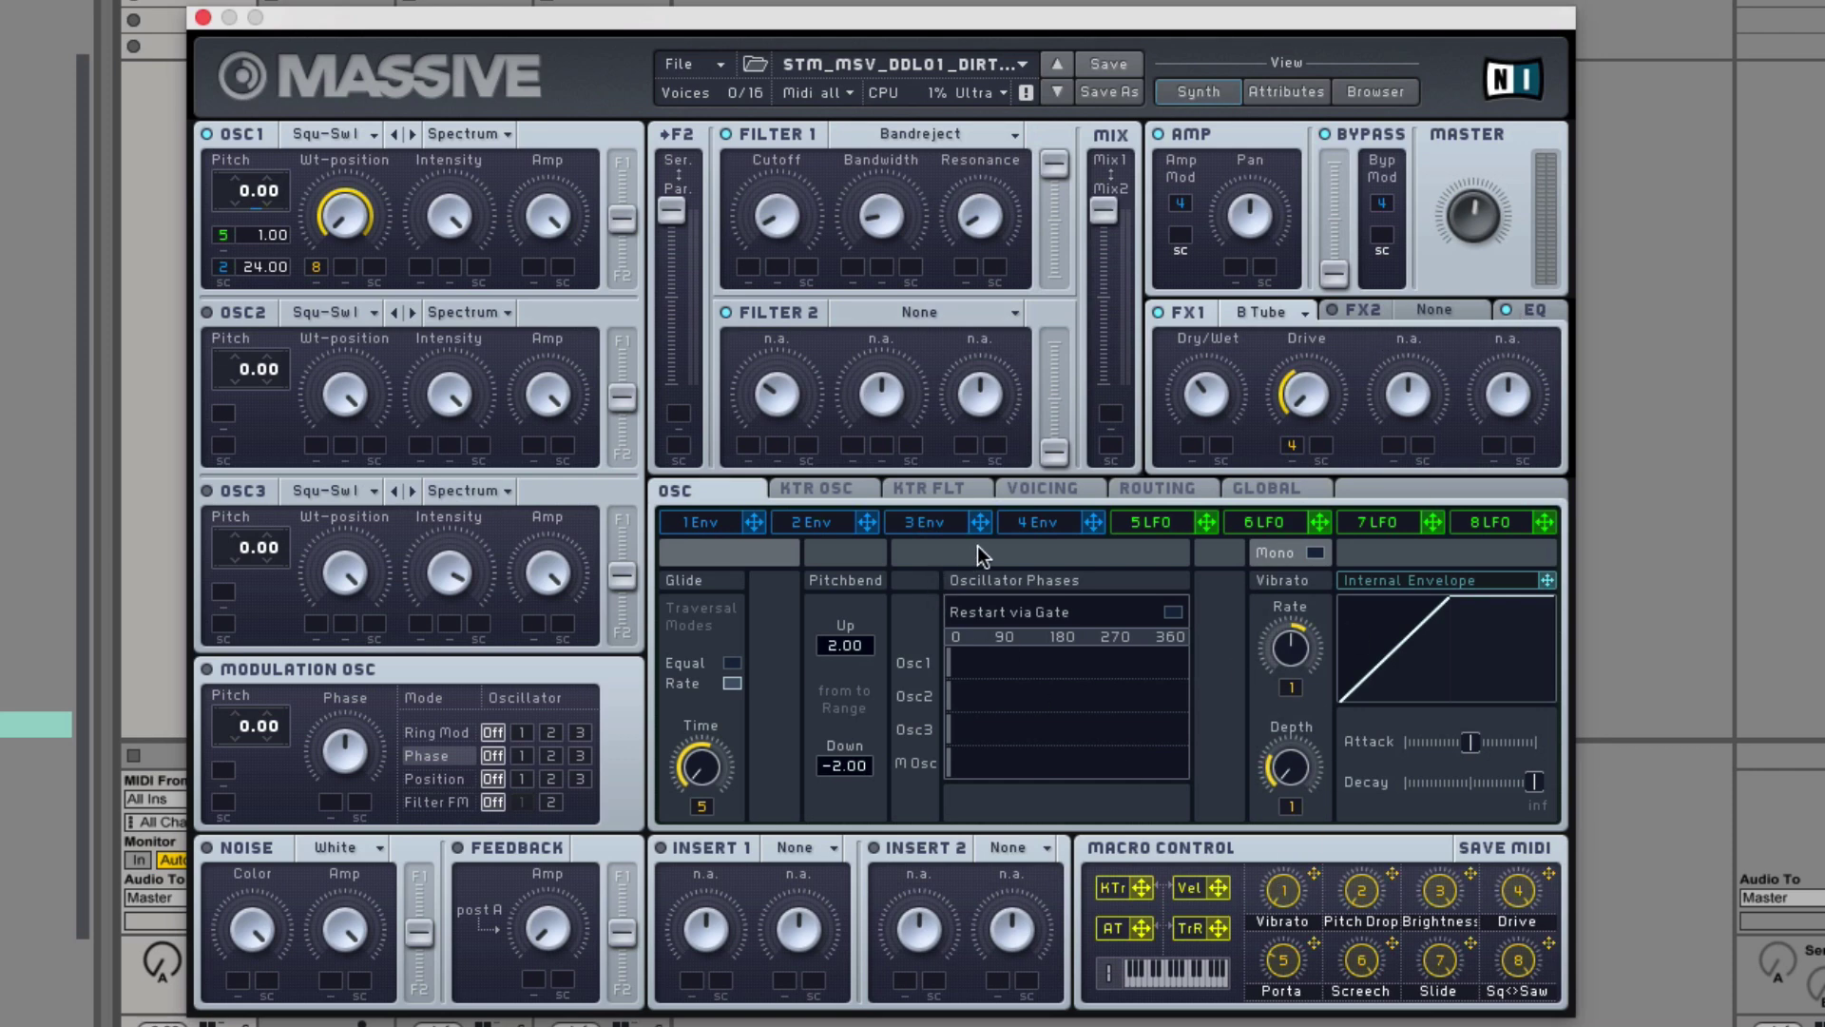
{"action": "left_click", "coordinate": [806, 483]}
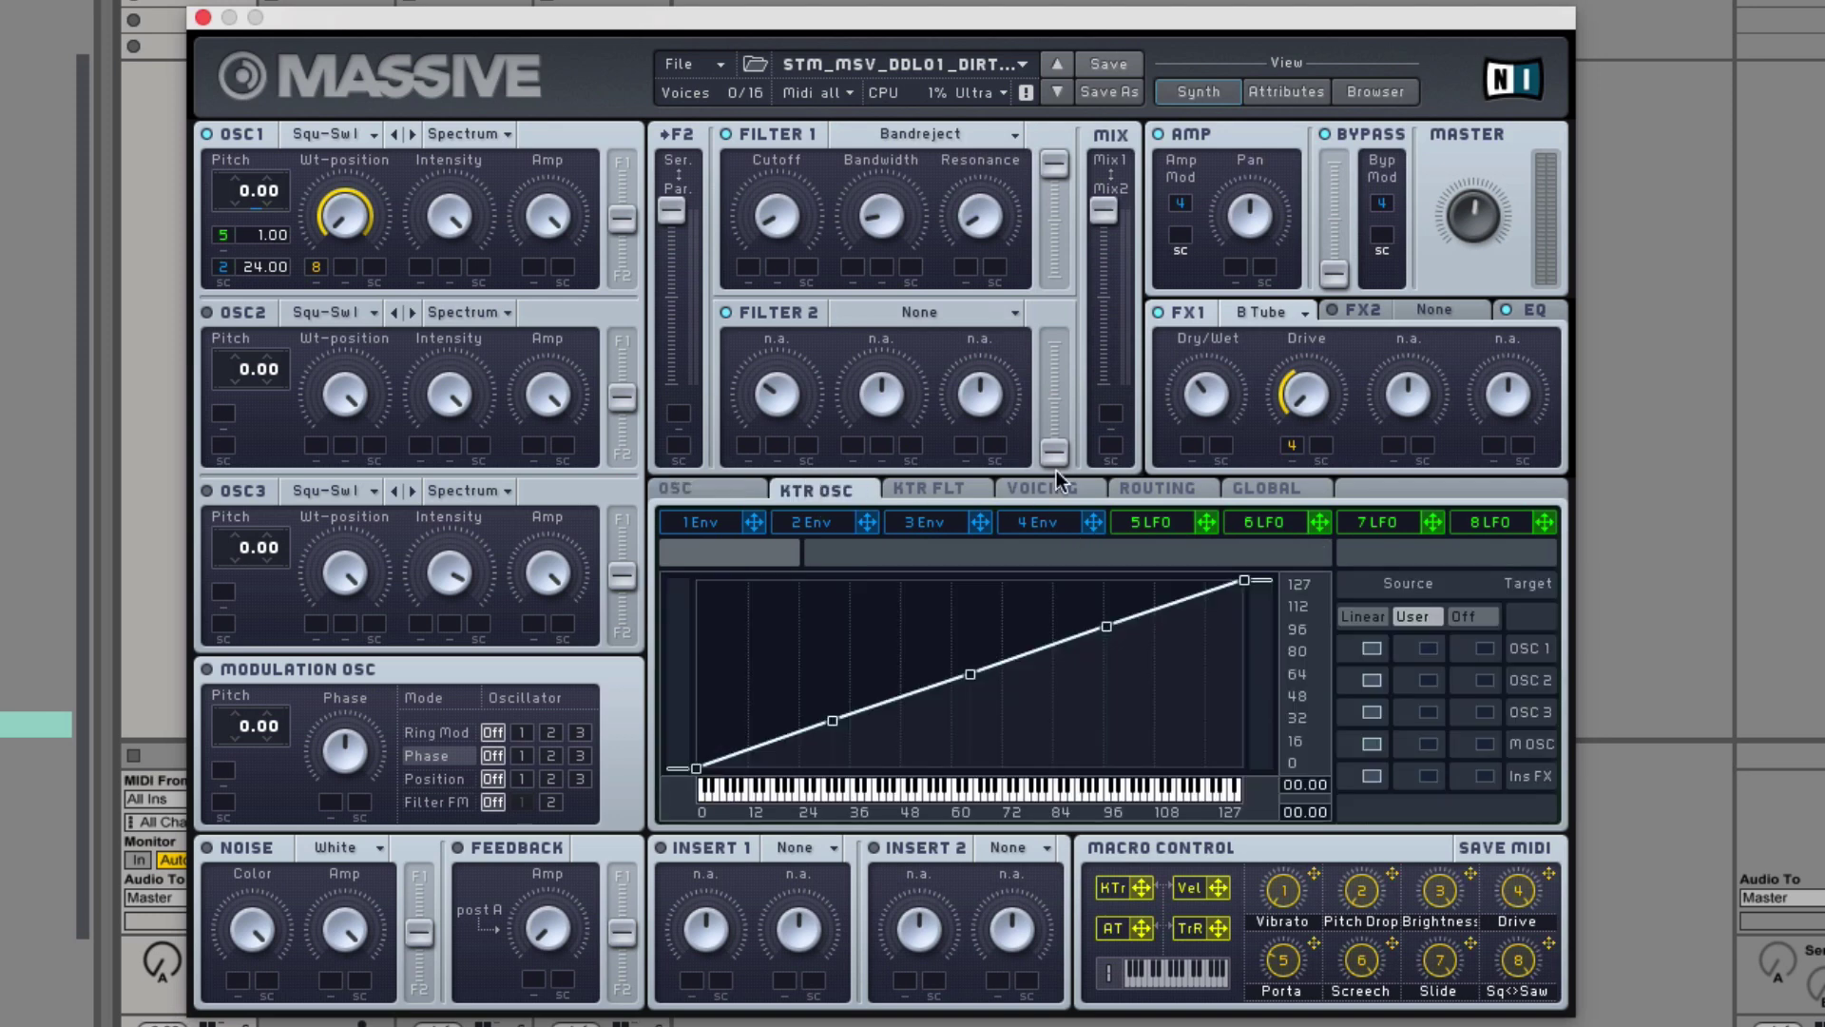
{"action": "left_click", "coordinate": [1545, 306]}
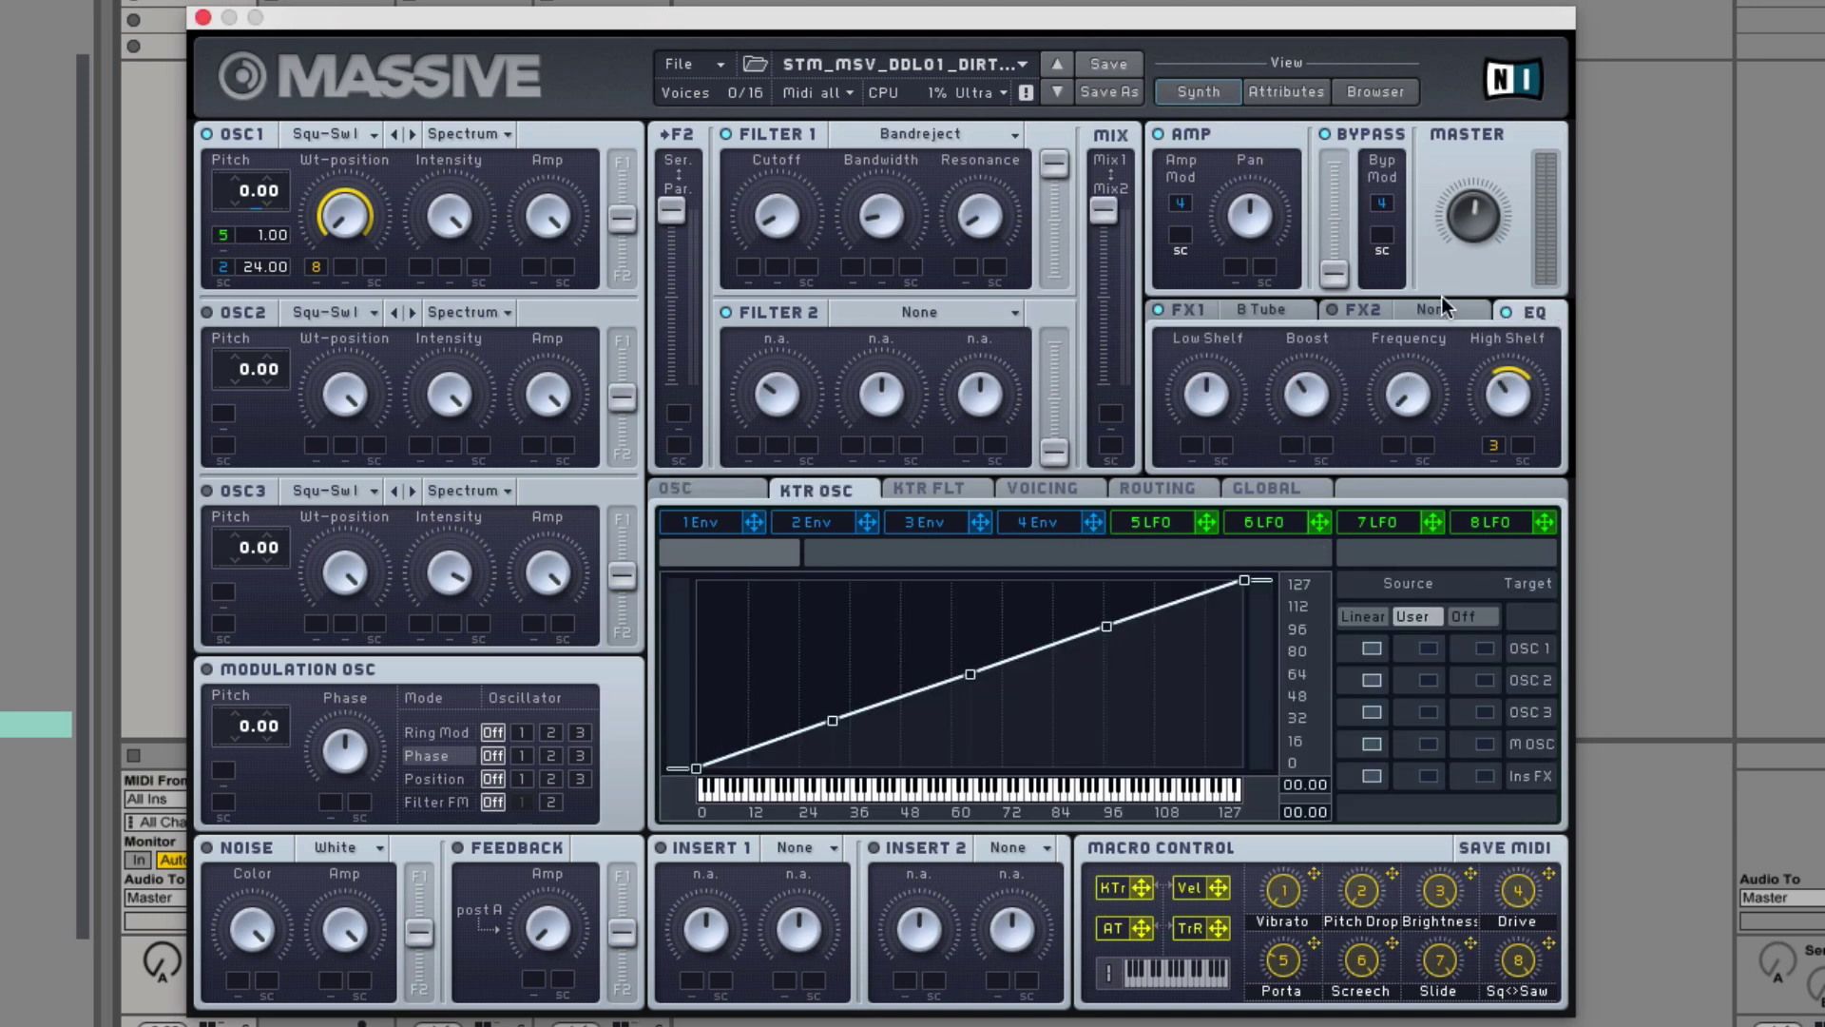
{"action": "left_click", "coordinate": [1193, 314]}
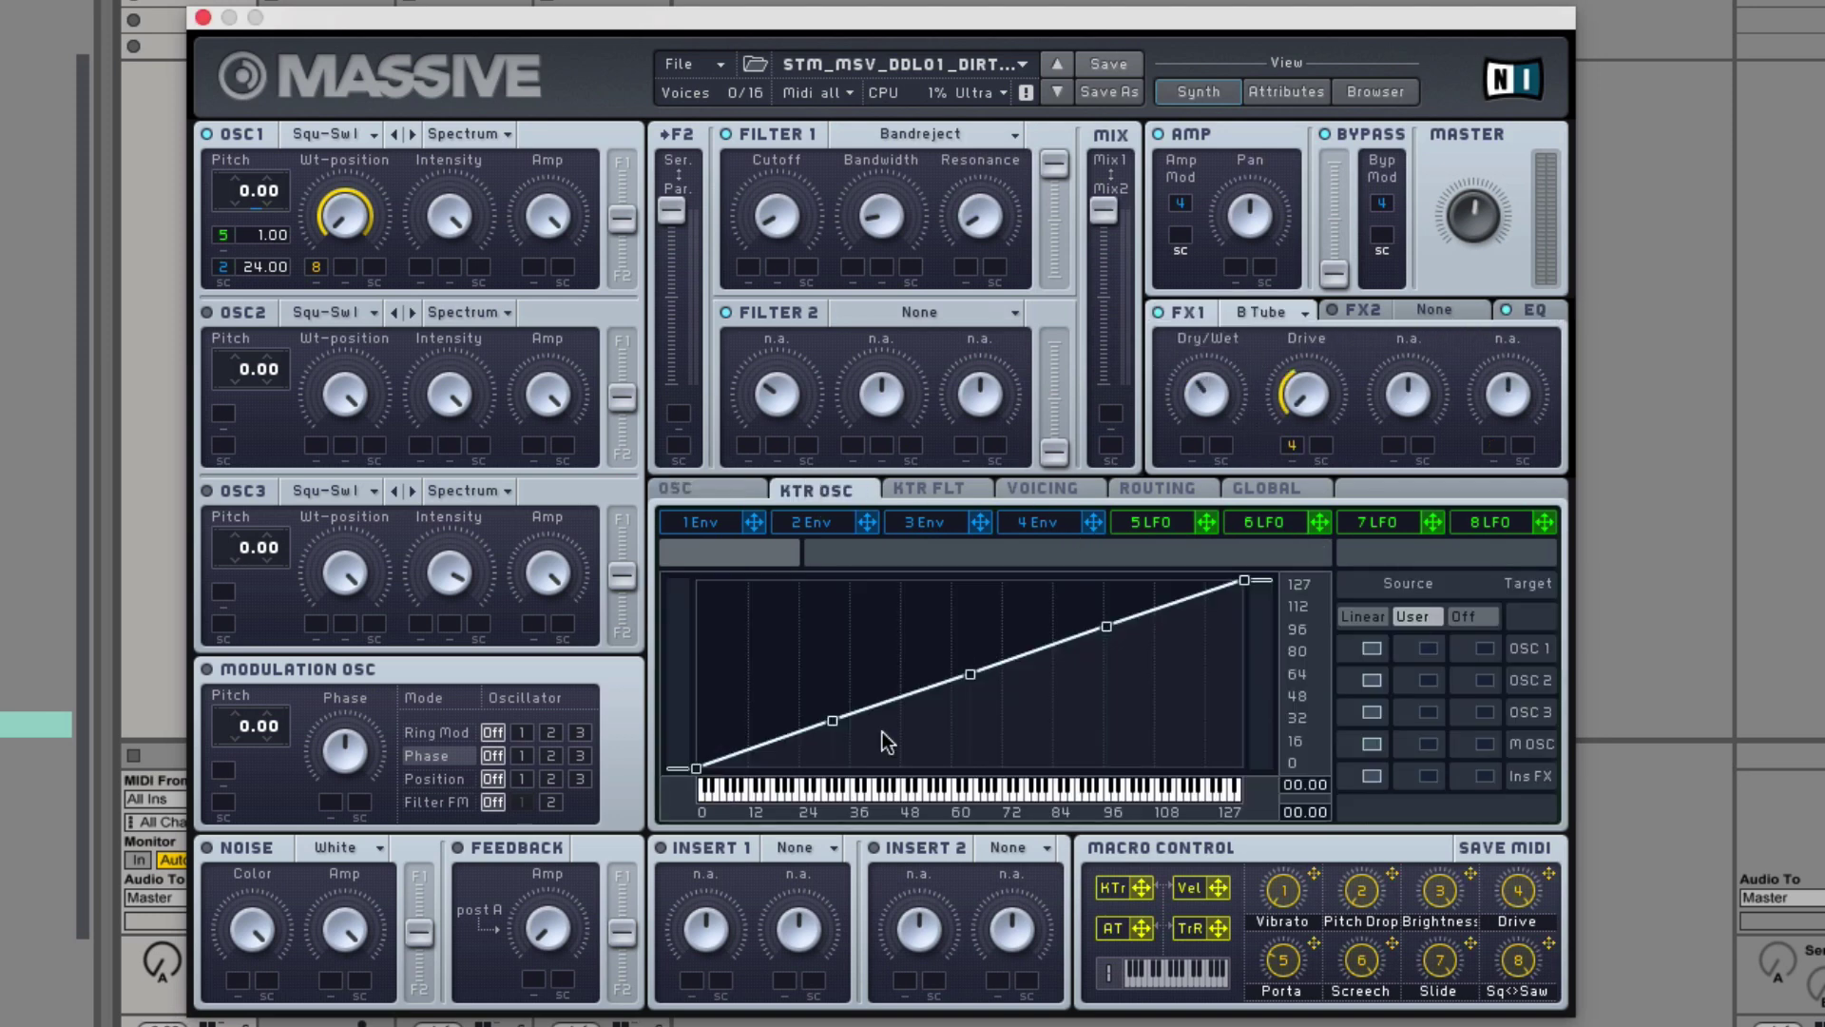
{"action": "left_click", "coordinate": [730, 494]}
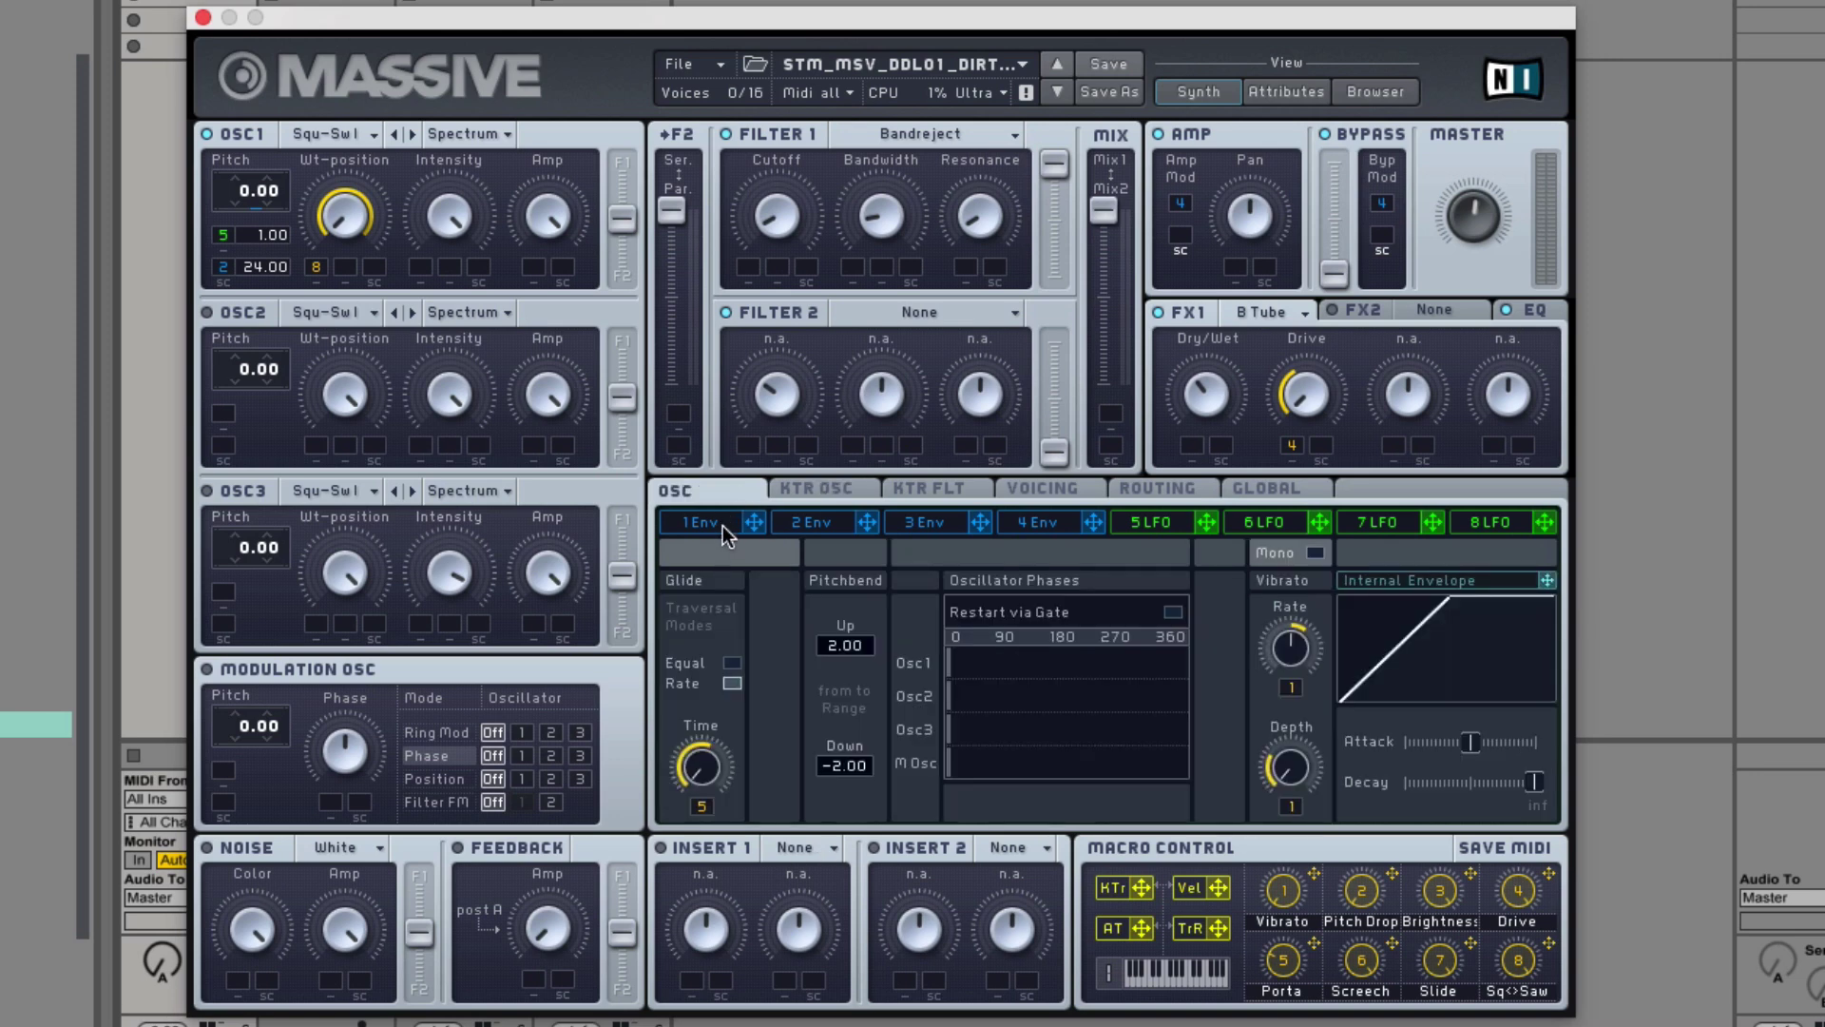
- Go through envelopes 1 to 4 and LFO 5 to check what the Screech macro modulates
{"action": "left_click", "coordinate": [722, 527]}
{"action": "left_click", "coordinate": [803, 528]}
{"action": "left_click", "coordinate": [891, 527]}
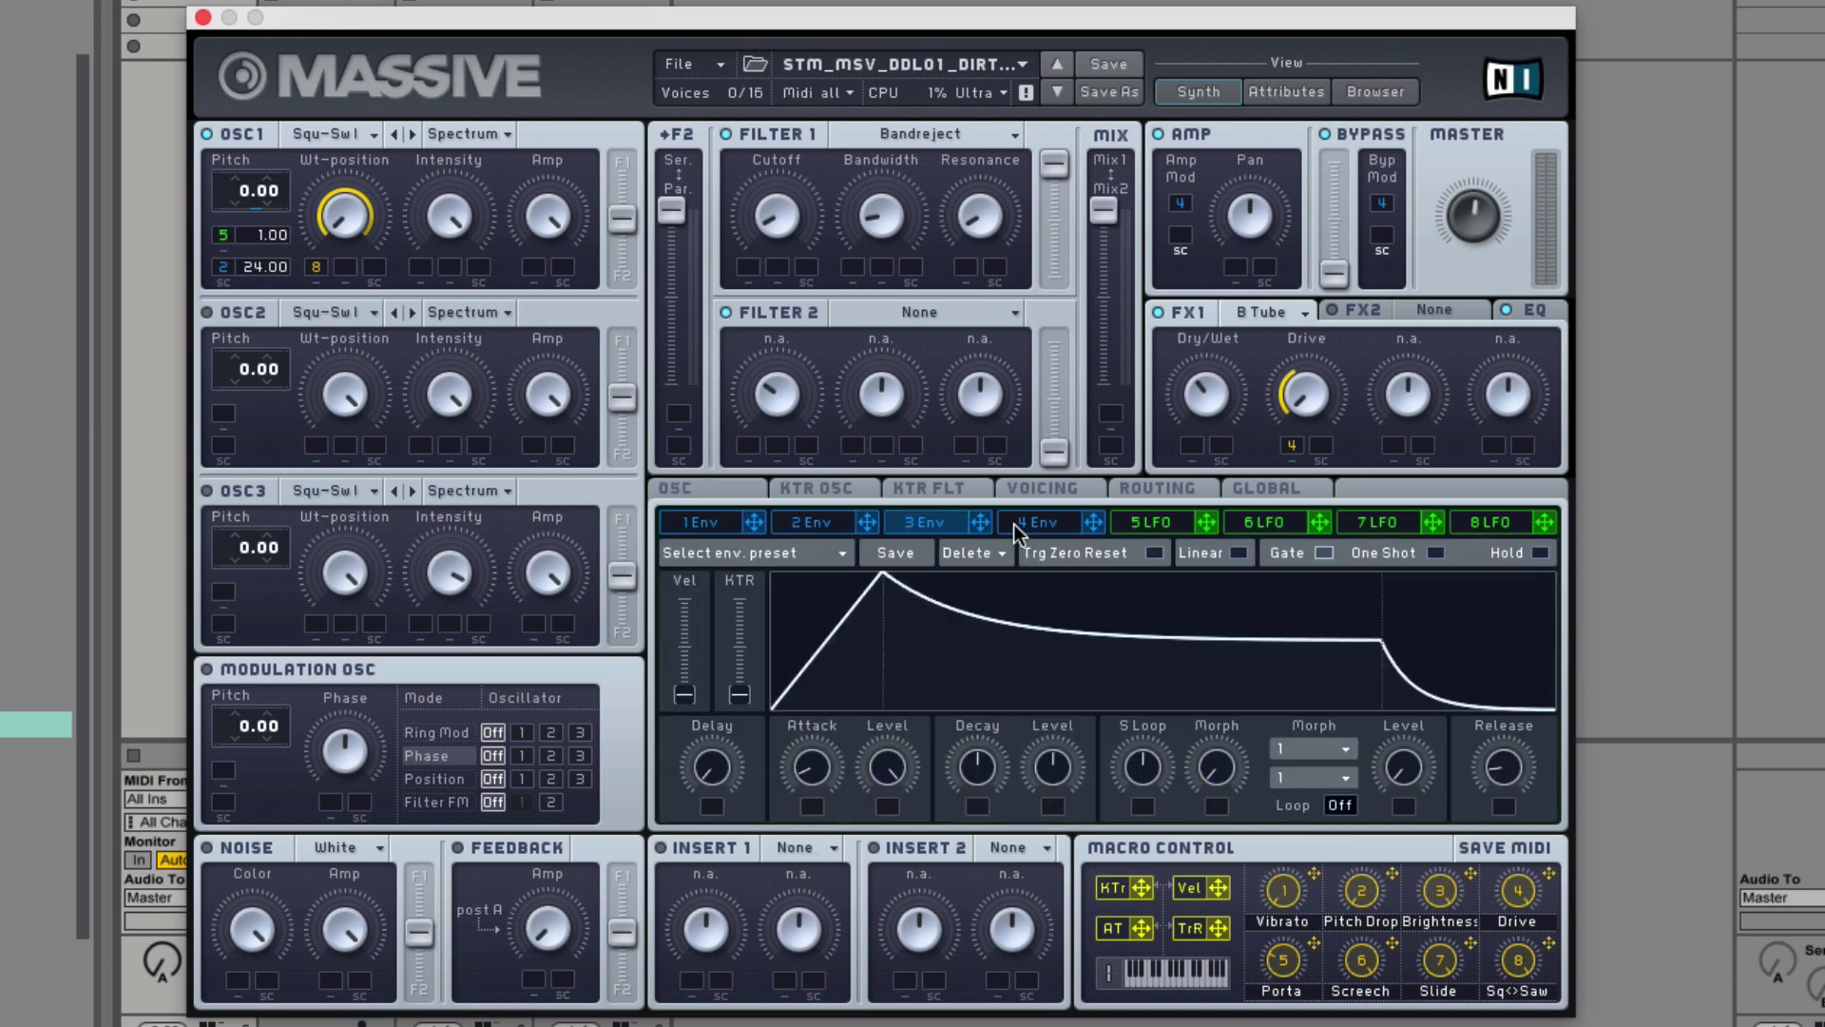
{"action": "left_click", "coordinate": [1040, 523]}
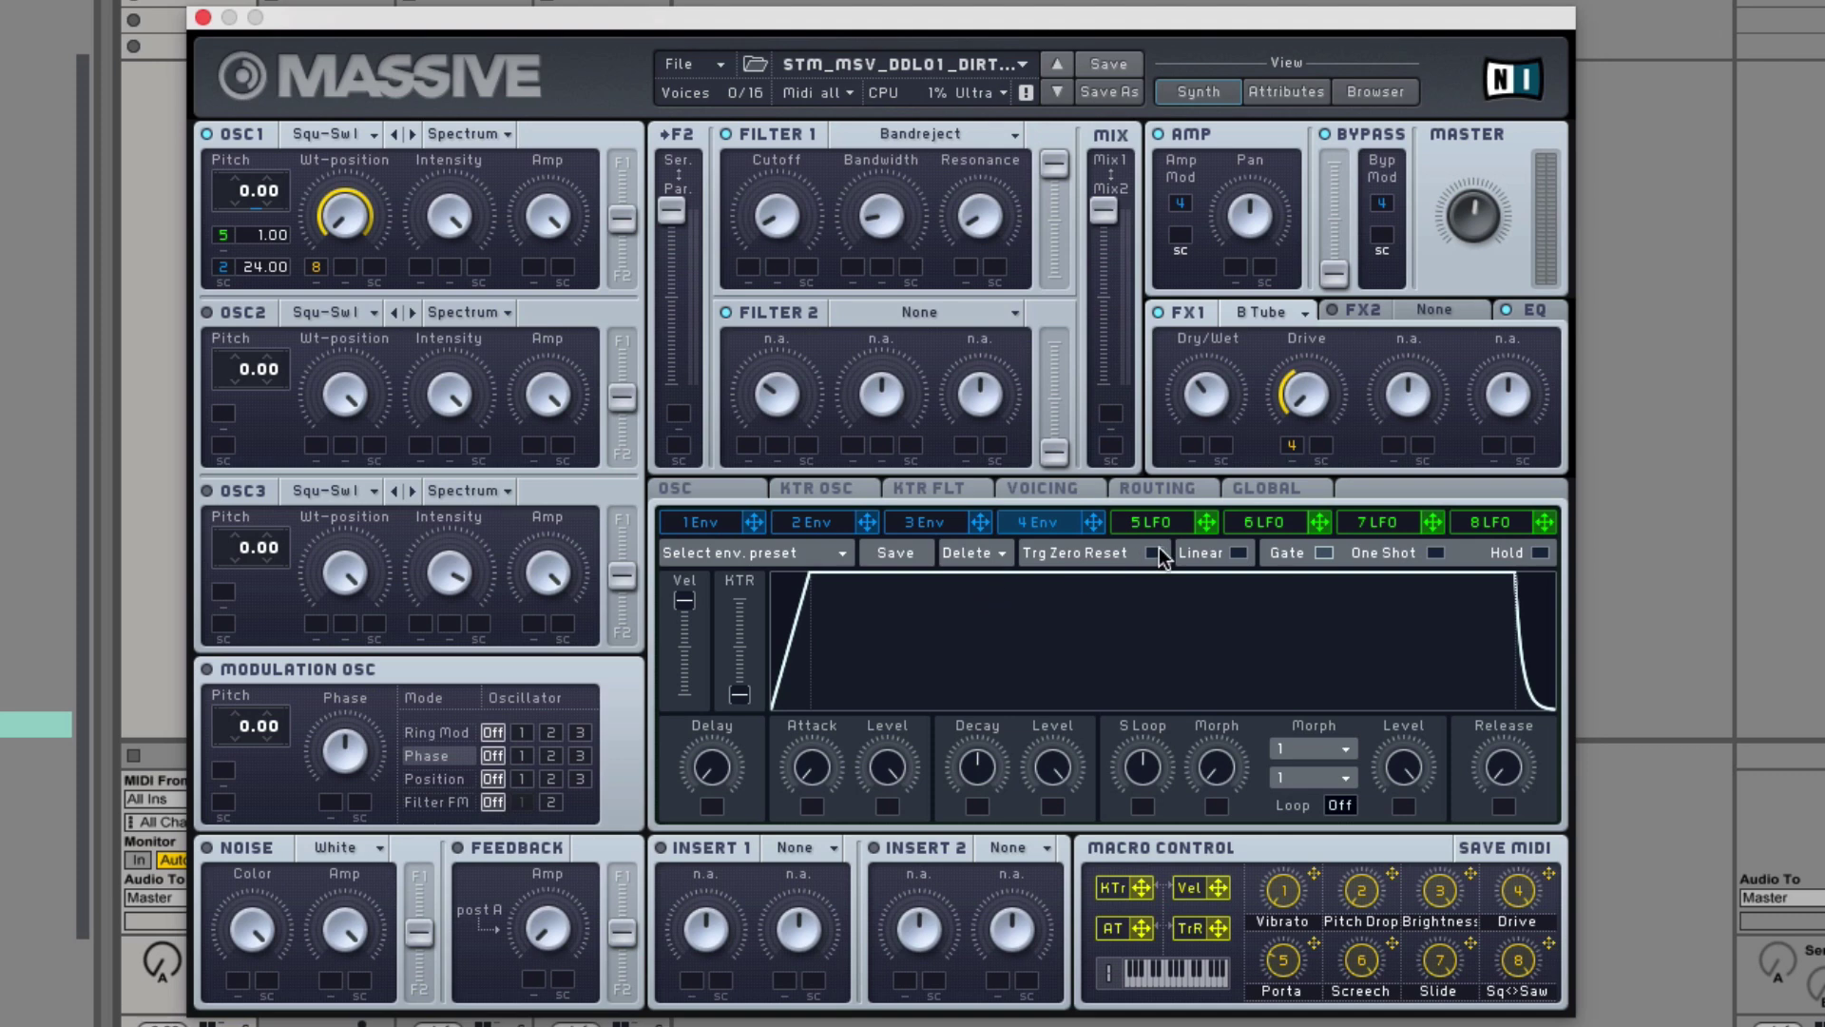
{"action": "left_click", "coordinate": [1287, 522]}
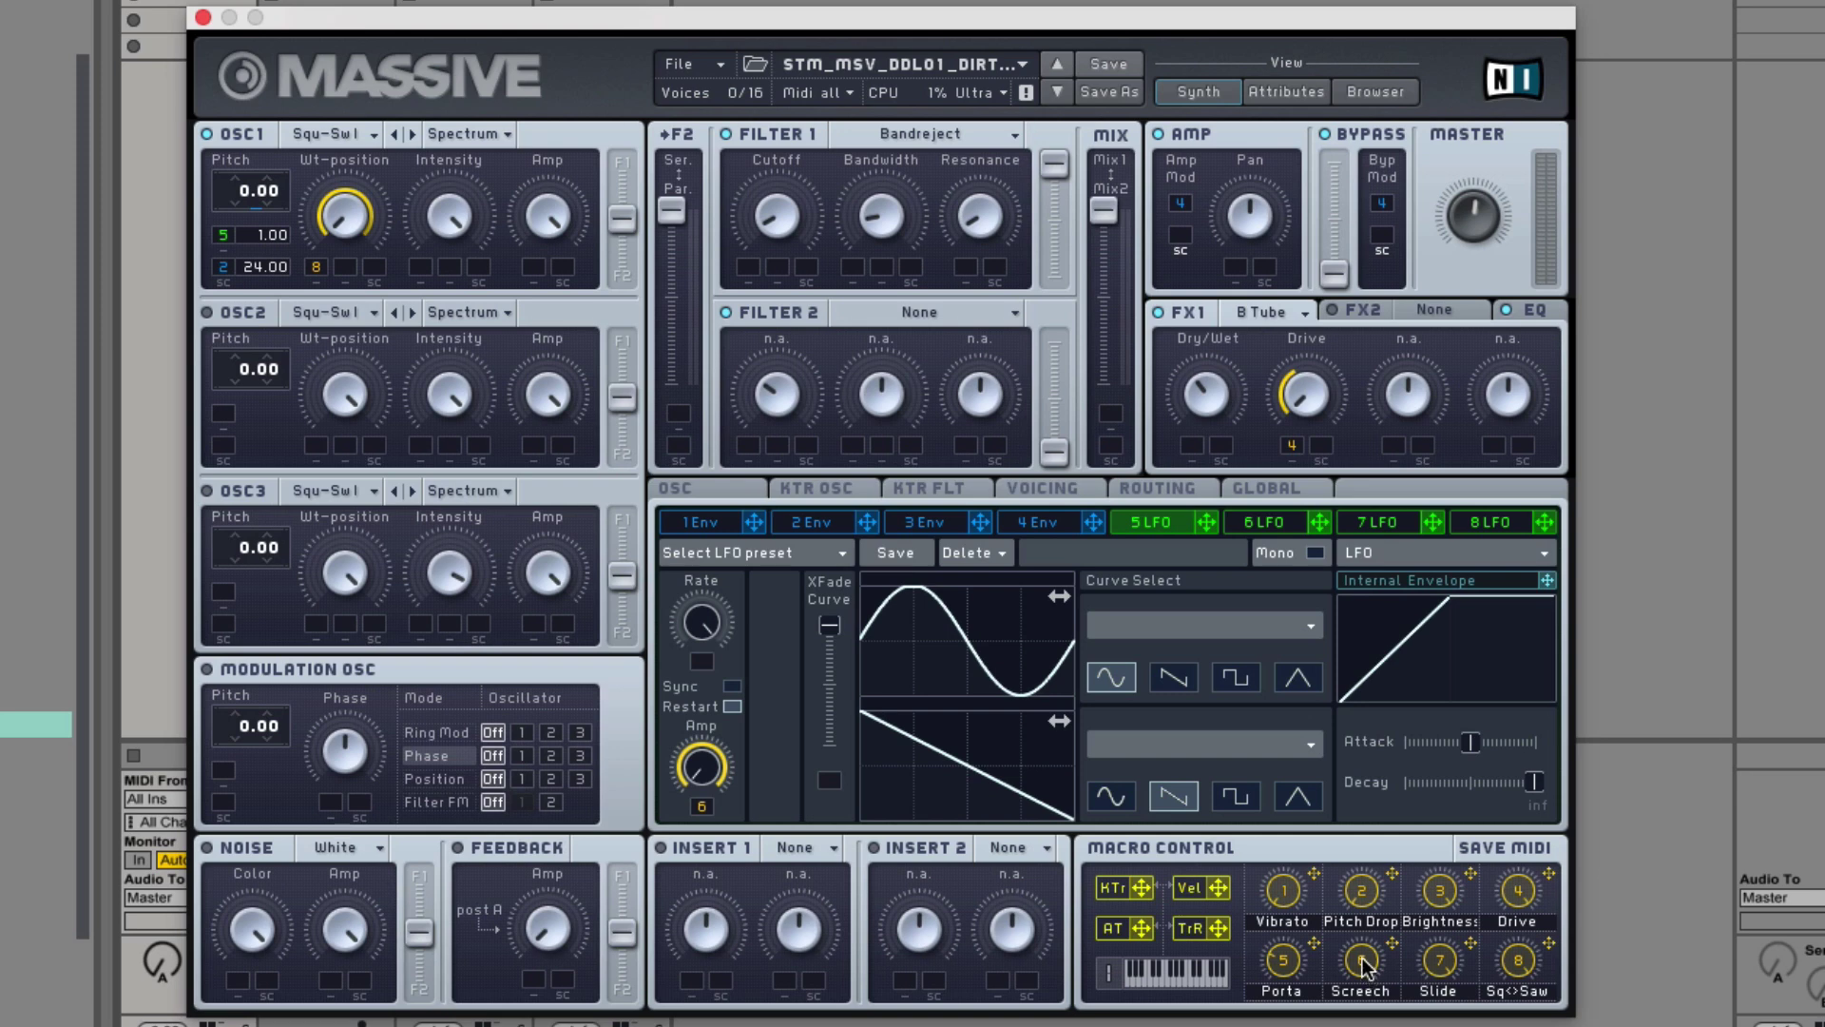
{"action": "left_click_drag", "start_coordinate": [1366, 965], "coordinate": [1366, 960]}
{"action": "left_click", "coordinate": [1059, 518]}
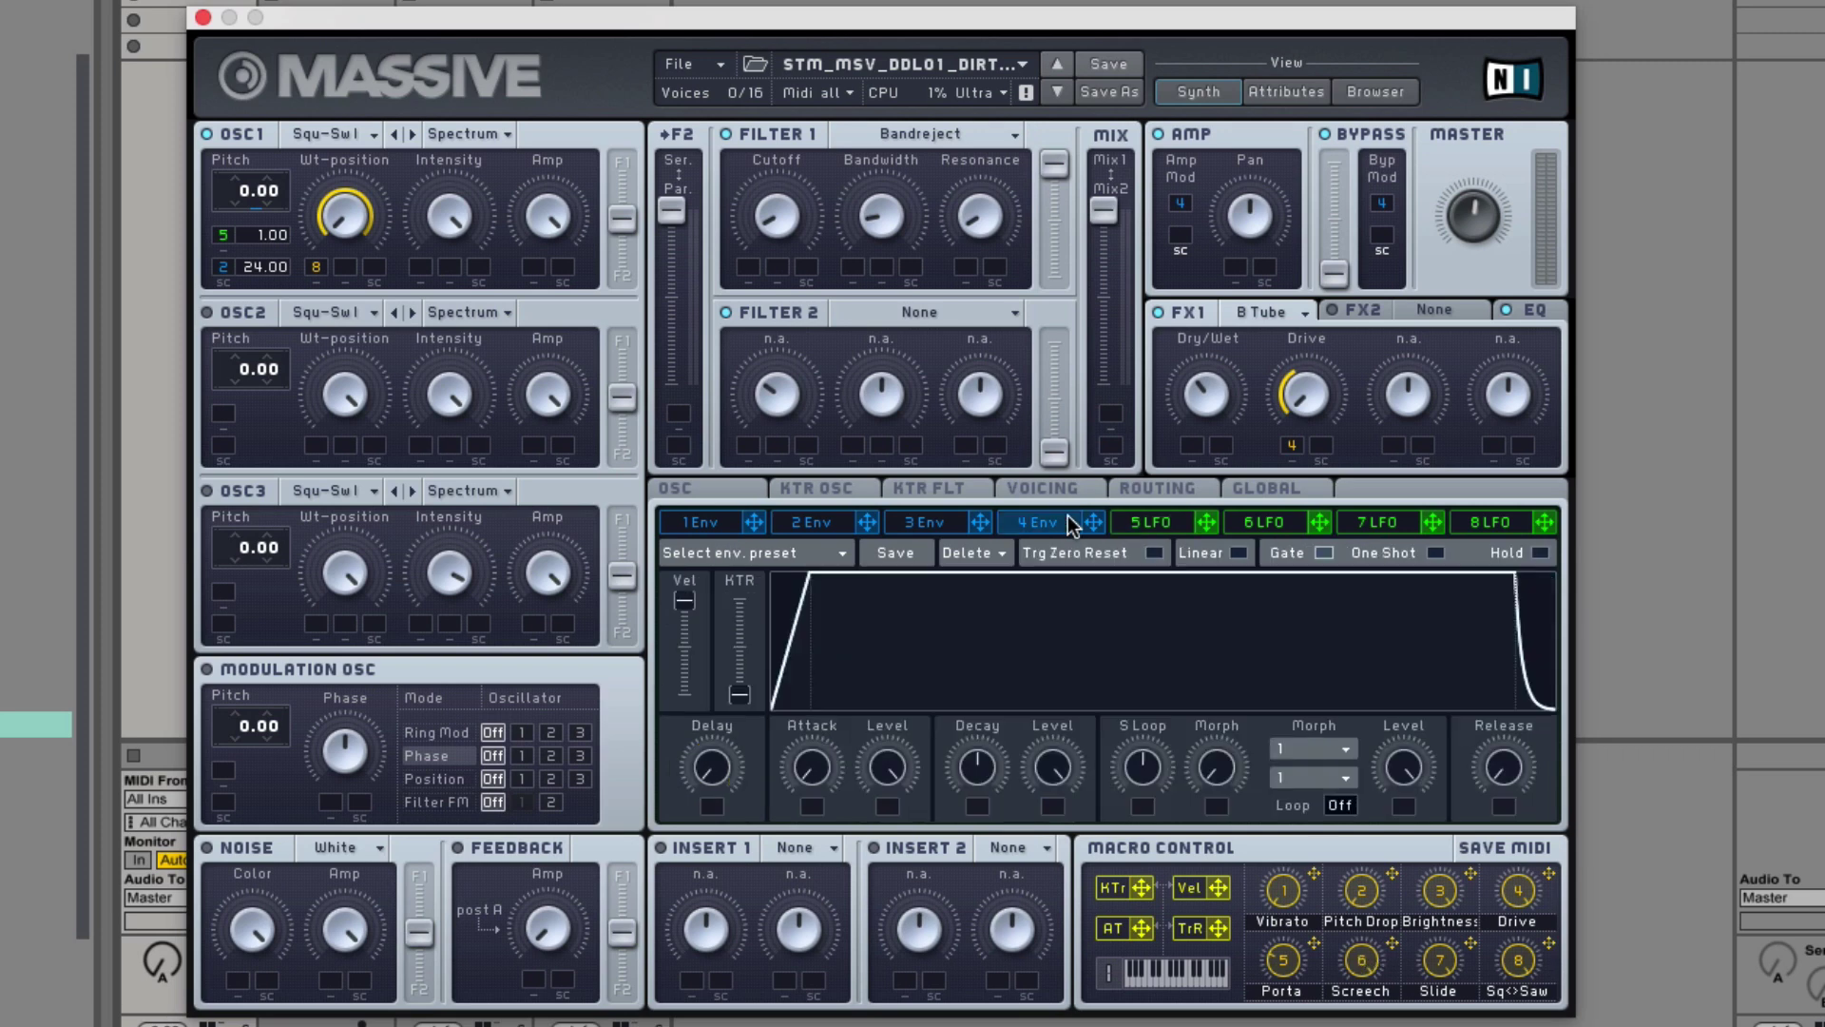
- Show envelope 2 and rename macro control 7, which modulates its attack, as Woop
{"action": "left_click", "coordinate": [816, 522]}
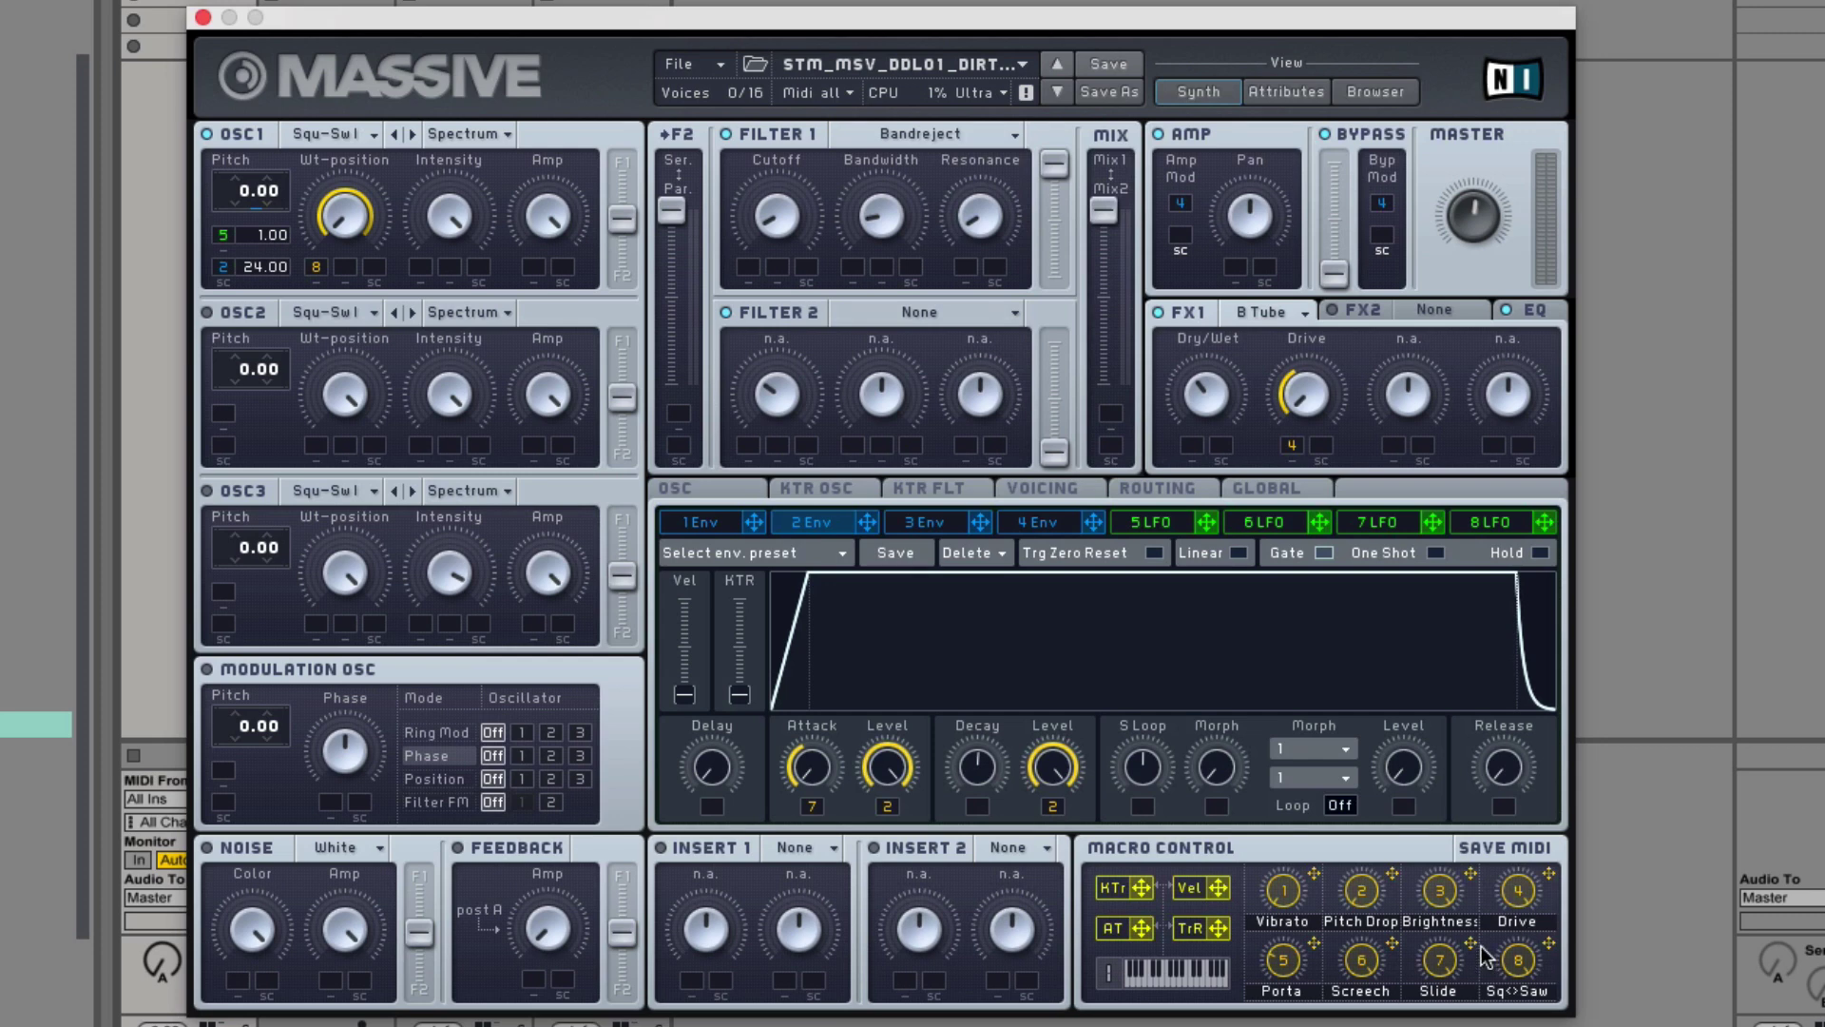
{"action": "double_click", "coordinate": [1451, 993]}
{"action": "type", "text": "Woop"}
- Load STM_MSV_DDL01_DirtyLeadPreset10 from the Dutch – Dirty folder and return to the synth view
{"action": "left_click", "coordinate": [1370, 94]}
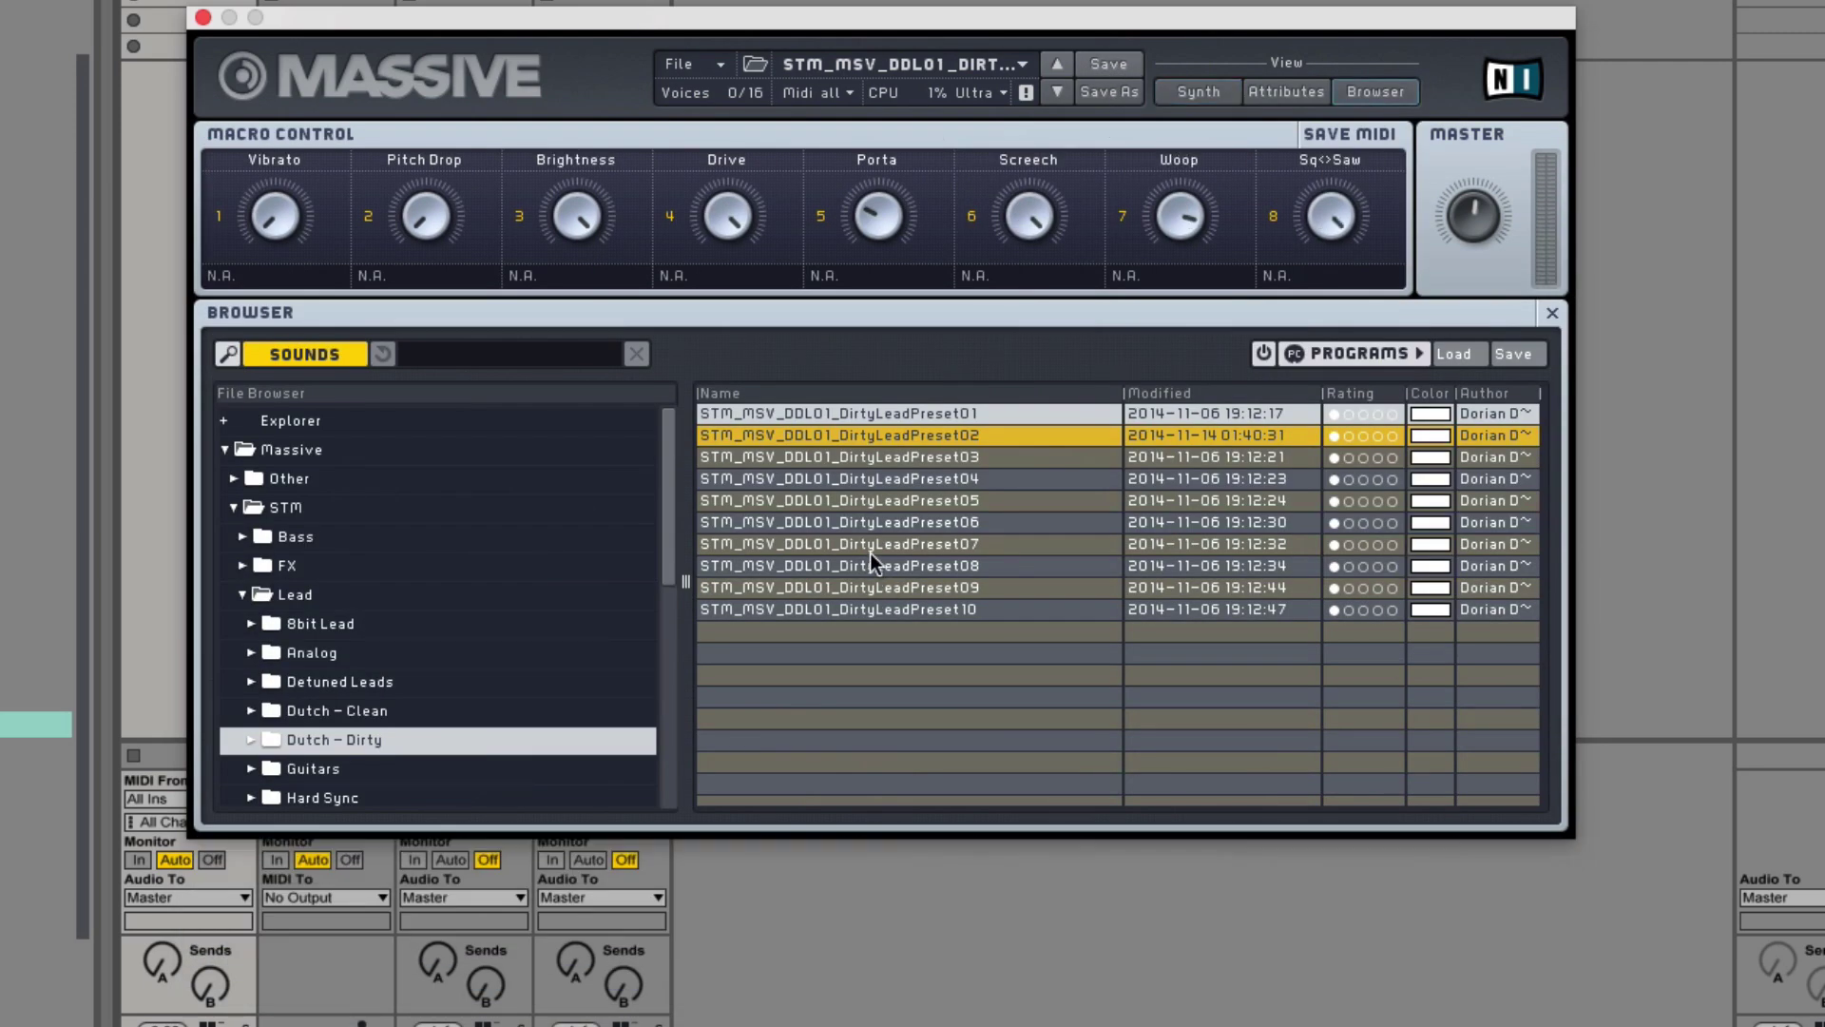
{"action": "left_click", "coordinate": [930, 609]}
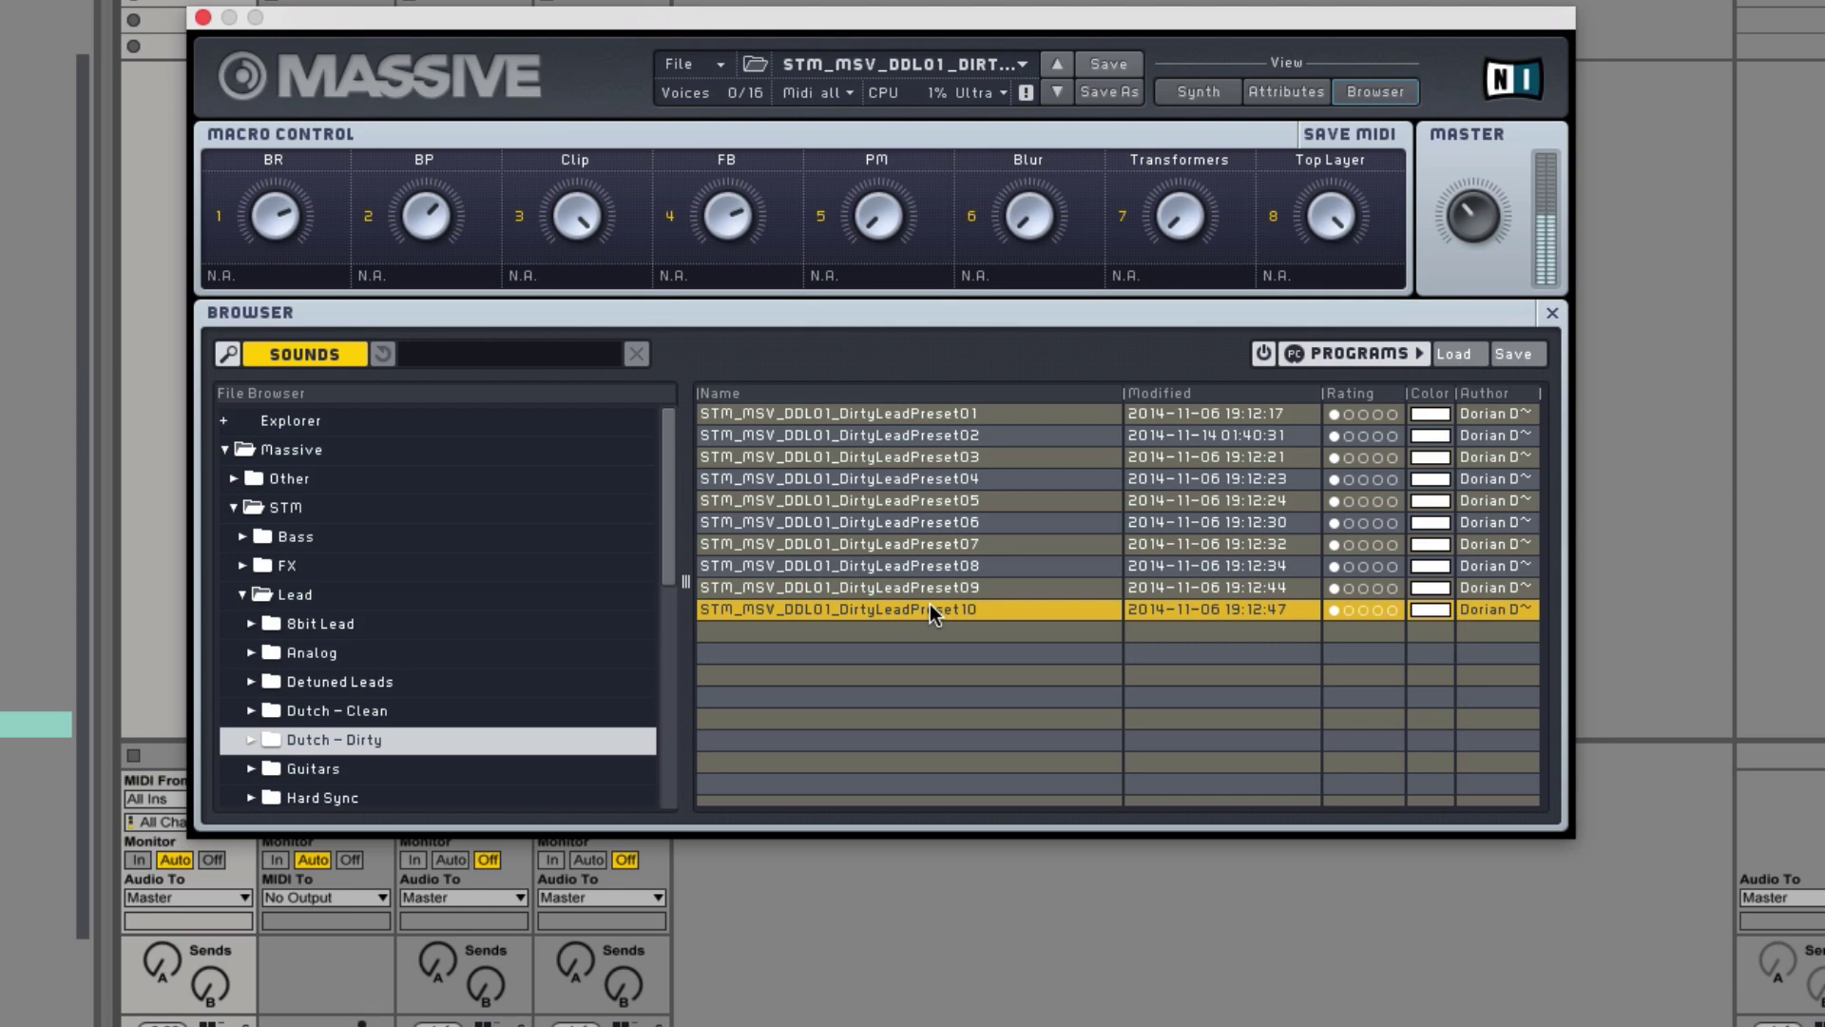
{"action": "left_click", "coordinate": [1213, 88]}
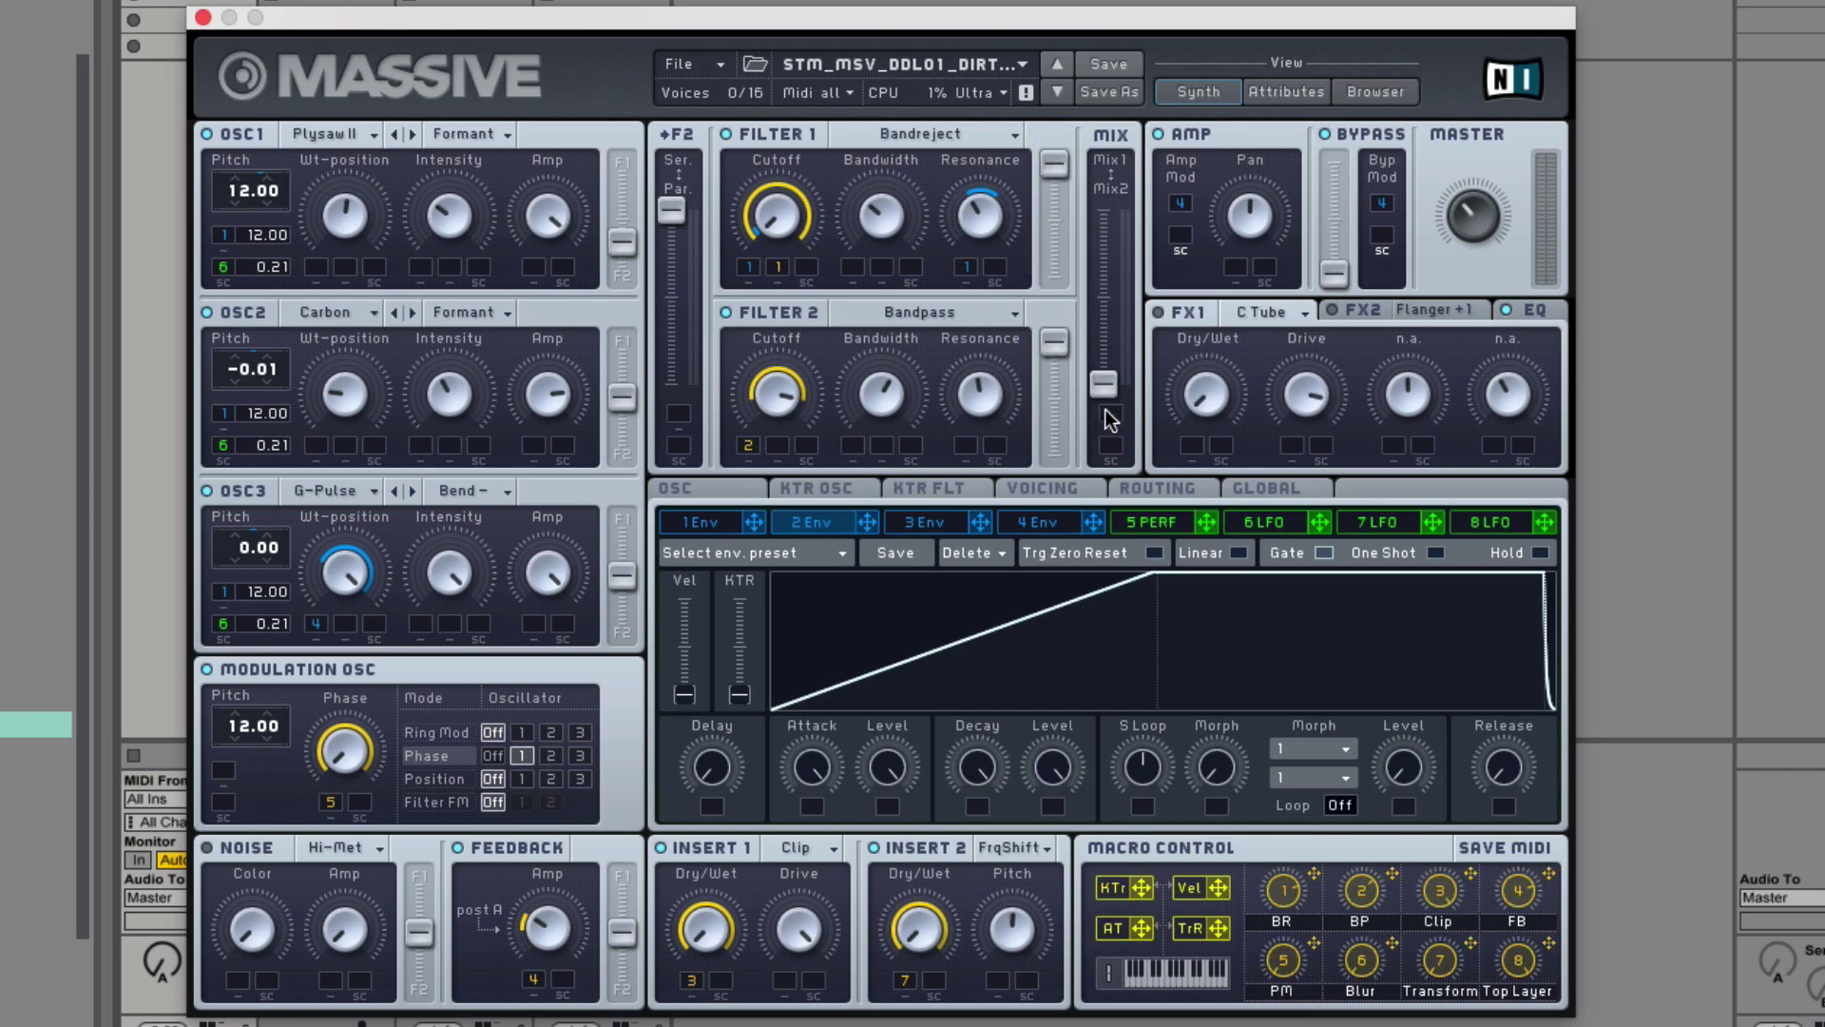
- Set both the FX1 and FX2 effects to None and show the EQ settings
{"action": "left_click", "coordinate": [1279, 308]}
{"action": "left_click", "coordinate": [1275, 318]}
{"action": "left_click", "coordinate": [1423, 305]}
{"action": "left_click", "coordinate": [1483, 311]}
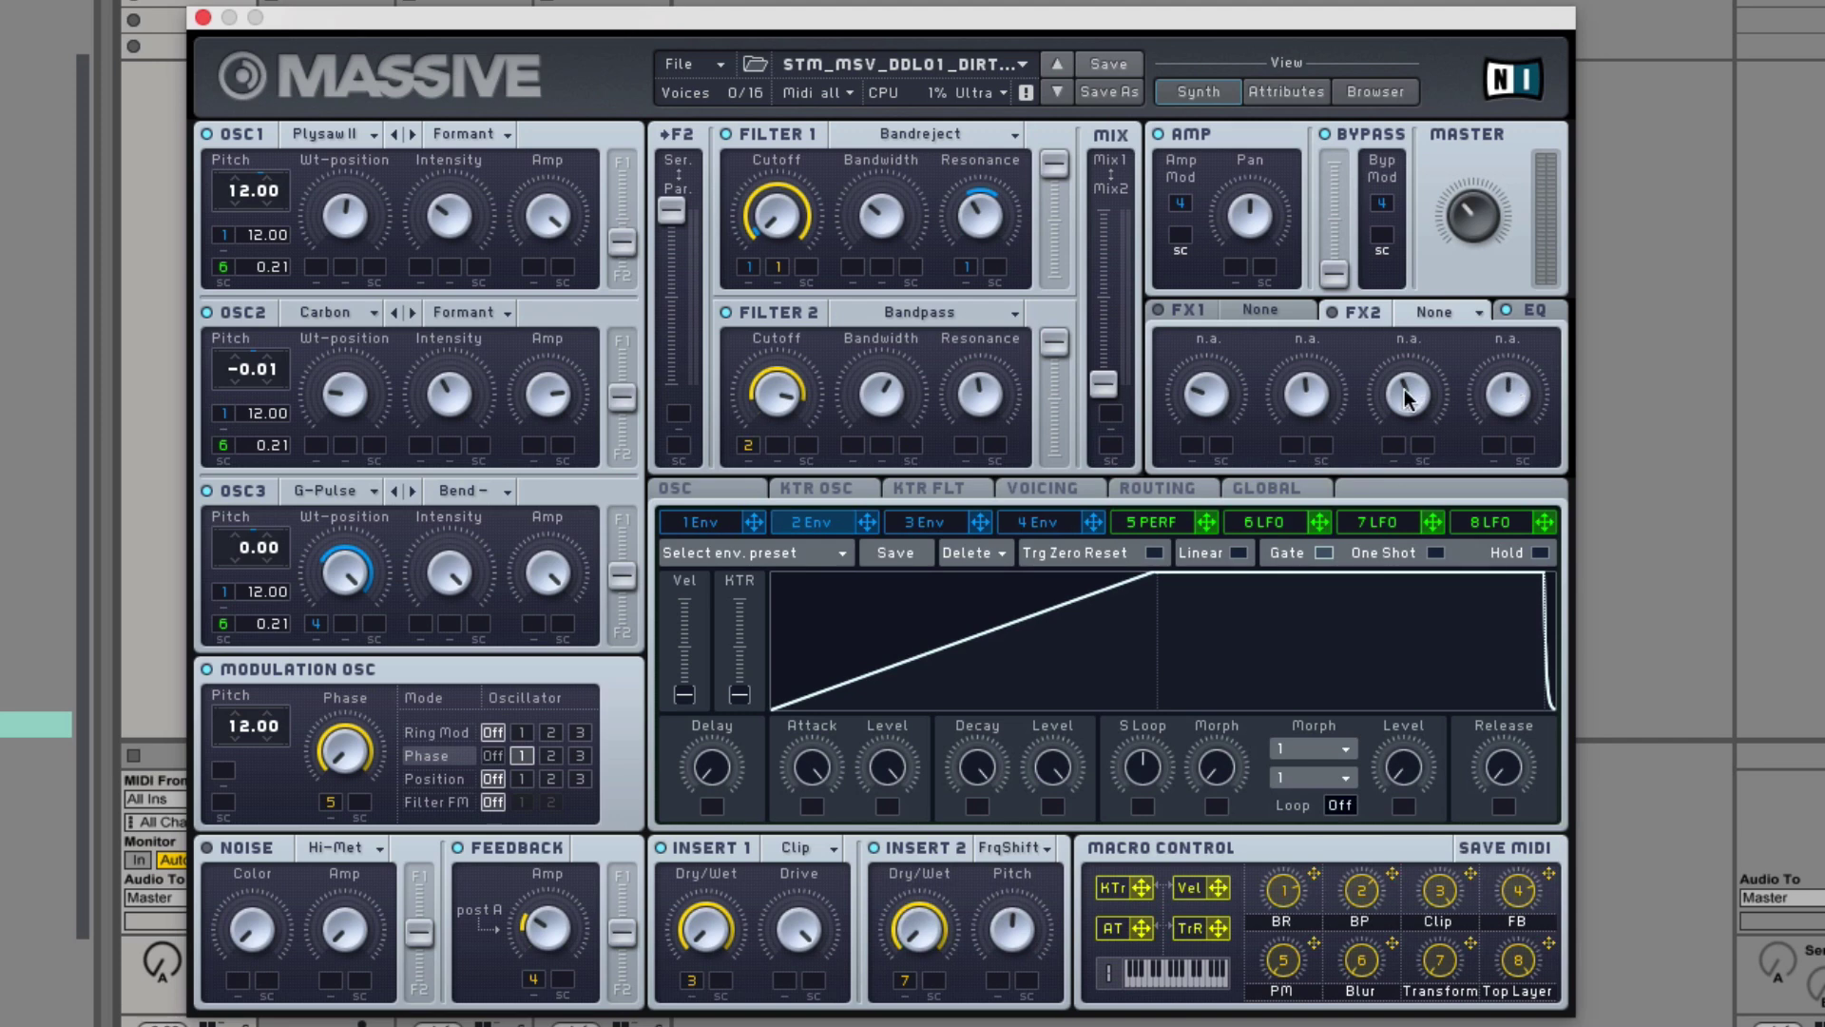
{"action": "left_click", "coordinate": [1525, 312]}
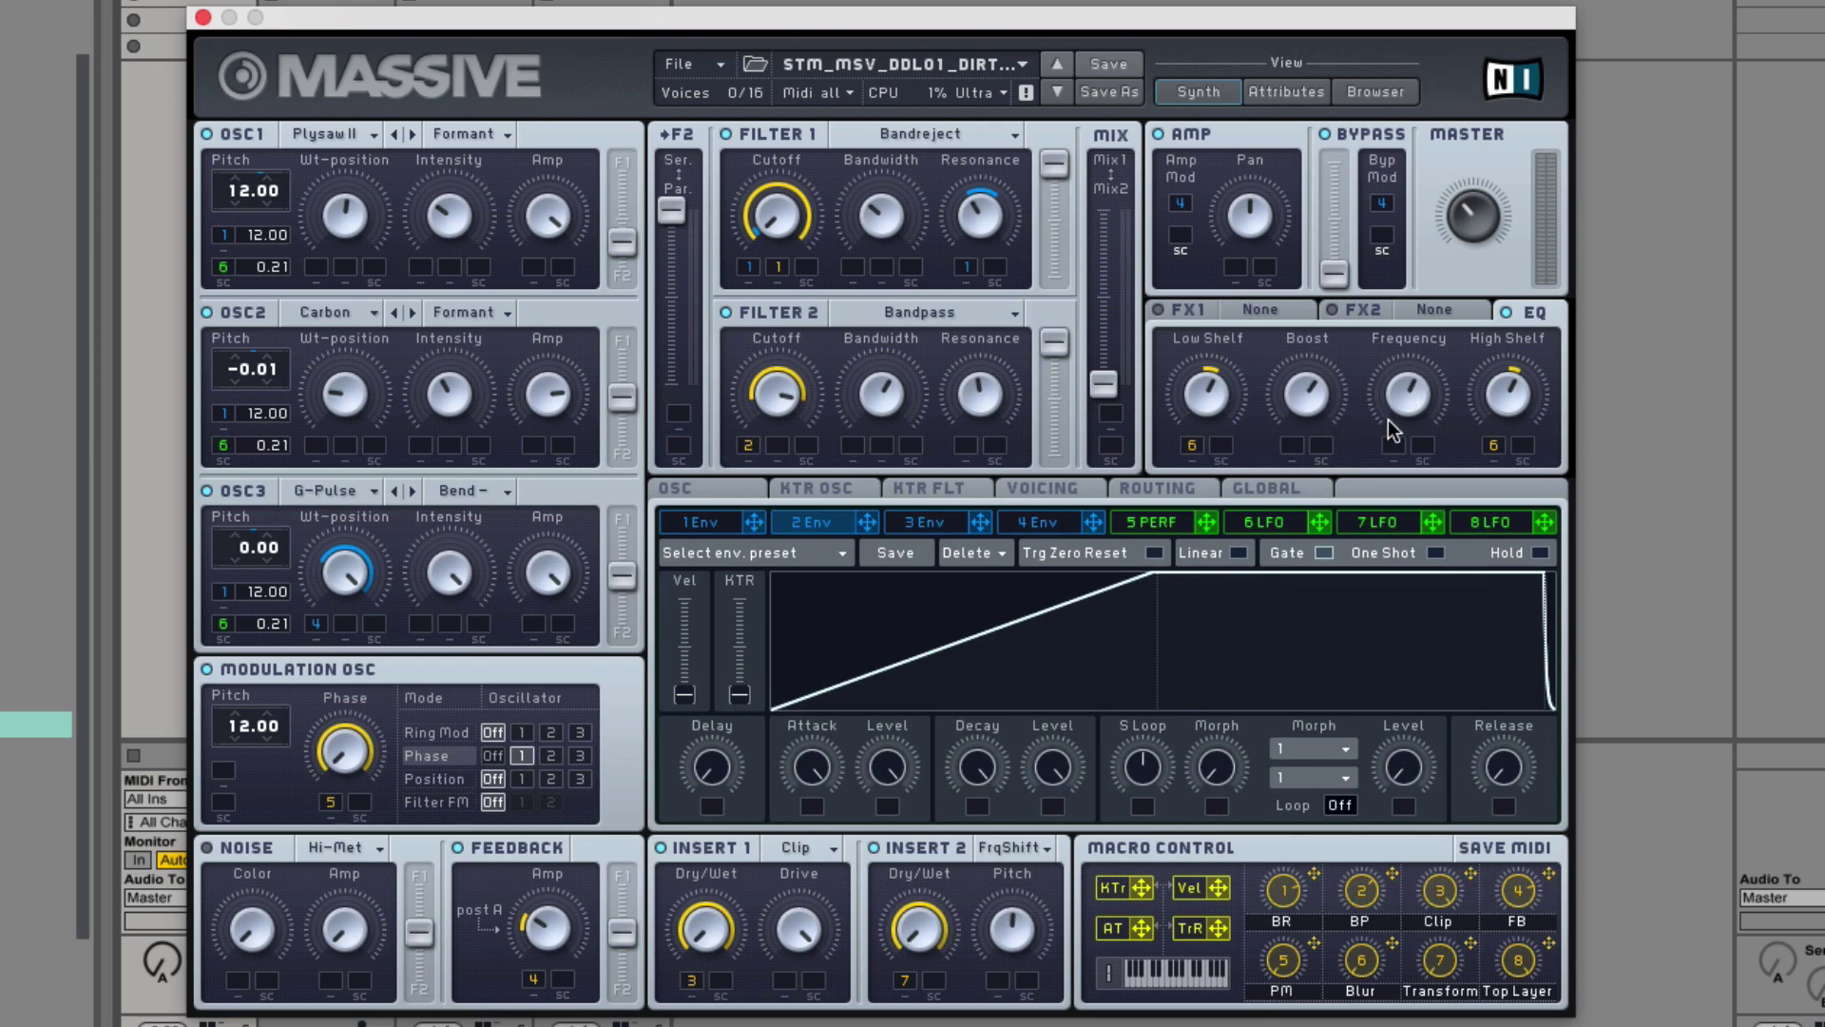
- Shorten envelope 4's attack slightly and lower envelope 1's decay level a little
{"action": "left_click", "coordinate": [1069, 521]}
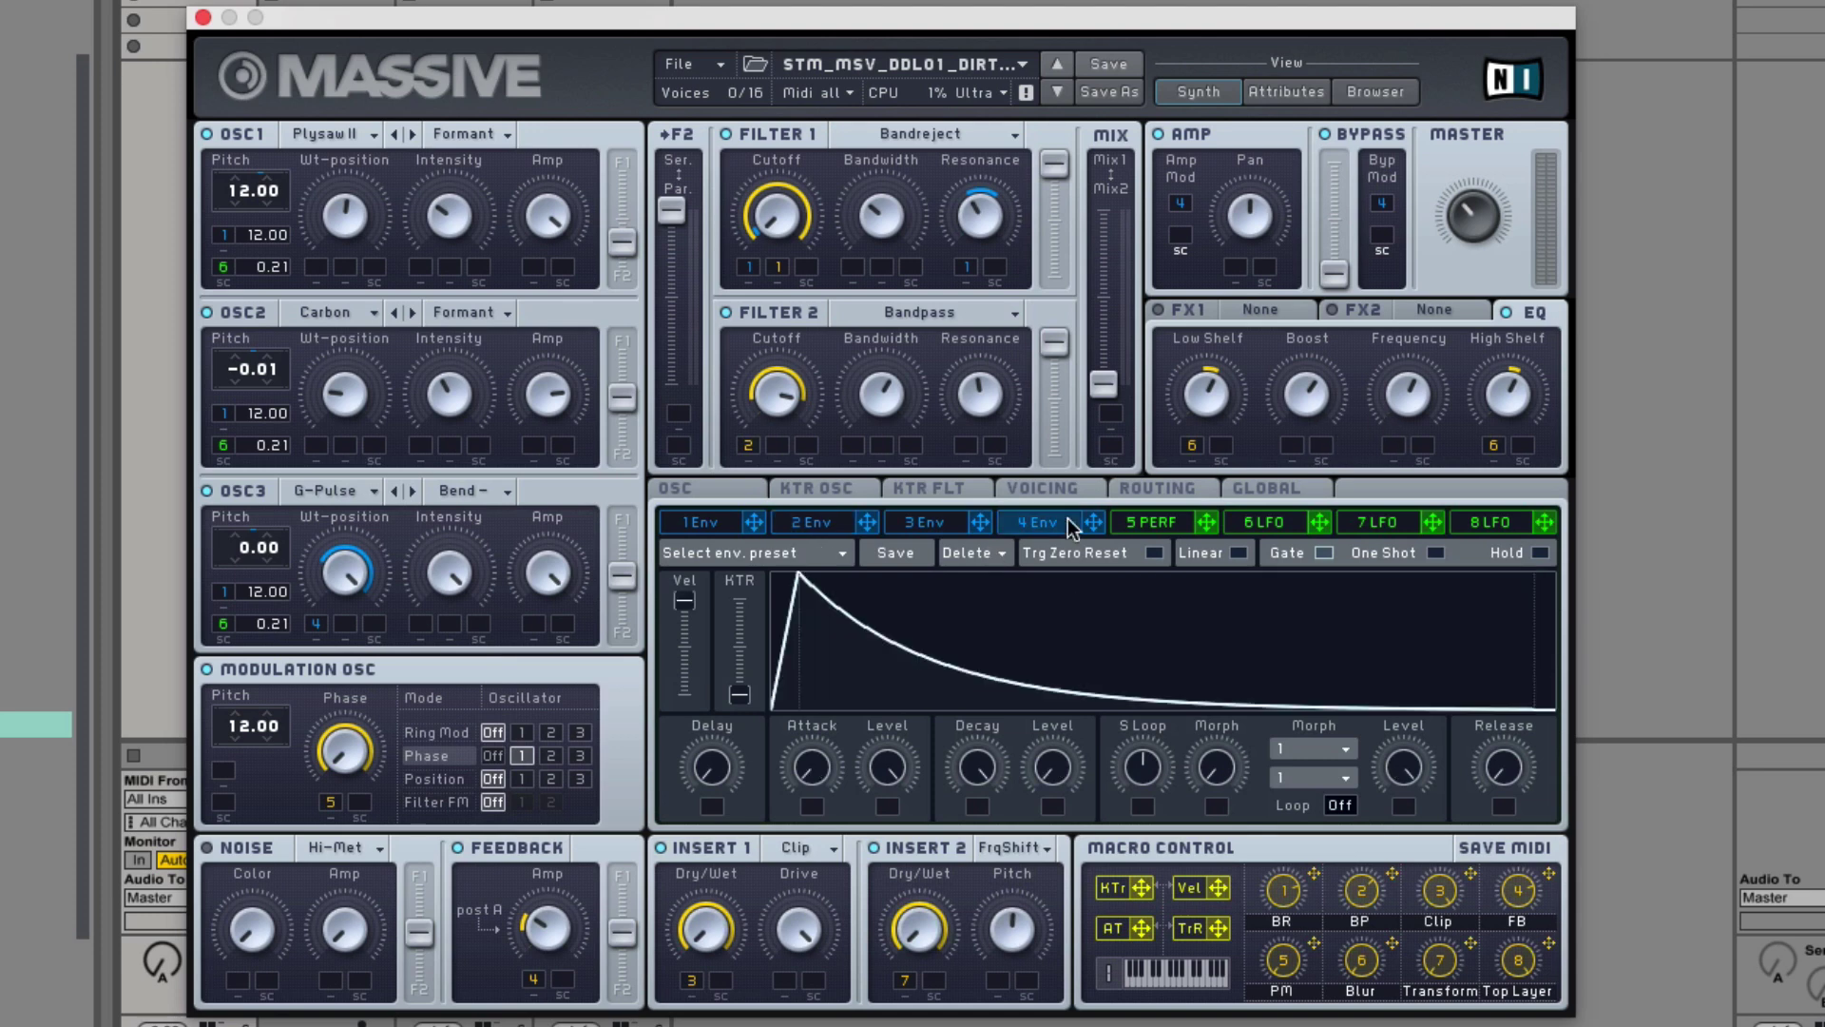
{"action": "left_click_drag", "start_coordinate": [825, 771], "coordinate": [818, 802]}
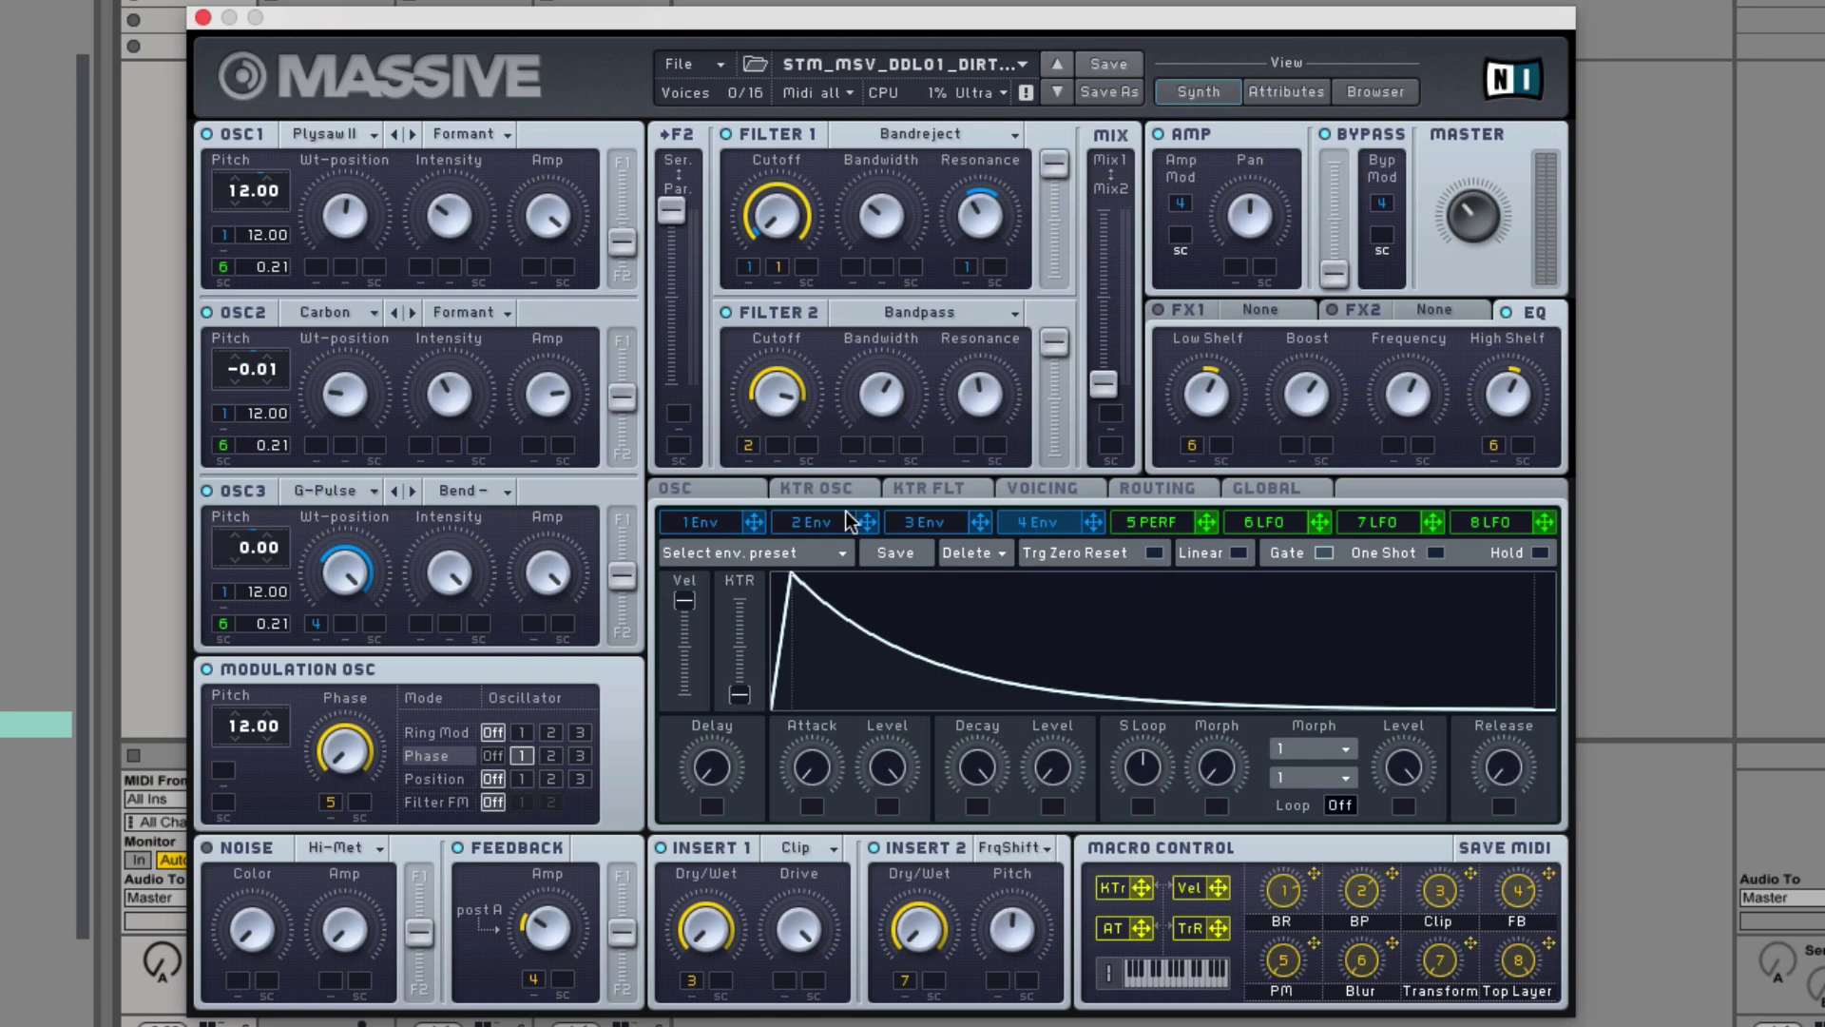
{"action": "left_click", "coordinate": [720, 525]}
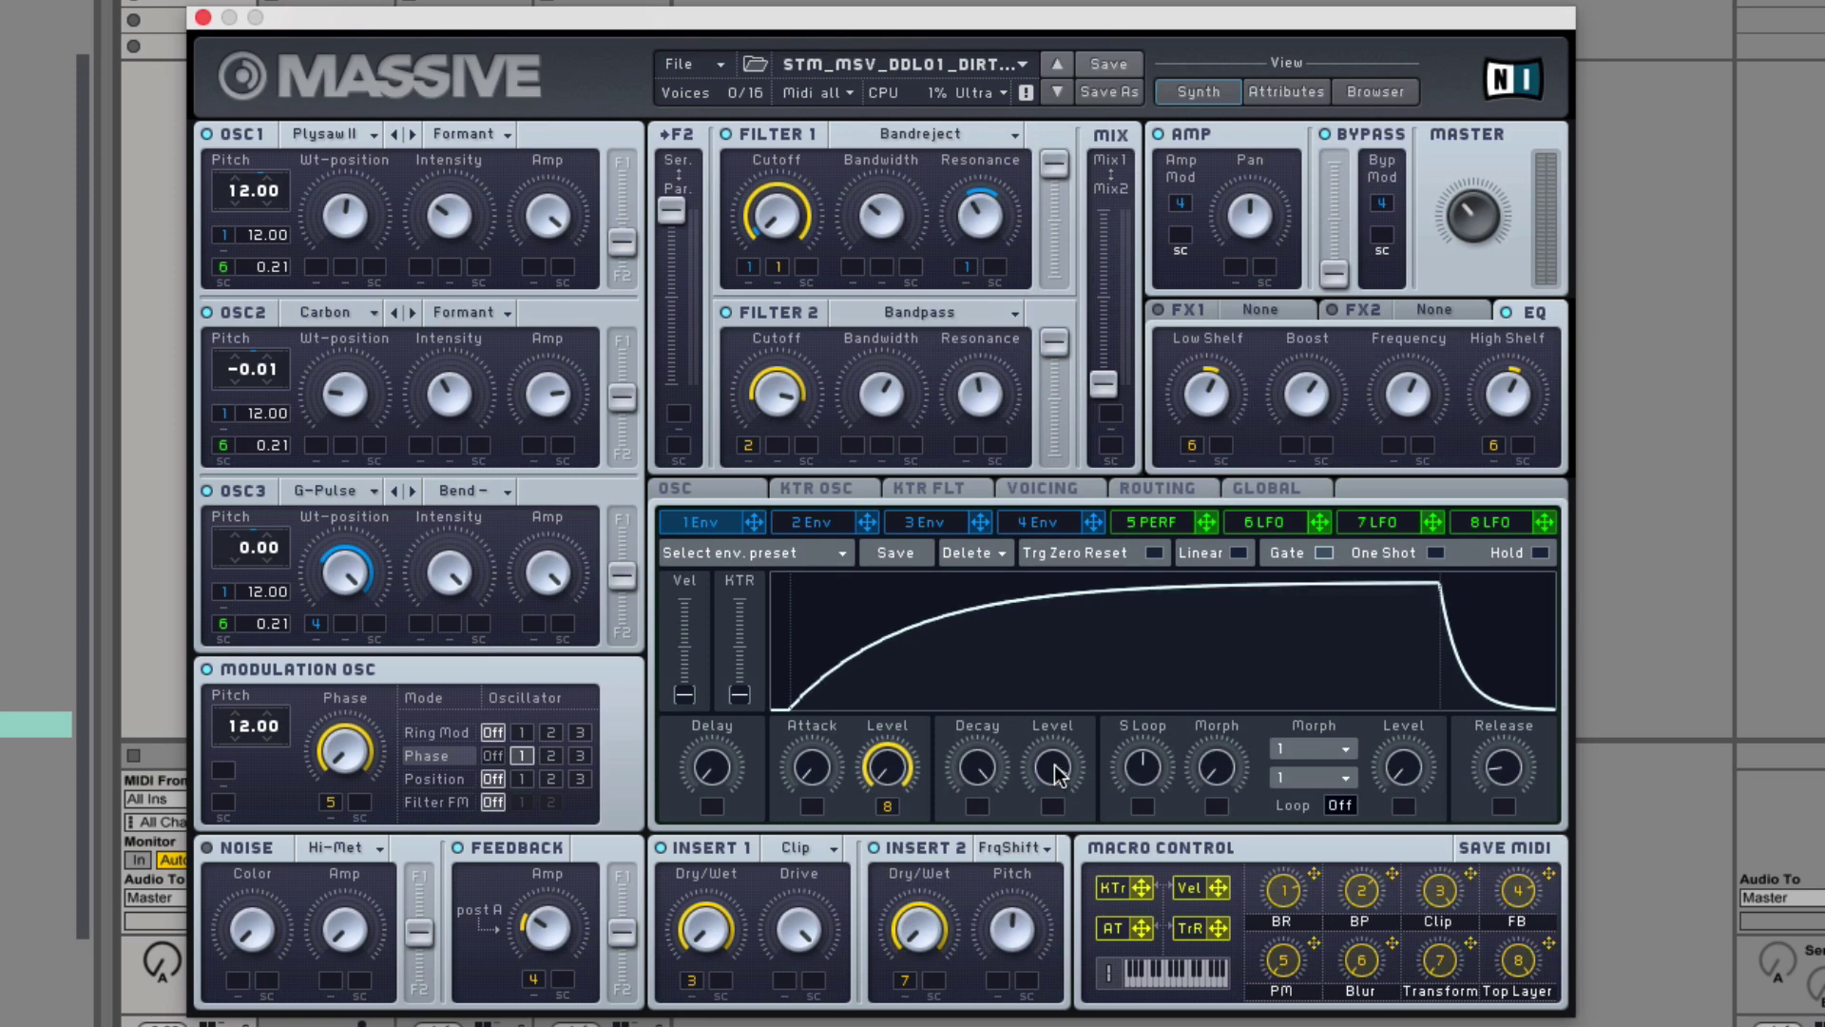
{"action": "left_click_drag", "start_coordinate": [1057, 768], "coordinate": [1057, 773]}
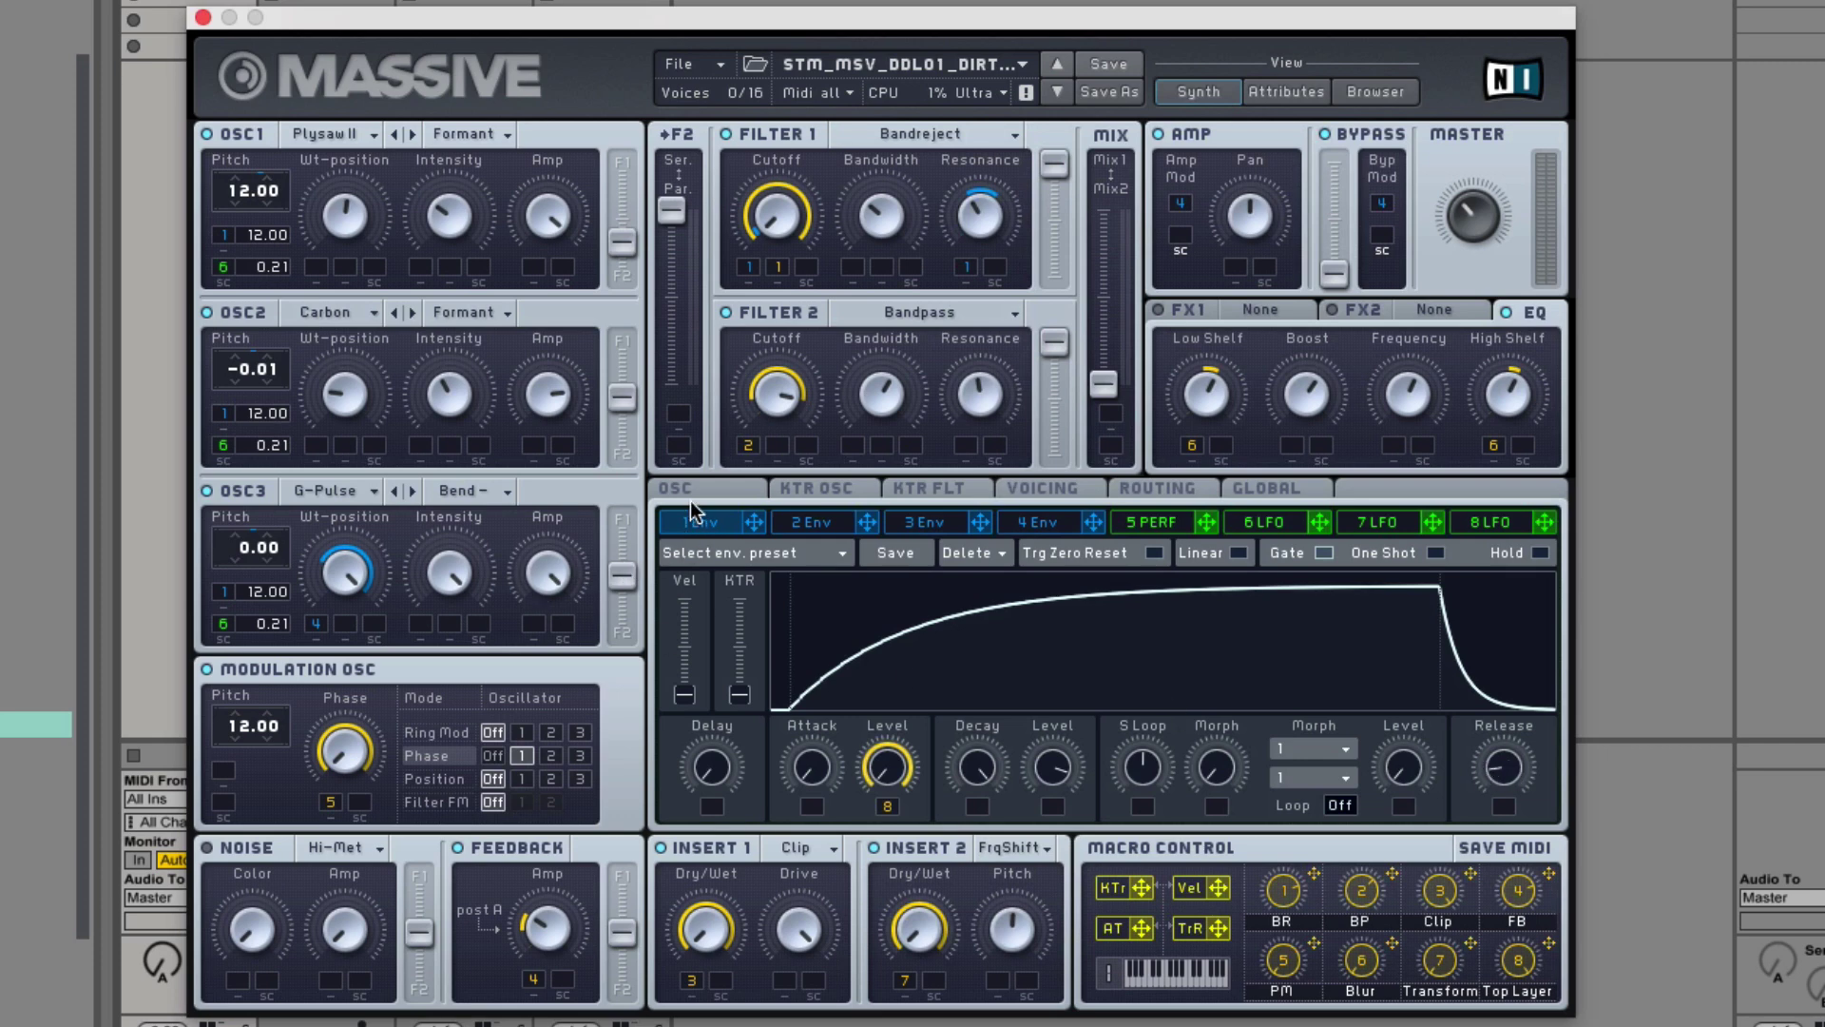
- Examine envelopes 1, 2 and 4 and the envelope 4 modulation of oscillator 3's wavetable position
{"action": "left_click", "coordinate": [839, 519]}
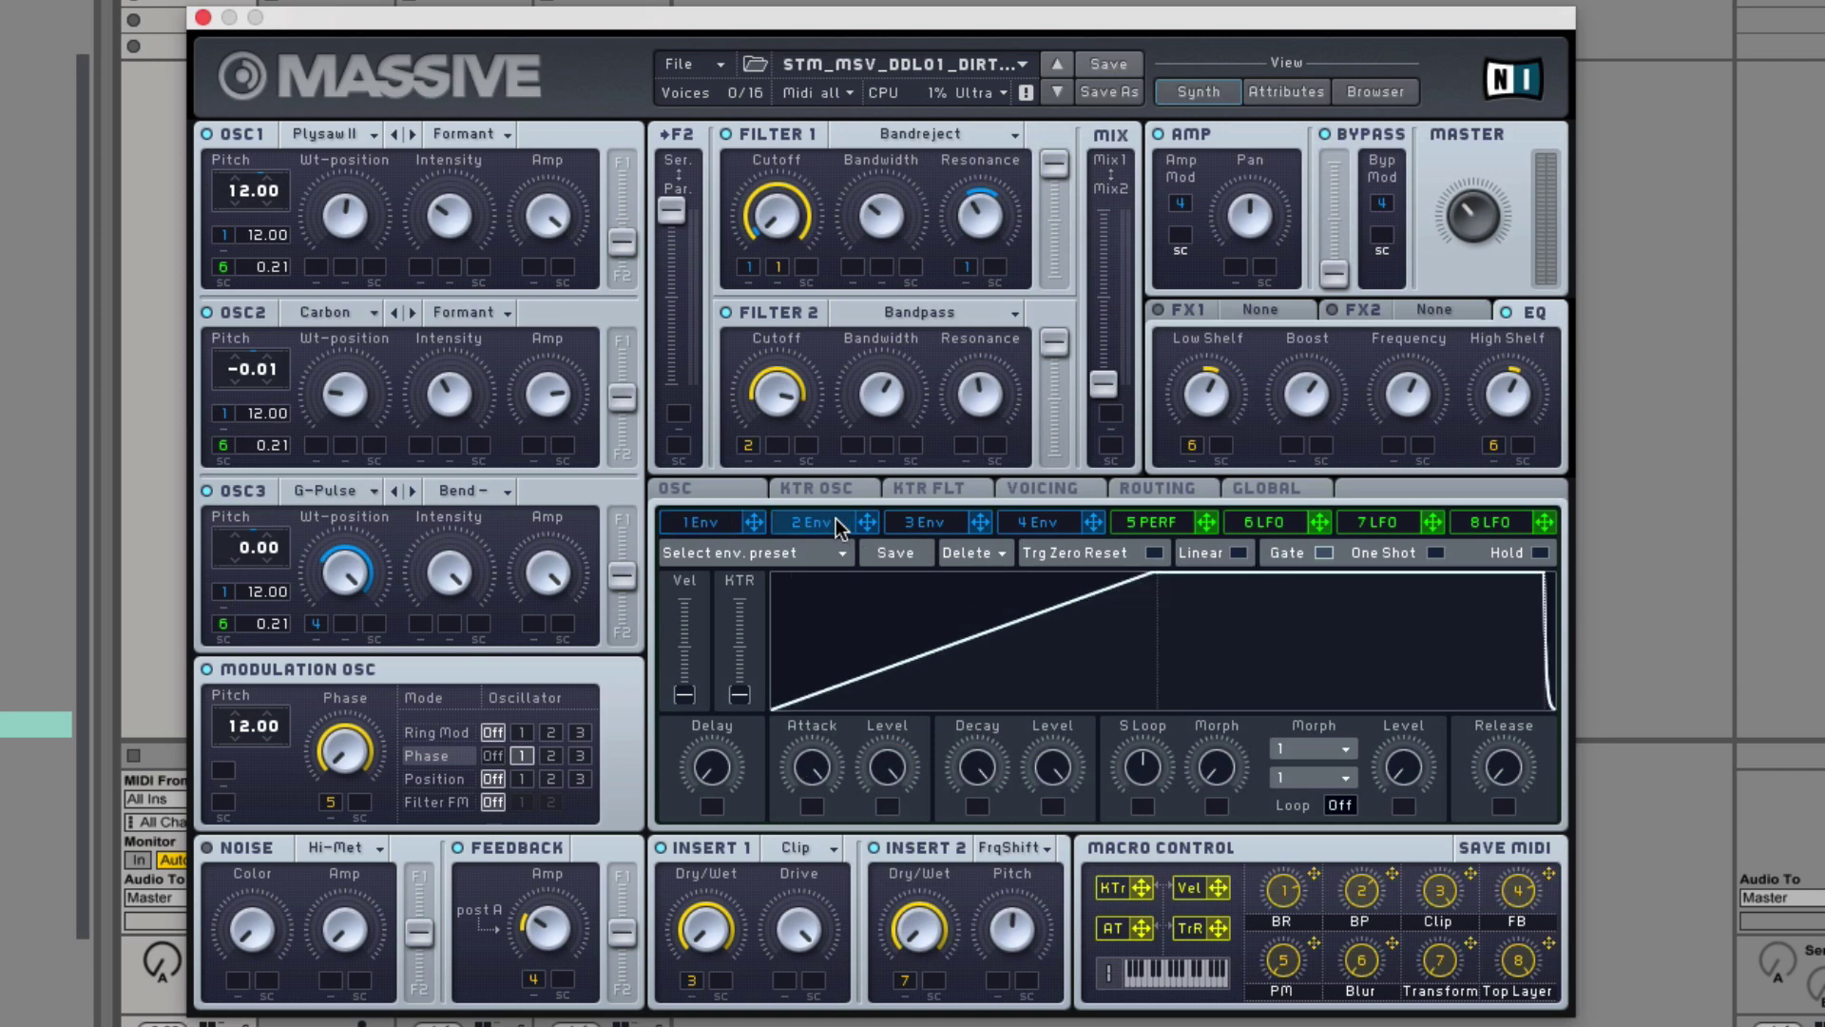
{"action": "left_click", "coordinate": [711, 529]}
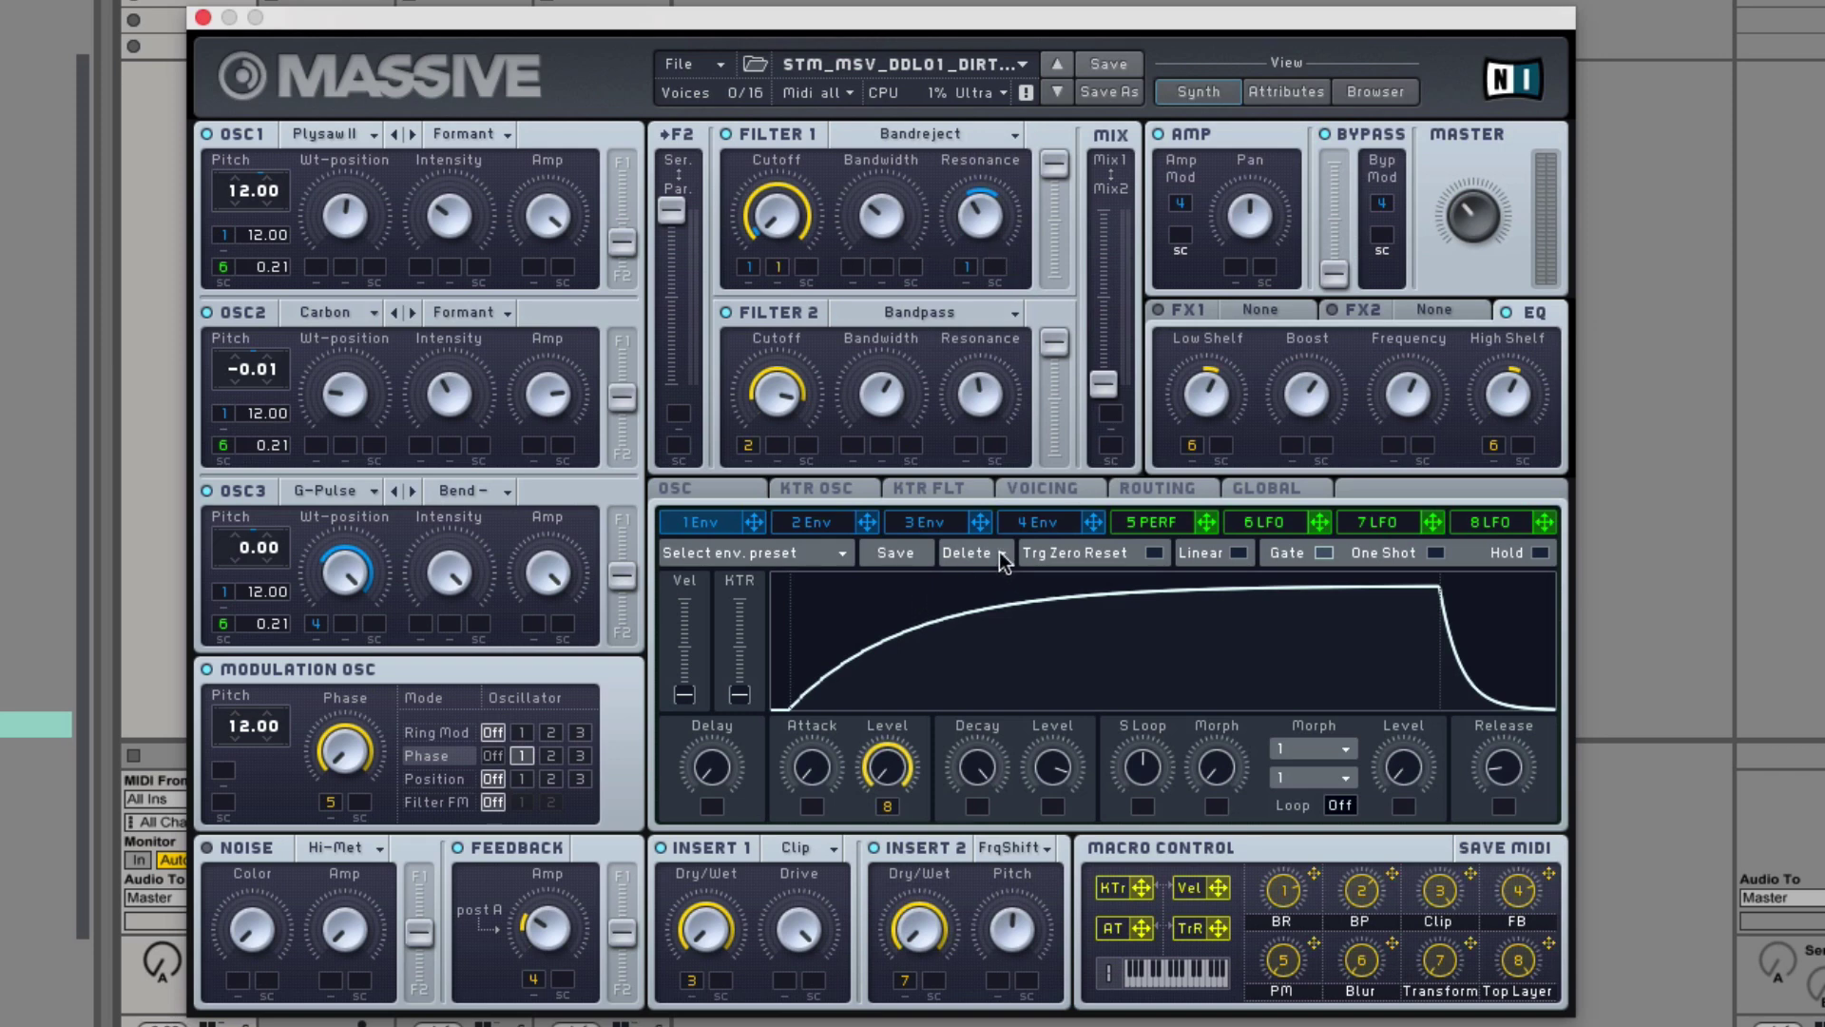
{"action": "left_click", "coordinate": [1059, 527]}
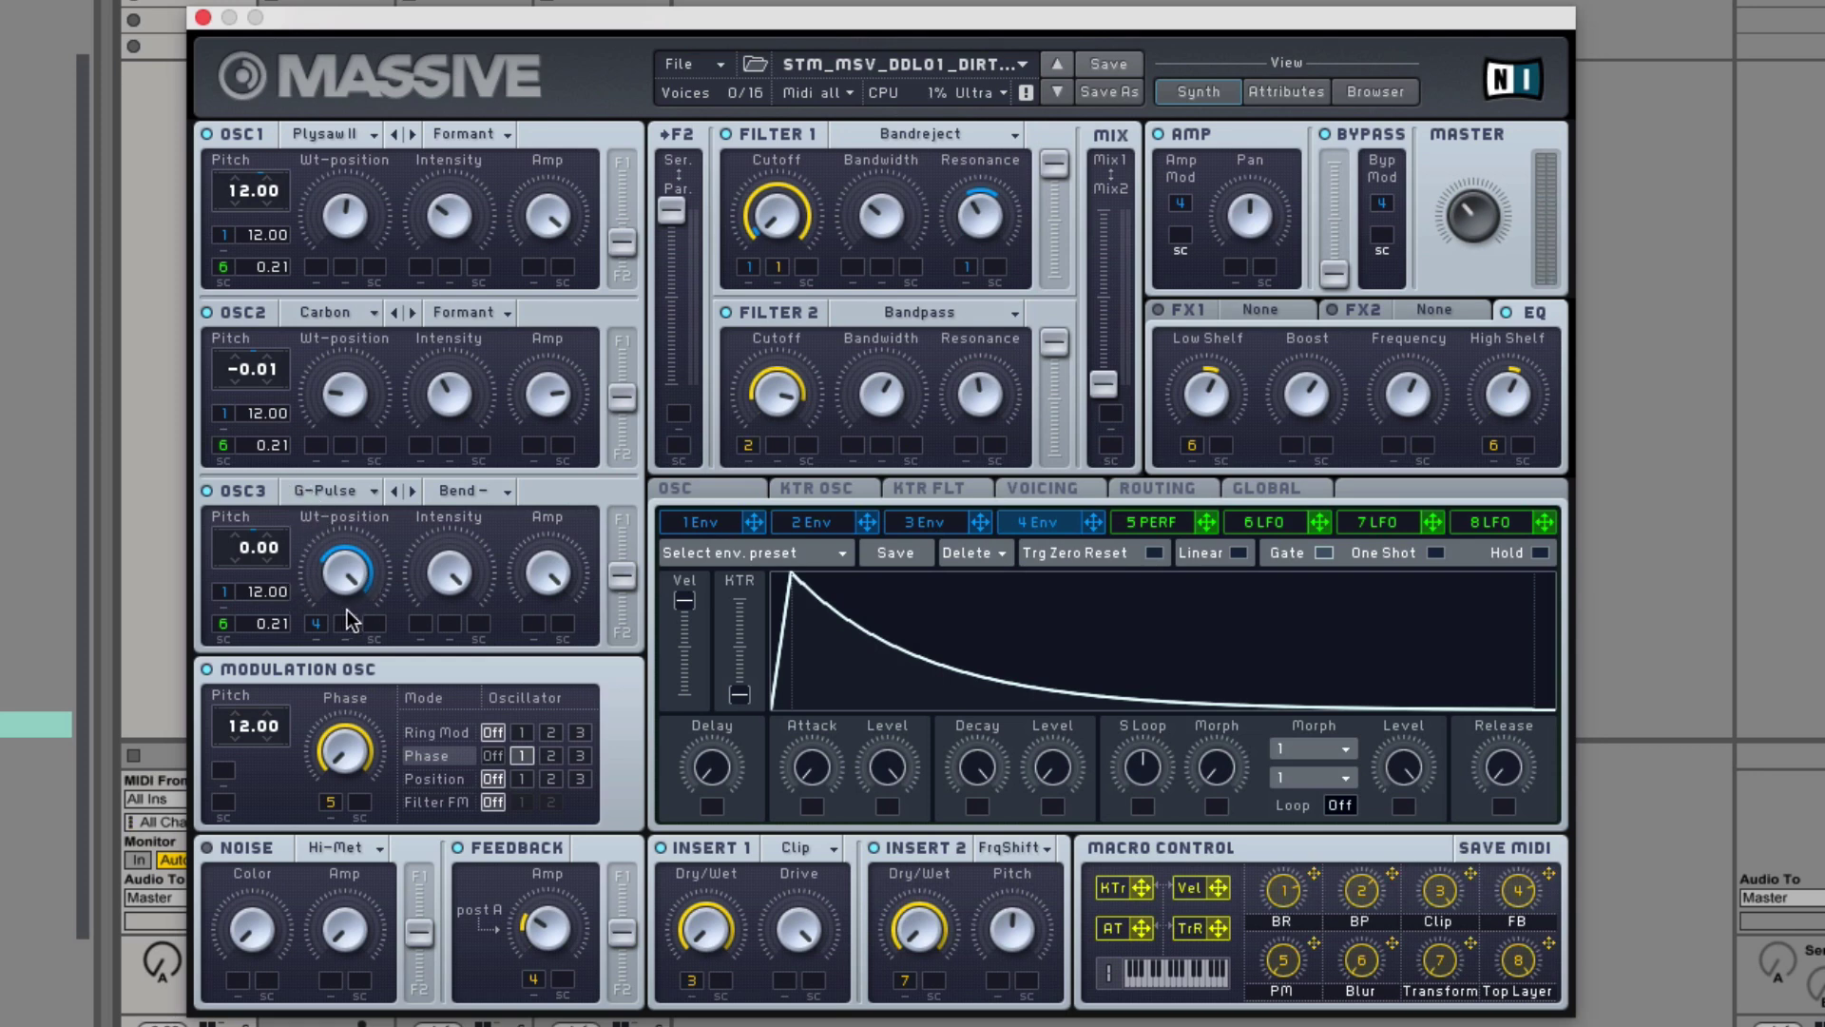
{"action": "double_click", "coordinate": [317, 623]}
- Move LFO 6's curve crossfade up to the first waveform and view LFOs 7 and 8
{"action": "left_click", "coordinate": [1247, 523]}
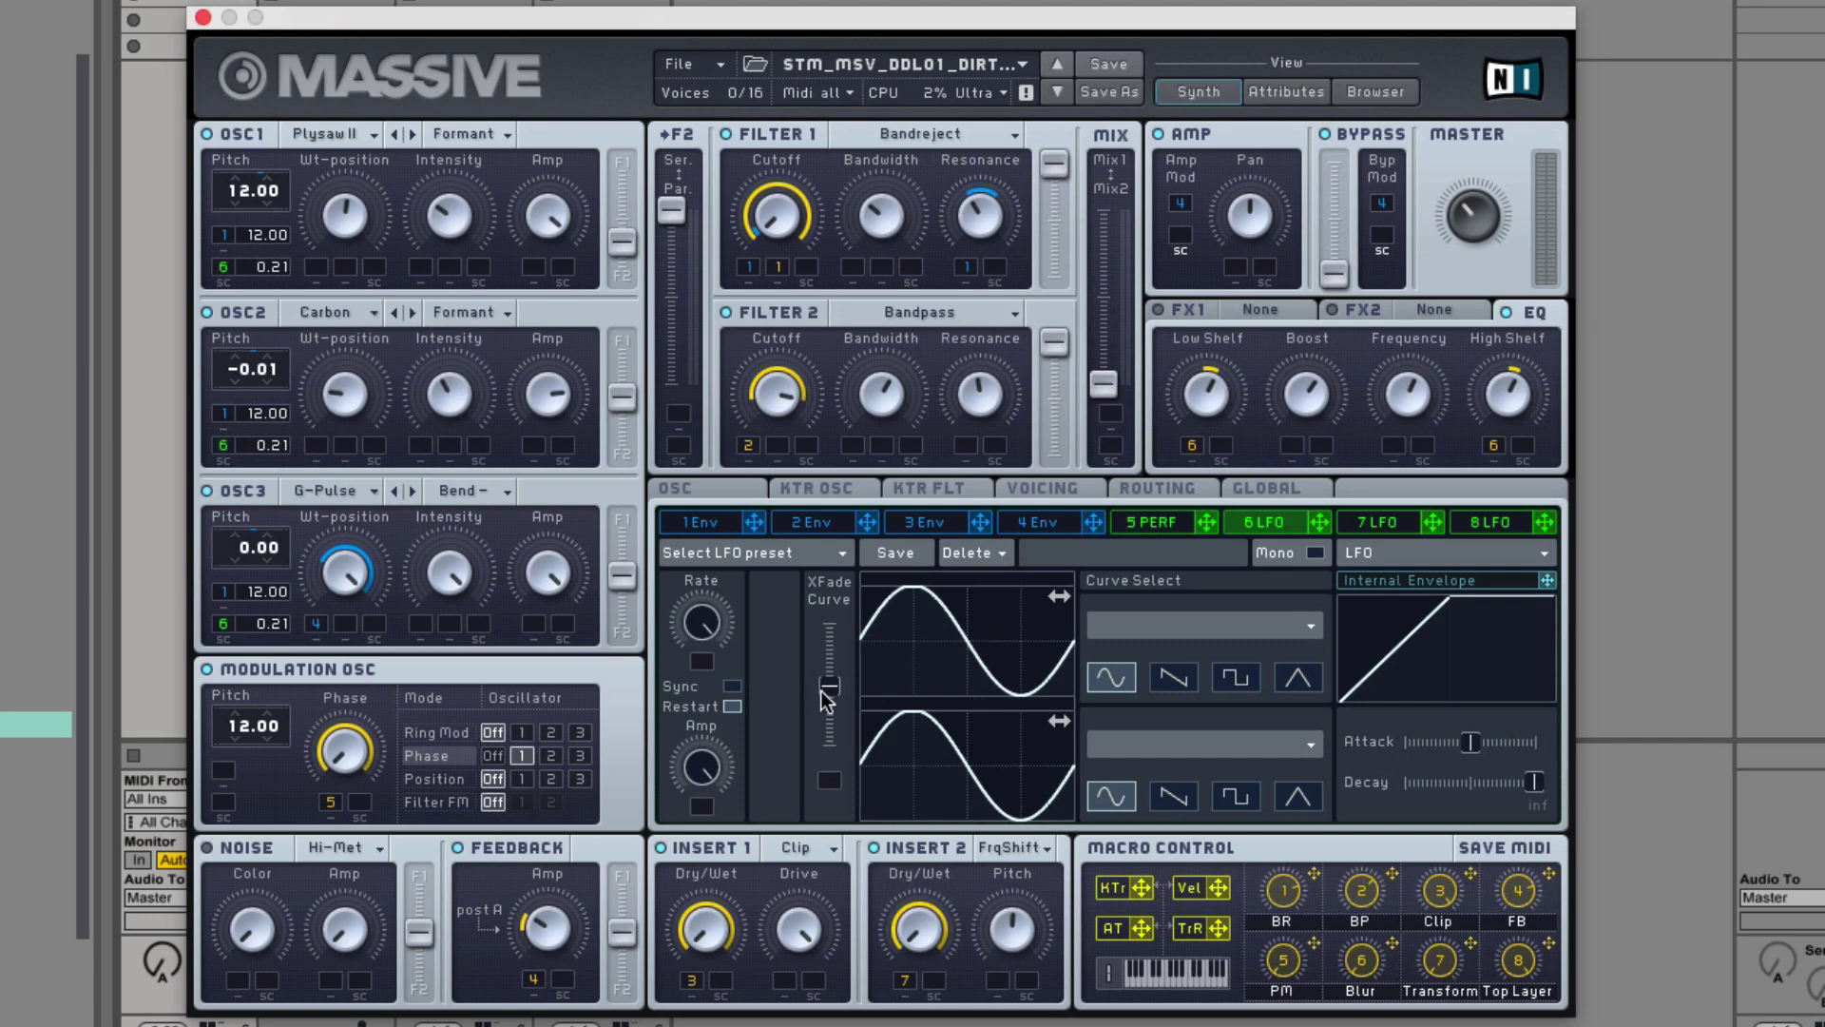
{"action": "left_click_drag", "start_coordinate": [821, 689], "coordinate": [823, 625]}
{"action": "left_click", "coordinate": [1395, 522]}
{"action": "left_click", "coordinate": [1470, 524]}
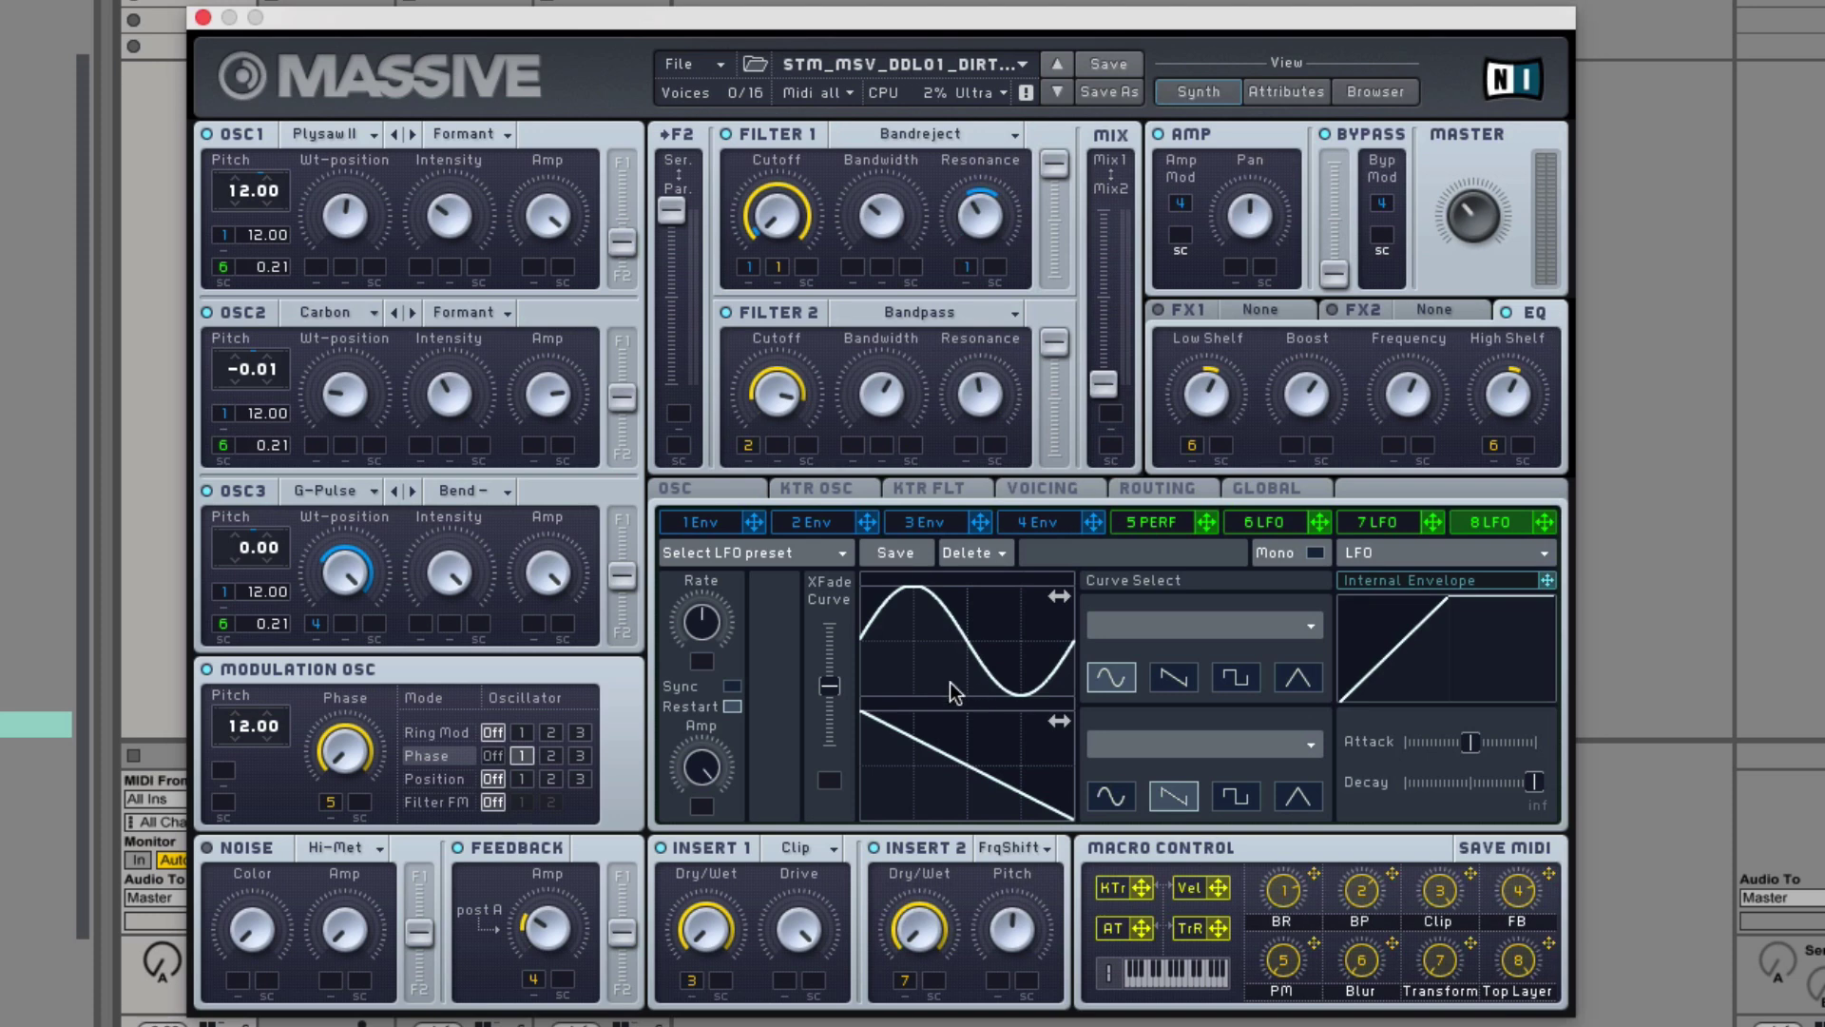
- View the oscillator glide and voicing settings and rename macro control 7 as FreqShift
{"action": "left_click", "coordinate": [717, 490]}
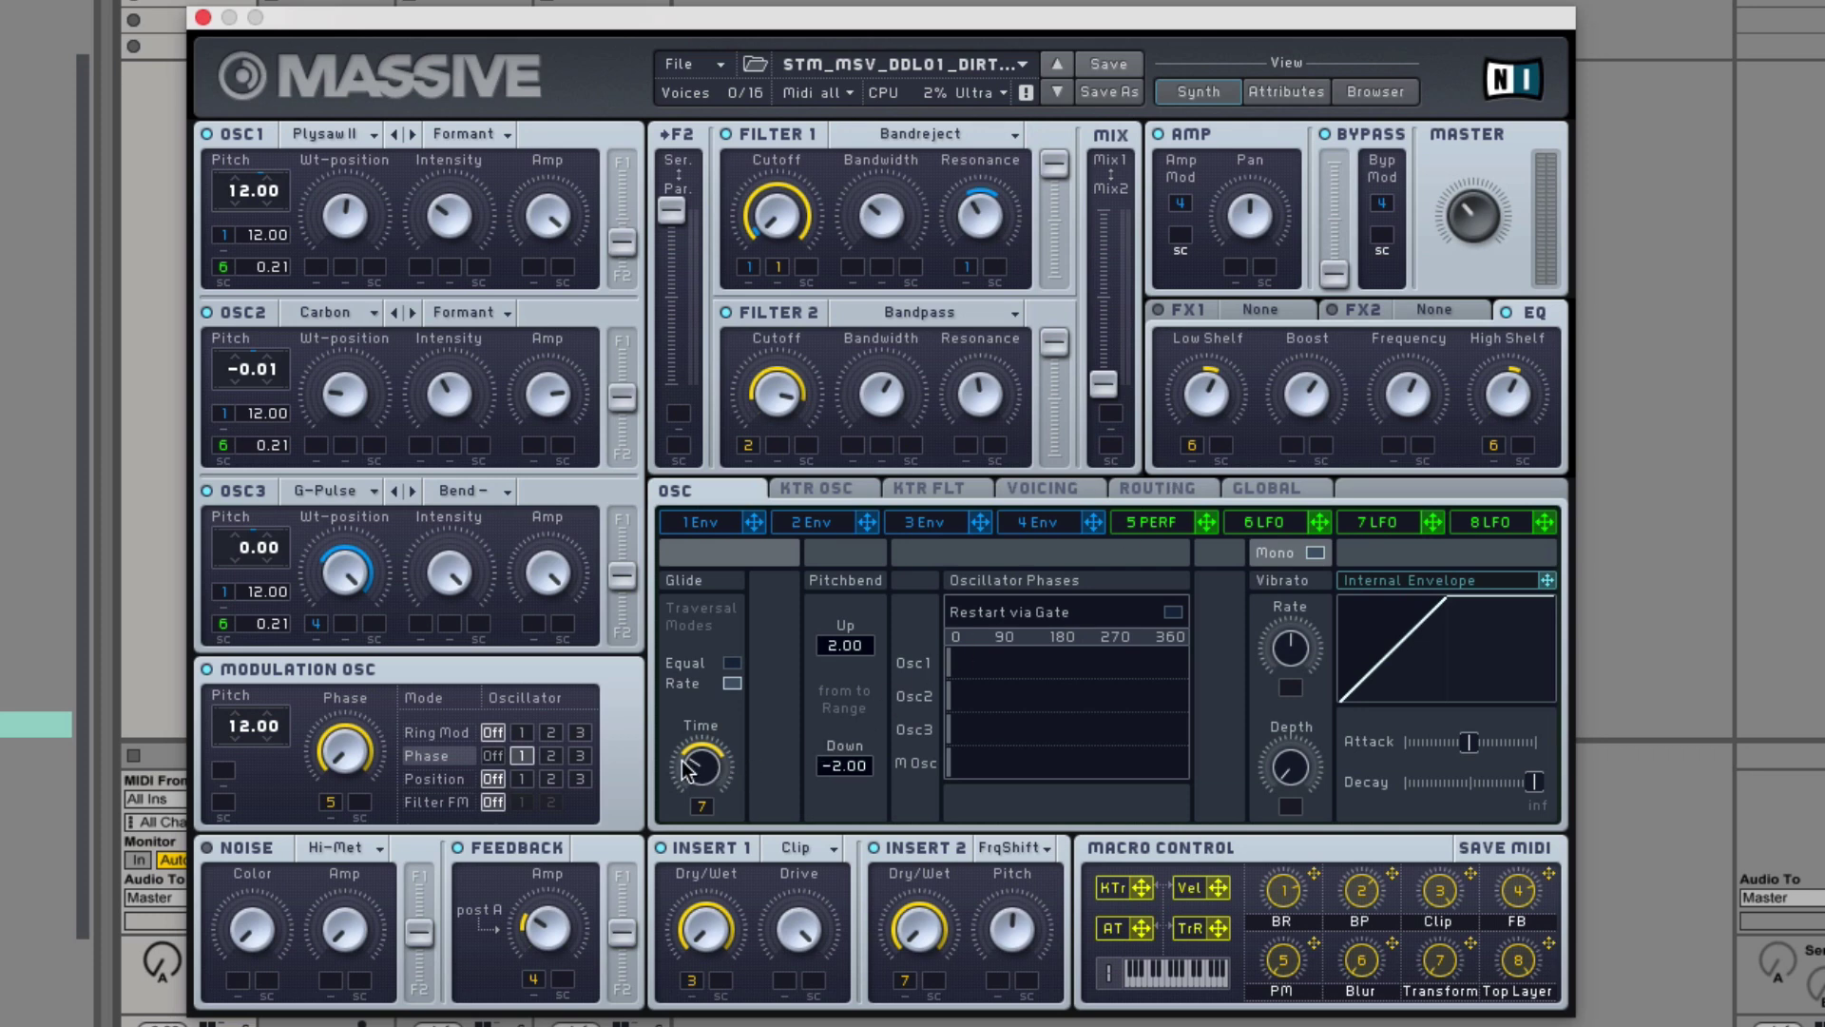
{"action": "left_click", "coordinate": [1076, 487]}
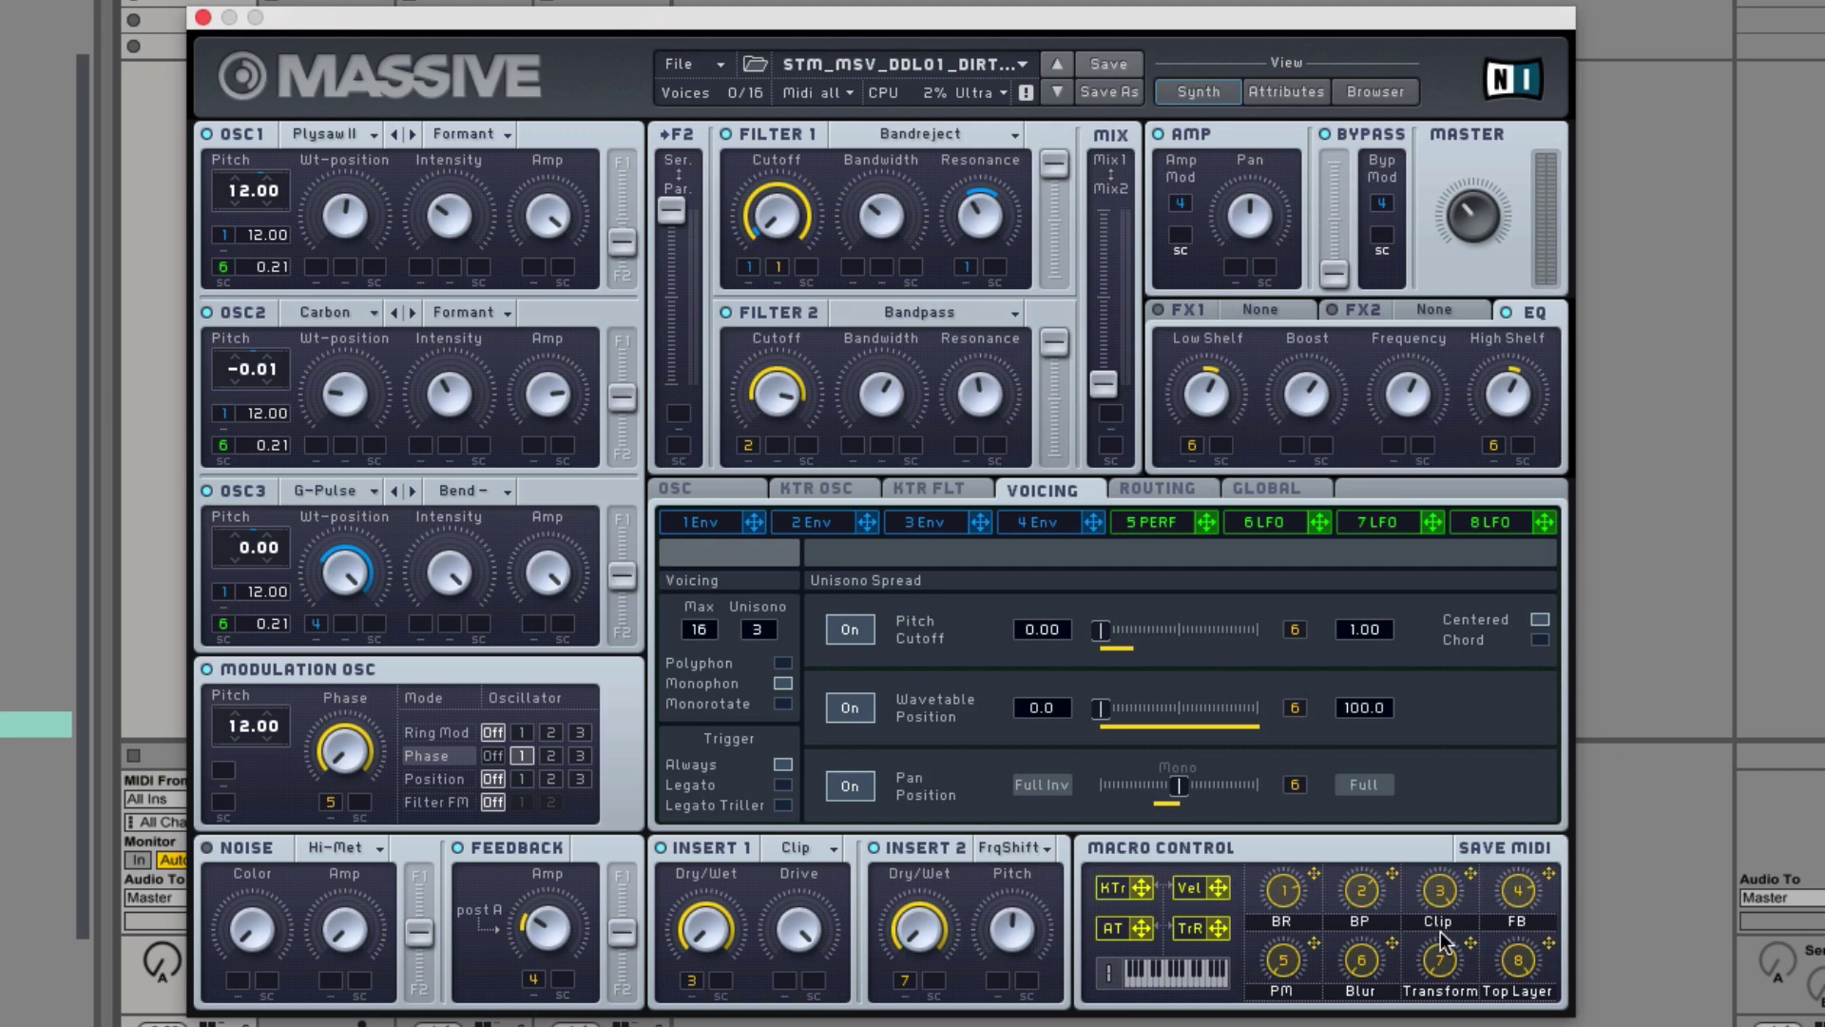
{"action": "double_click", "coordinate": [1440, 994]}
{"action": "type", "text": "rre"}
{"action": "type", "text": "e"}
{"action": "type", "text": "eqS"}
{"action": "type", "text": "hift"}
- Review the routing, global, voicing, filter and oscillator key-tracking, and oscillator settings pages
{"action": "left_click", "coordinate": [1152, 483]}
{"action": "left_click", "coordinate": [1240, 483]}
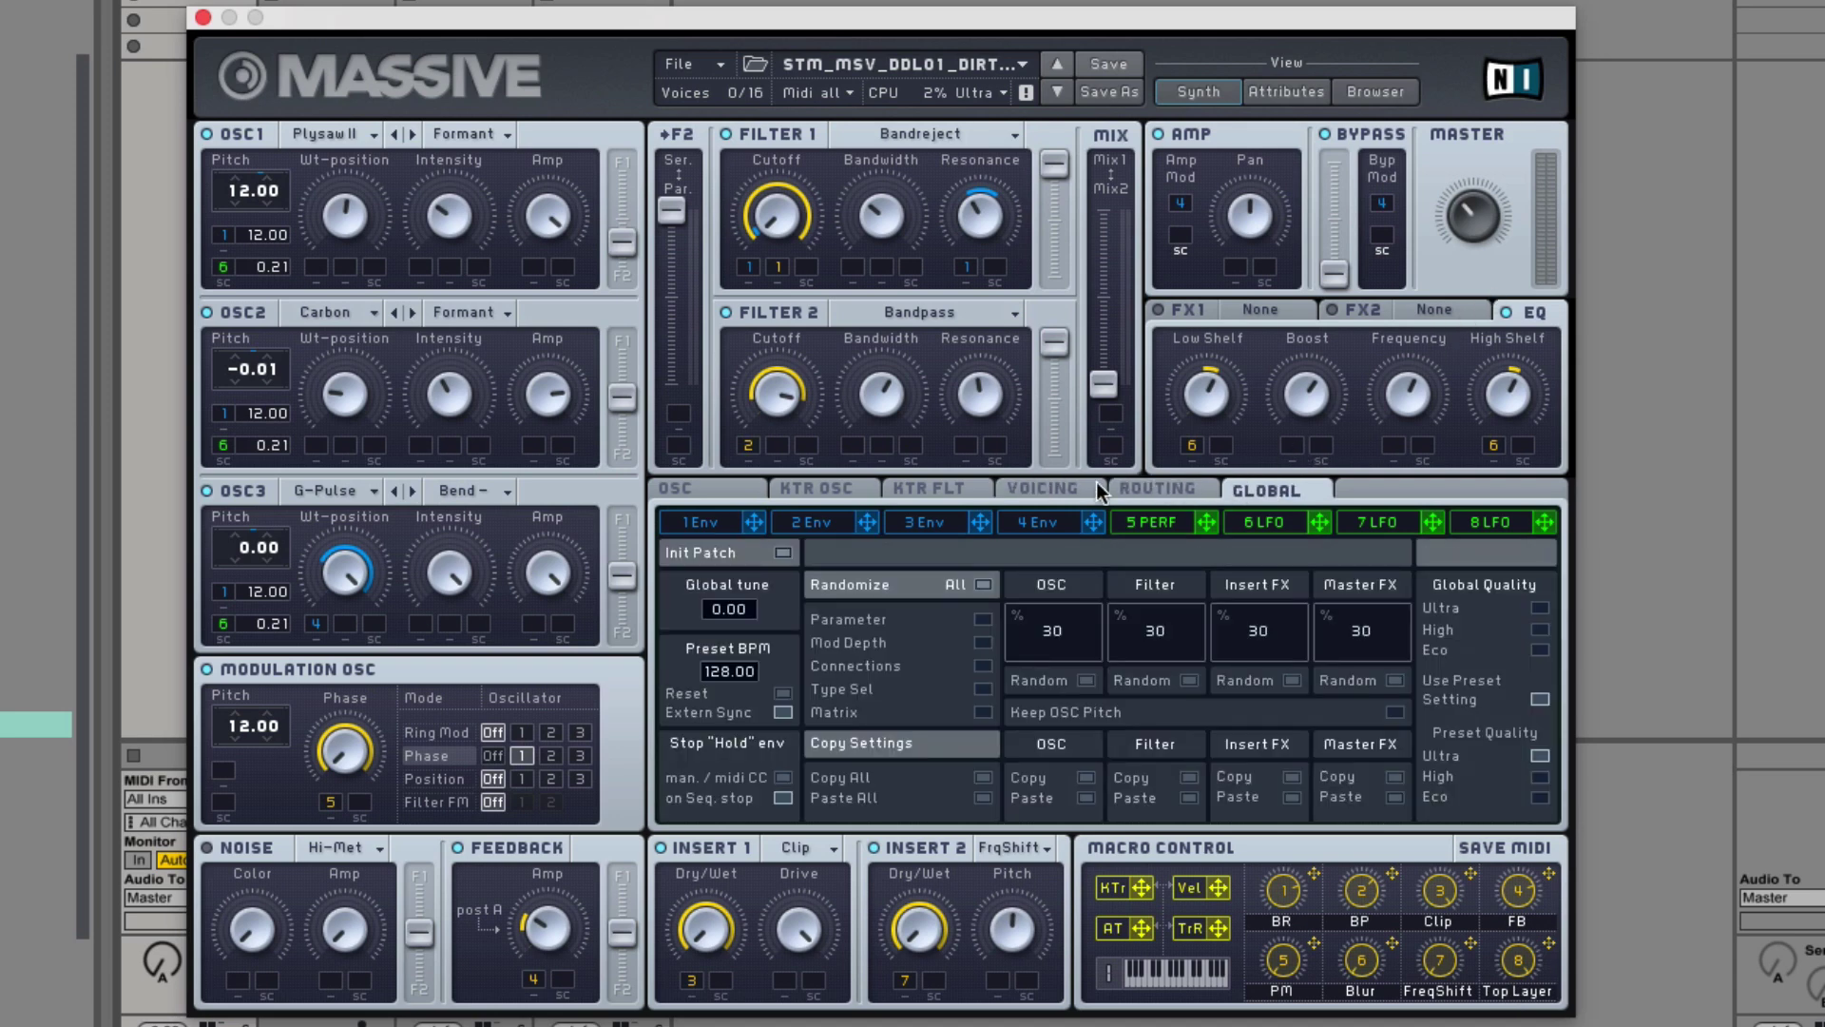
{"action": "left_click", "coordinate": [1041, 486]}
{"action": "left_click", "coordinate": [929, 487]}
{"action": "left_click", "coordinate": [816, 487]}
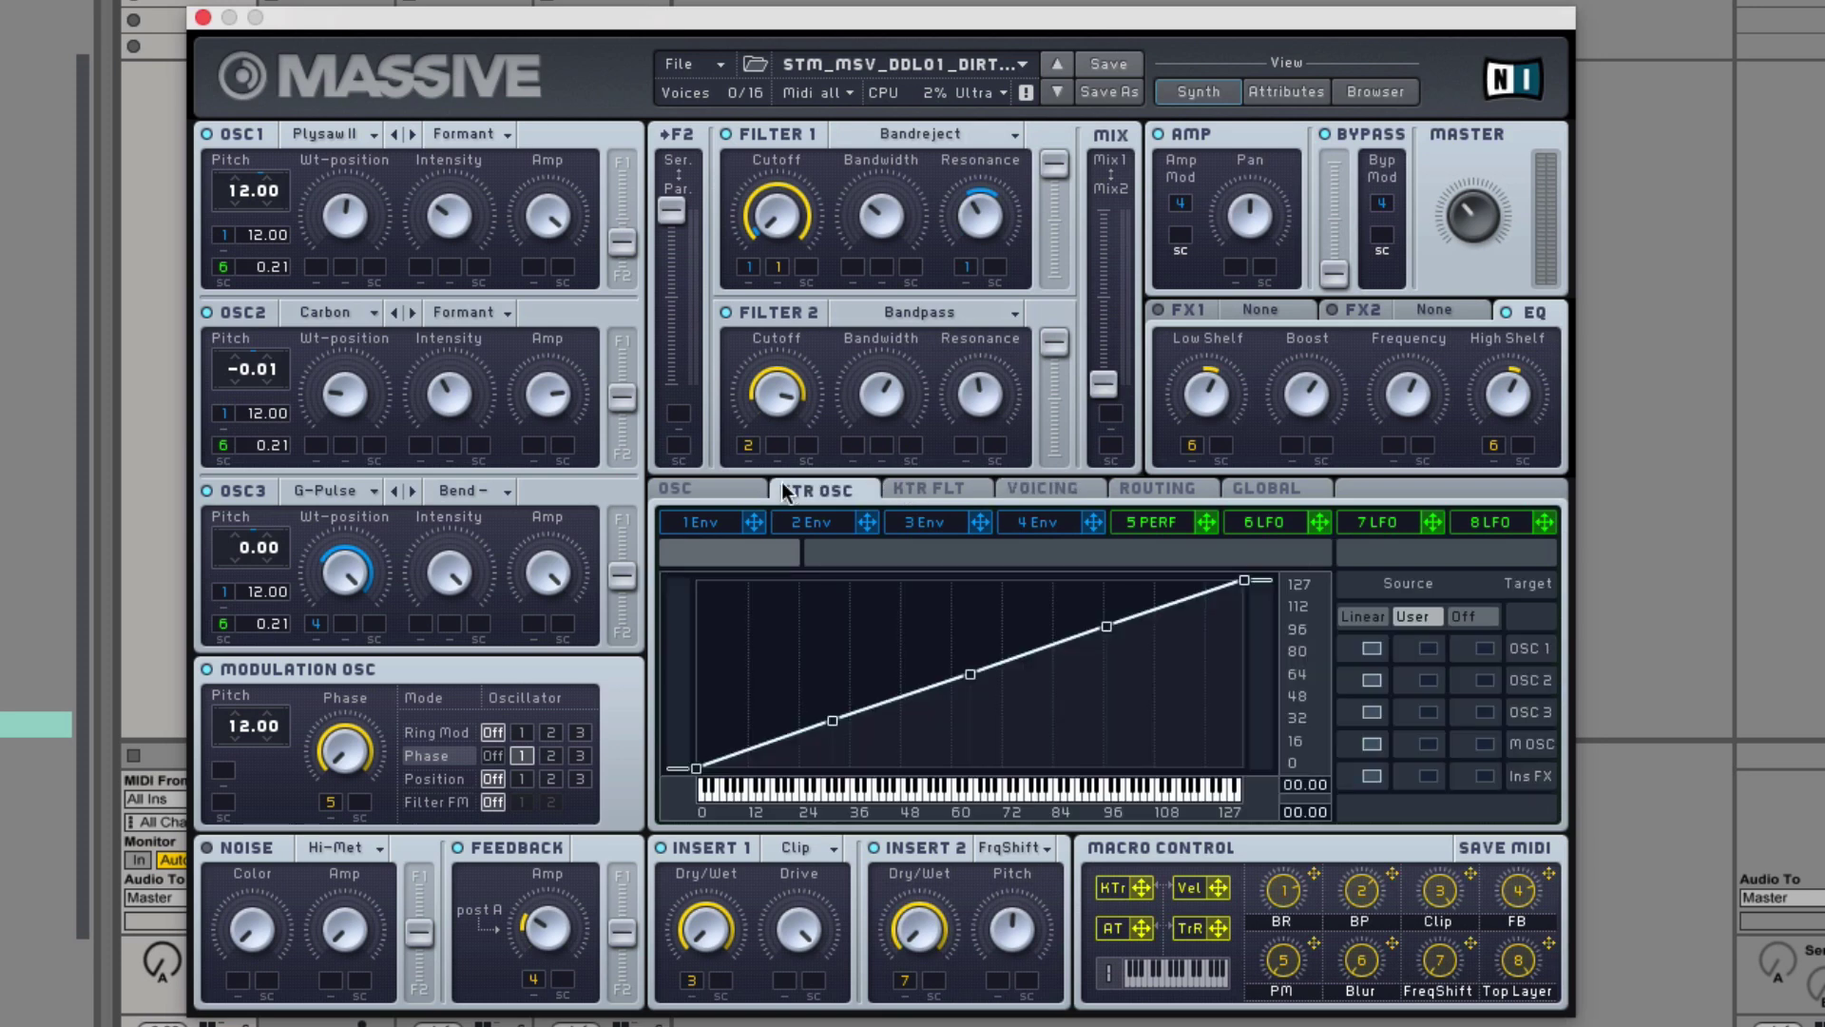
{"action": "left_click", "coordinate": [700, 490]}
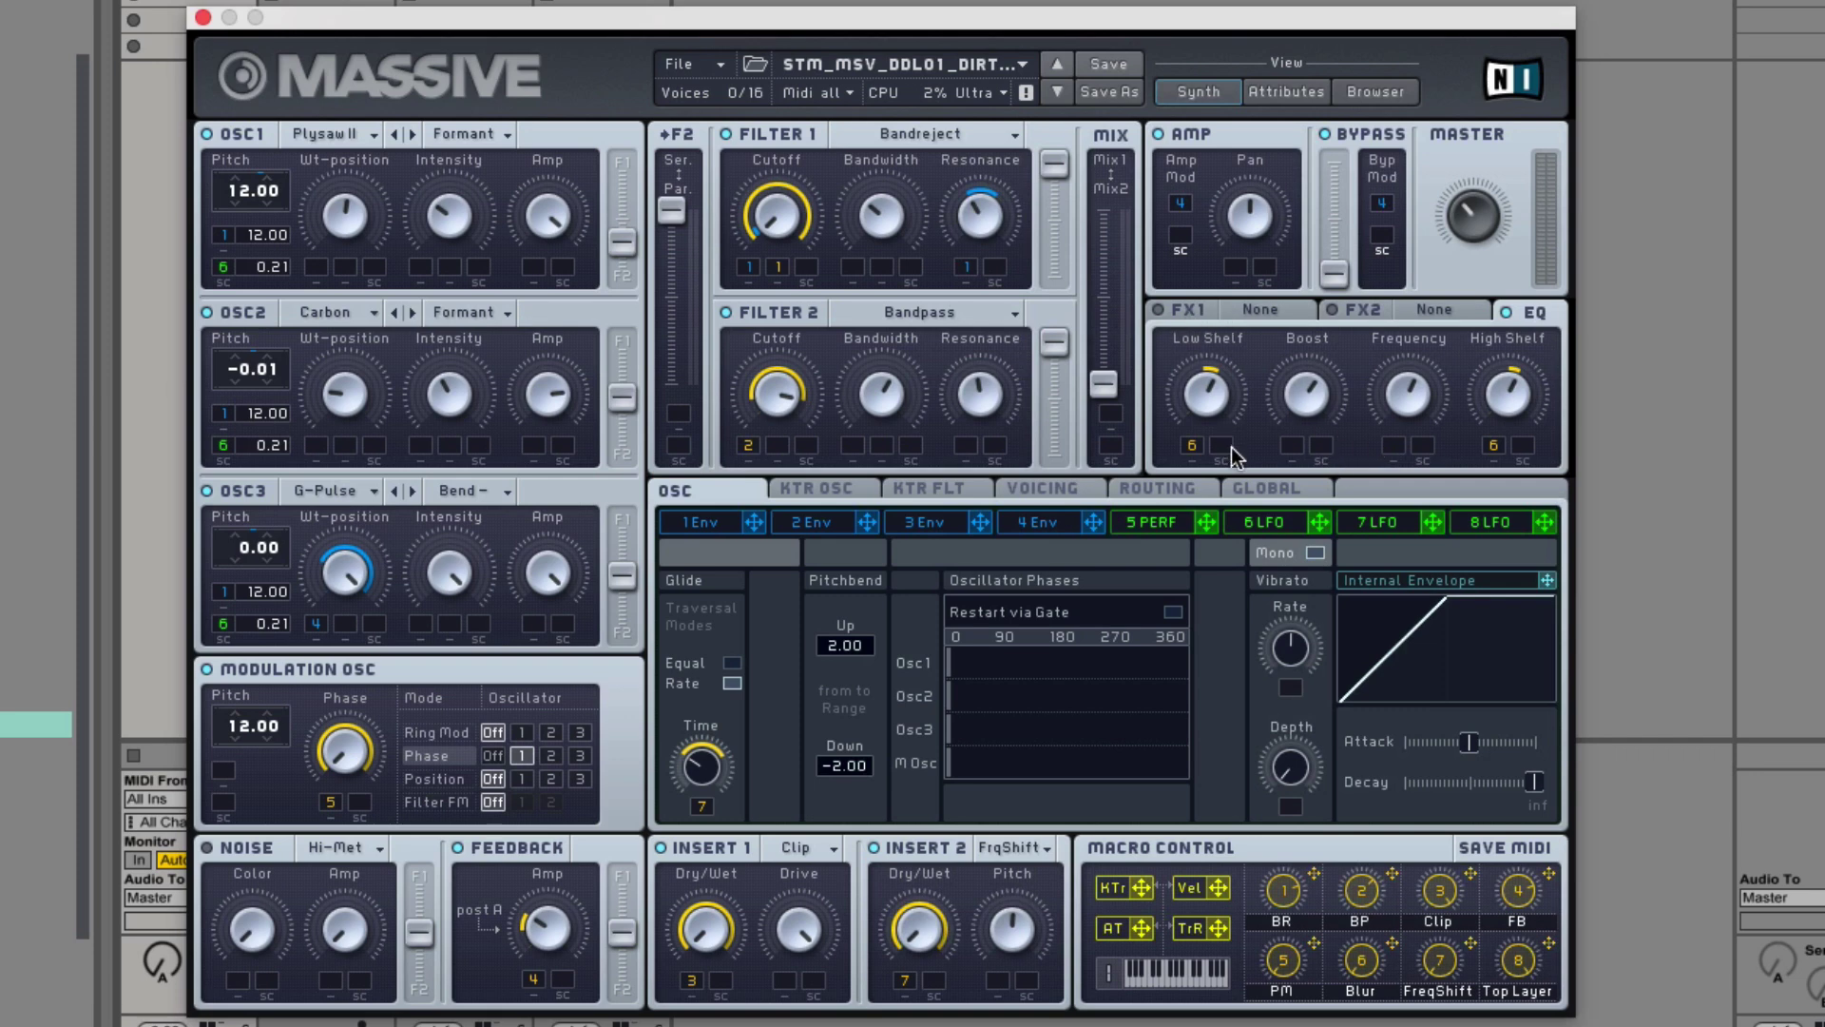
{"action": "left_click", "coordinate": [827, 490]}
{"action": "left_click", "coordinate": [928, 487]}
{"action": "left_click", "coordinate": [1043, 488]}
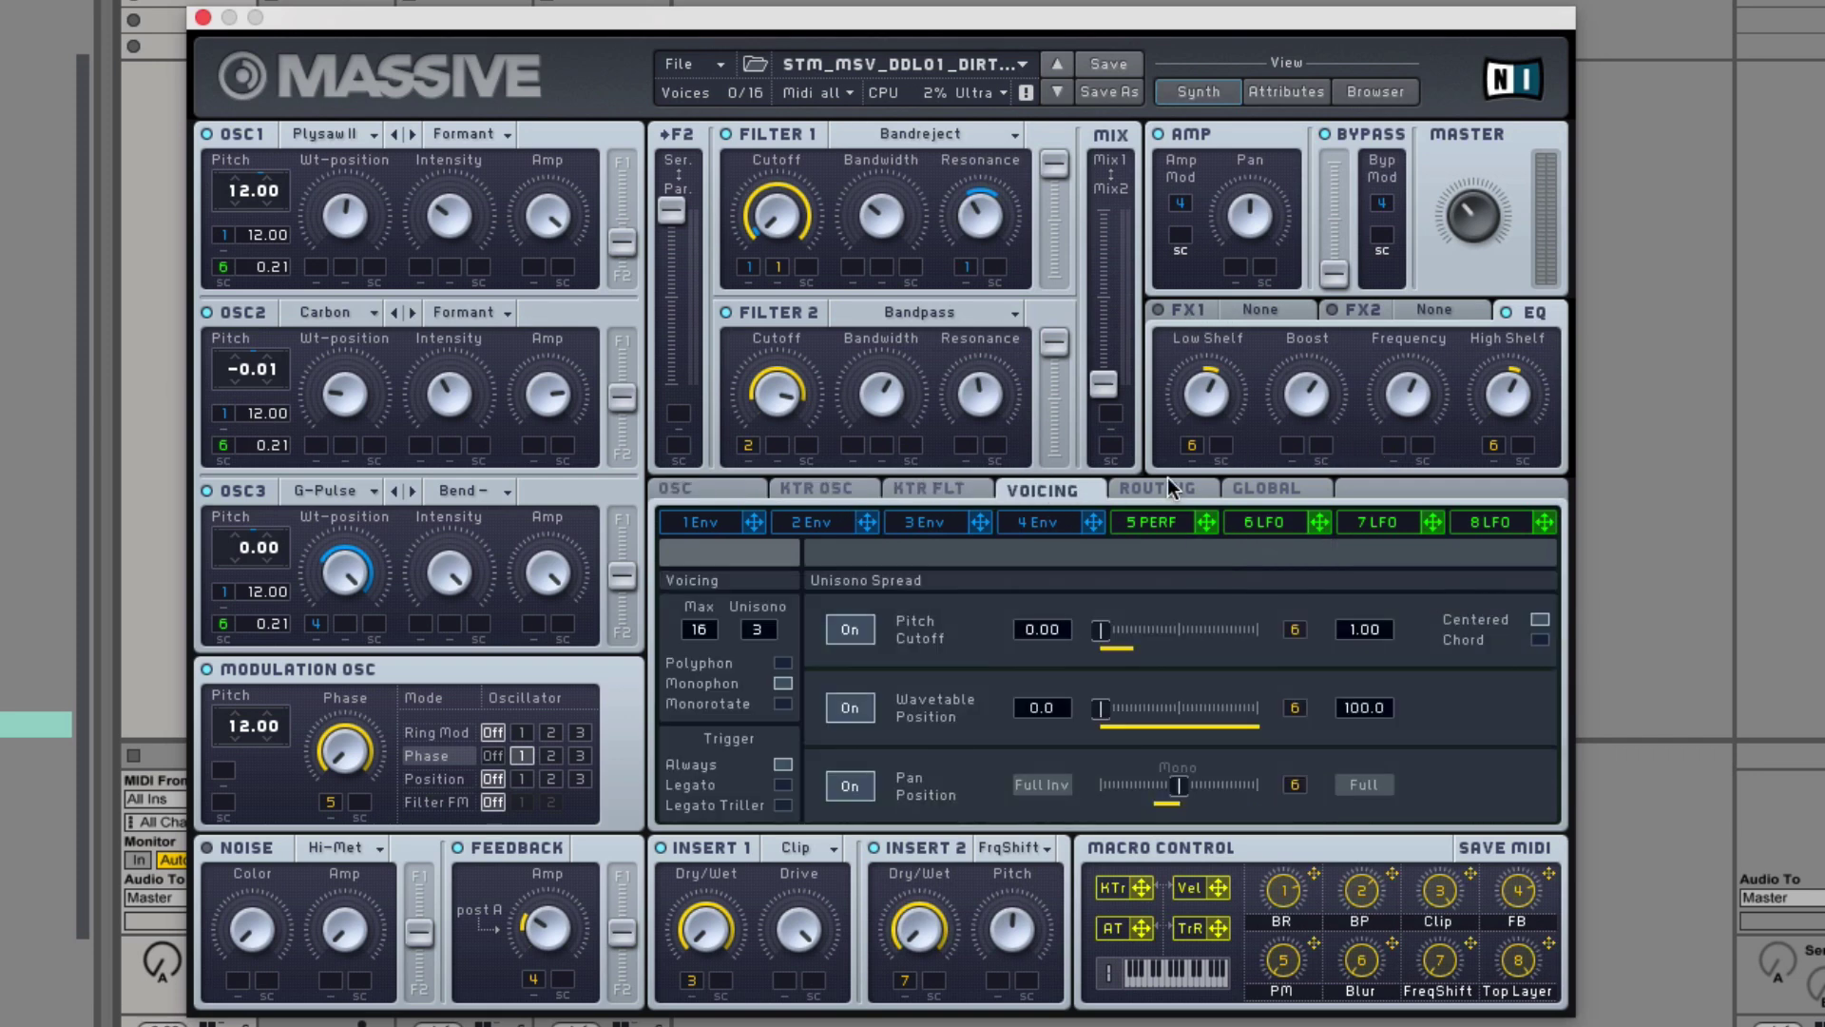
{"action": "left_click", "coordinate": [1167, 480]}
{"action": "left_click", "coordinate": [1281, 483]}
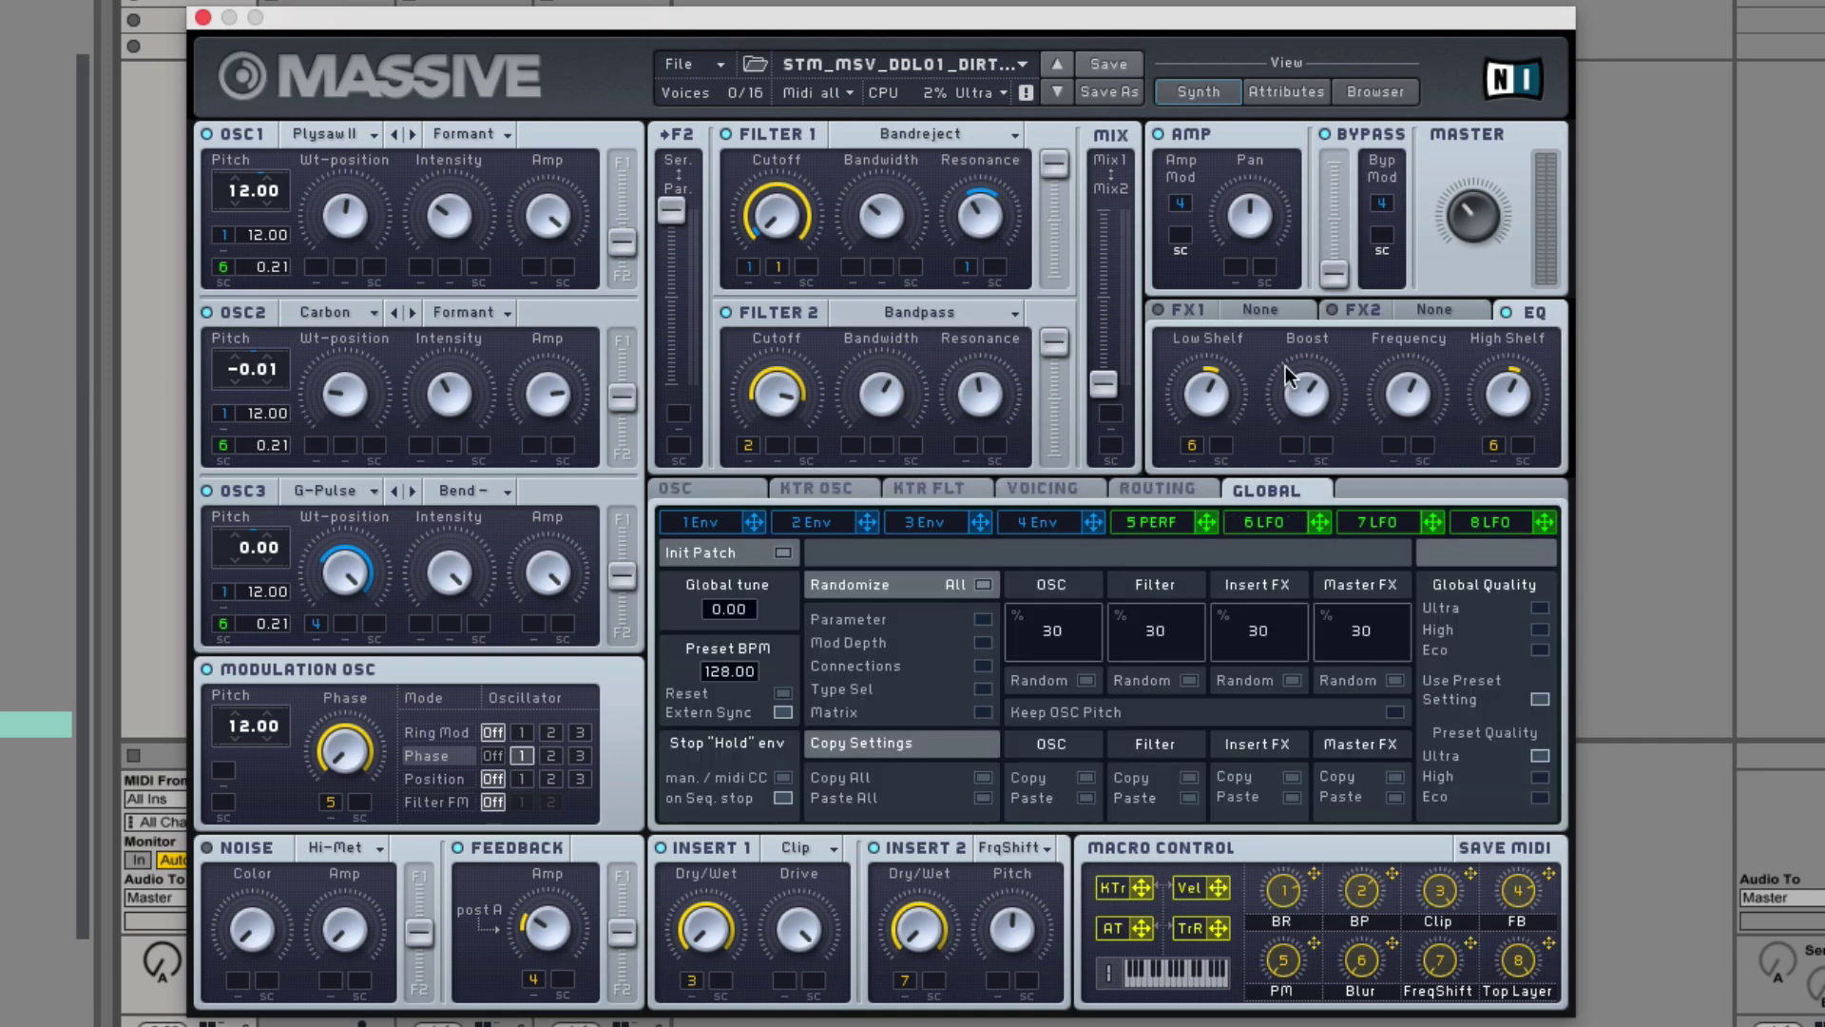
- Show envelope 1 and remove the macro 8 modulation from its attack level
{"action": "left_click", "coordinate": [1038, 521]}
{"action": "left_click", "coordinate": [894, 521]}
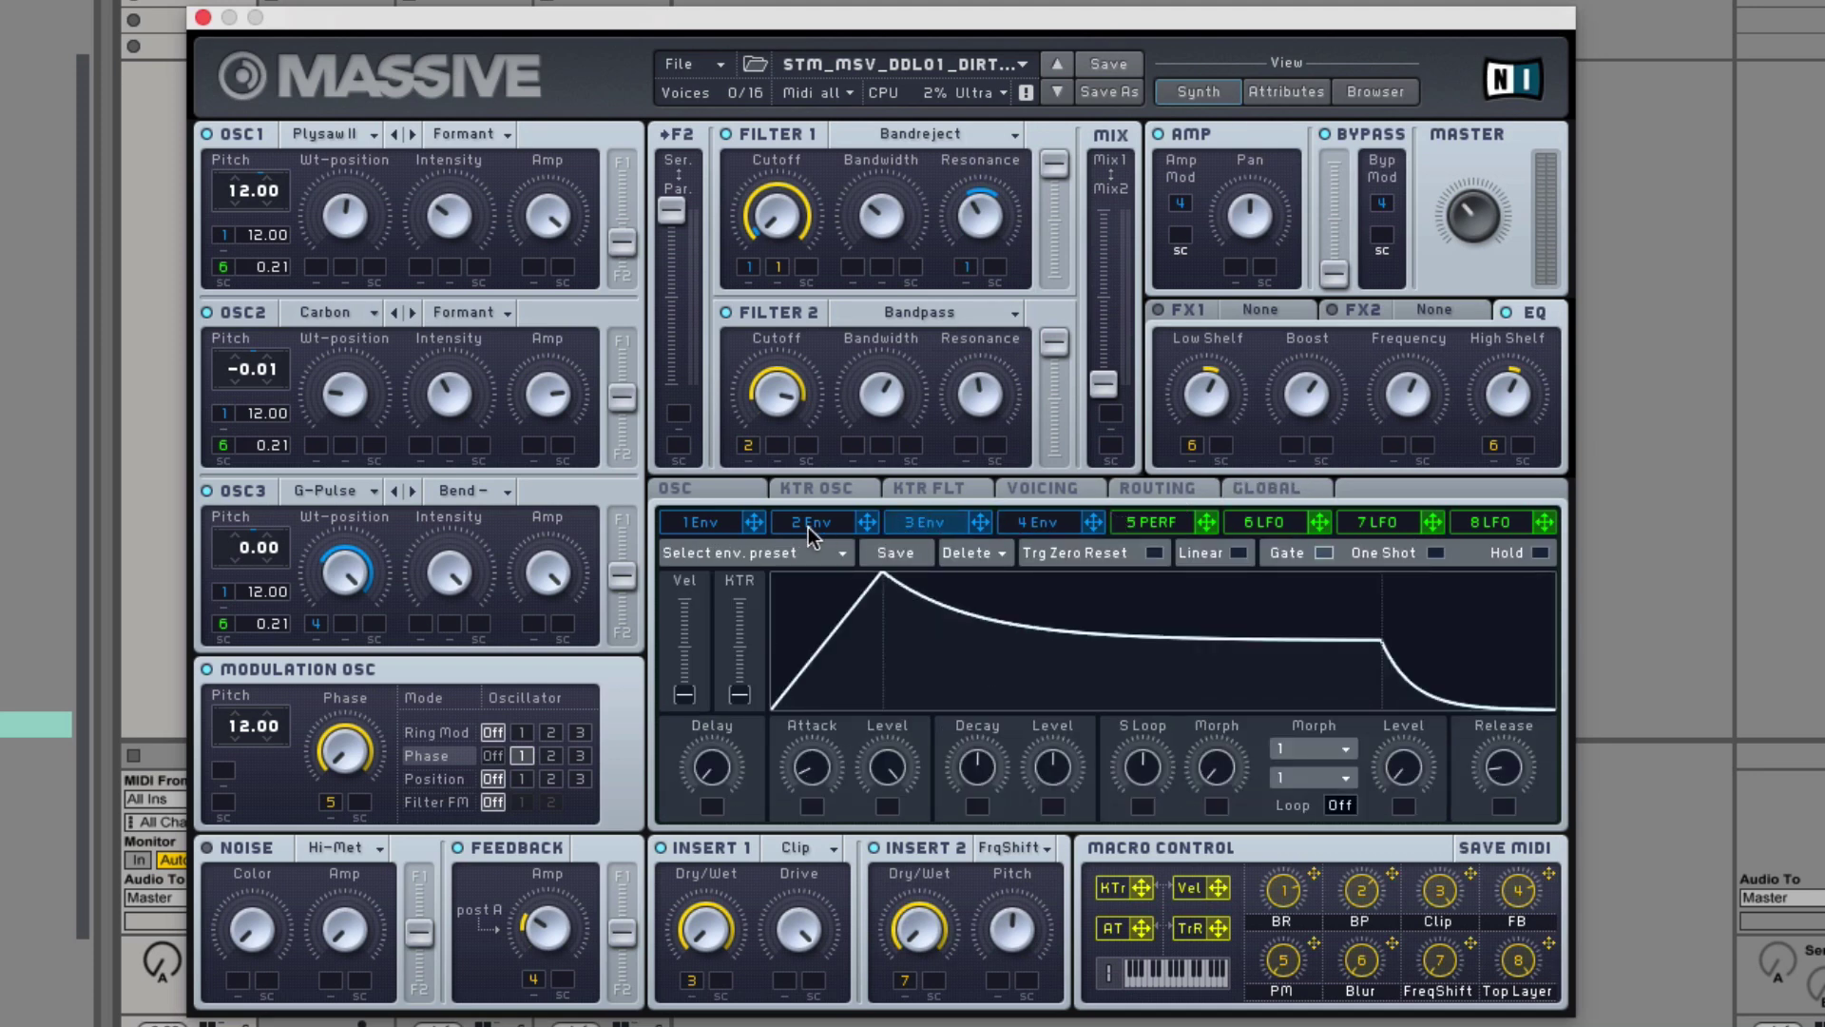
{"action": "left_click", "coordinate": [808, 527]}
{"action": "left_click", "coordinate": [689, 525]}
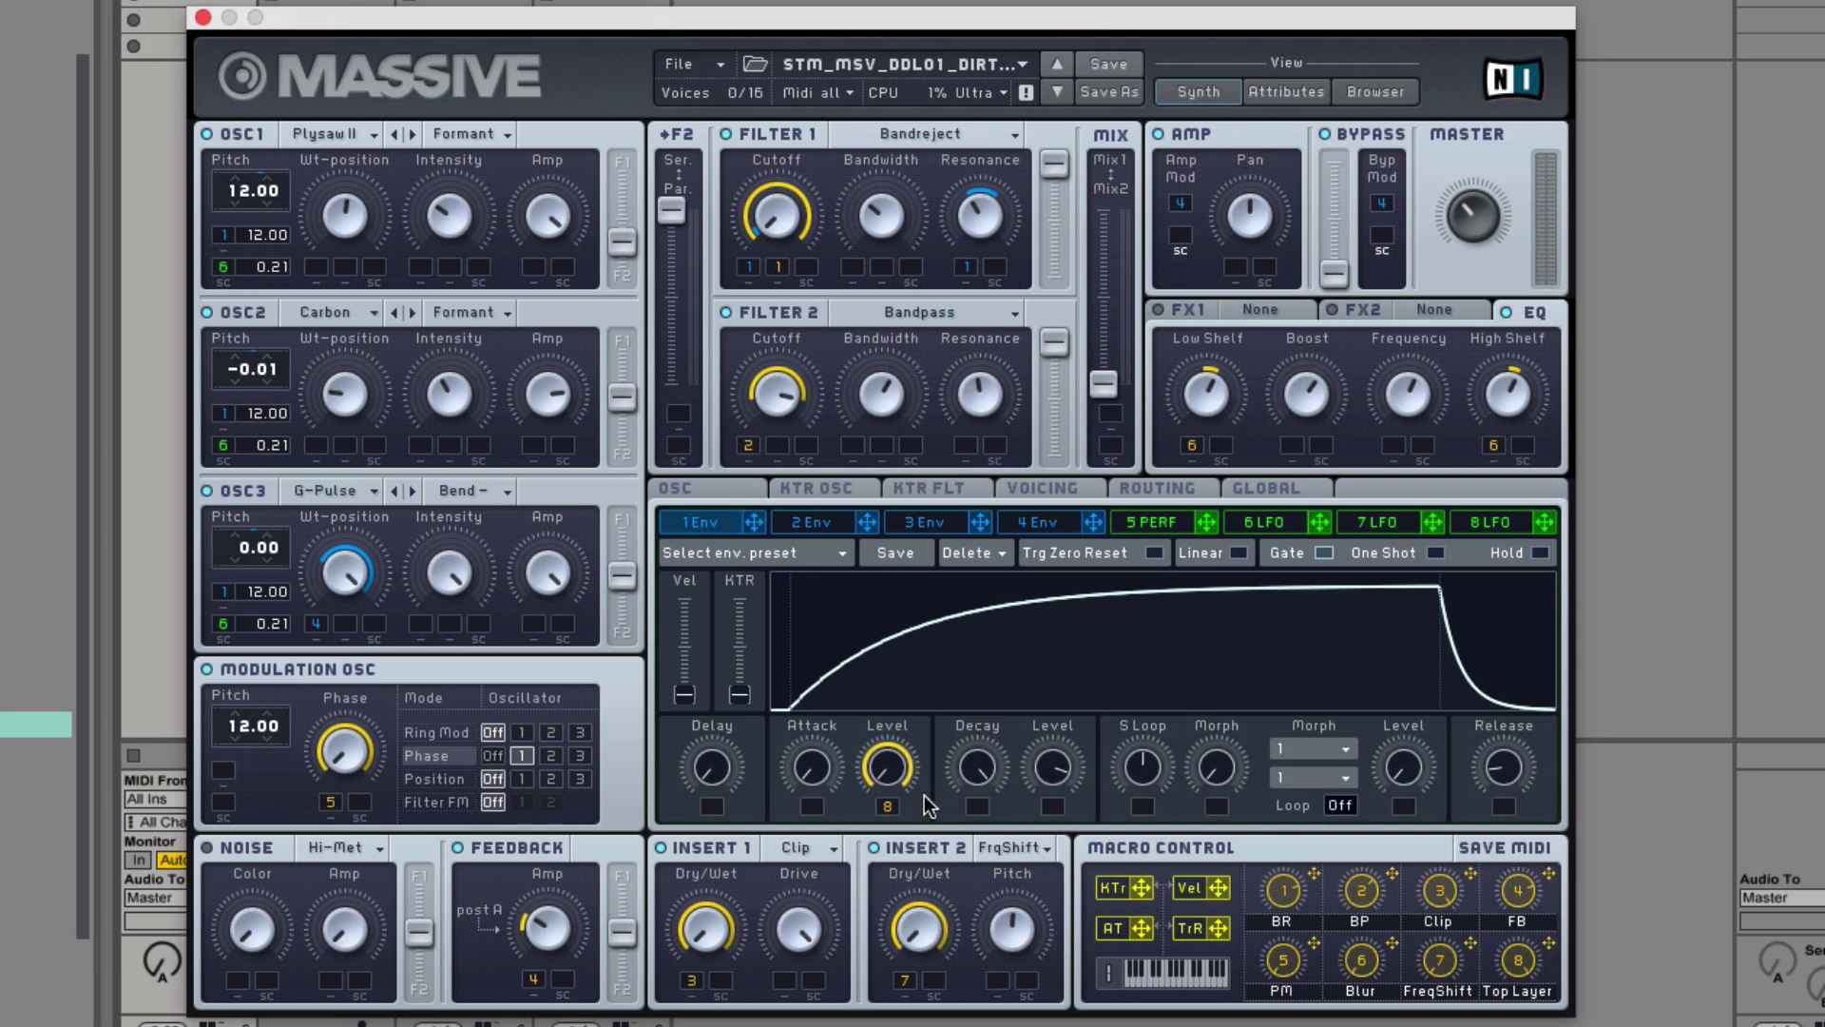
{"action": "right_click", "coordinate": [886, 807]}
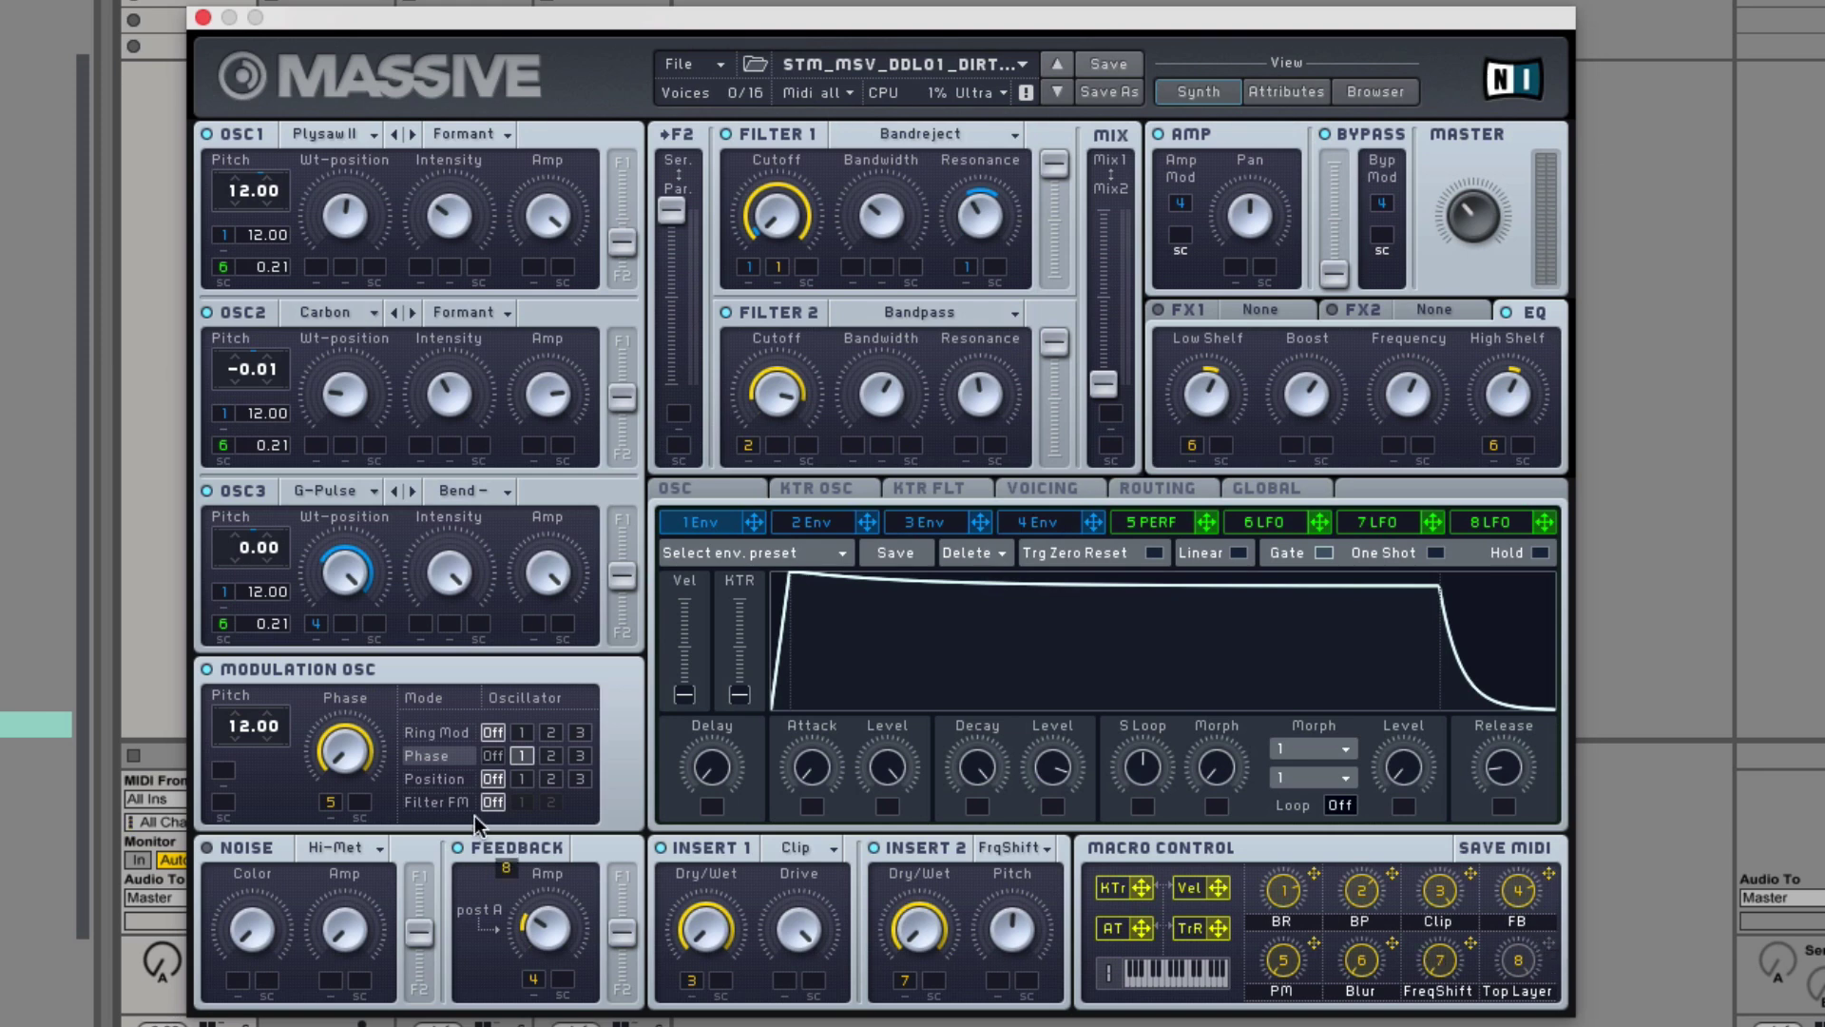
- Enable the modulation oscillator's ring modulation on oscillator 2 and assign macro control 8 to its RM amount
{"action": "left_click", "coordinate": [437, 733]}
{"action": "left_click", "coordinate": [551, 732]}
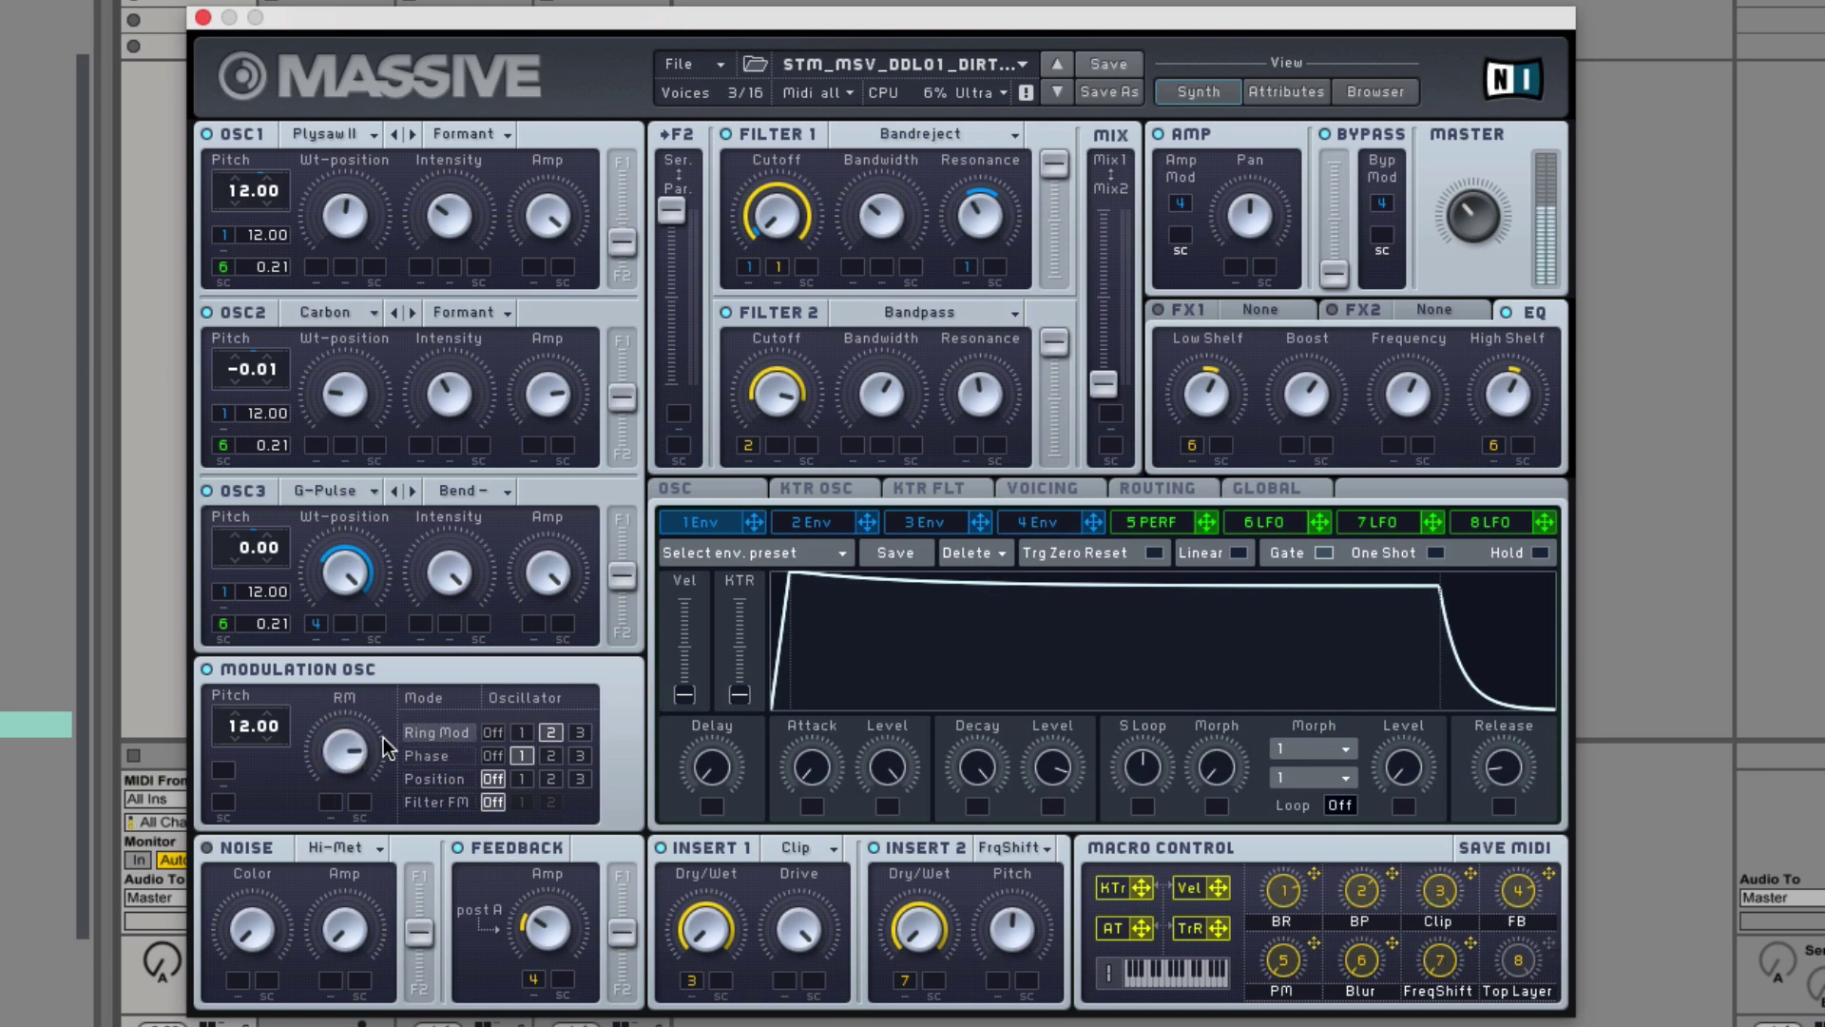
{"action": "left_click_drag", "start_coordinate": [1549, 942], "coordinate": [330, 803]}
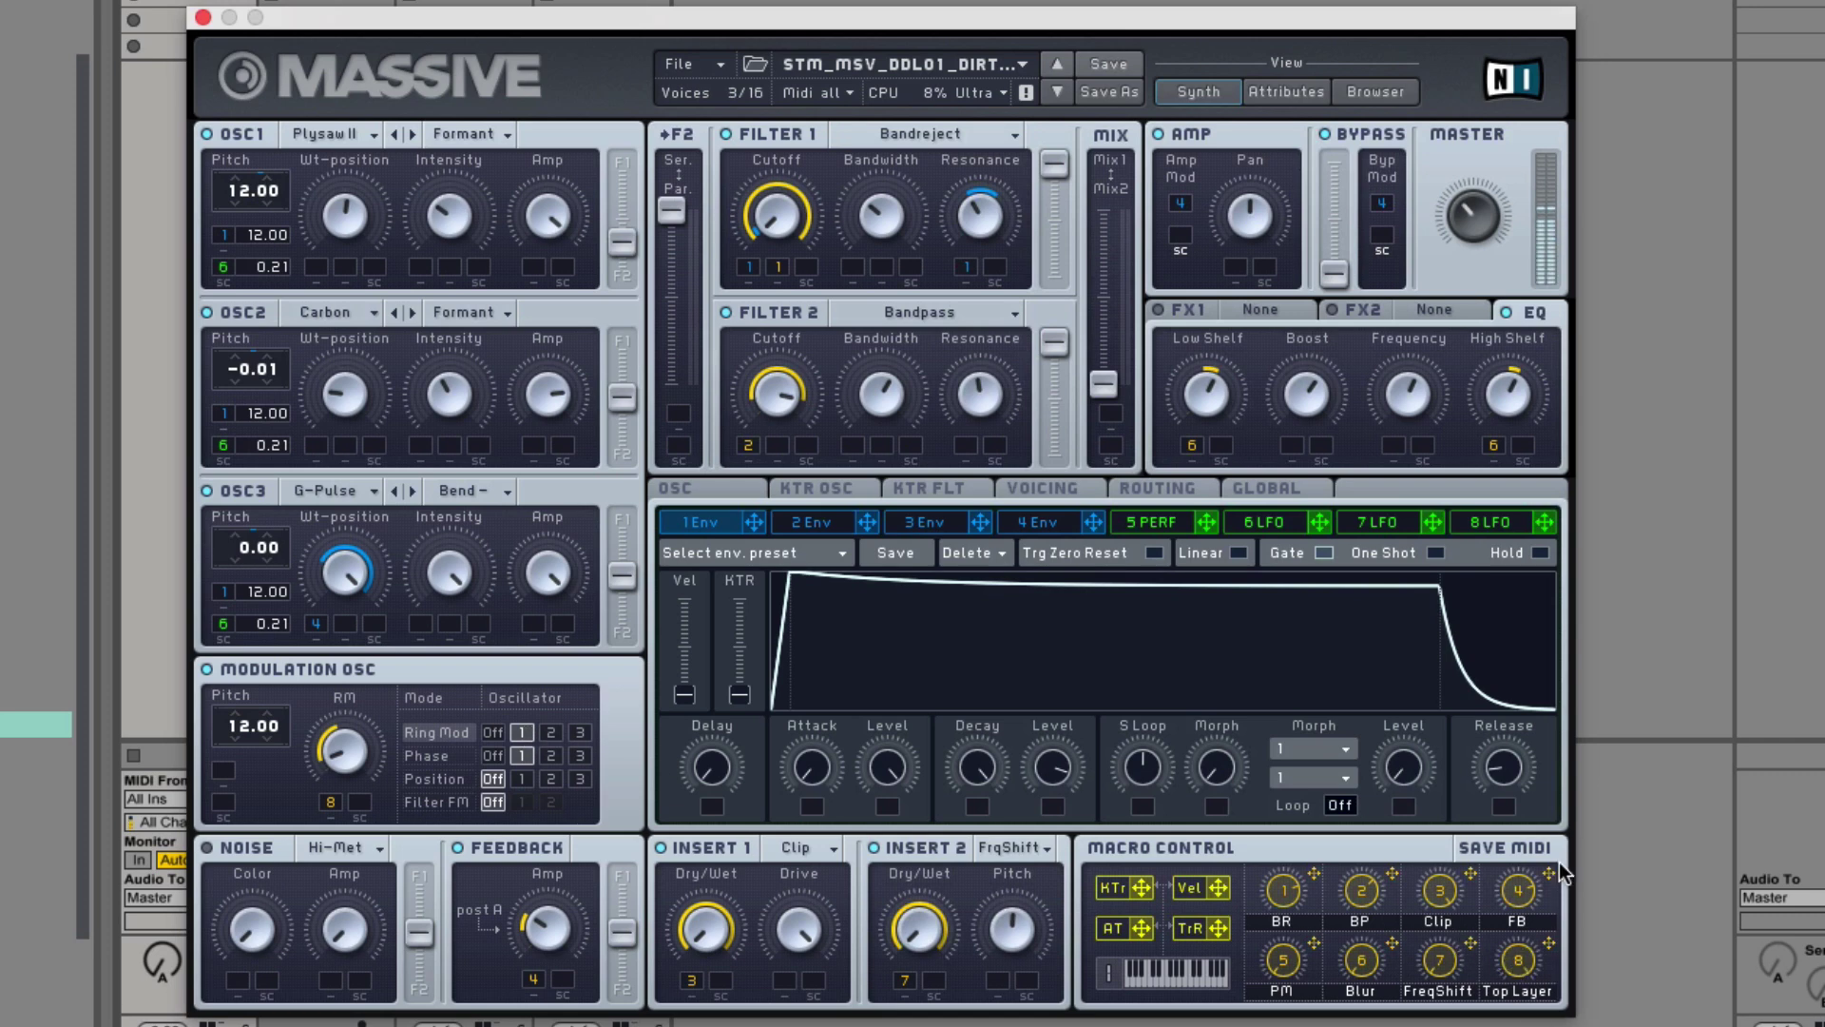
- Rename macro control 8 as RM
{"action": "double_click", "coordinate": [1521, 991]}
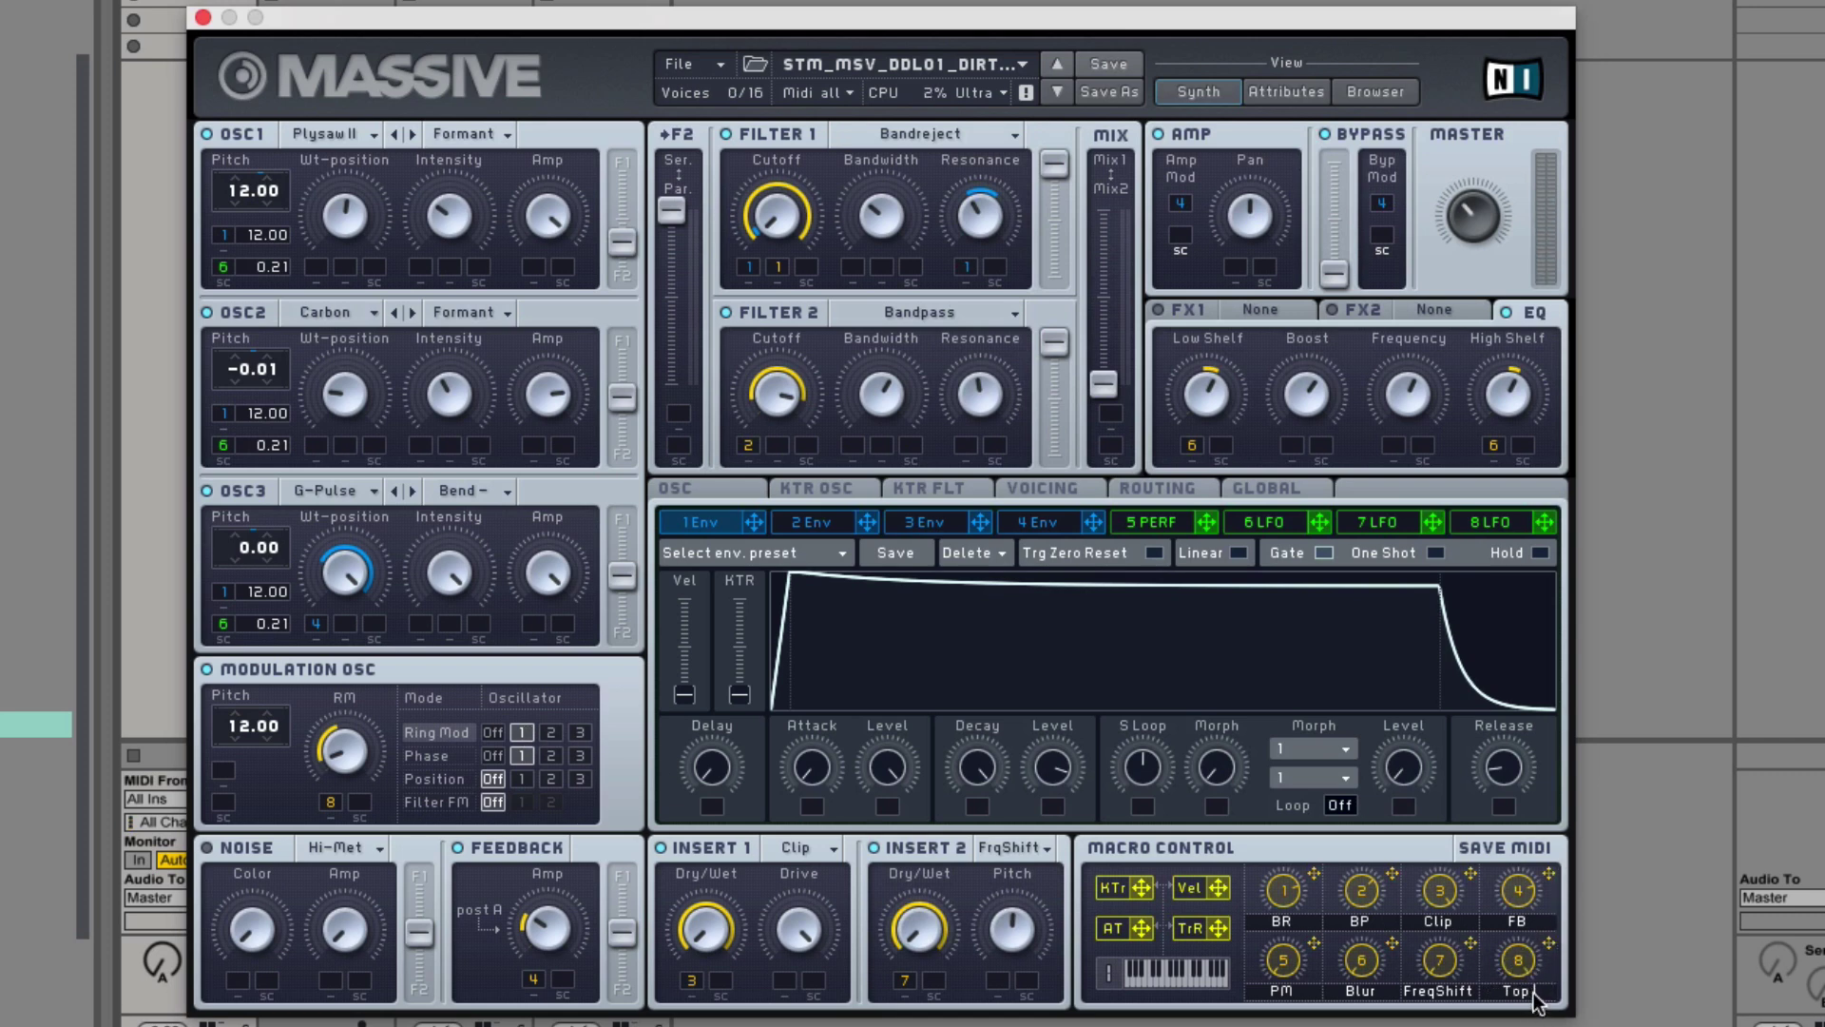
{"action": "type", "text": "RM"}
{"action": "key", "text": "Return"}
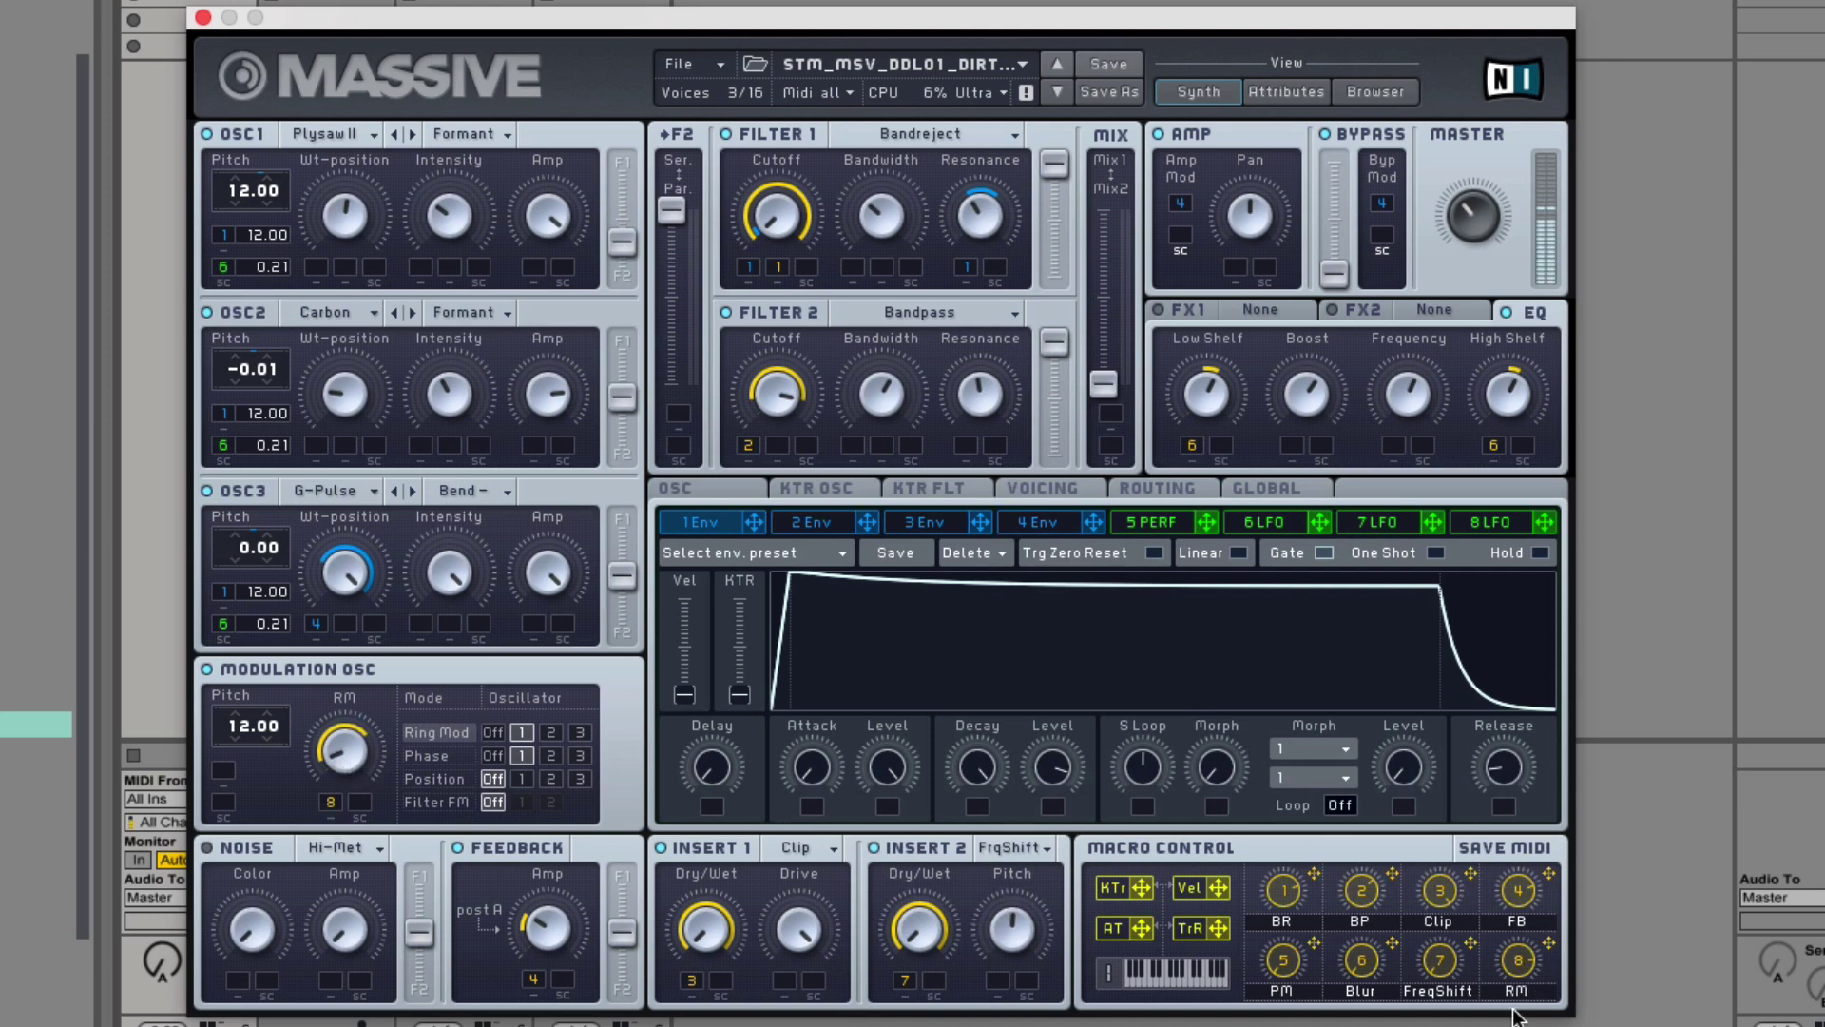
- Try the ring modulation on oscillator 2 and switch it to oscillator 3
{"action": "left_click", "coordinate": [552, 732]}
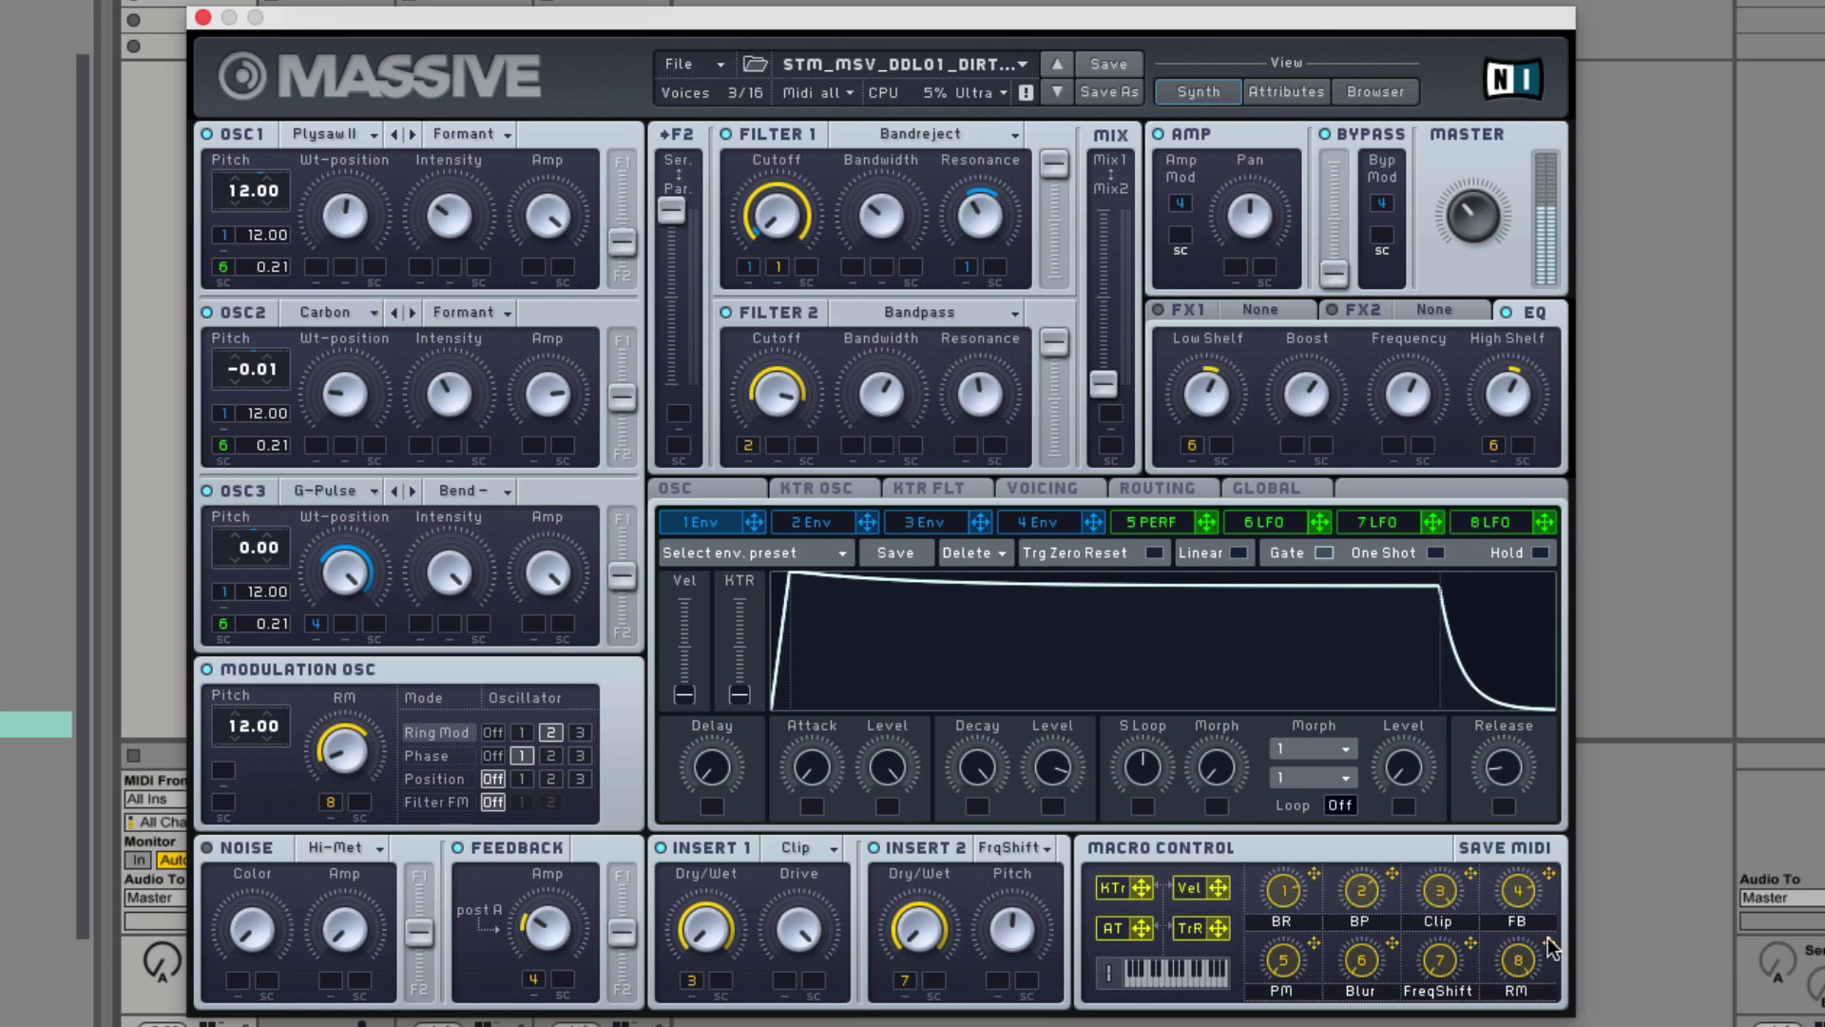
{"action": "left_click", "coordinate": [580, 732]}
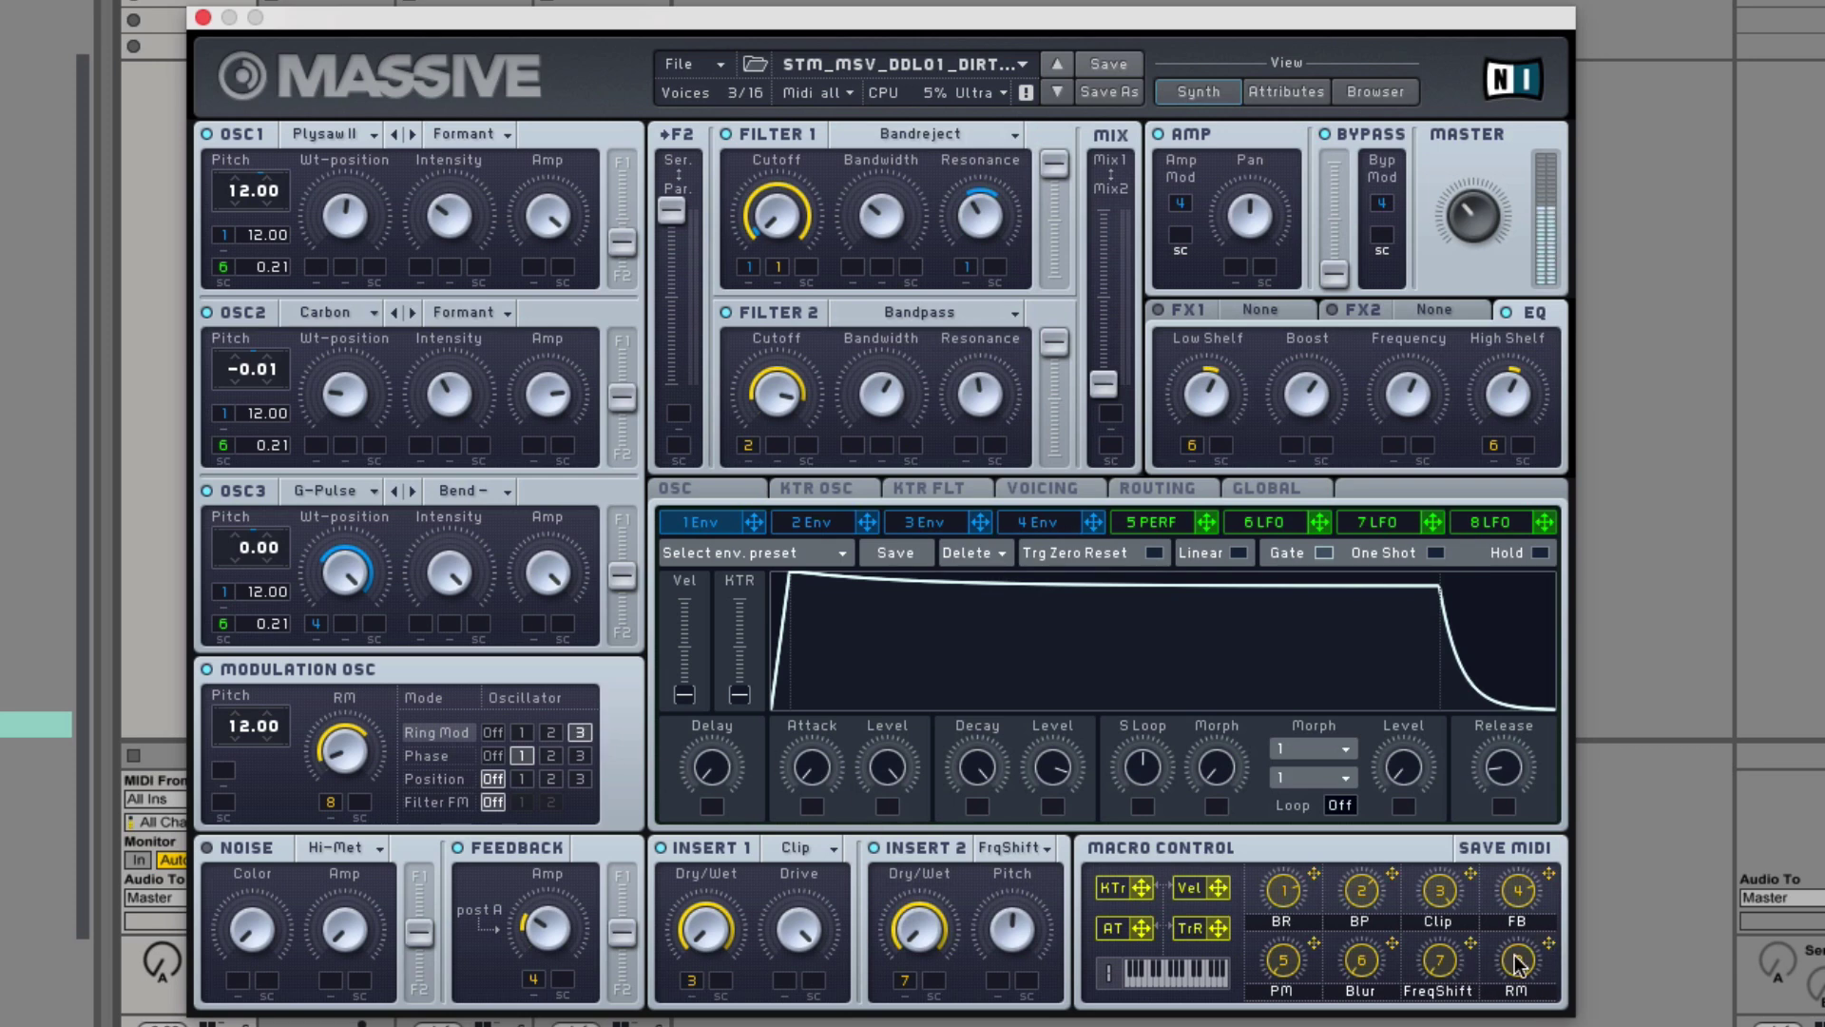